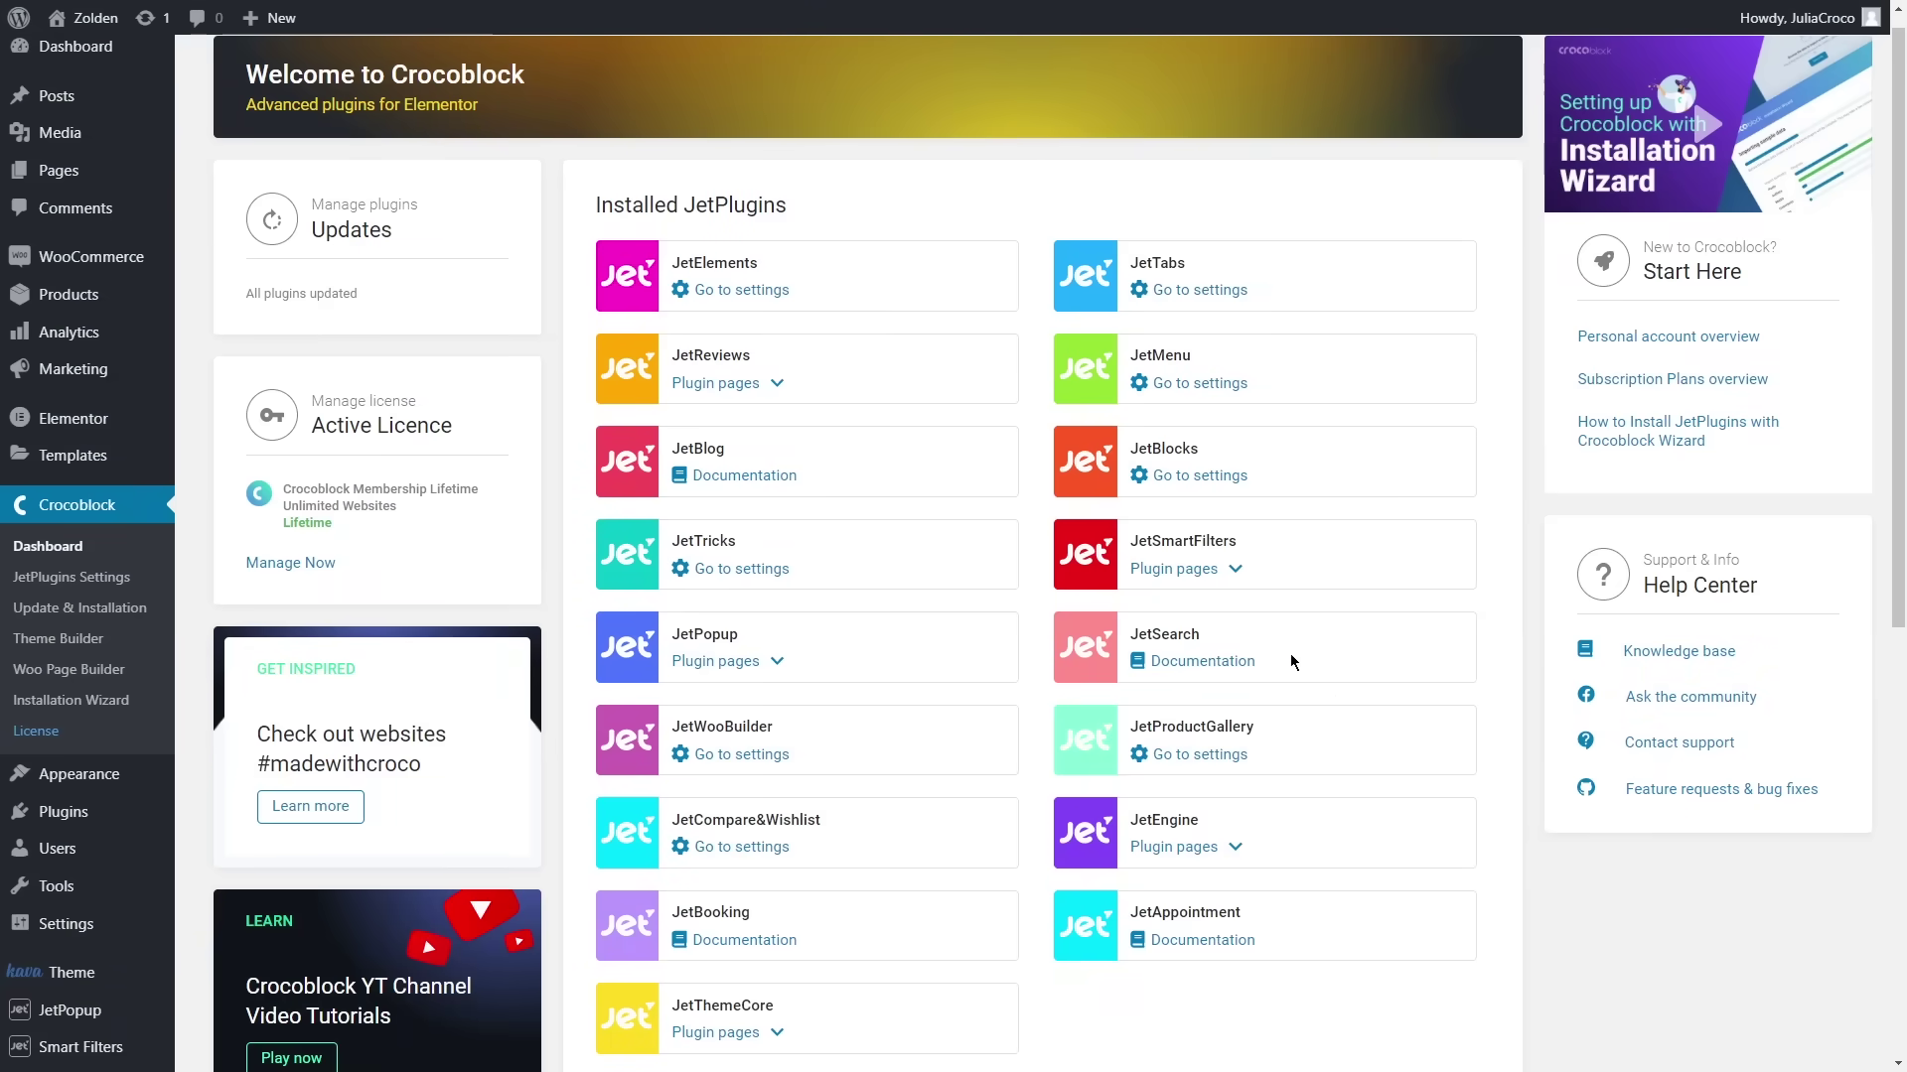
# - Open the JetSmartFilters Indexer Settings, where Use Indexed filters is switched off
pyautogui.click(1227, 574)
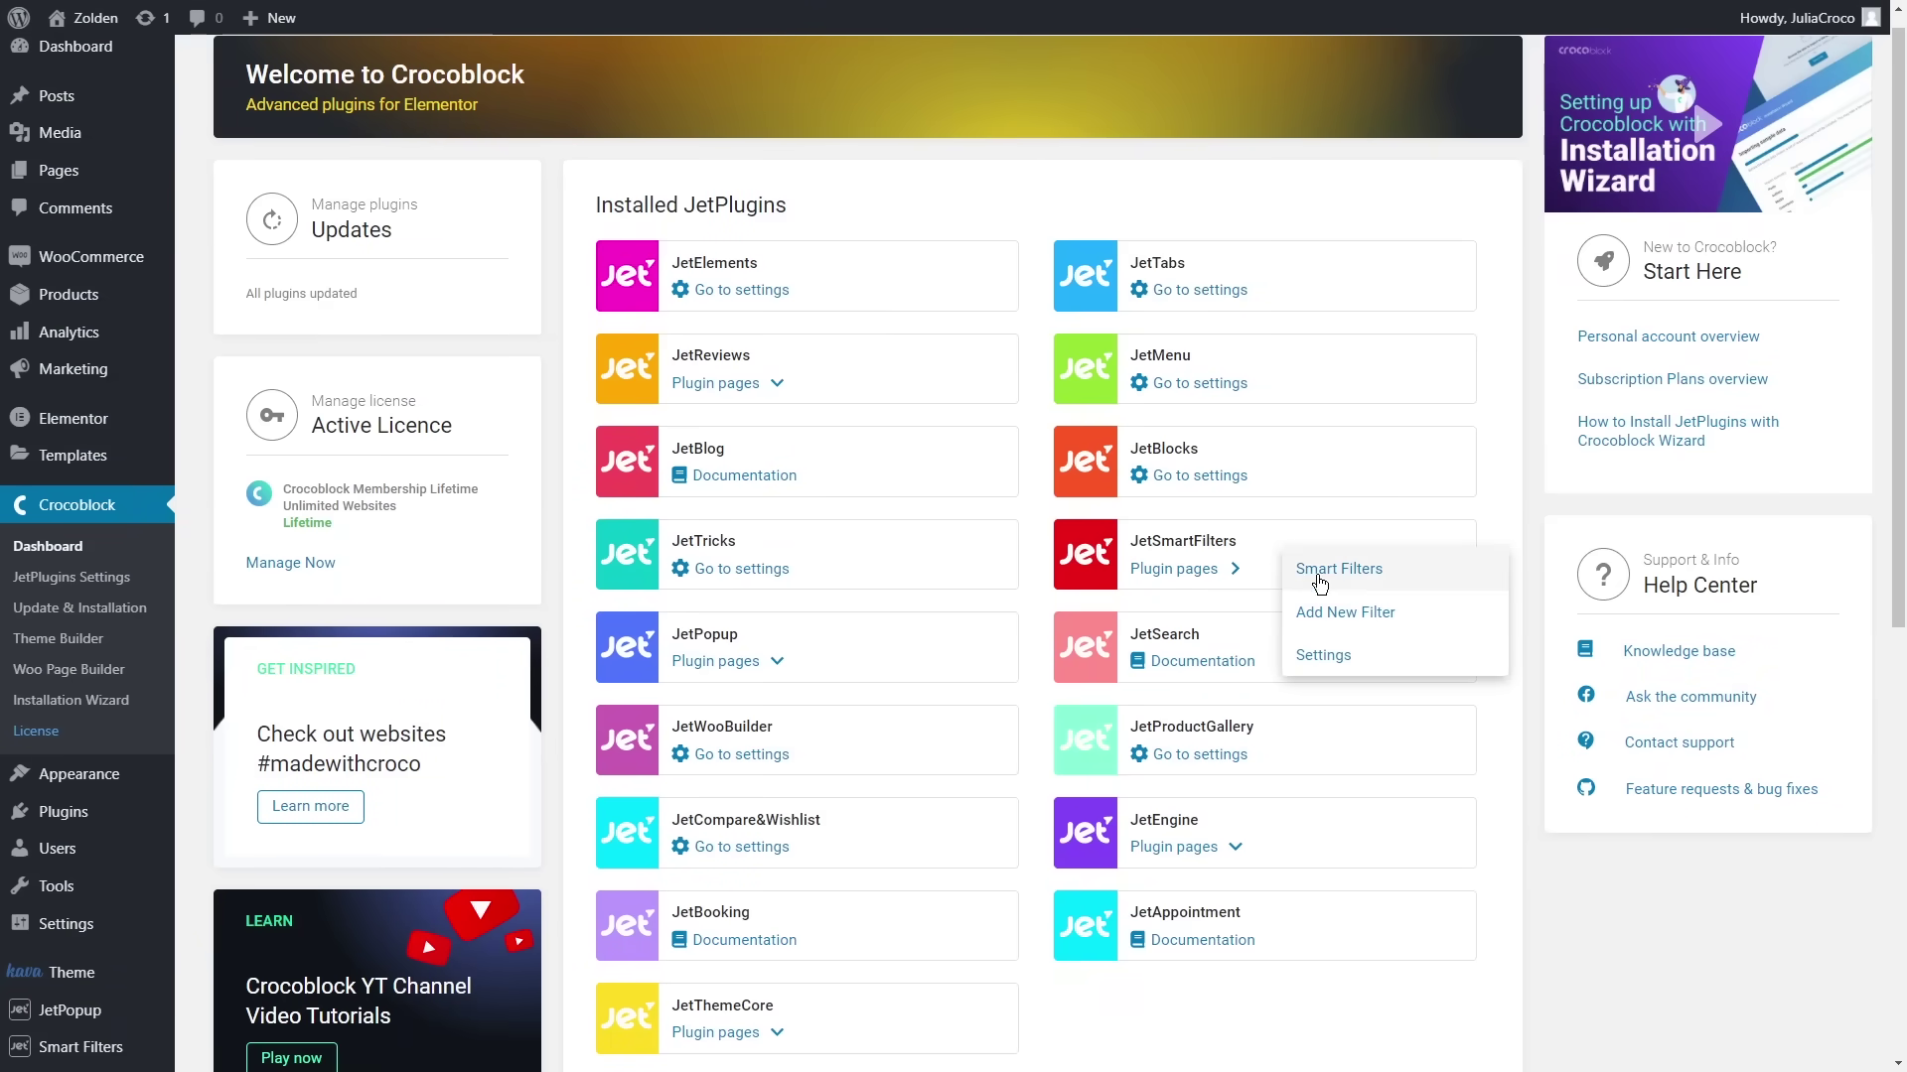
pyautogui.click(1350, 661)
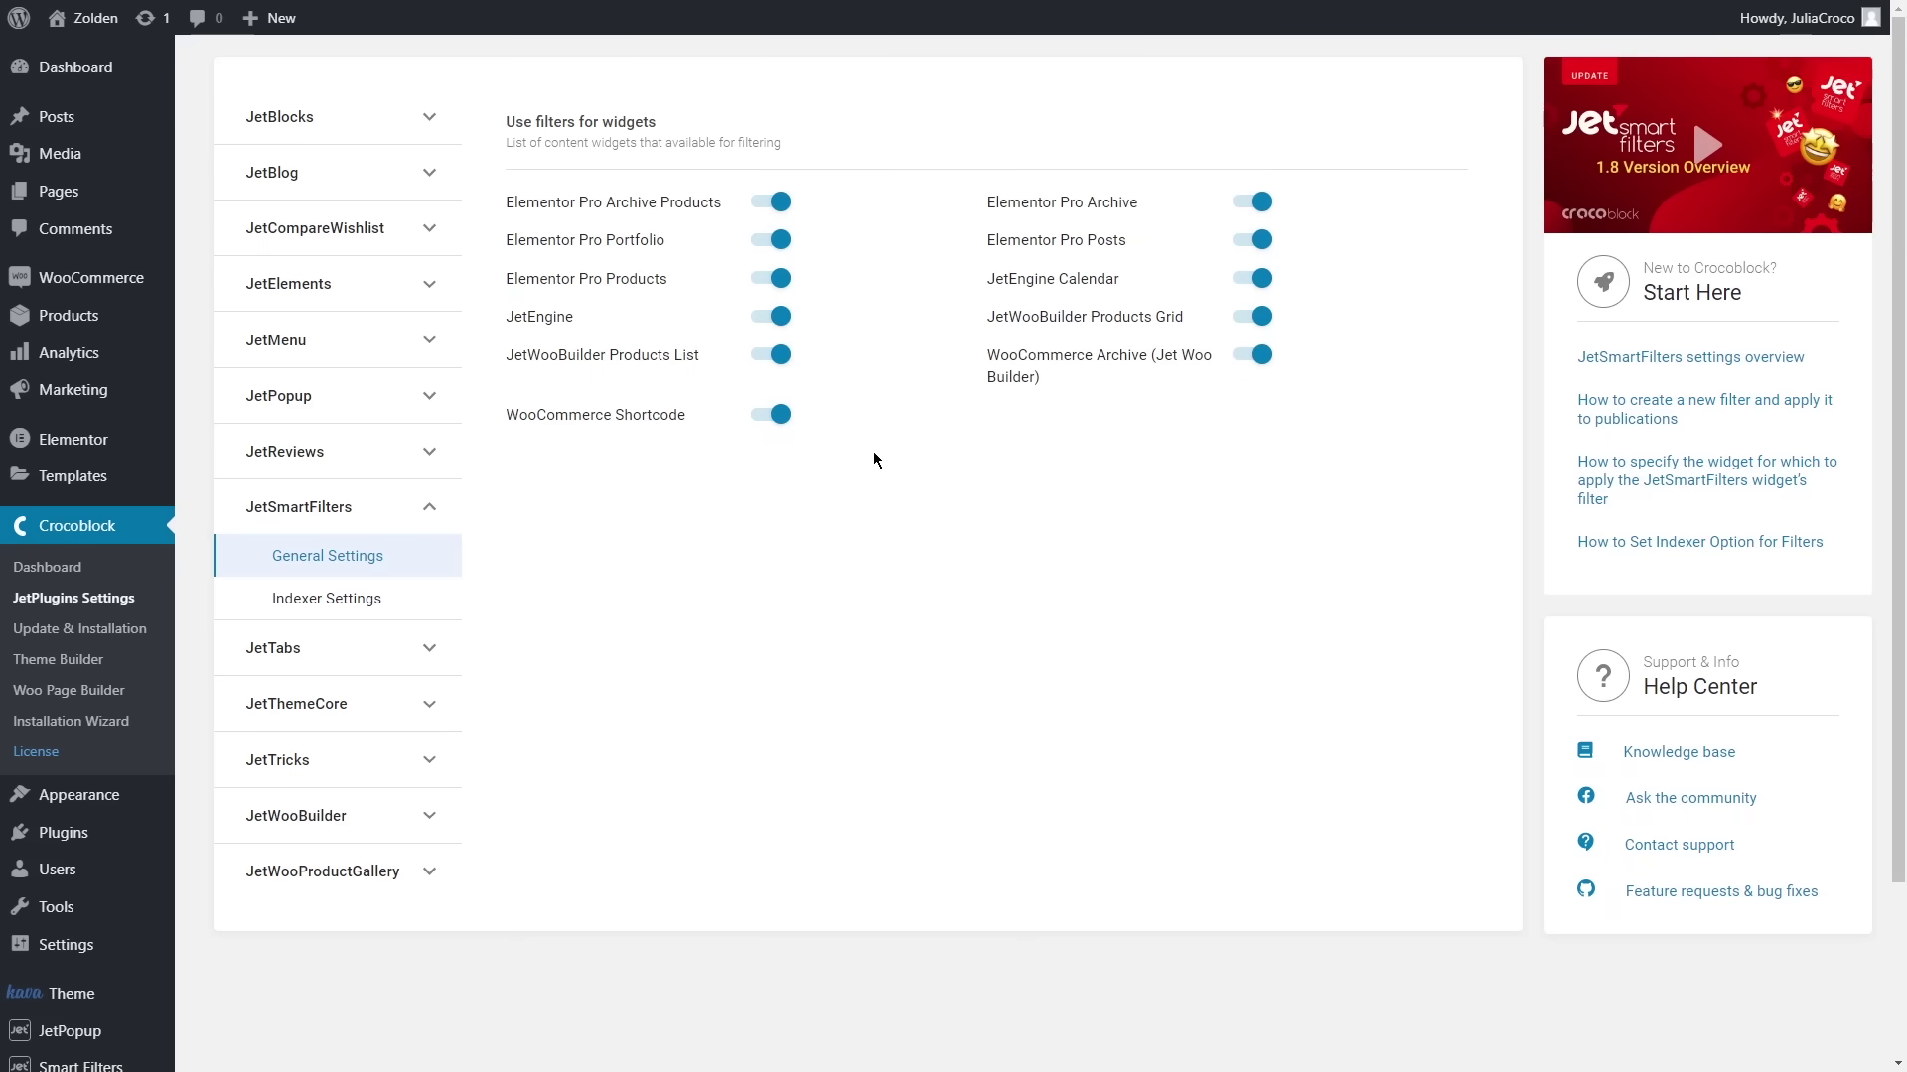
pyautogui.click(382, 602)
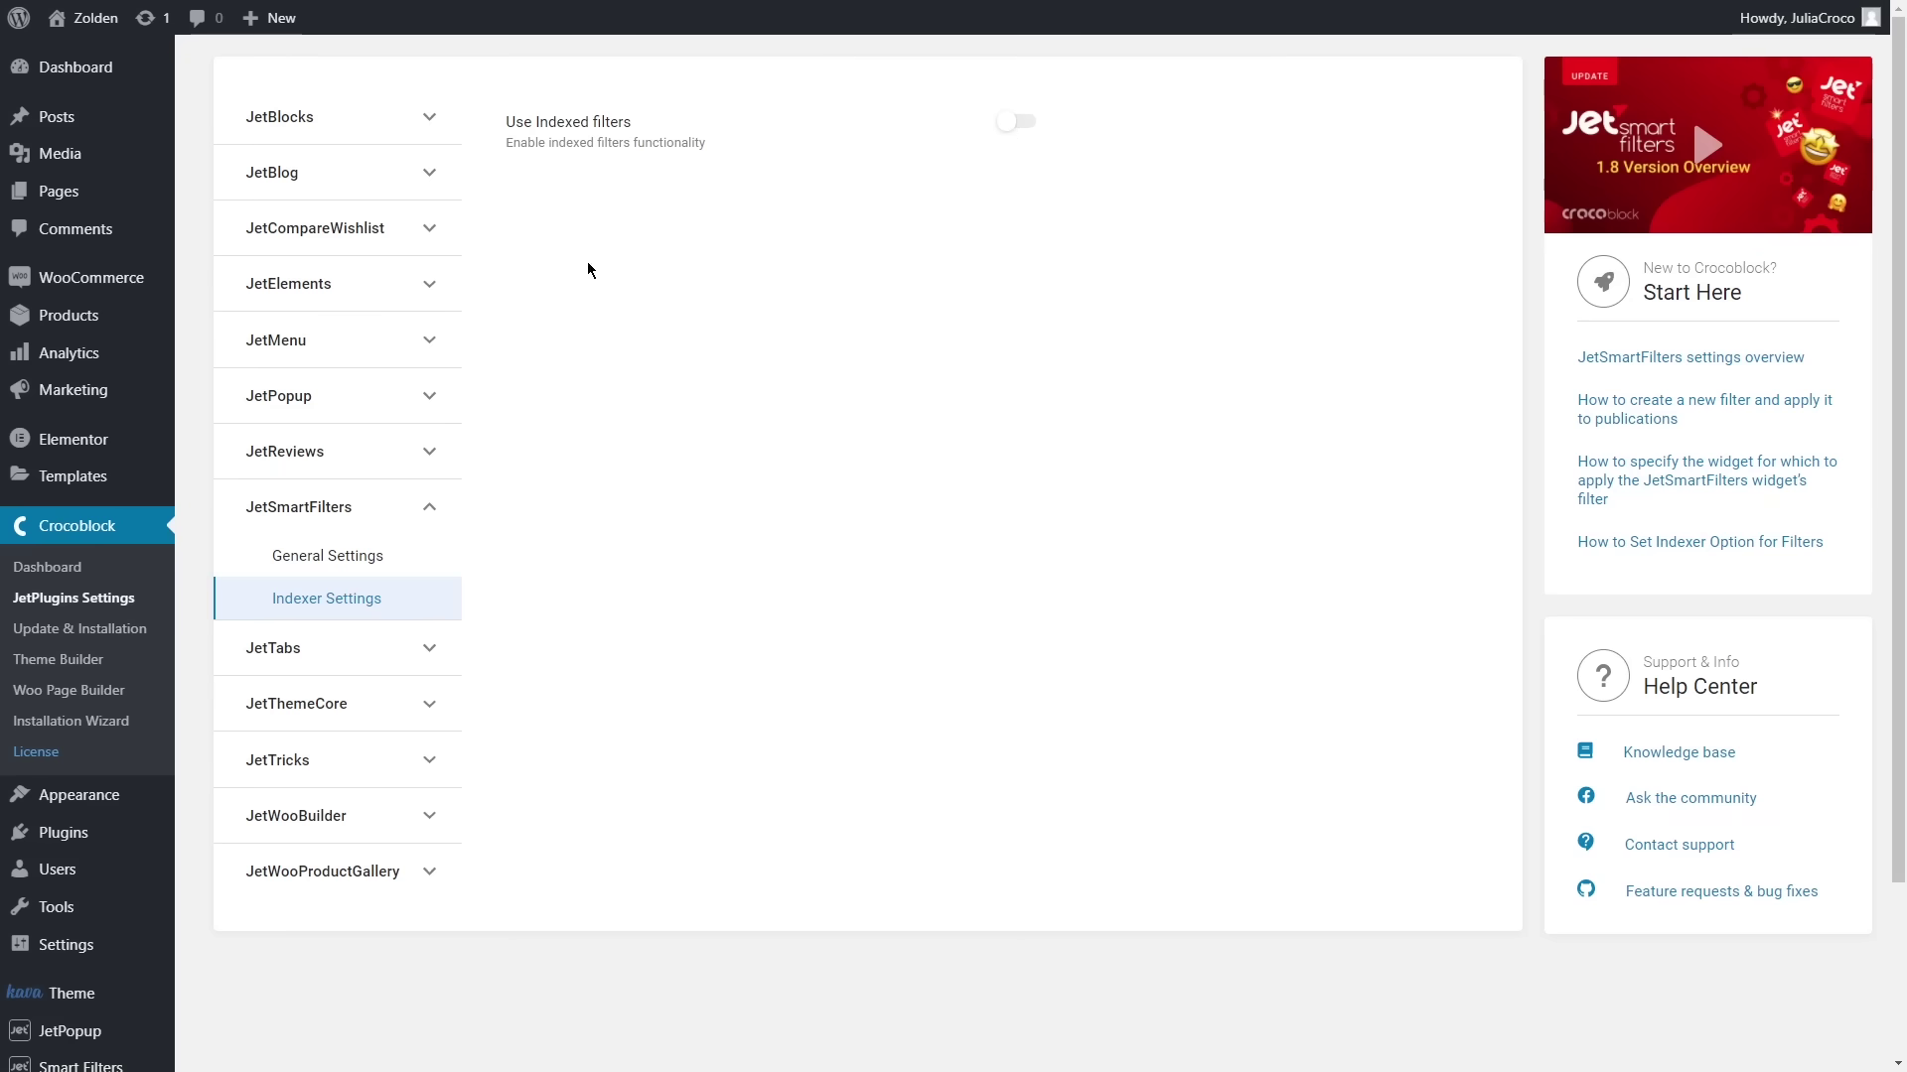
# - Create a product attribute named 'test' with slug 'test' and view its terms
pyautogui.moveTo(94, 316)
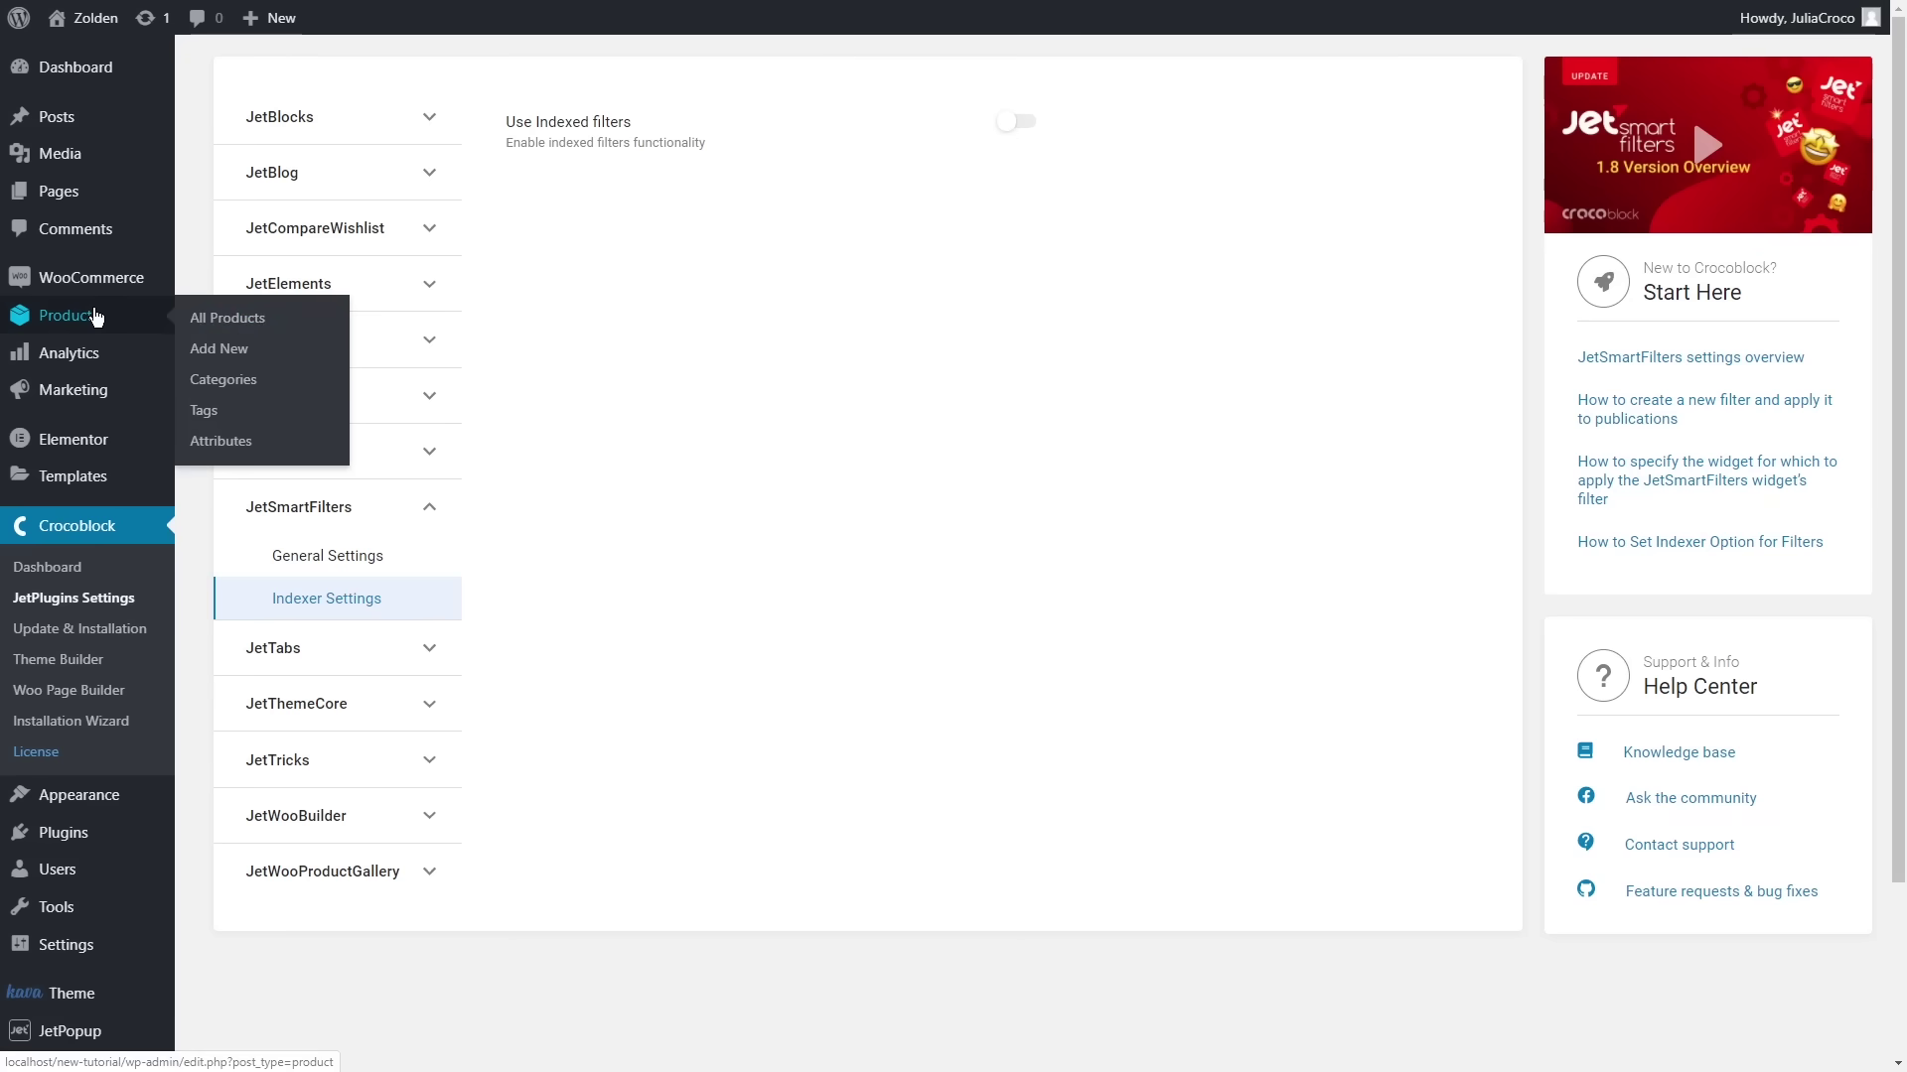
pyautogui.click(231, 445)
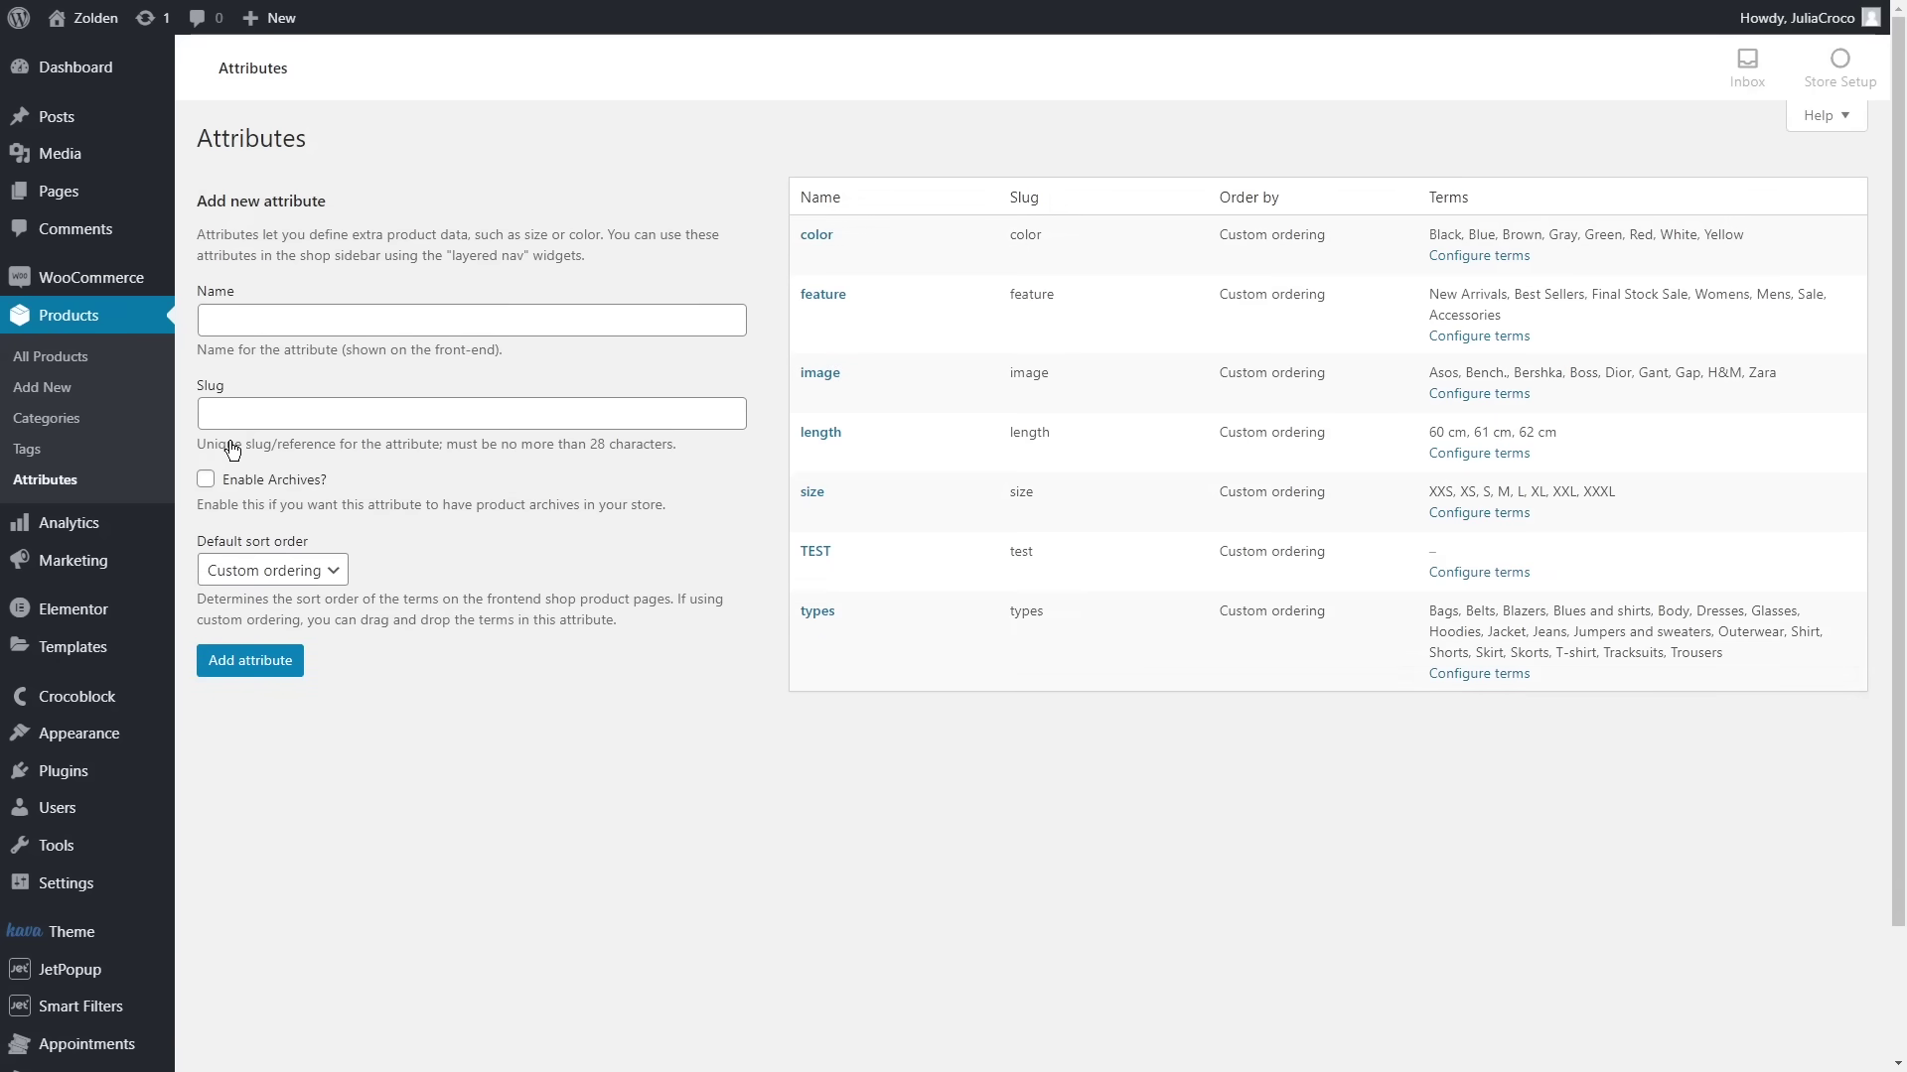
pyautogui.write('test')
pyautogui.click(228, 401)
pyautogui.write('test')
pyautogui.click(250, 661)
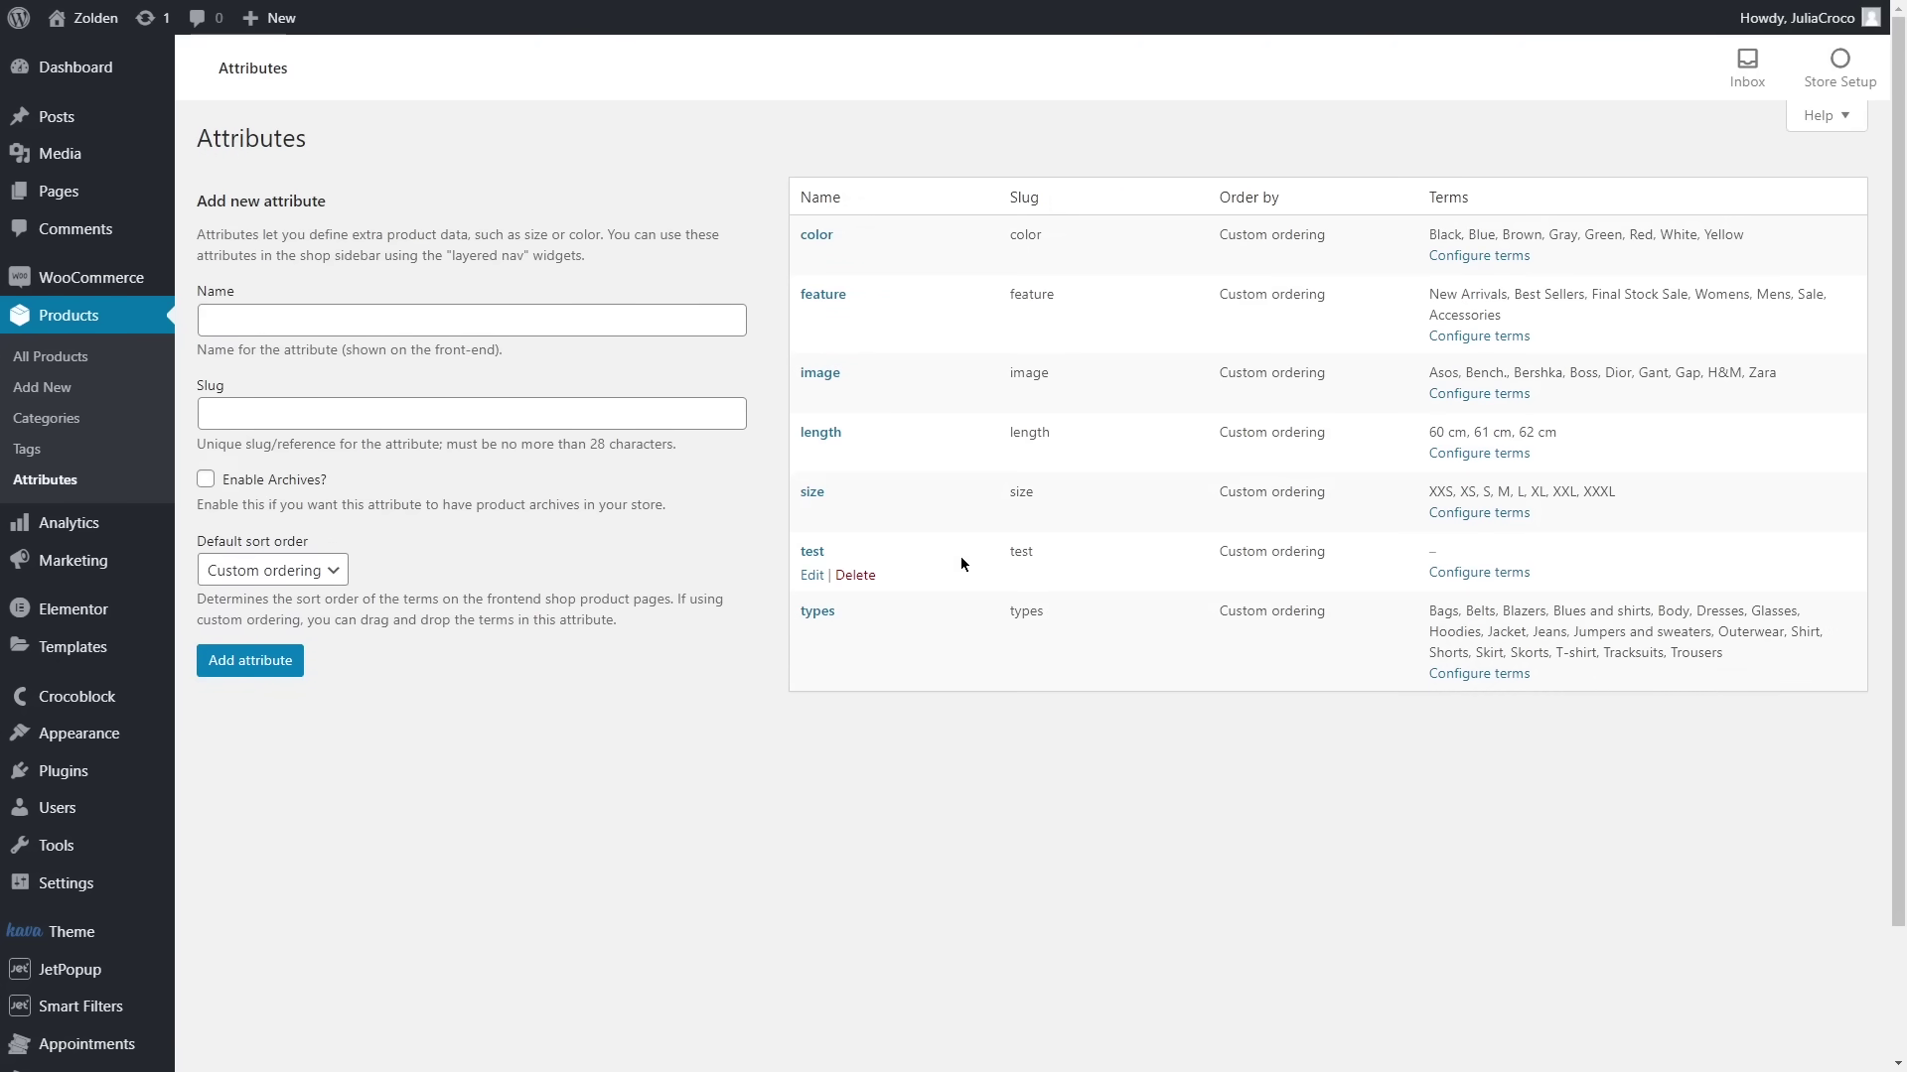
pyautogui.click(1451, 573)
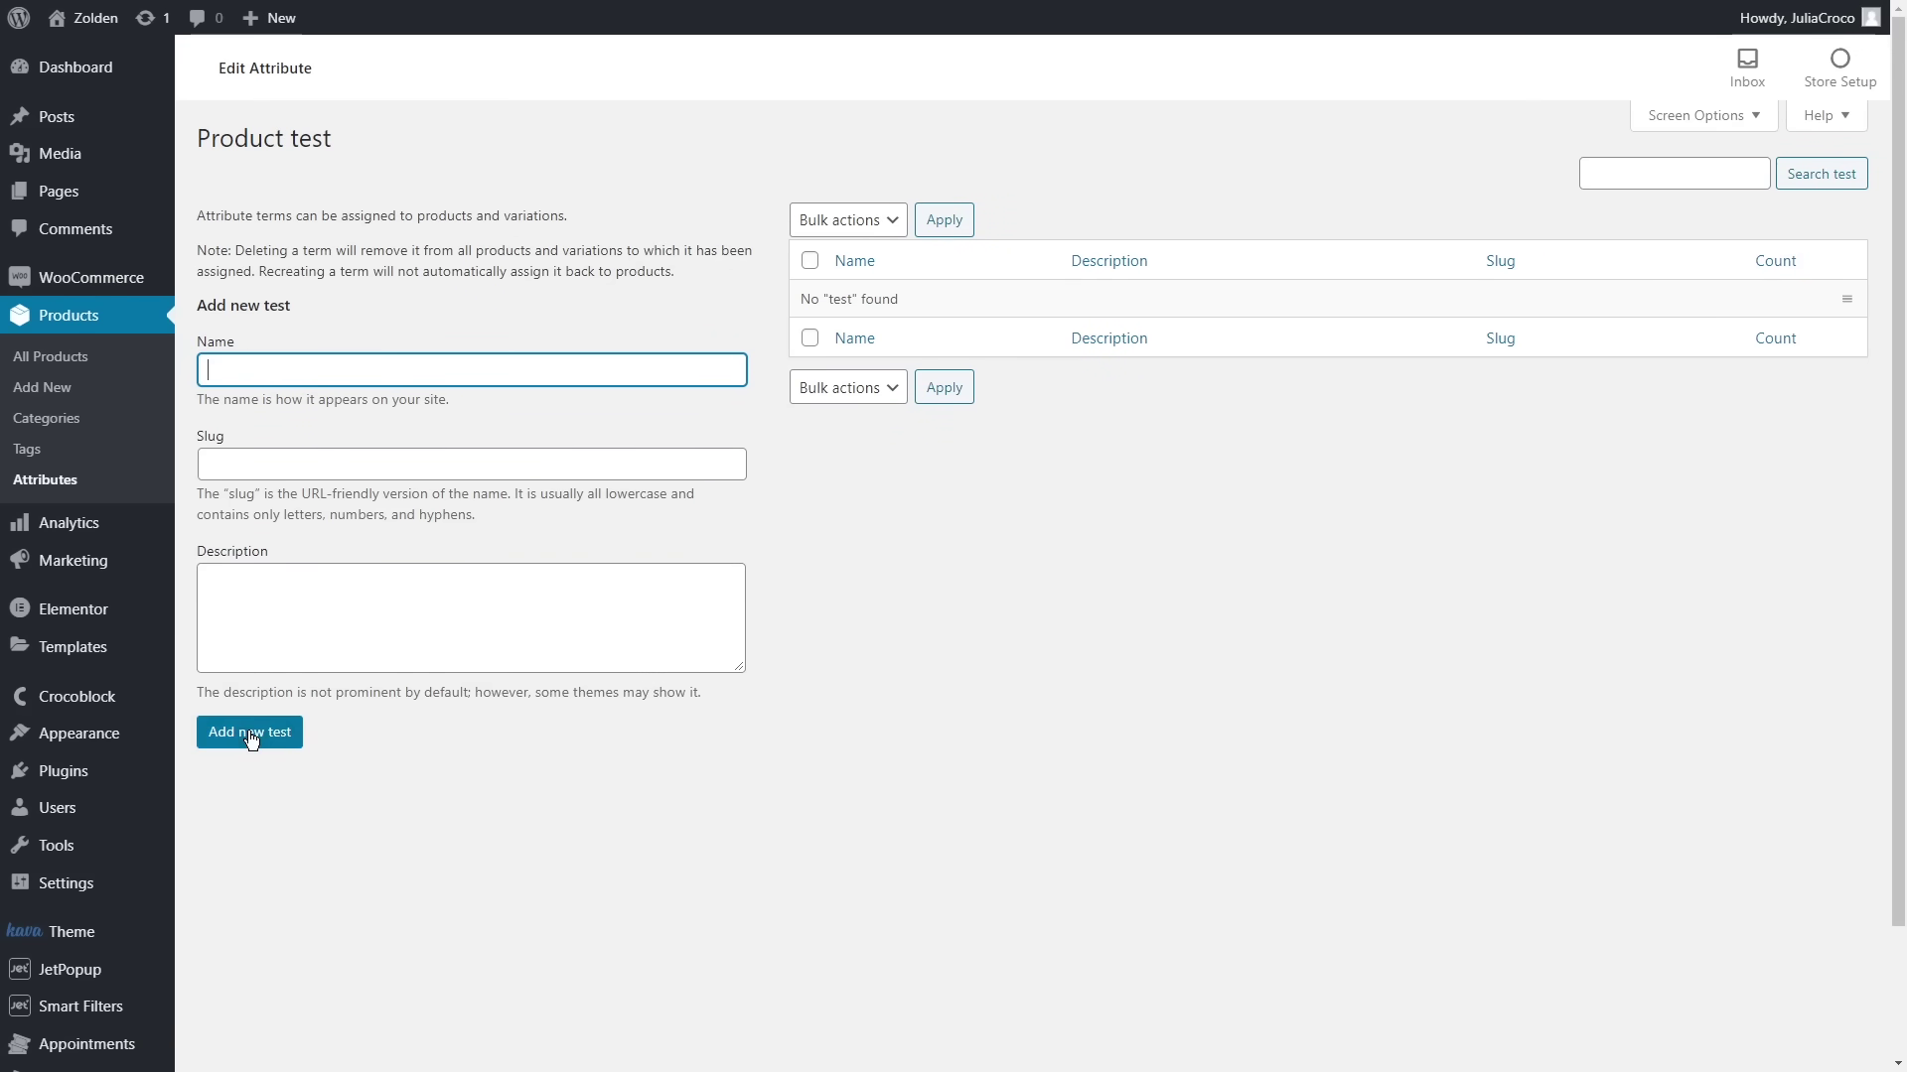
# - Give the Reflective sweatshirt a color attribute set to Gray and save its attributes
pyautogui.click(98, 362)
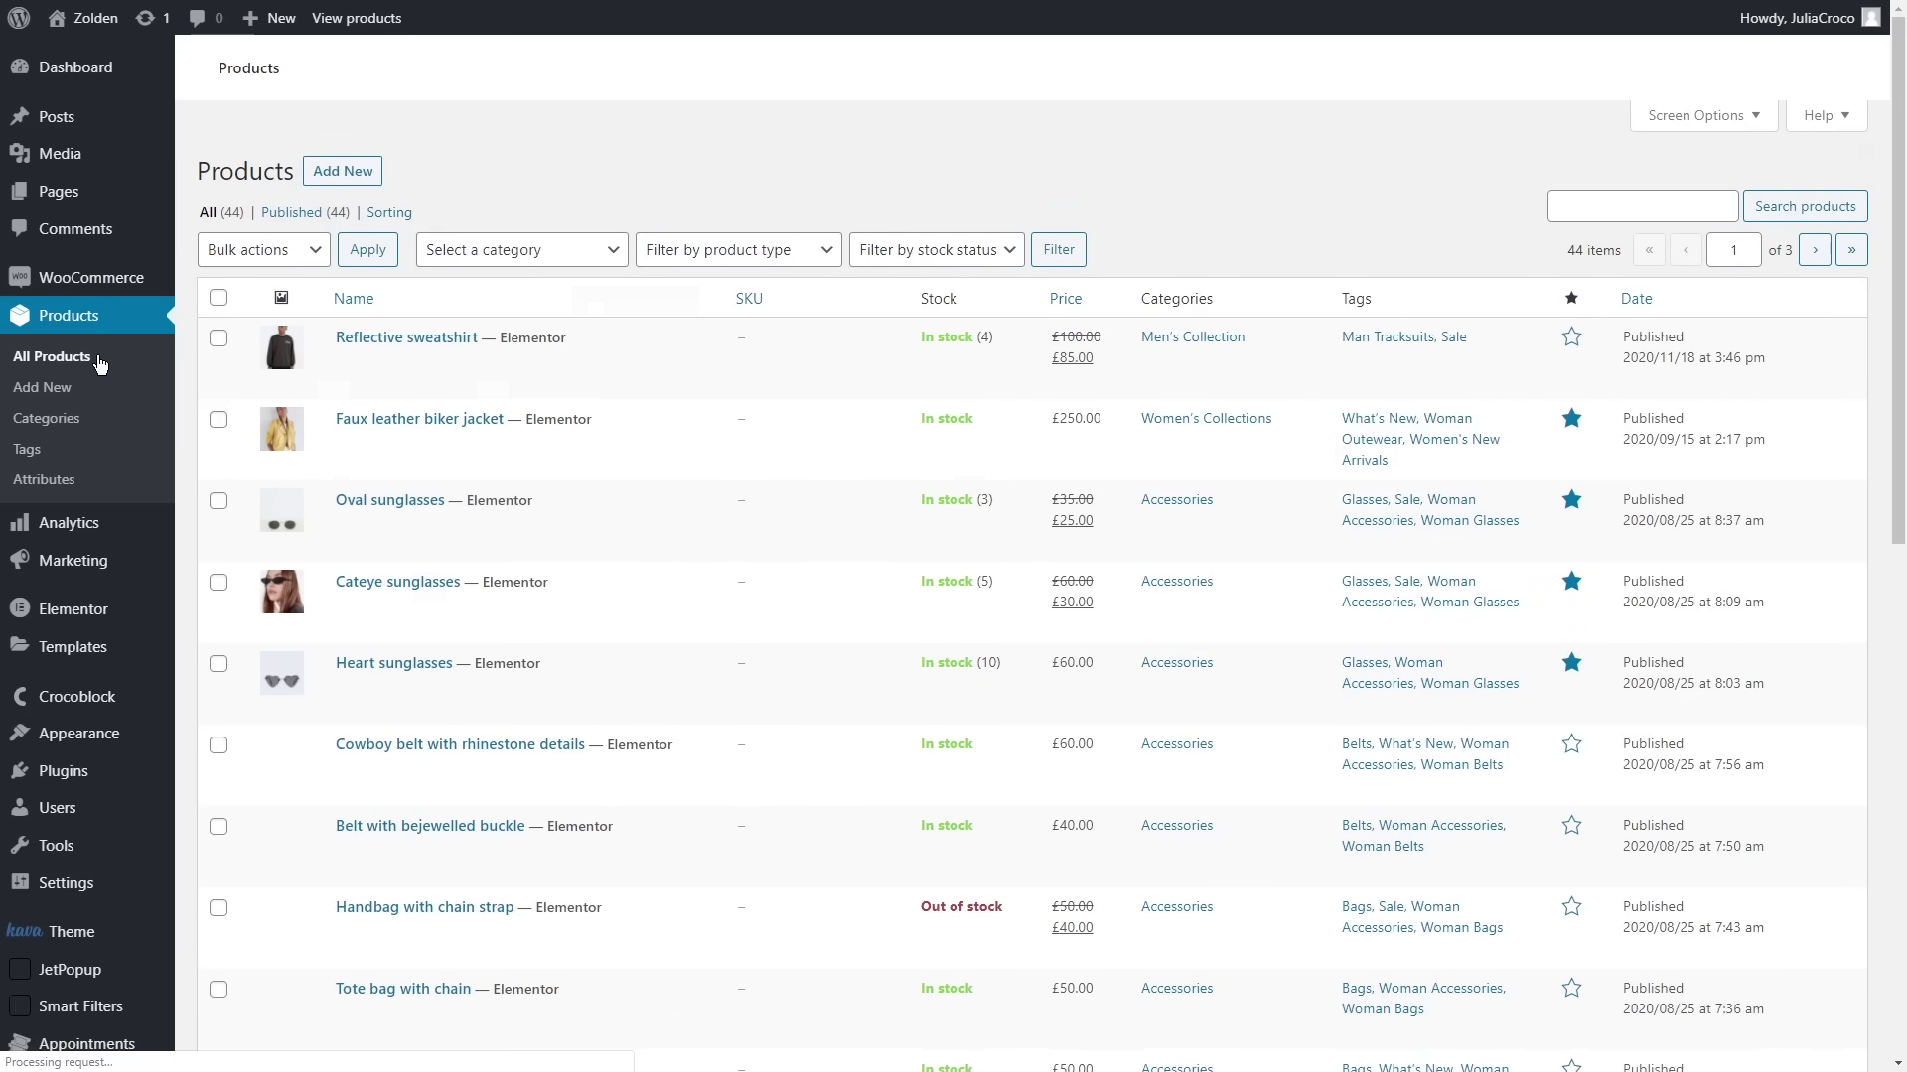
pyautogui.click(407, 330)
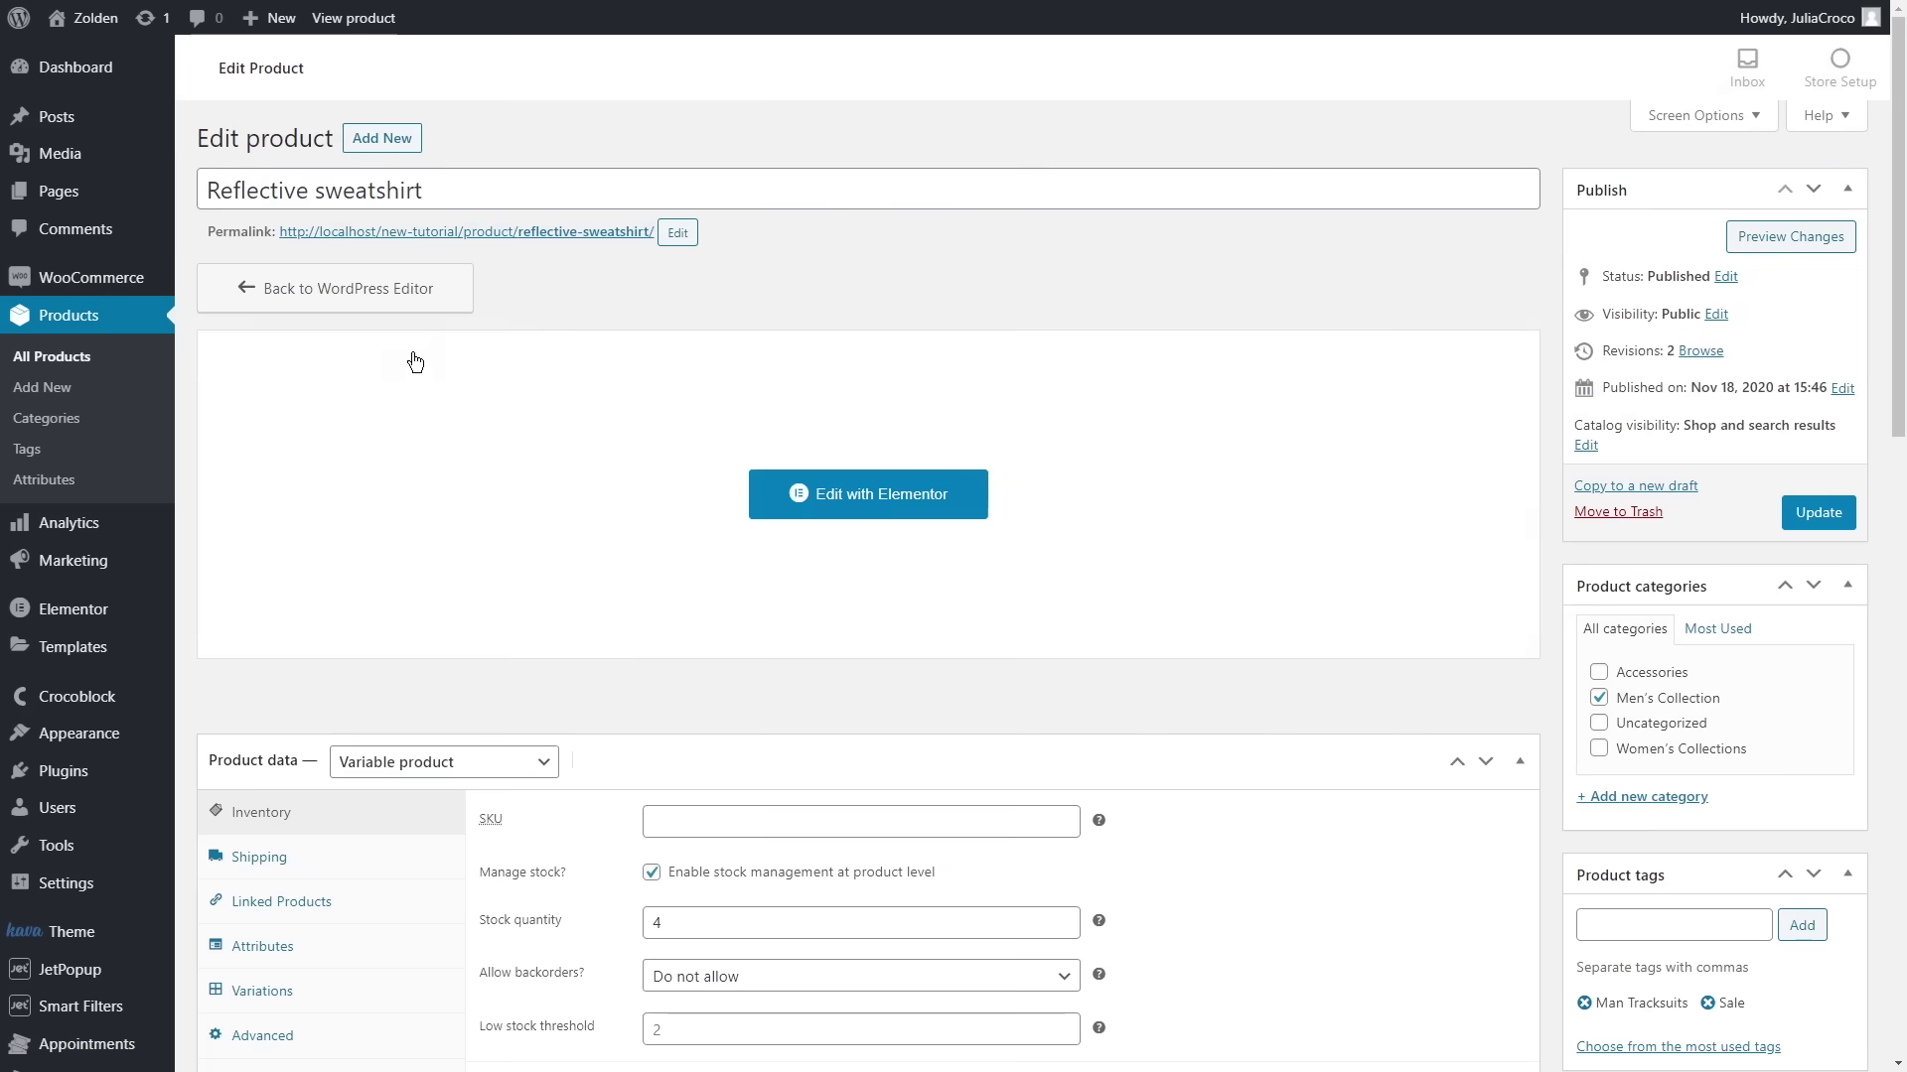
pyautogui.scroll(-1, 475, 643)
pyautogui.scroll(-2, 475, 642)
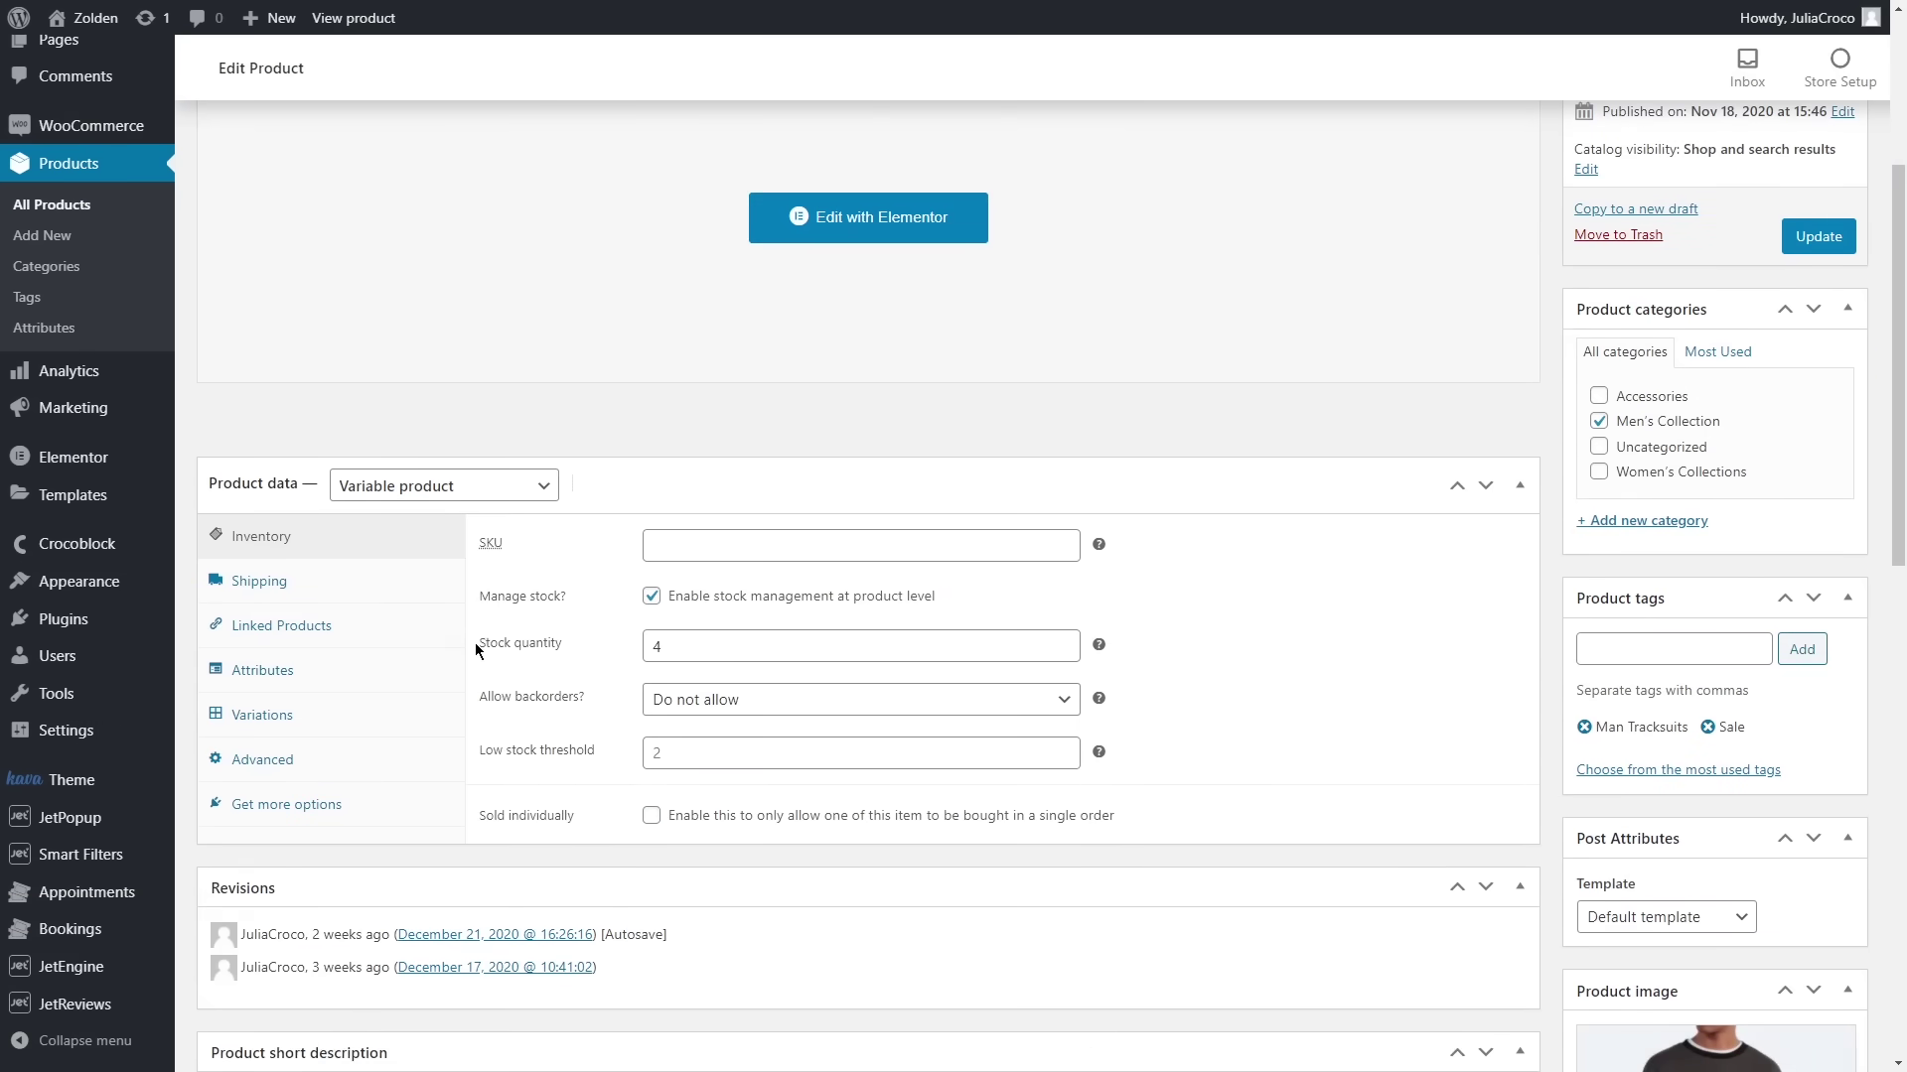
pyautogui.click(367, 673)
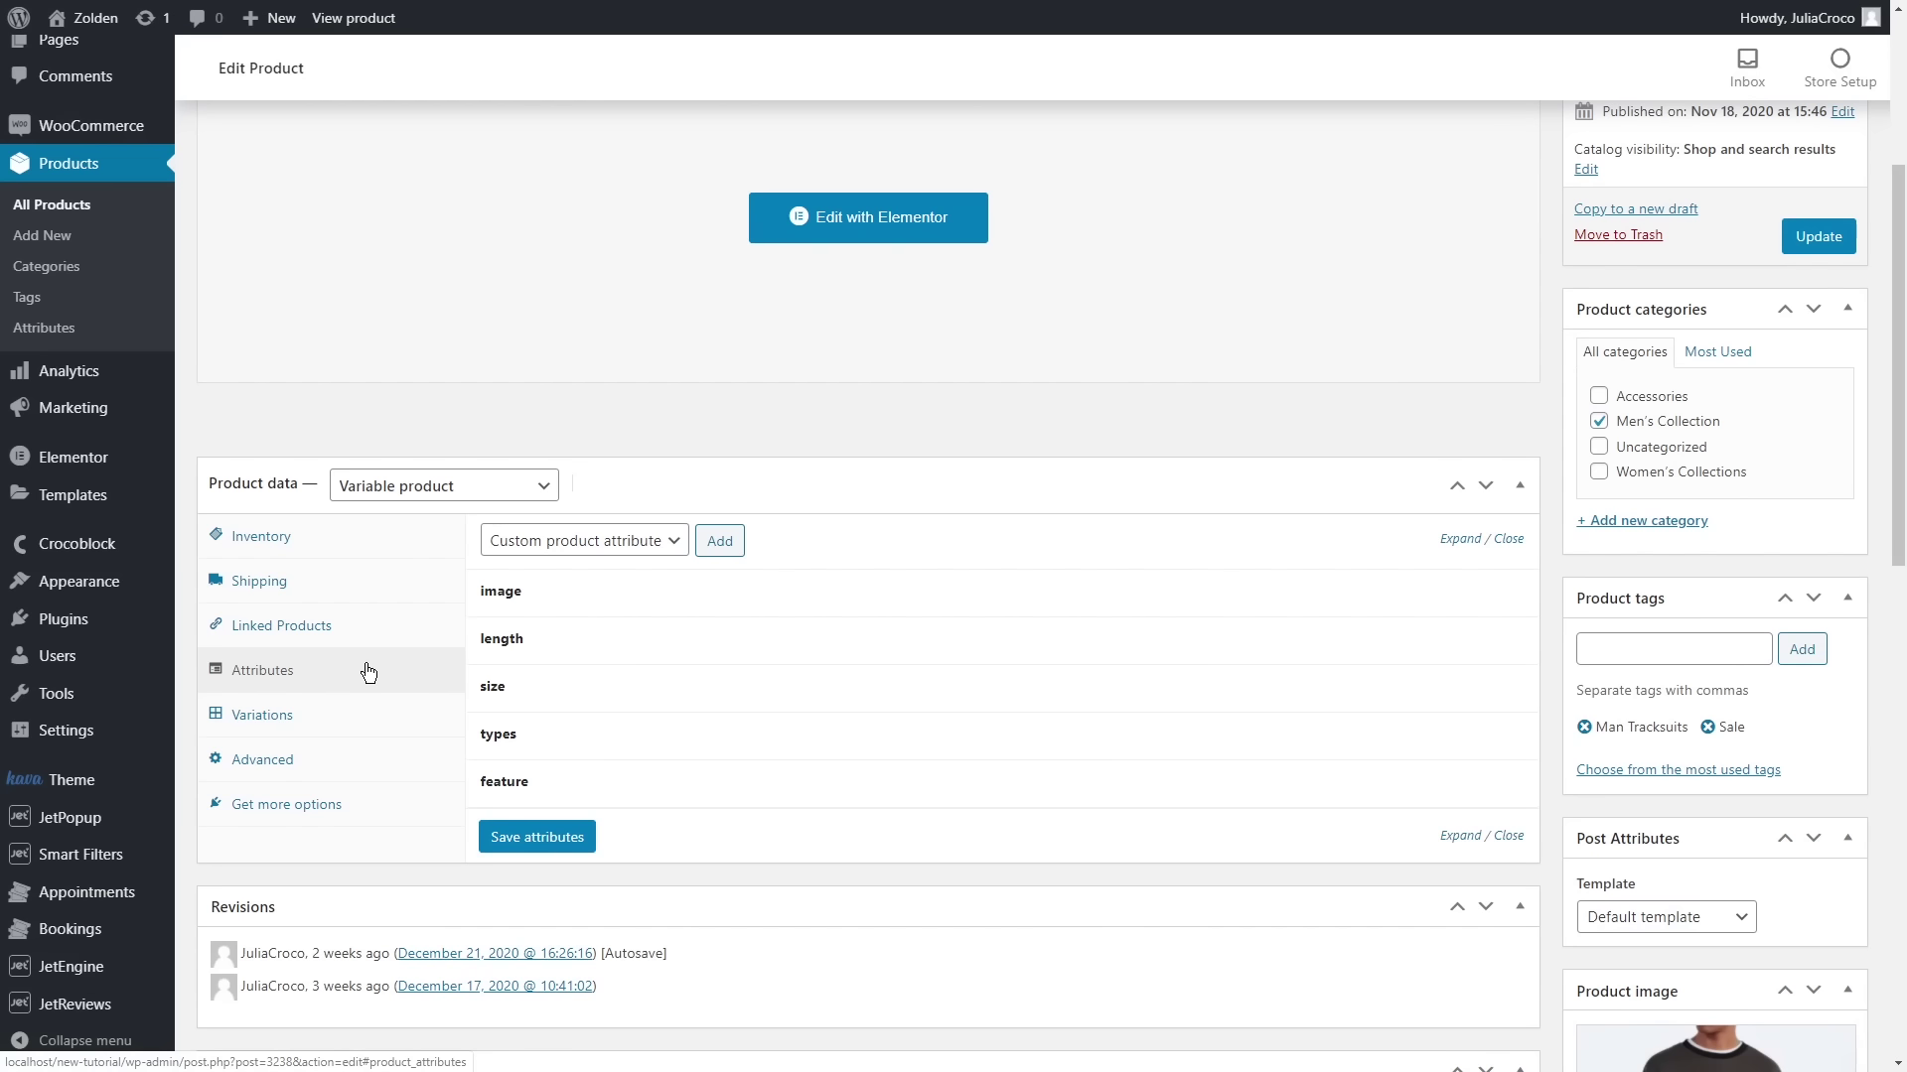
pyautogui.click(599, 541)
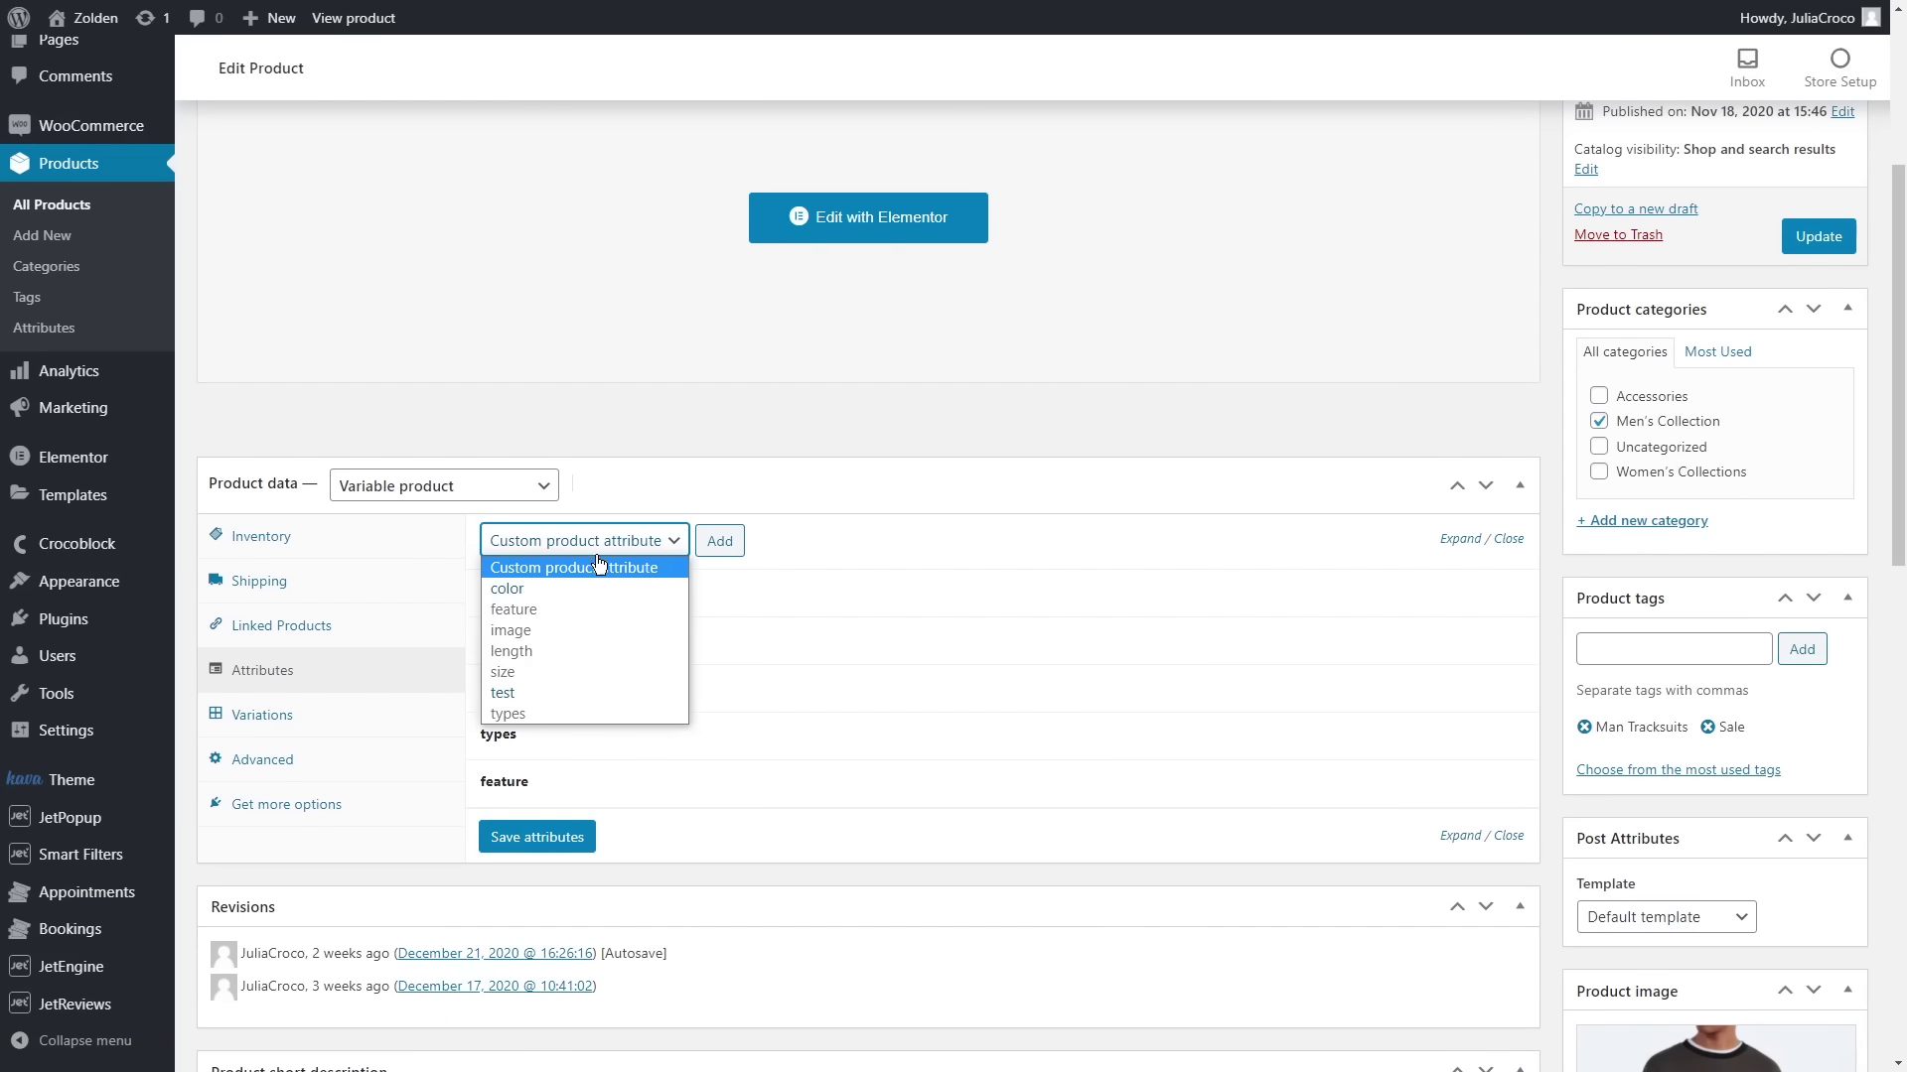
pyautogui.click(592, 587)
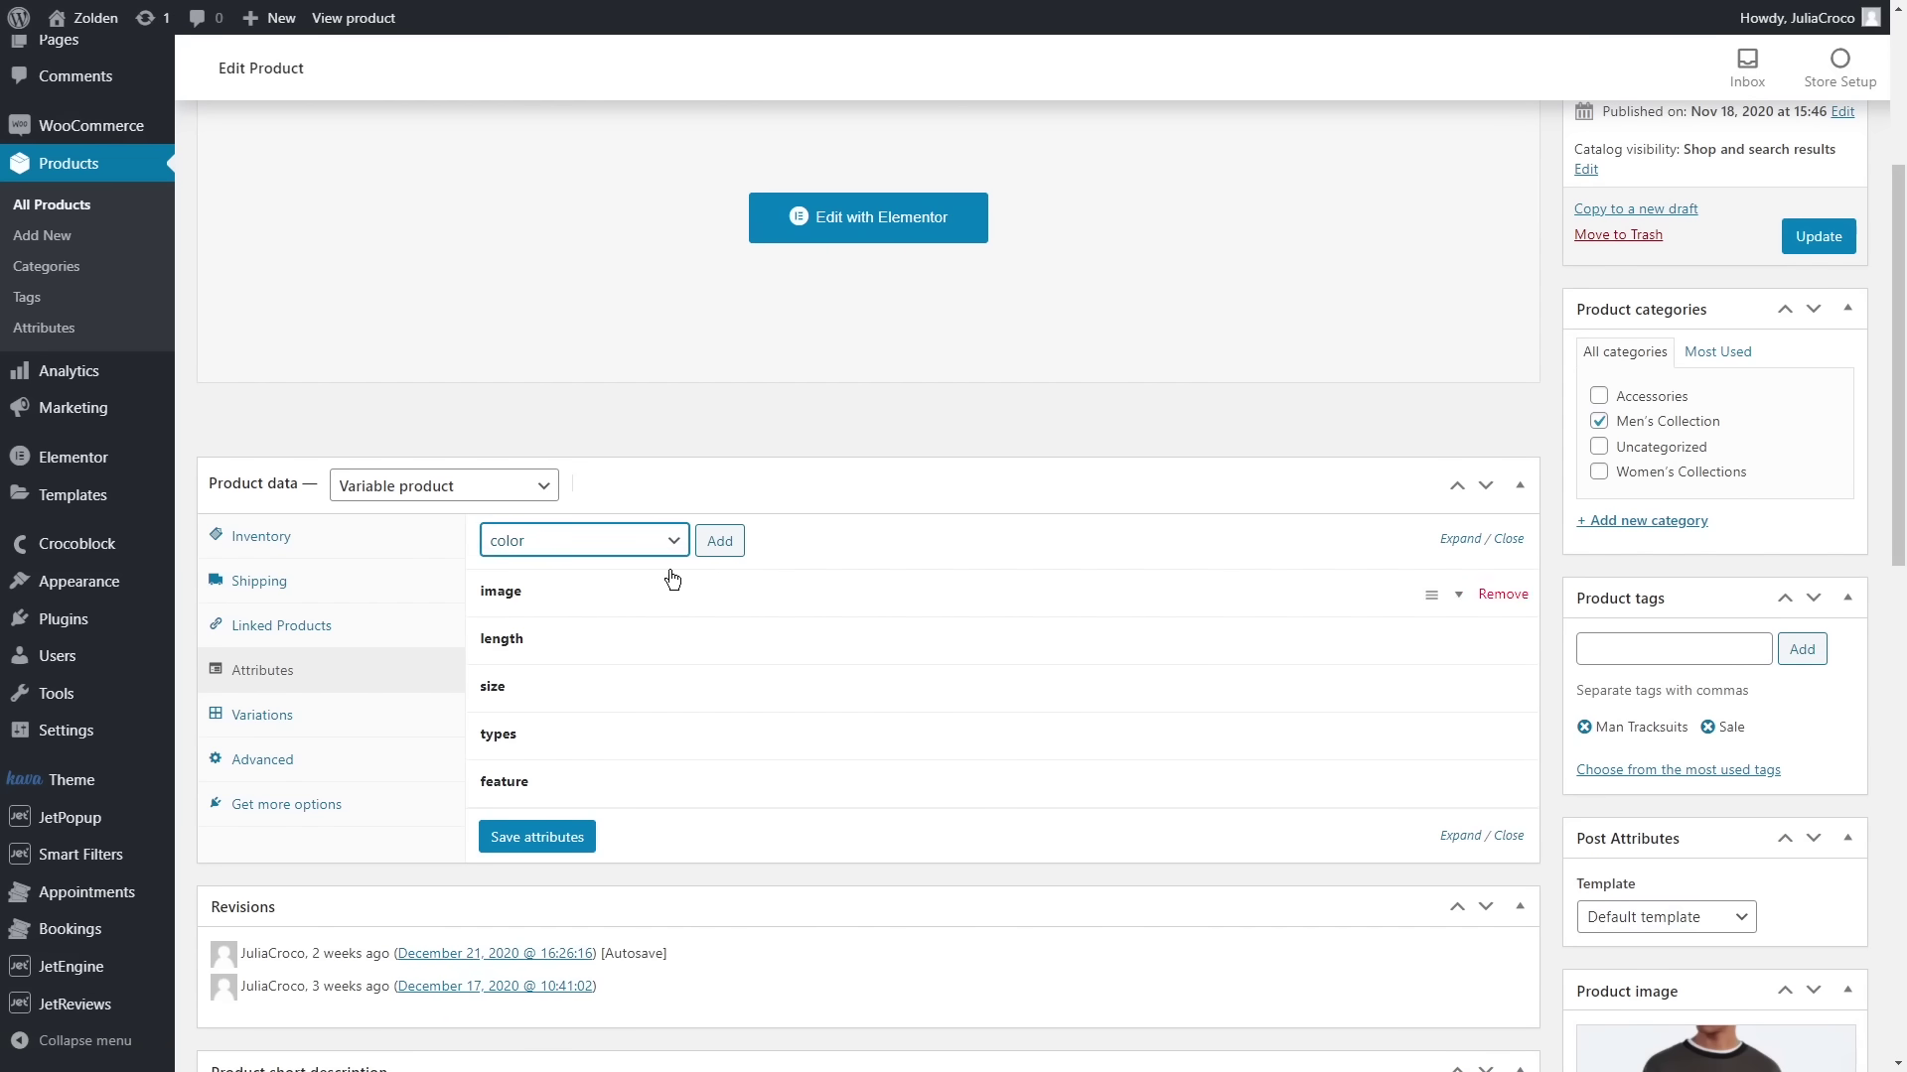
pyautogui.click(720, 541)
pyautogui.scroll(-2, 750, 596)
pyautogui.click(815, 719)
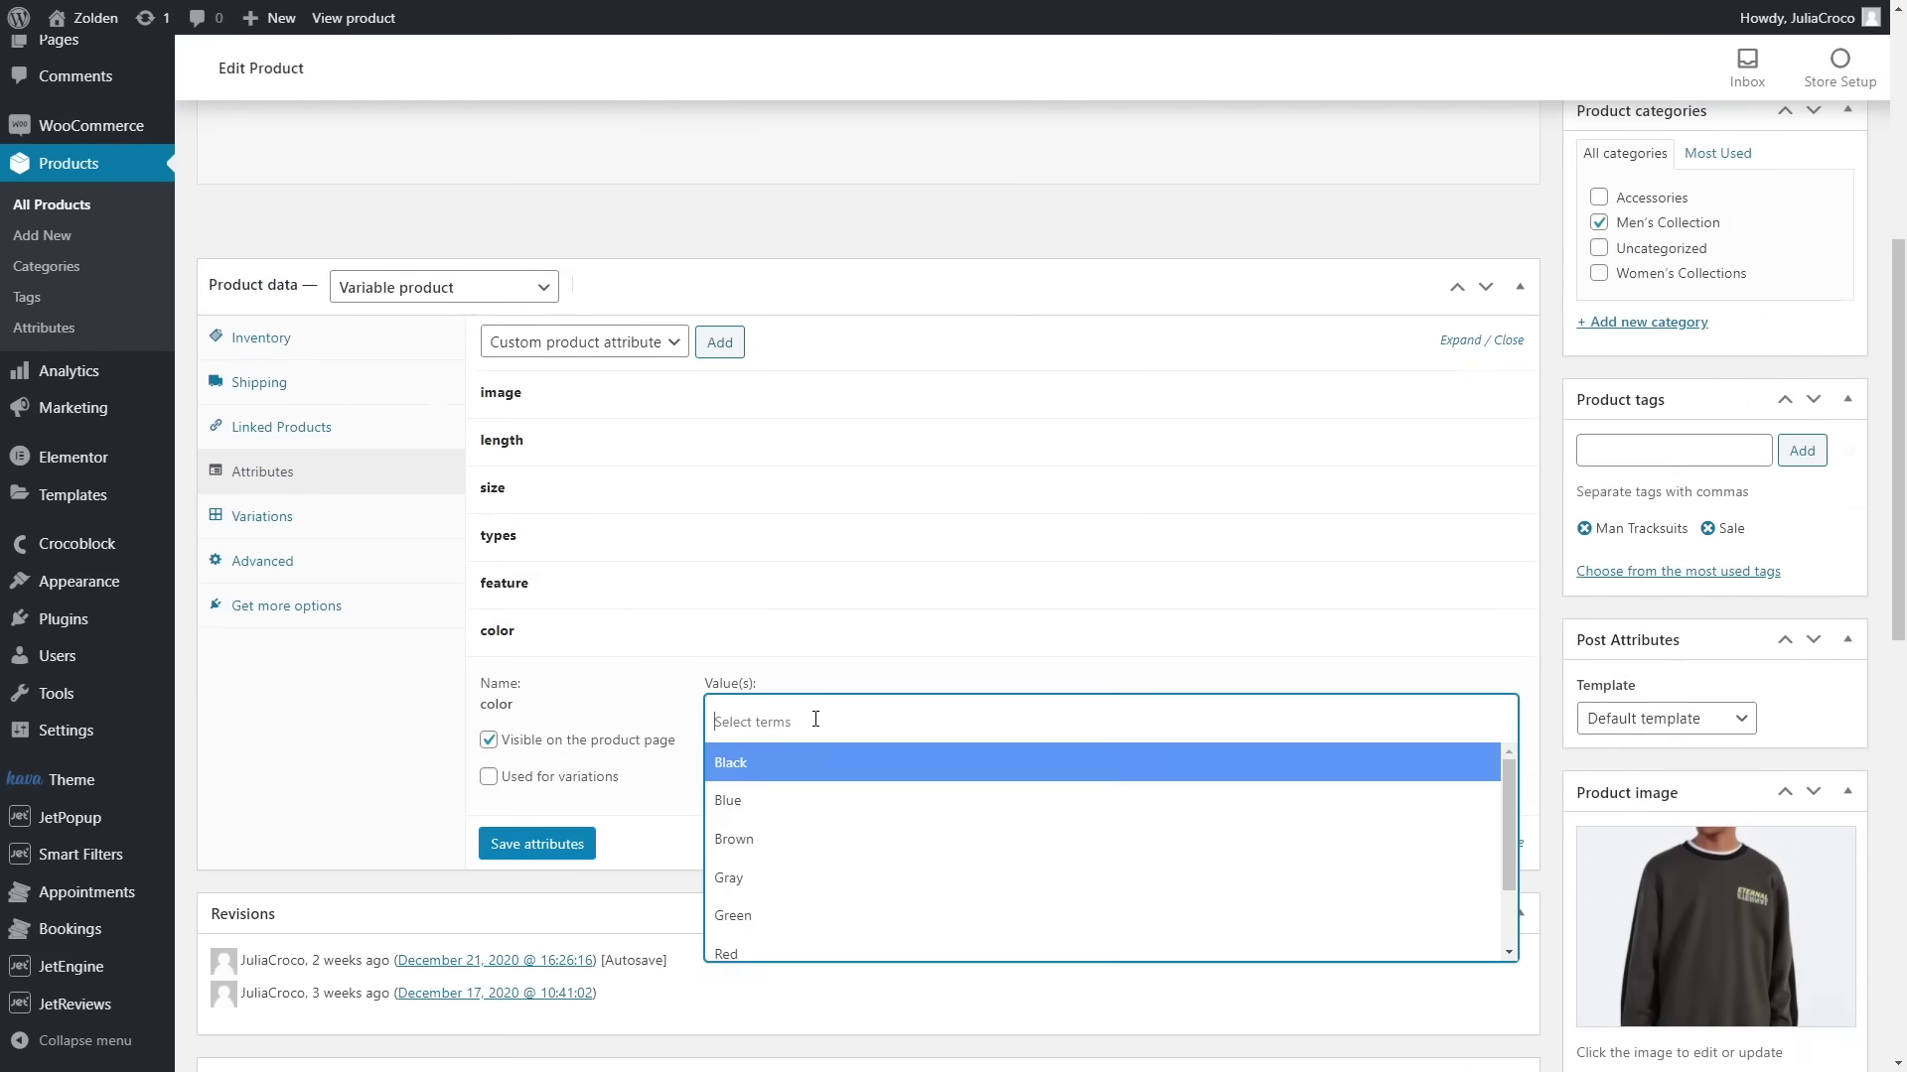
pyautogui.click(832, 881)
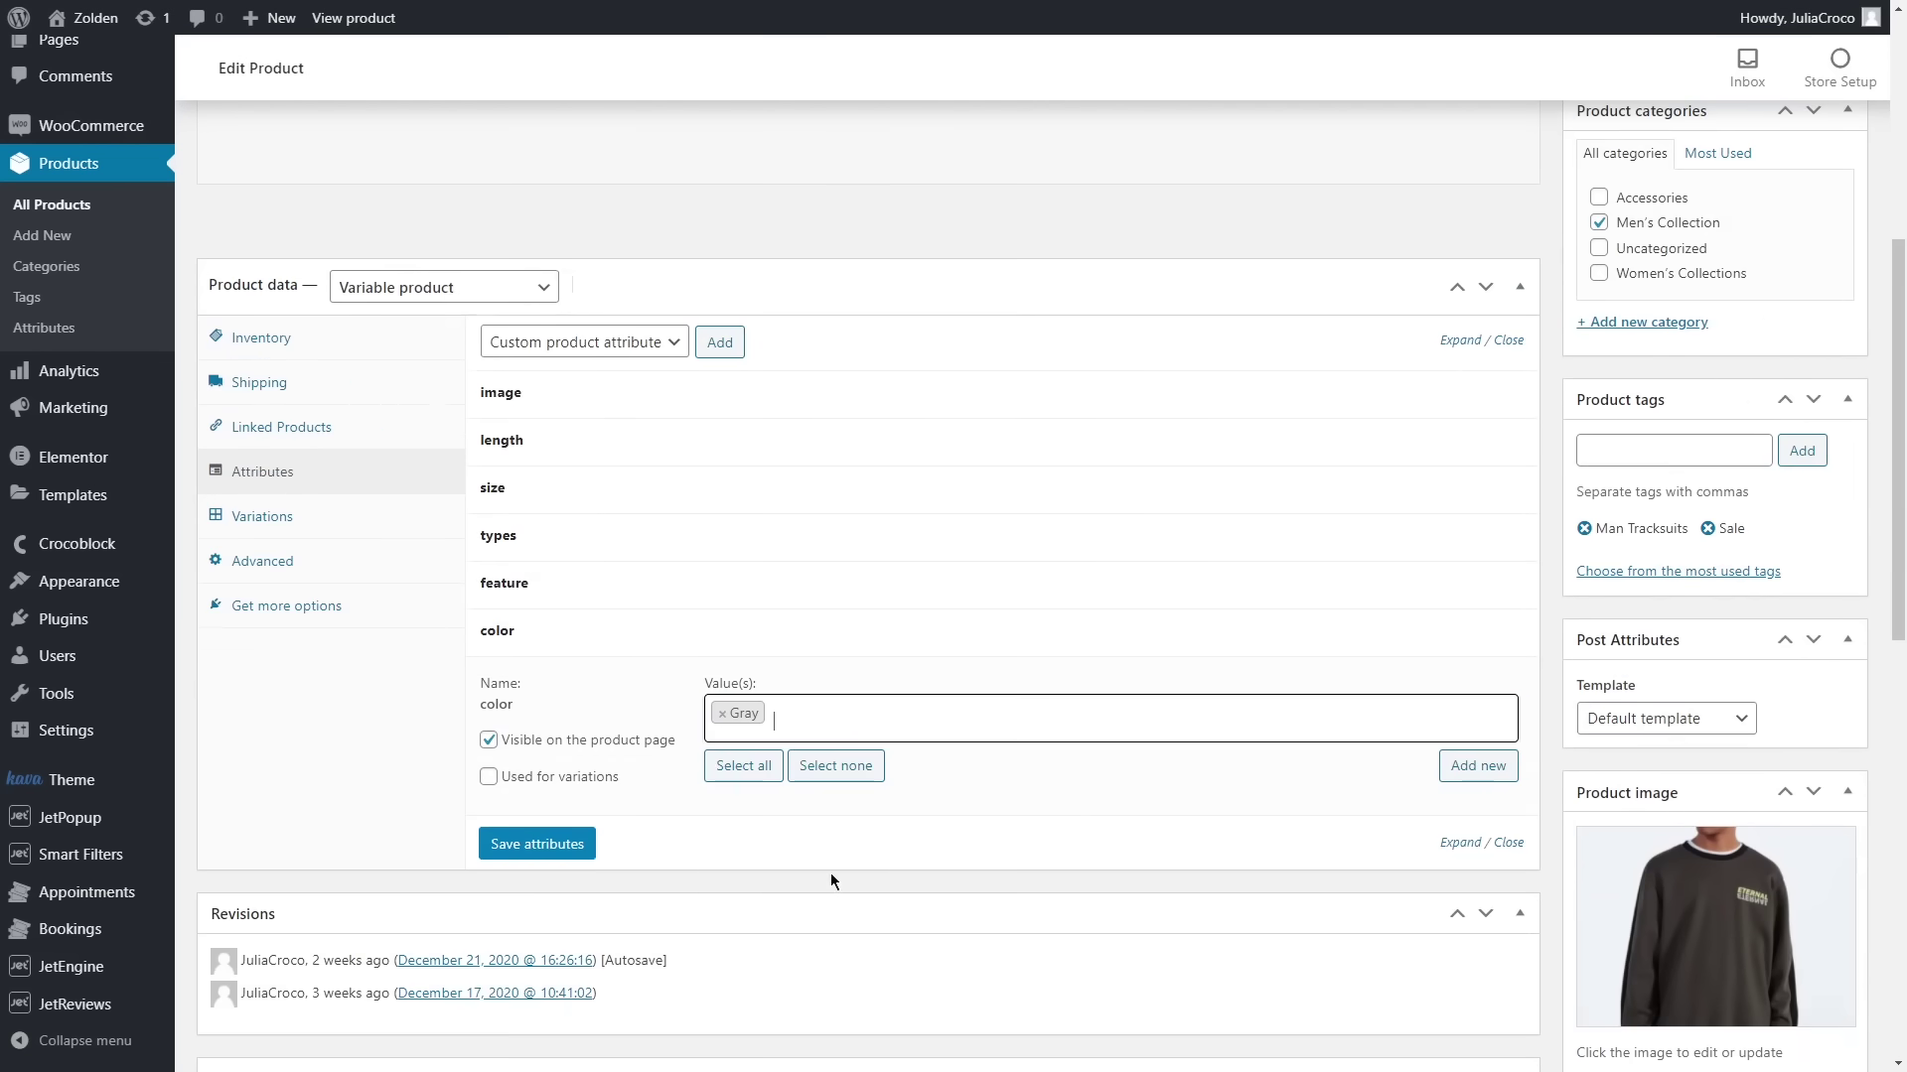
pyautogui.click(537, 843)
# - Update the Reflective sweatshirt product to keep its new color
pyautogui.scroll(3, 1546, 384)
pyautogui.scroll(2, 1546, 384)
pyautogui.click(1818, 532)
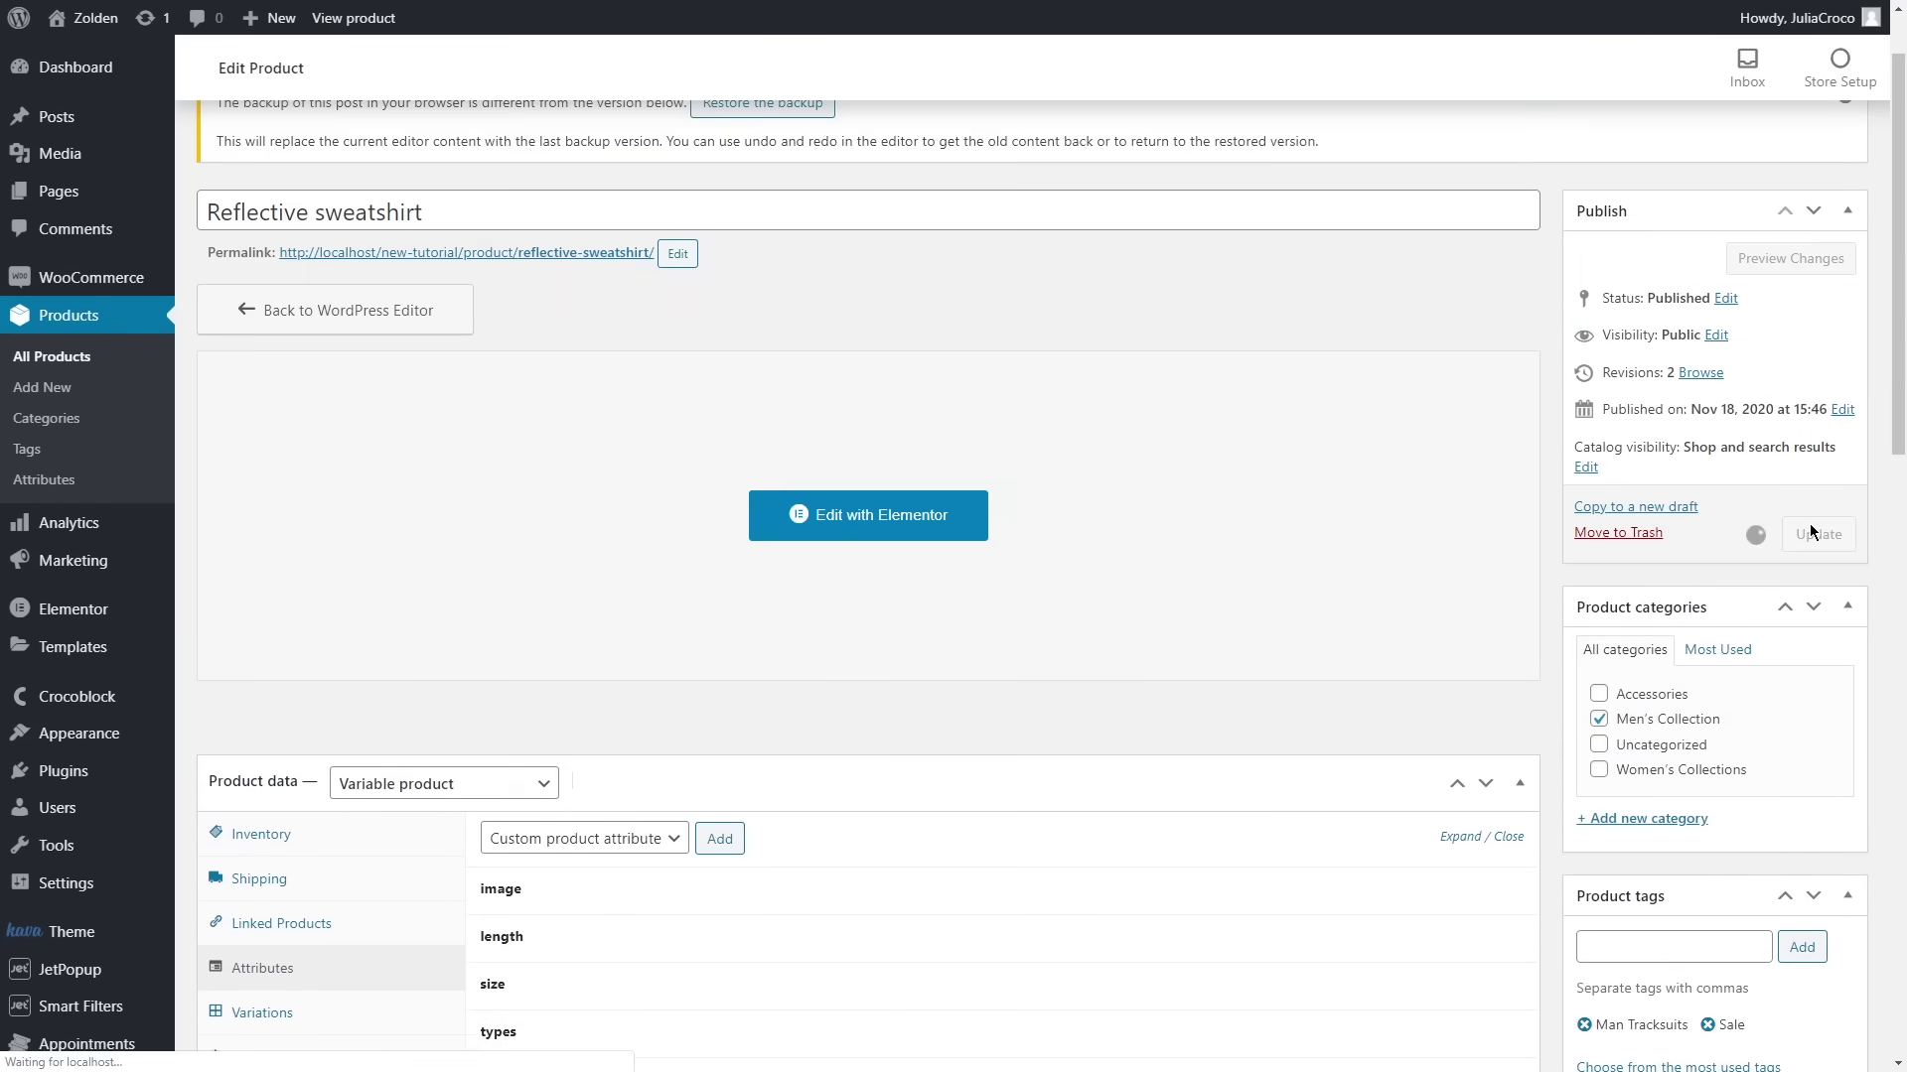
pyautogui.scroll(-3, 1882, 521)
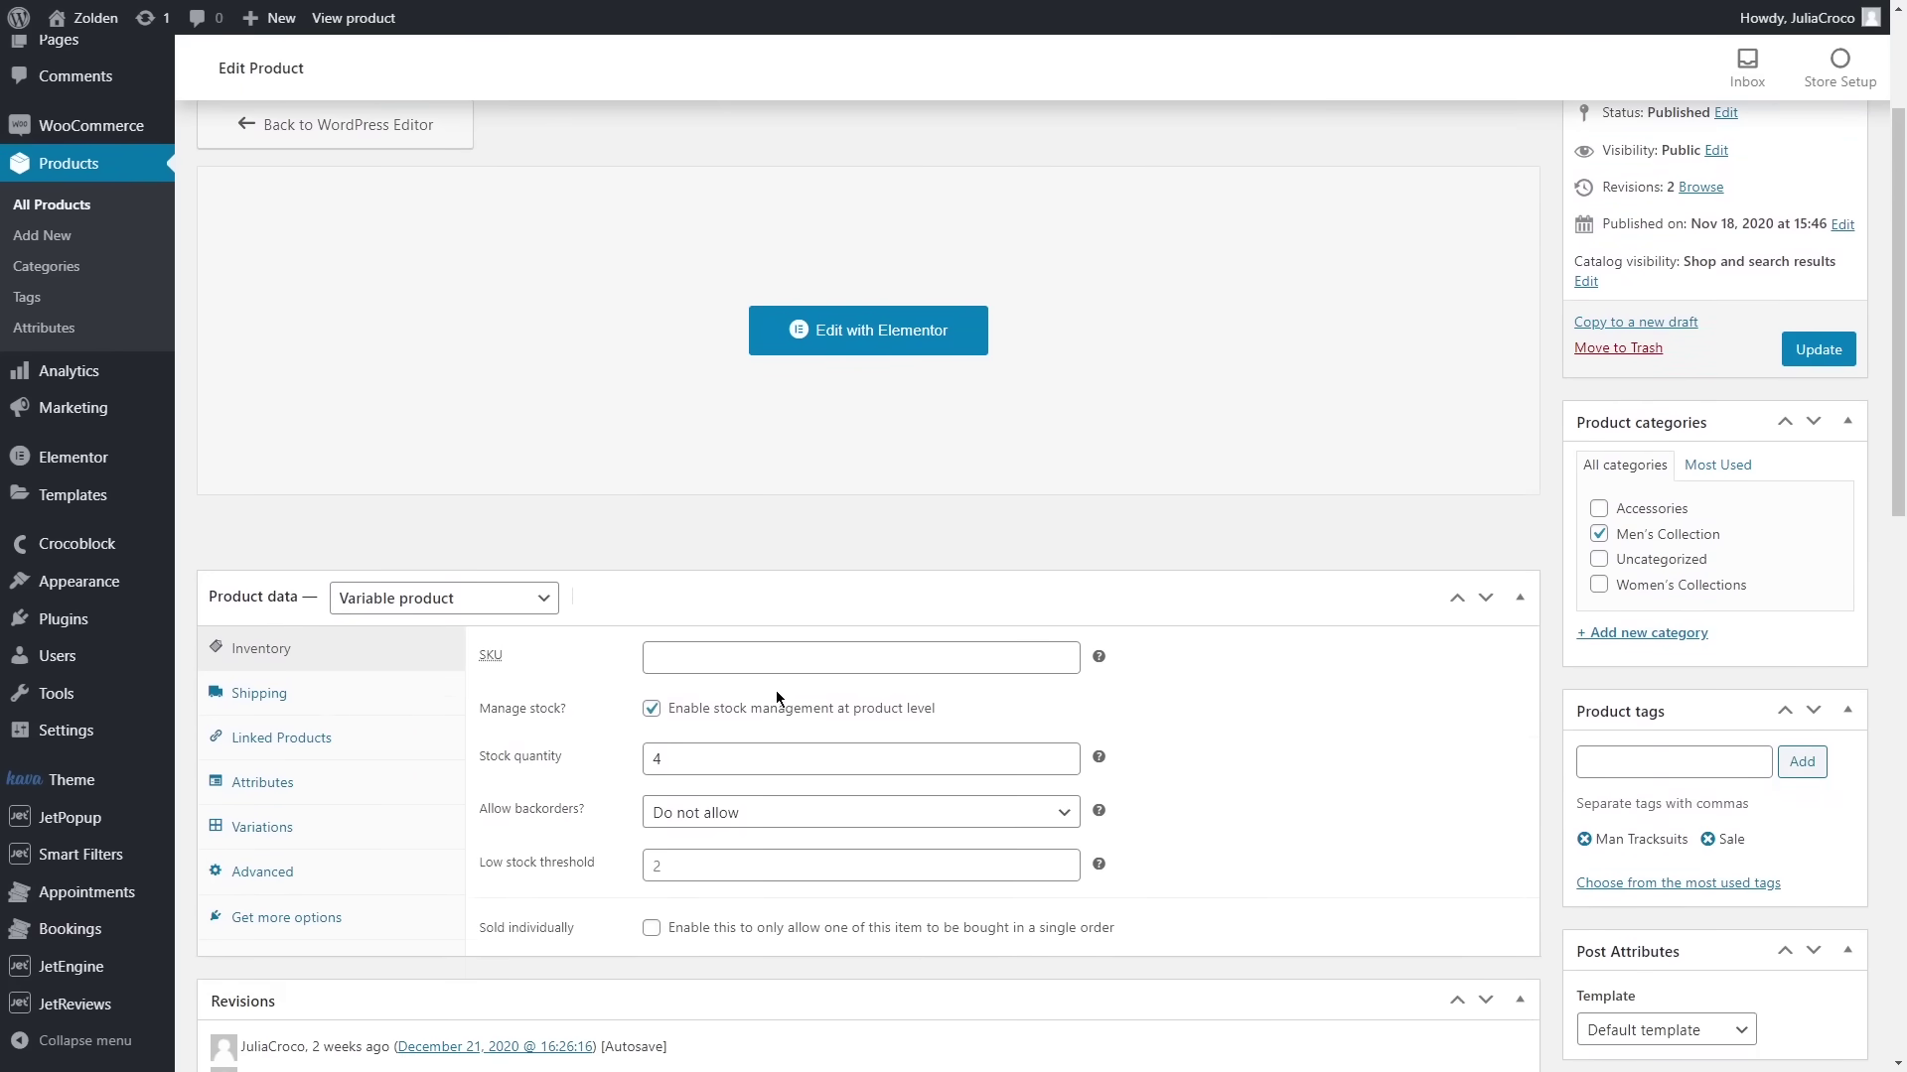
pyautogui.moveTo(110, 854)
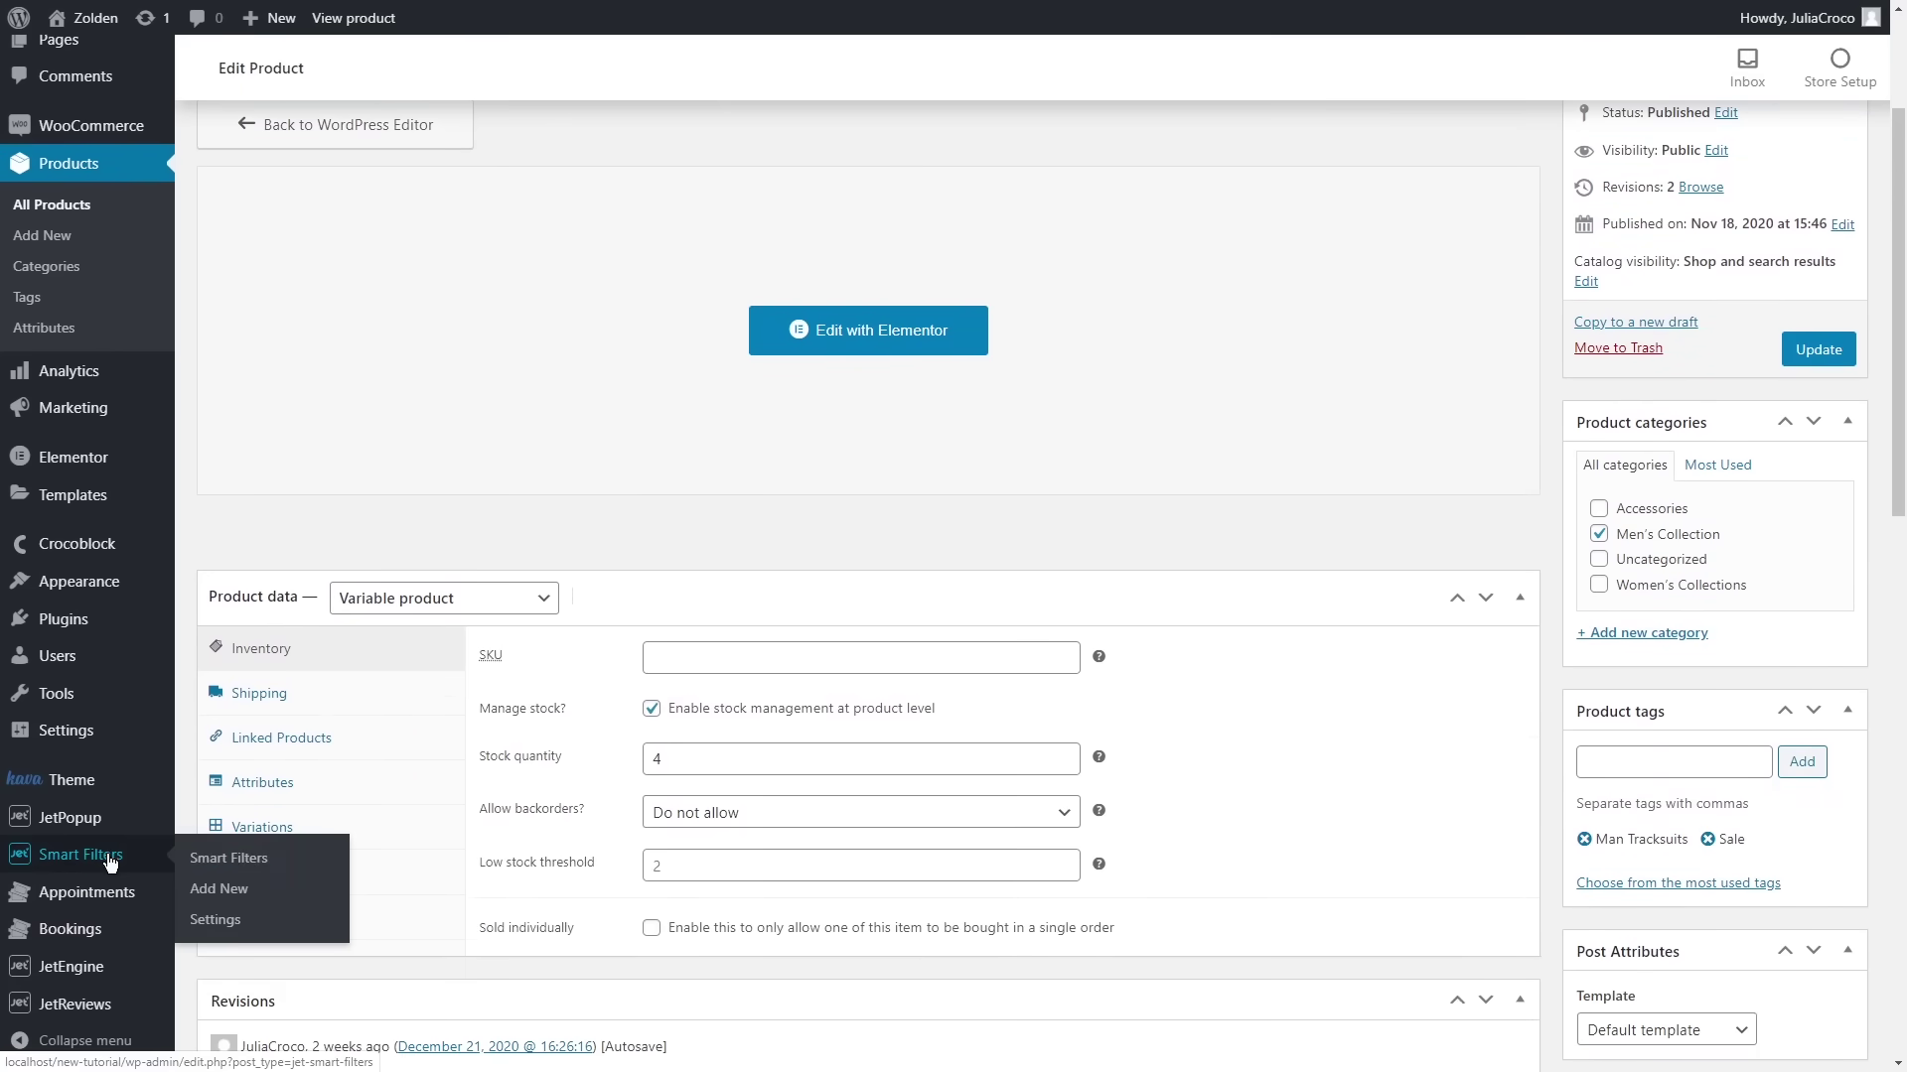
# - Start a new filter titled 'Checkboxes Filter - Product Type (Shop template)', labelled 'Product Type', with the title as active label
pyautogui.click(226, 888)
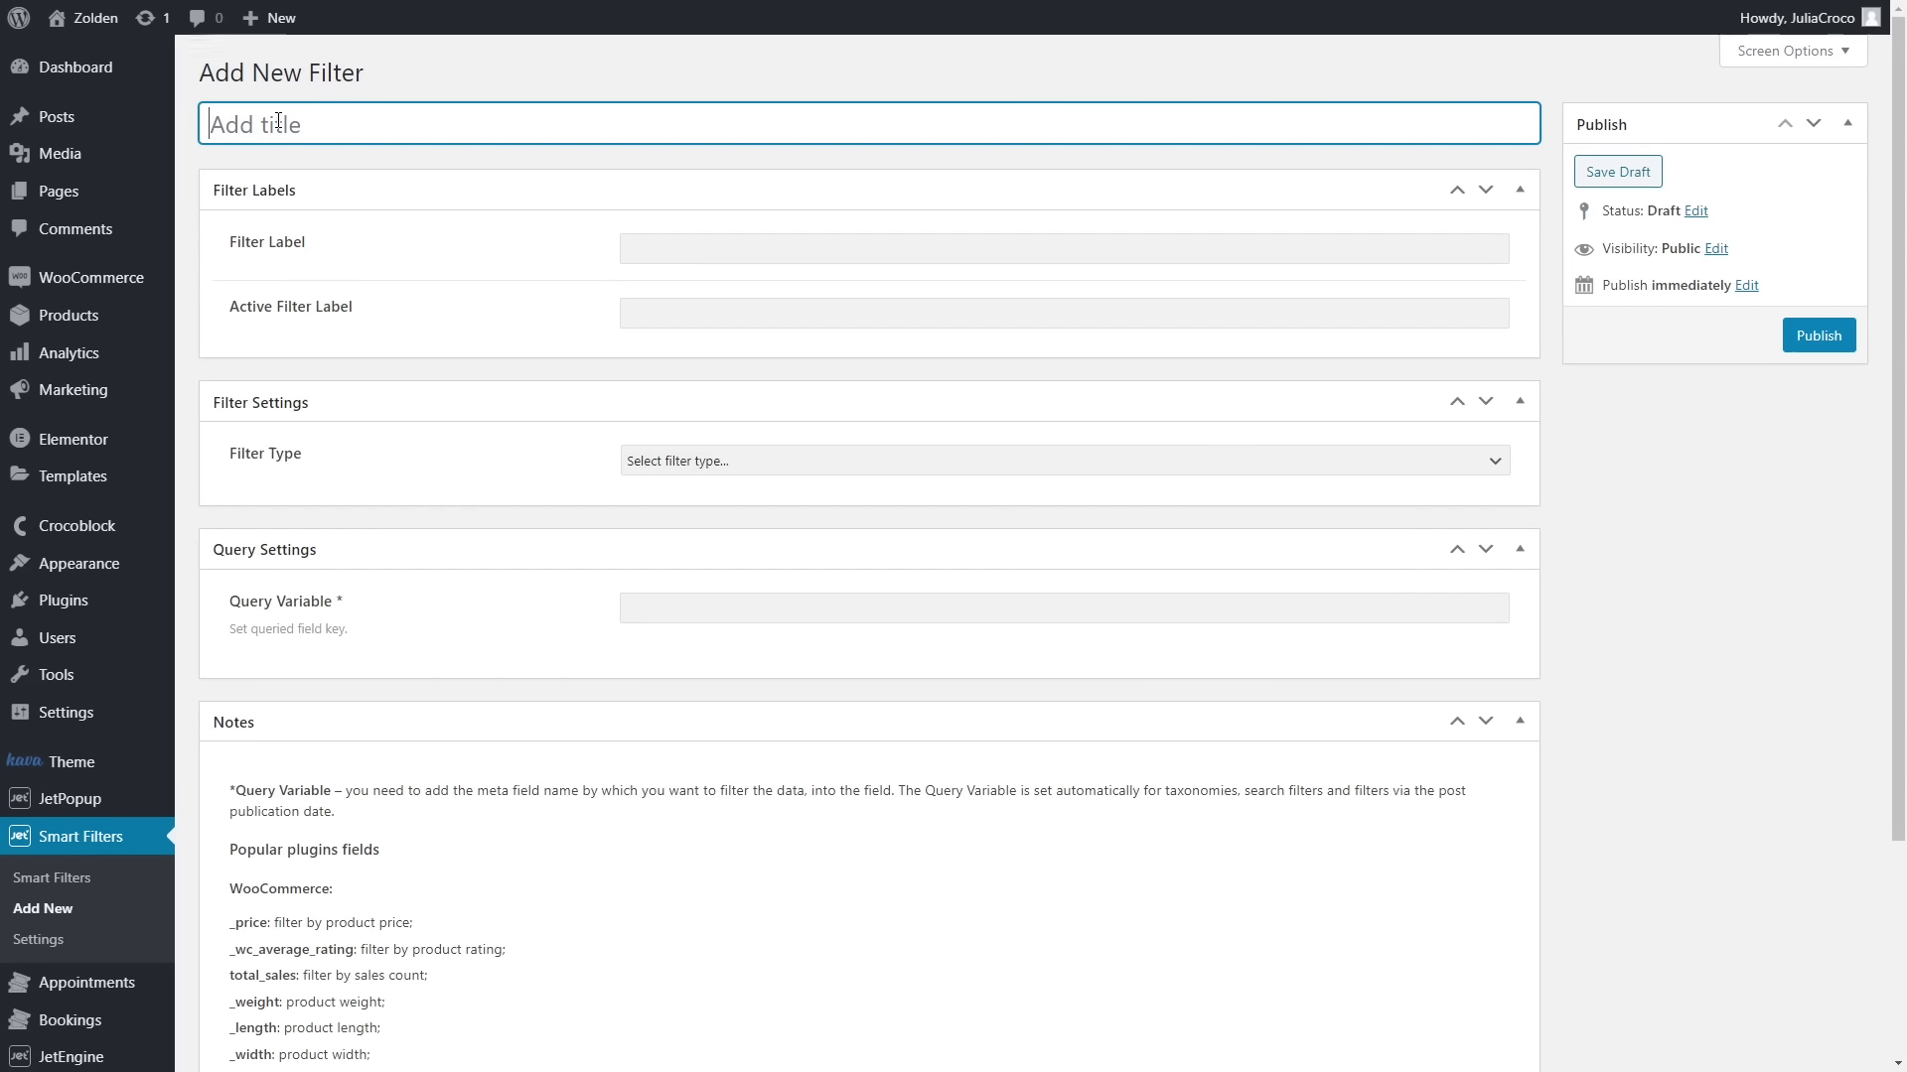
pyautogui.write('Checkboxes Filter - Product Type (Shop template)')
pyautogui.moveTo(418, 124); pyautogui.dragTo(556, 120)
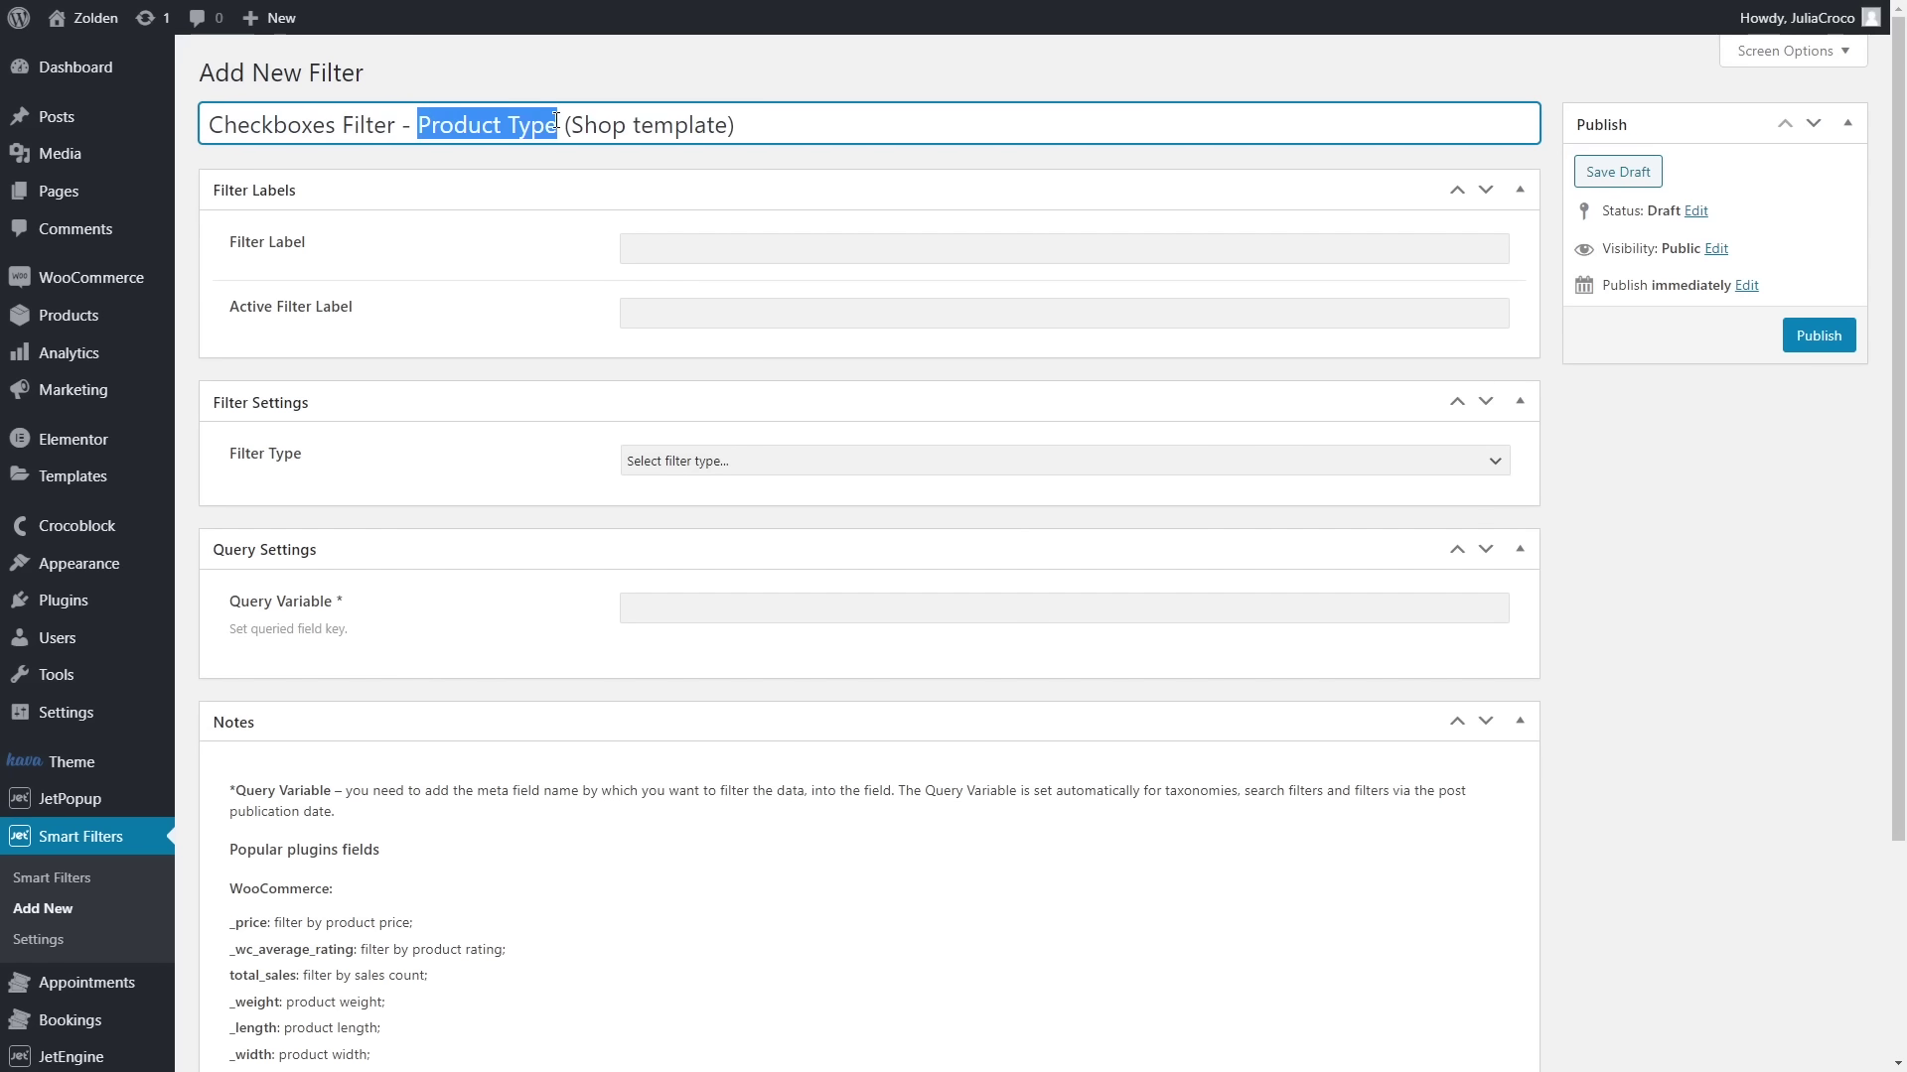
pyautogui.hotkey('ctrl', 'c')
pyautogui.click(673, 250)
pyautogui.hotkey('ctrl', 'v')
pyautogui.moveTo(736, 124); pyautogui.dragTo(203, 124)
pyautogui.hotkey('ctrl', 'c')
pyautogui.click(640, 309)
pyautogui.hotkey('ctrl', 'v')
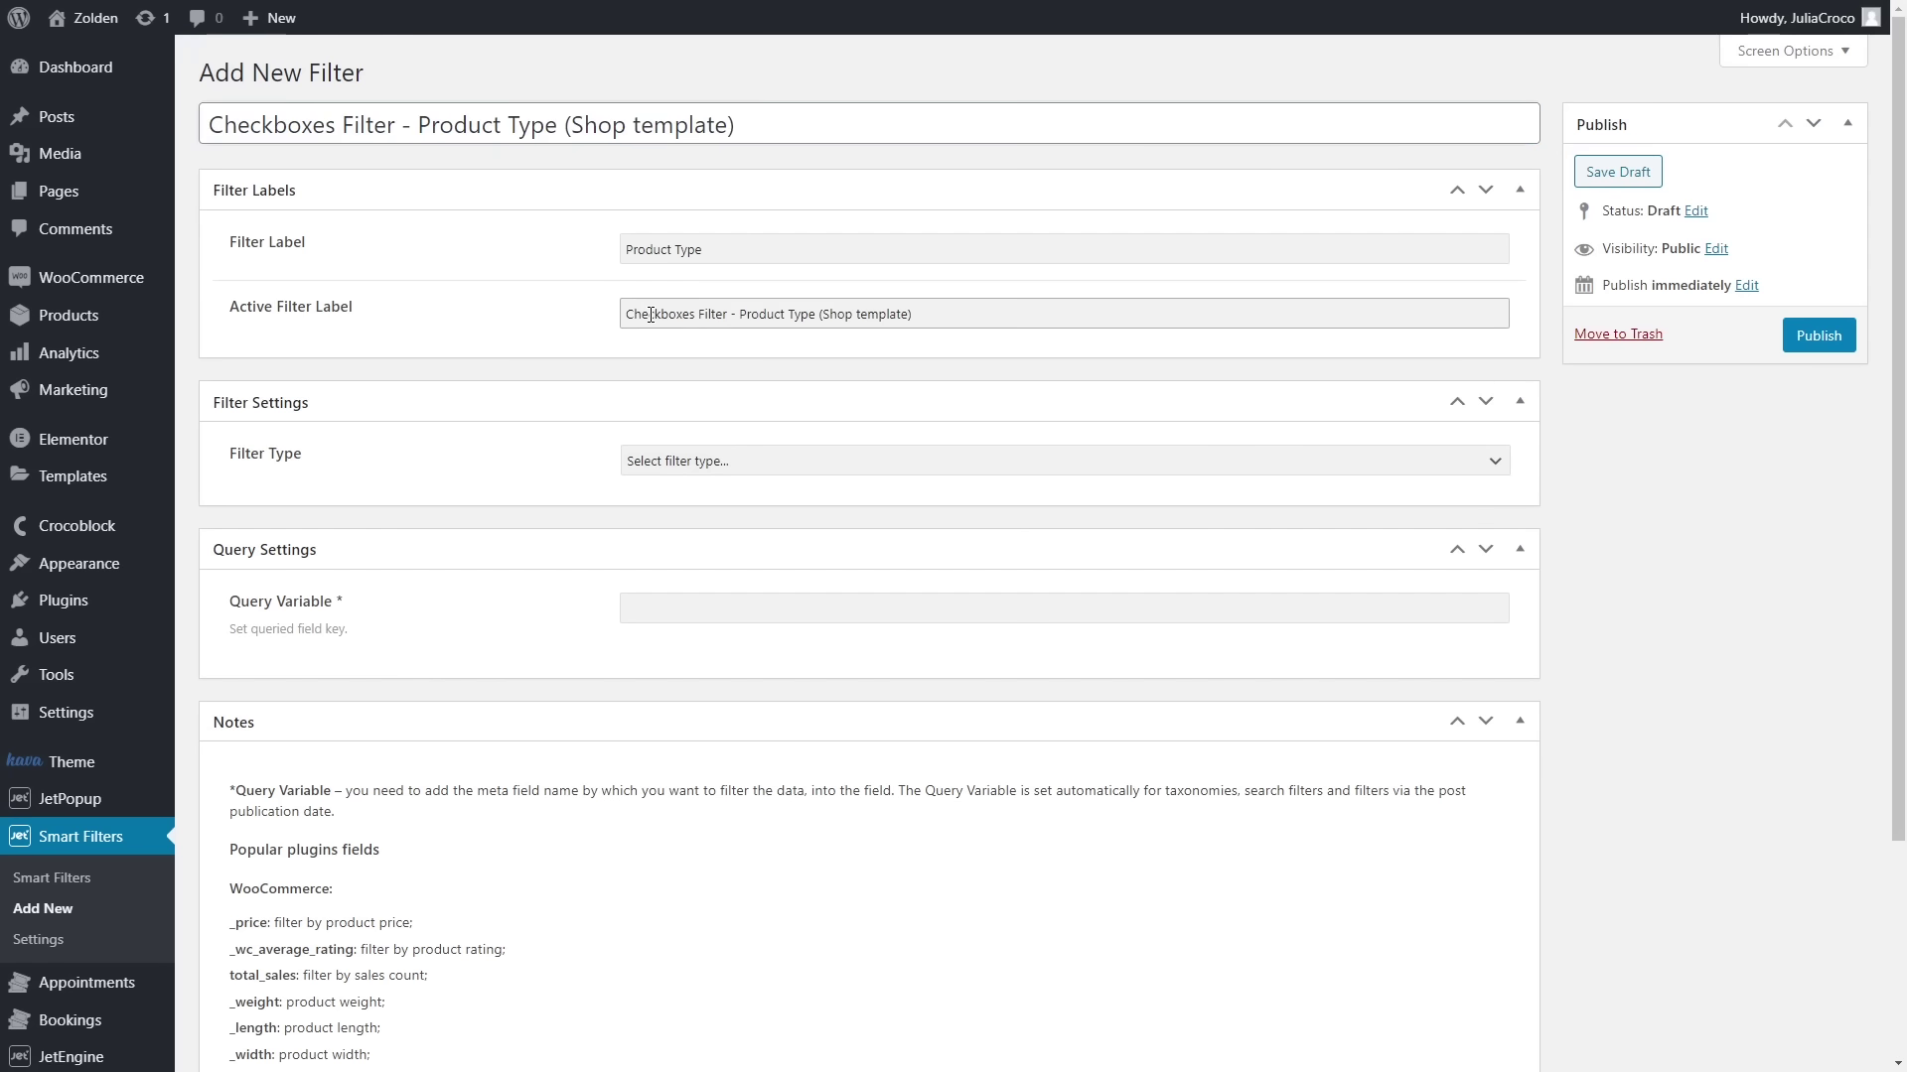
# - Make it a Checkboxes list on the Product types taxonomy, Union operator, no exclusions, and publish
pyautogui.click(791, 461)
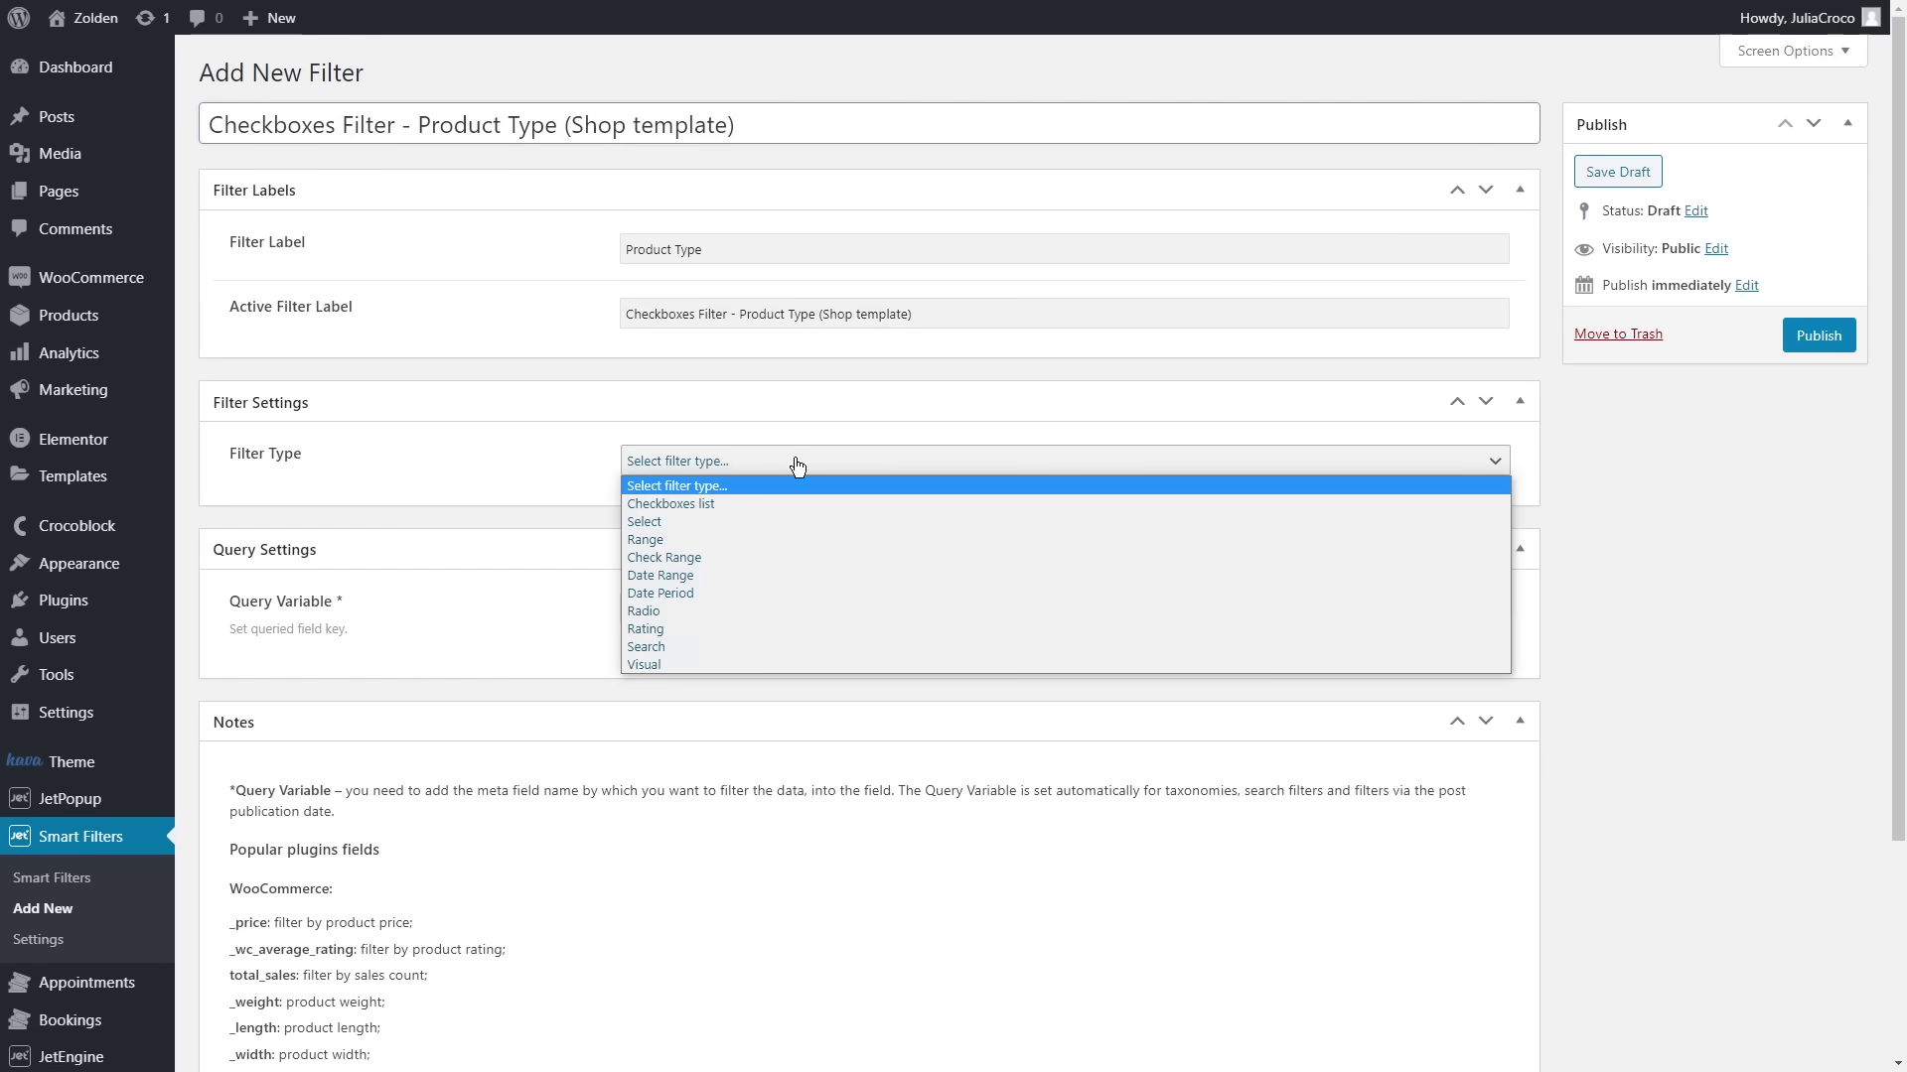
pyautogui.click(809, 503)
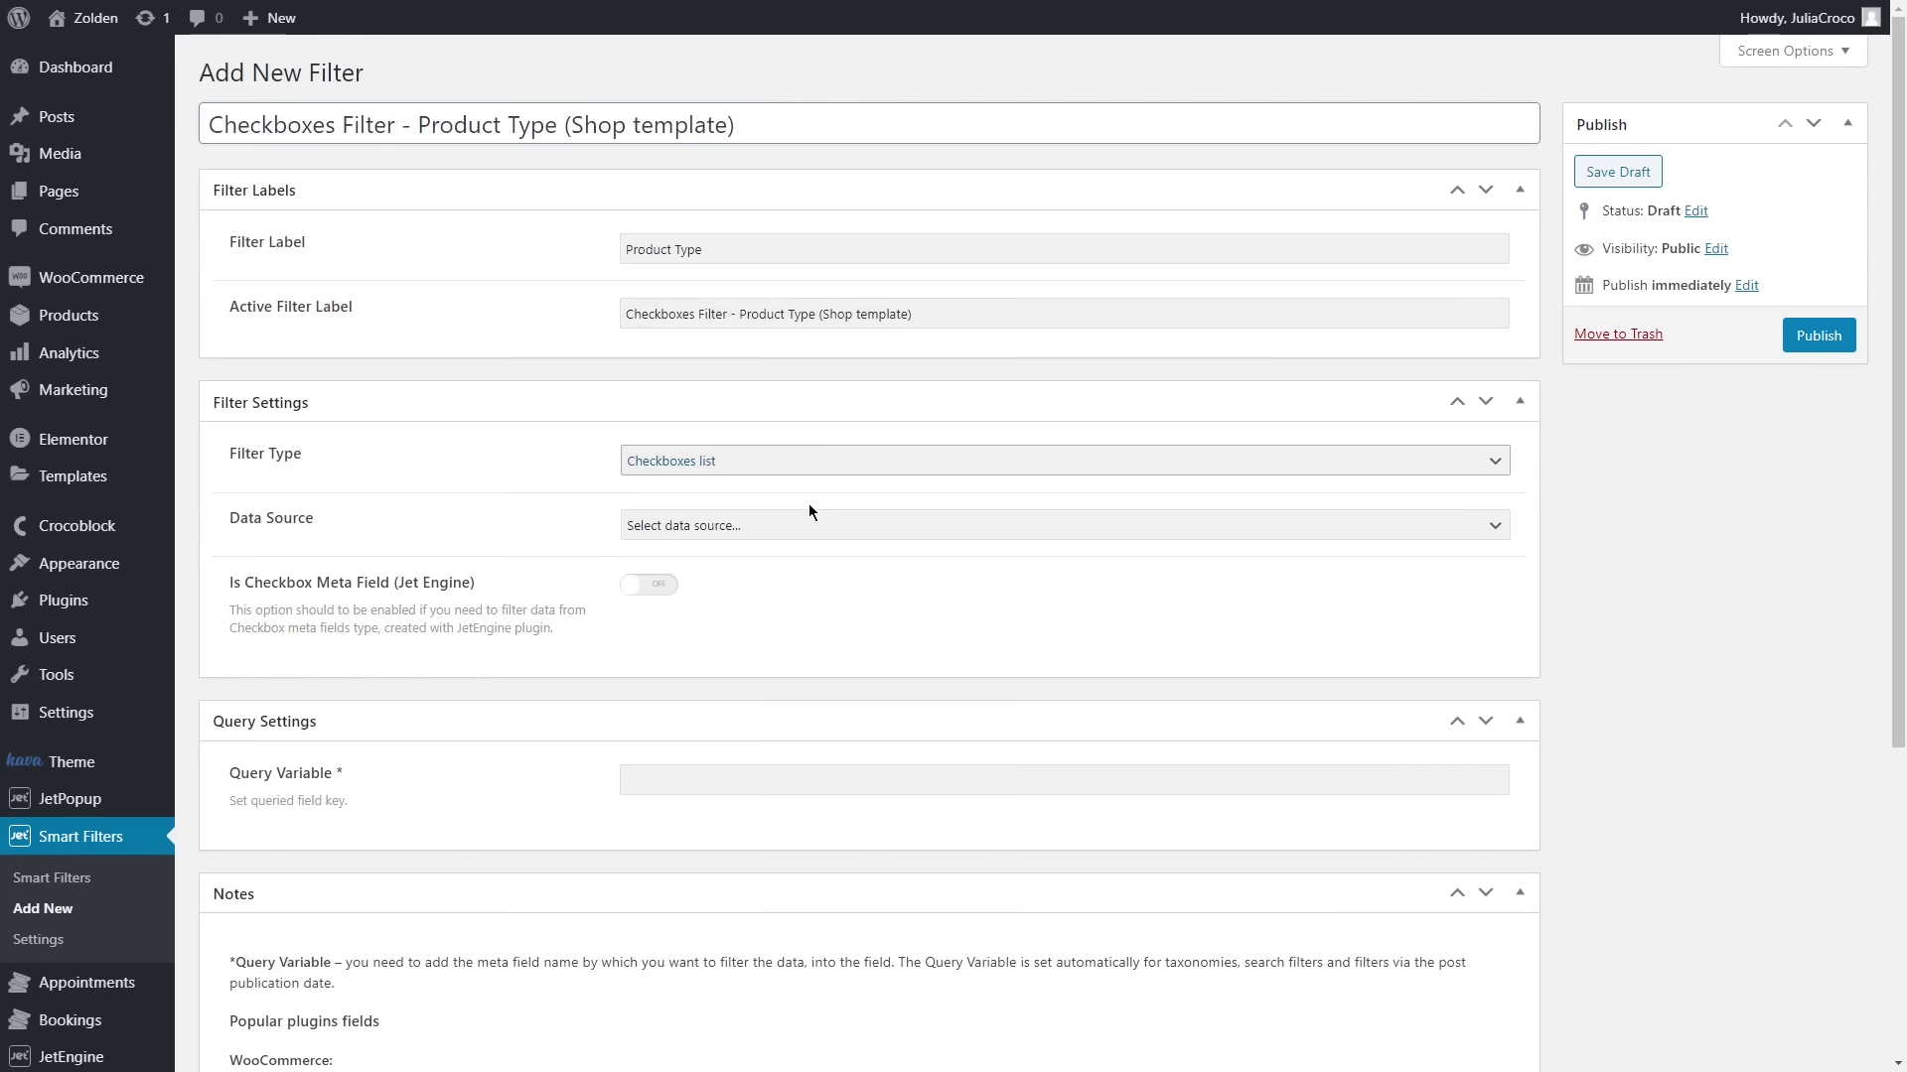
pyautogui.click(808, 524)
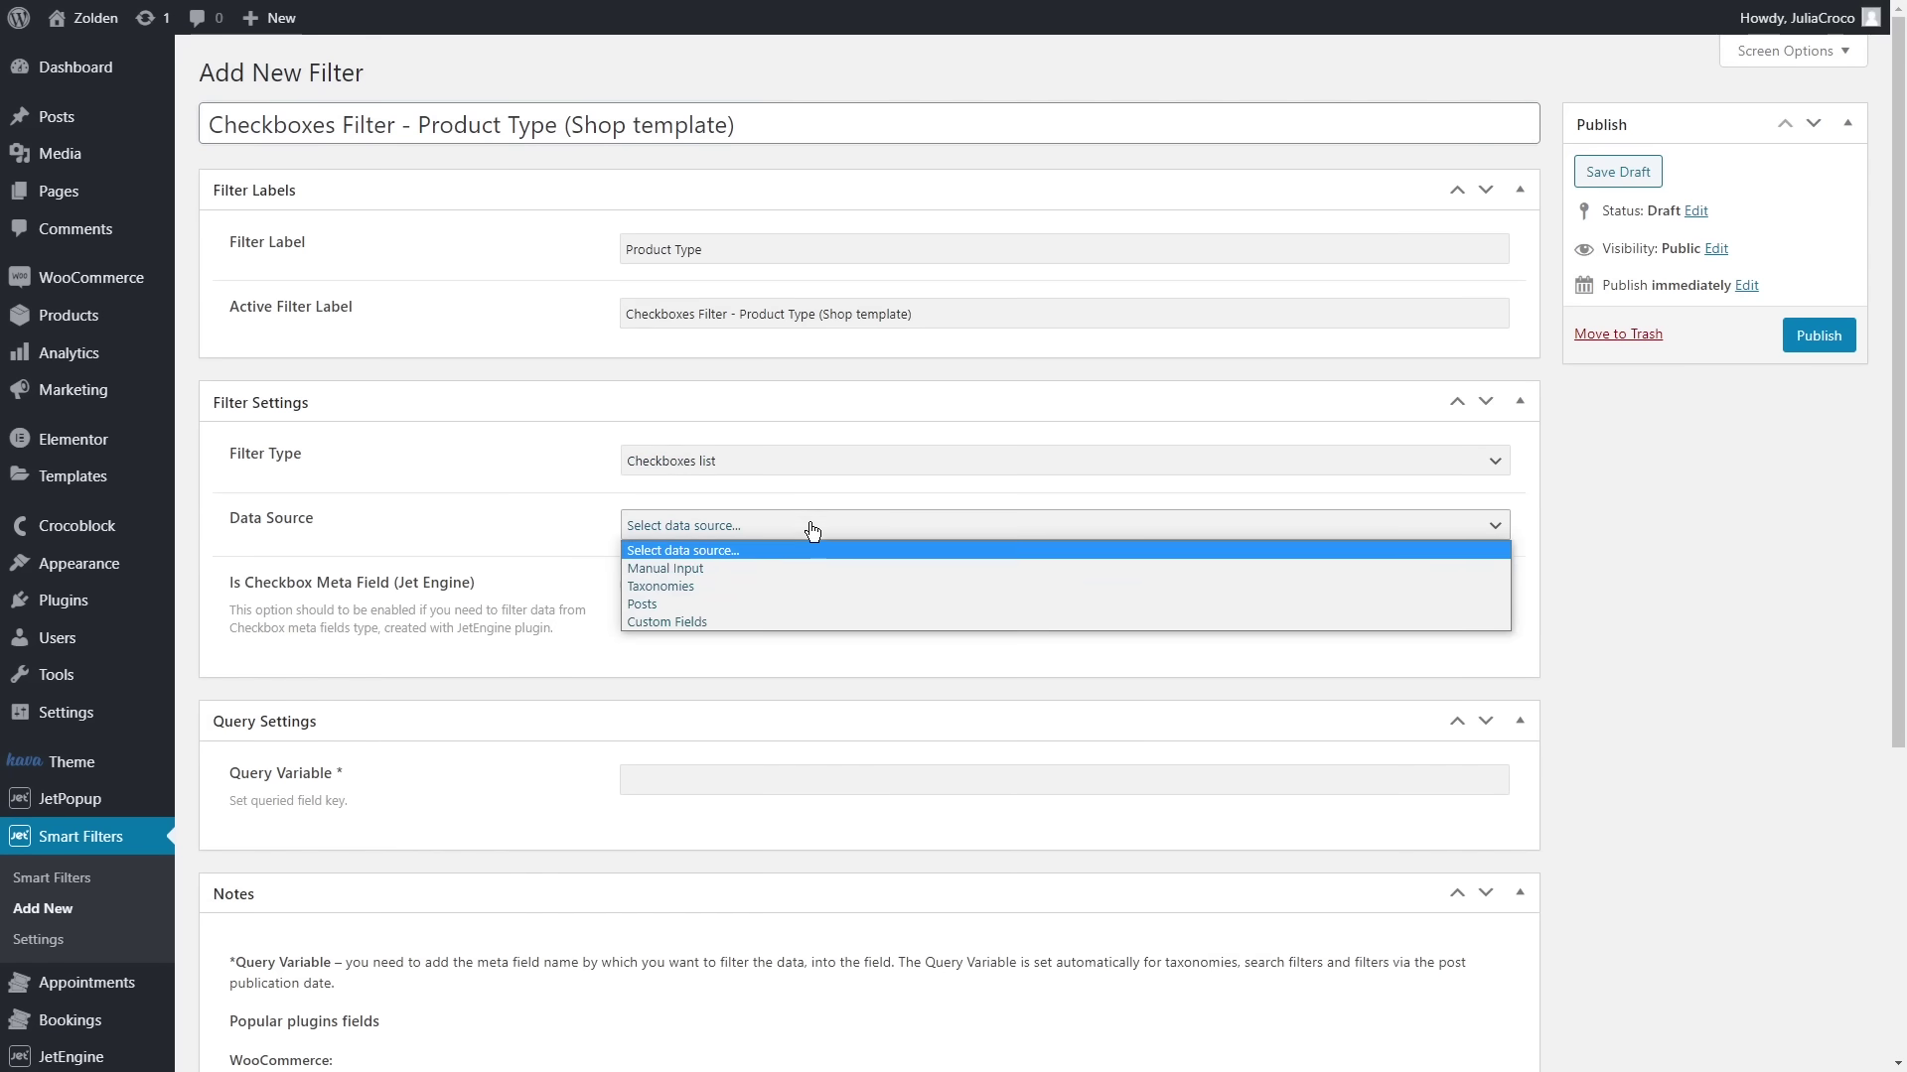
pyautogui.click(810, 588)
pyautogui.click(812, 593)
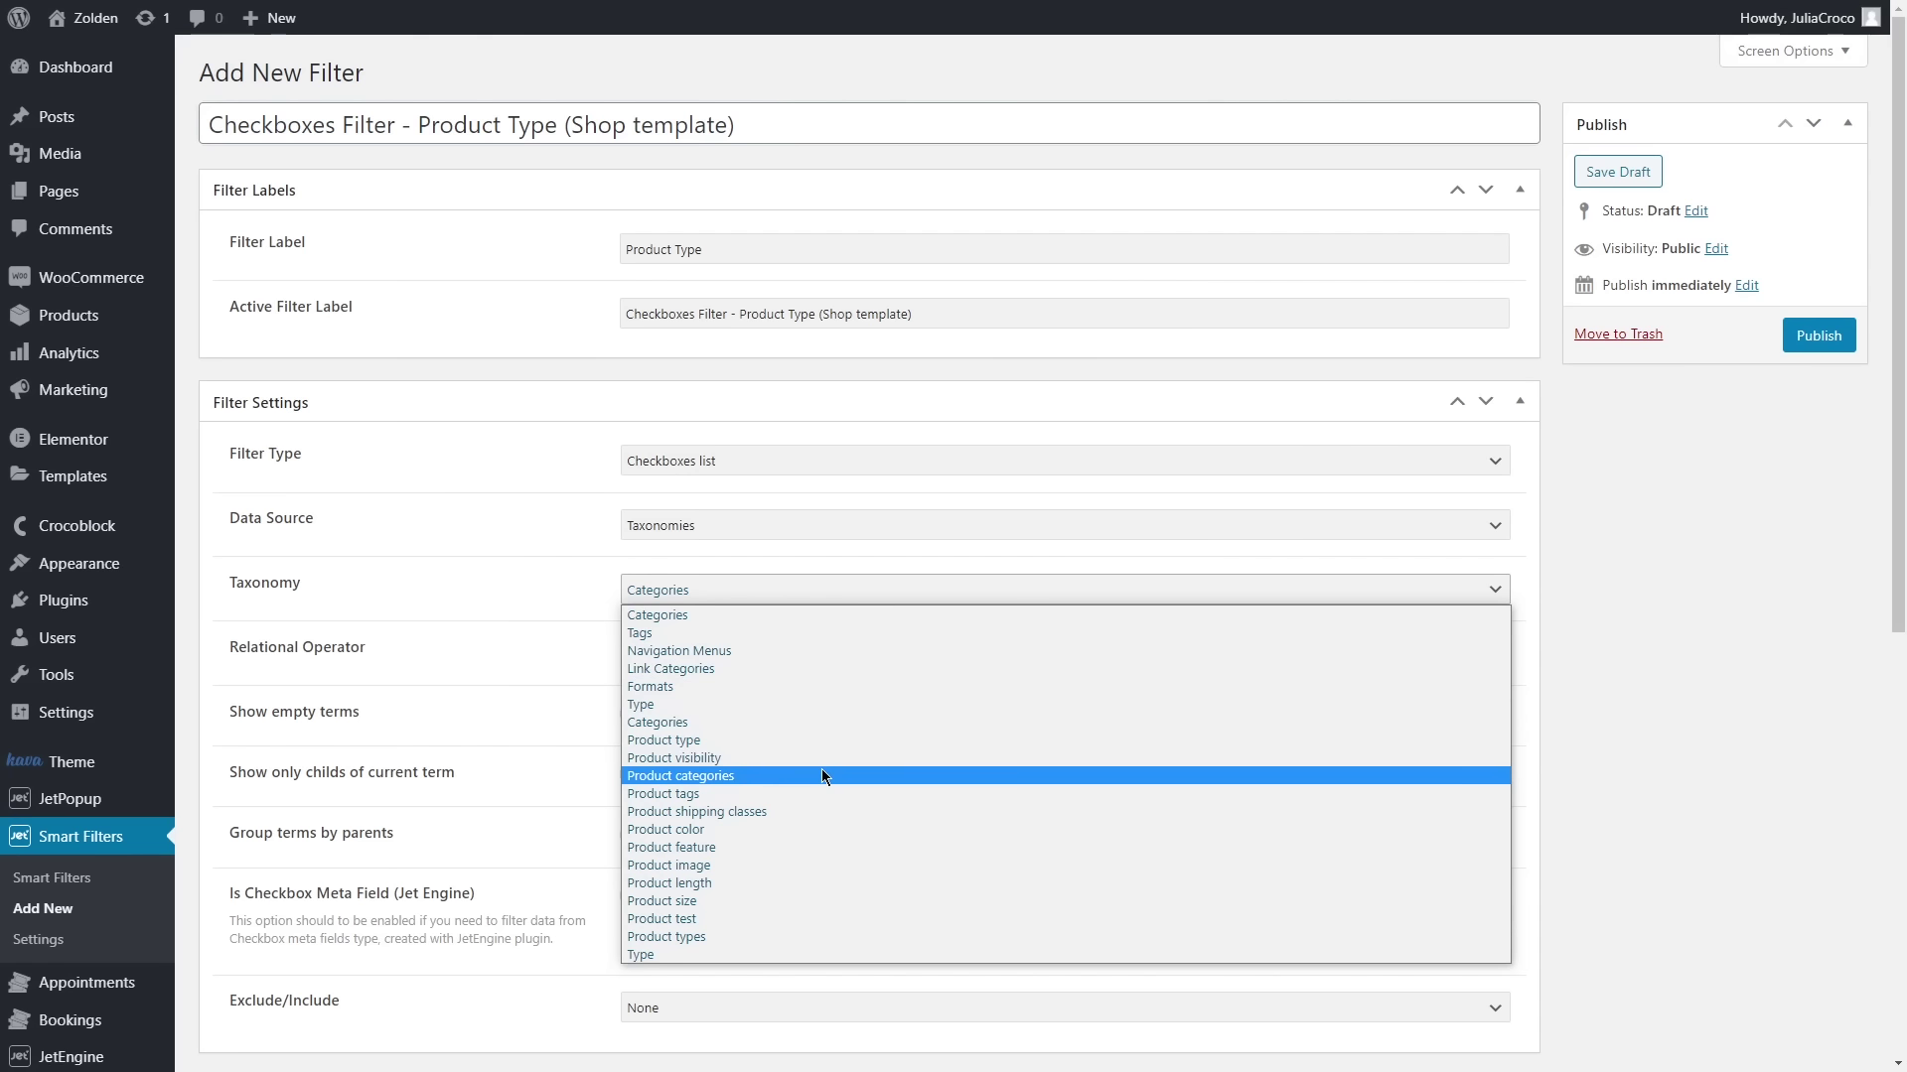
pyautogui.click(838, 935)
pyautogui.click(737, 654)
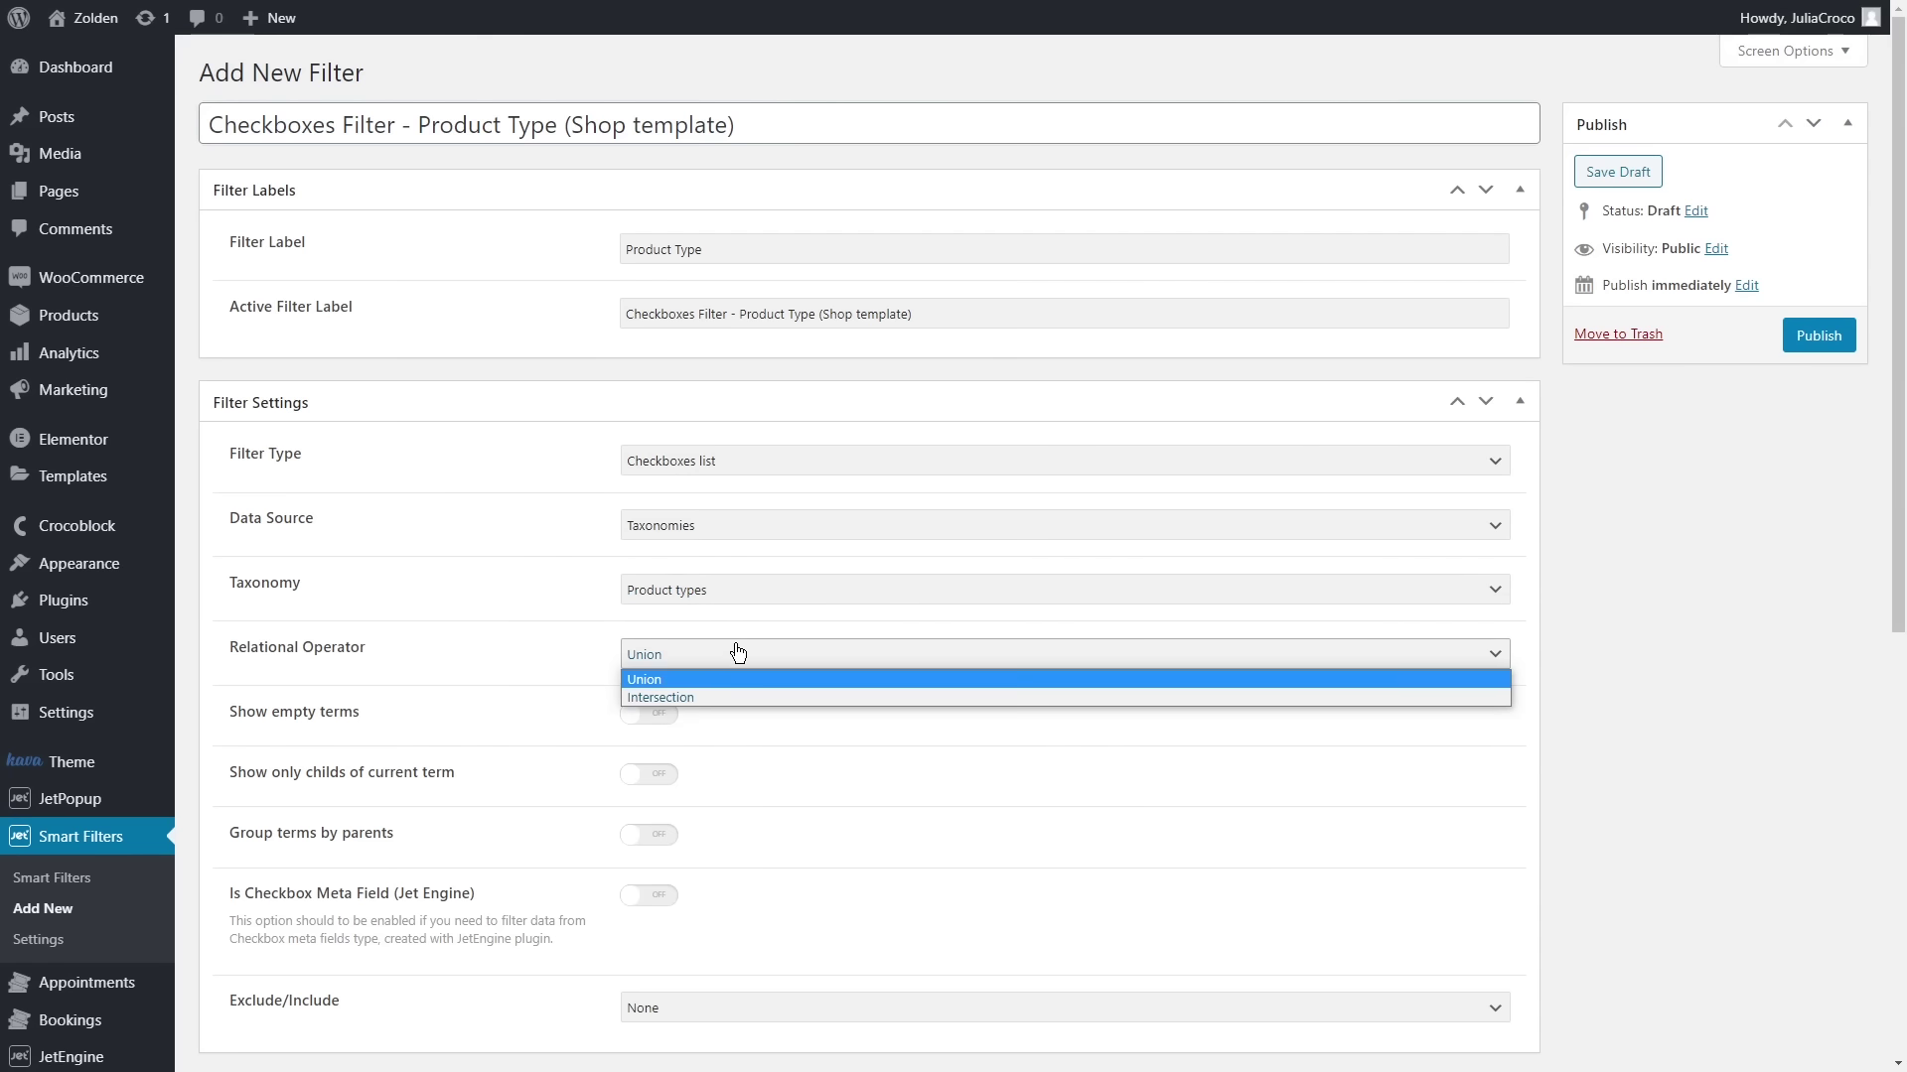
pyautogui.click(735, 681)
pyautogui.scroll(-2, 767, 725)
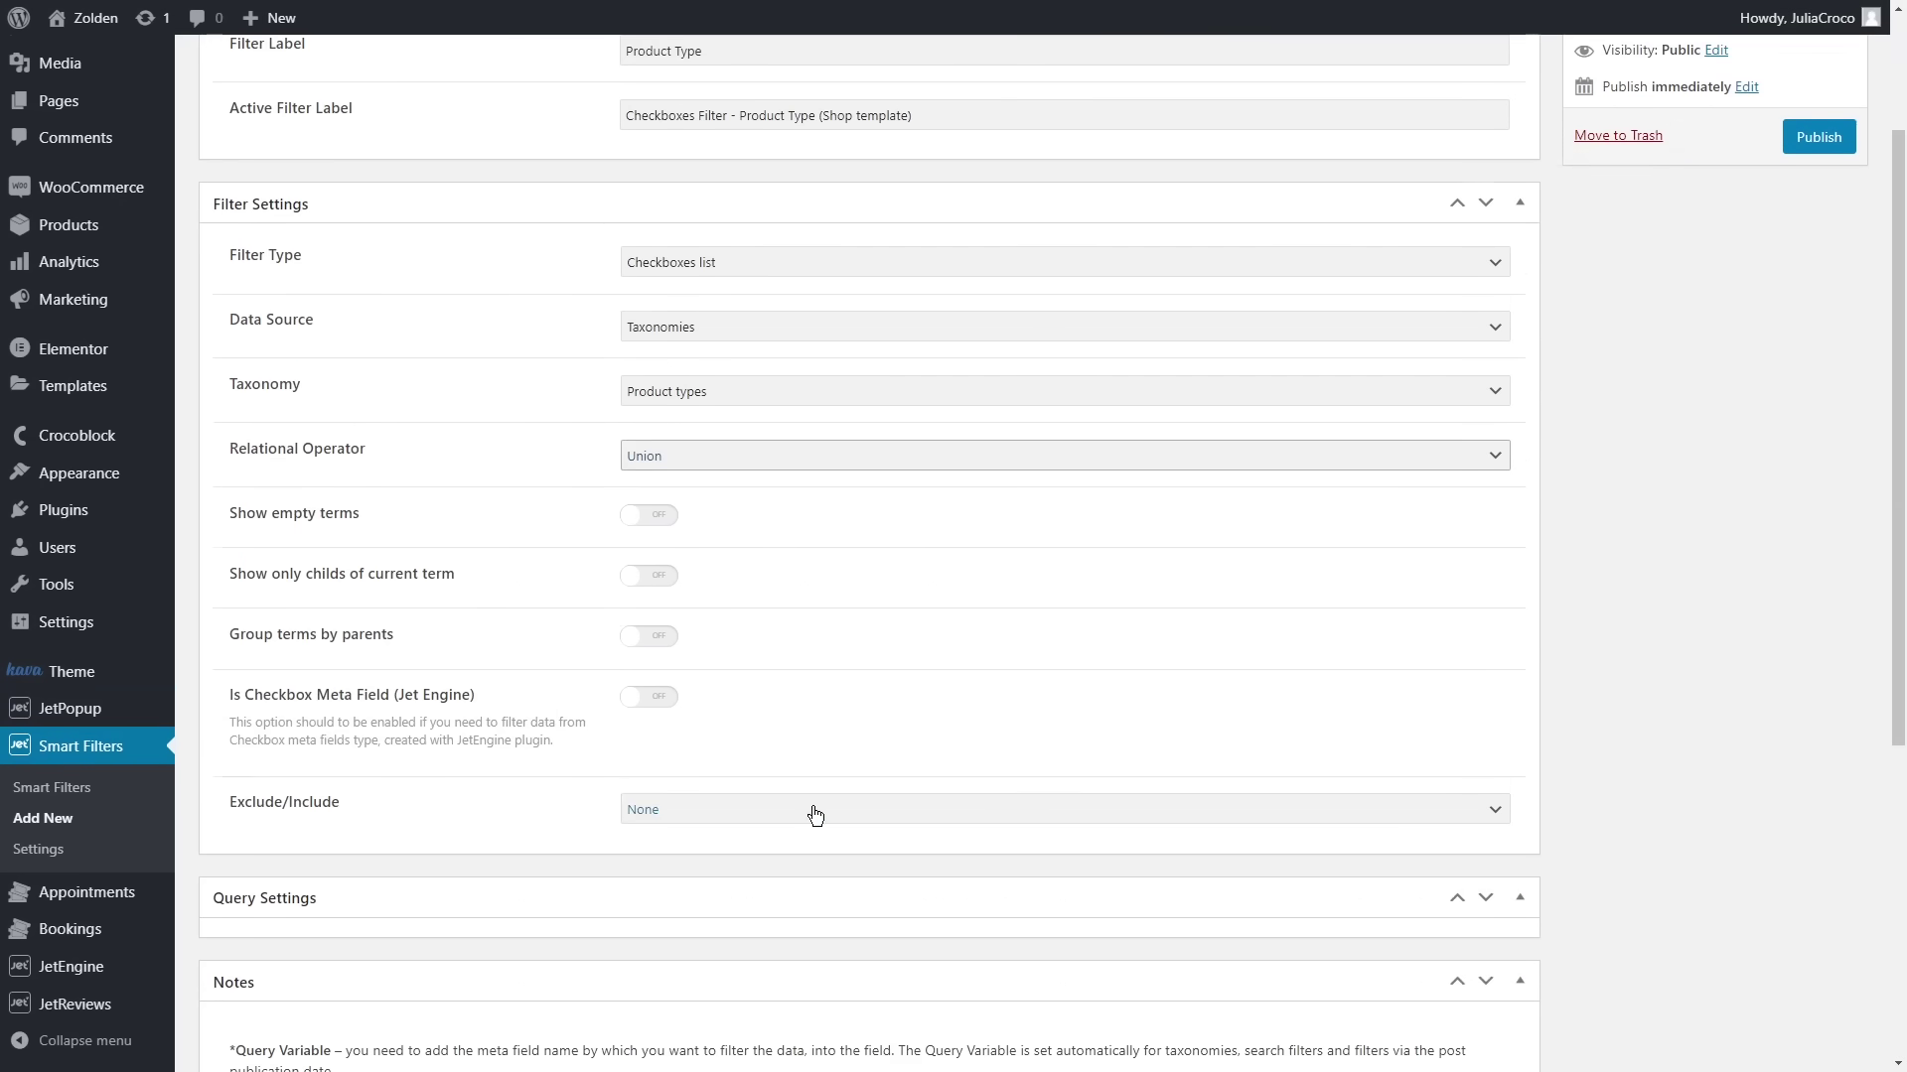
pyautogui.click(815, 811)
pyautogui.click(818, 834)
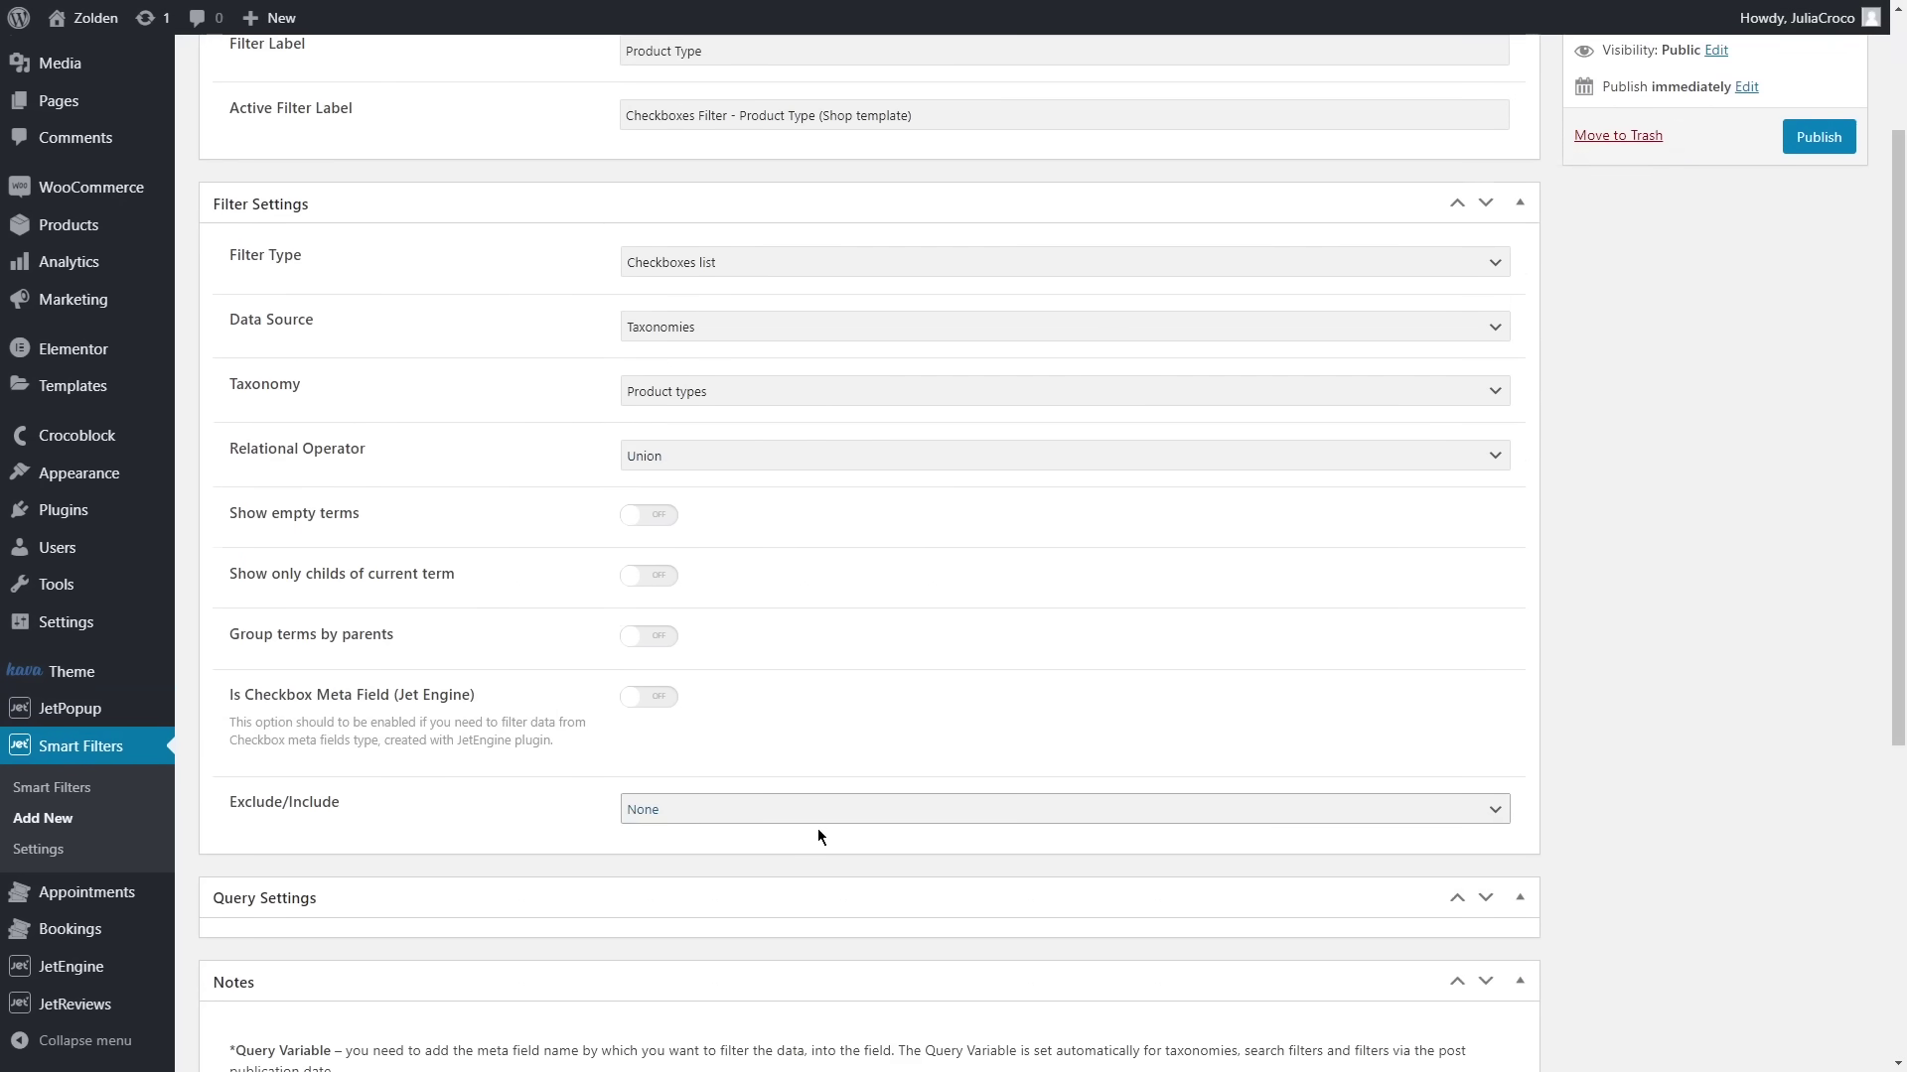
pyautogui.scroll(3, 1588, 566)
pyautogui.click(1818, 332)
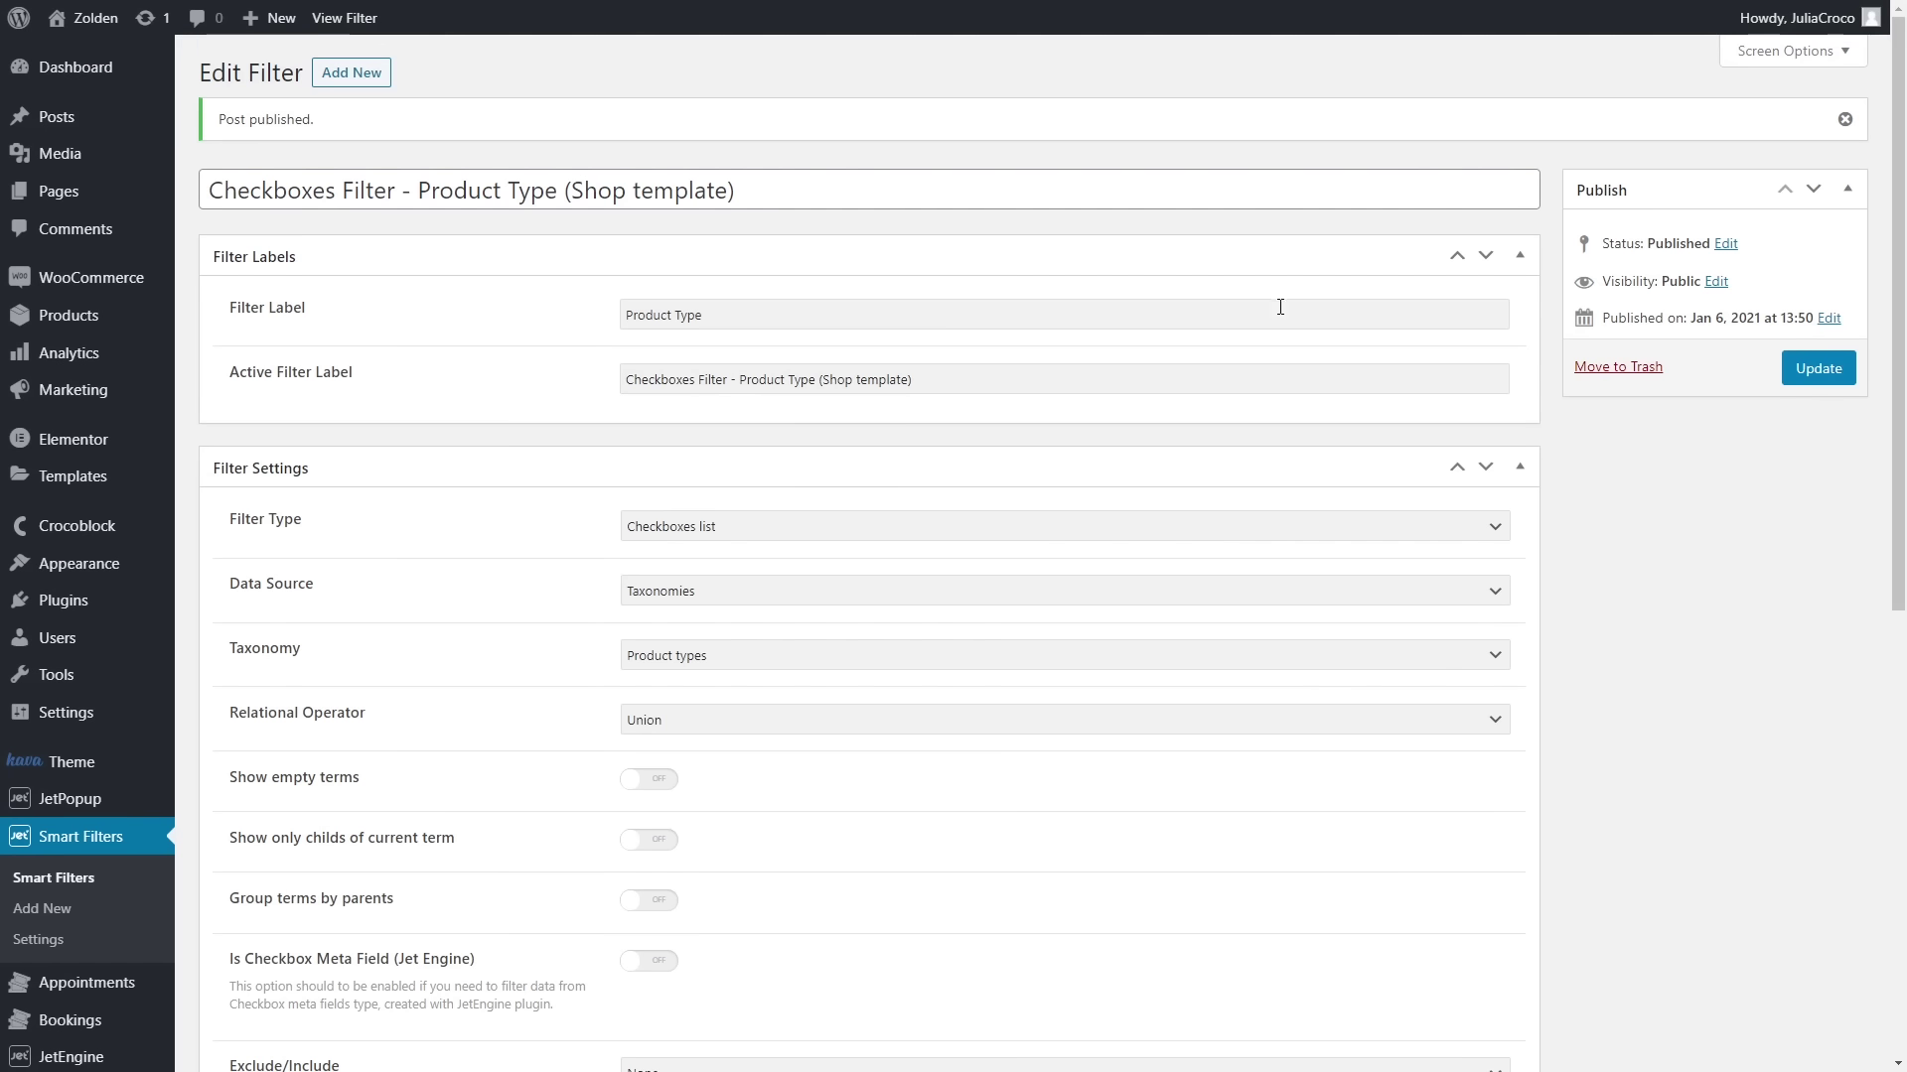
# - Start a new filter with the Color filter title, reused as the active filter label
pyautogui.click(348, 74)
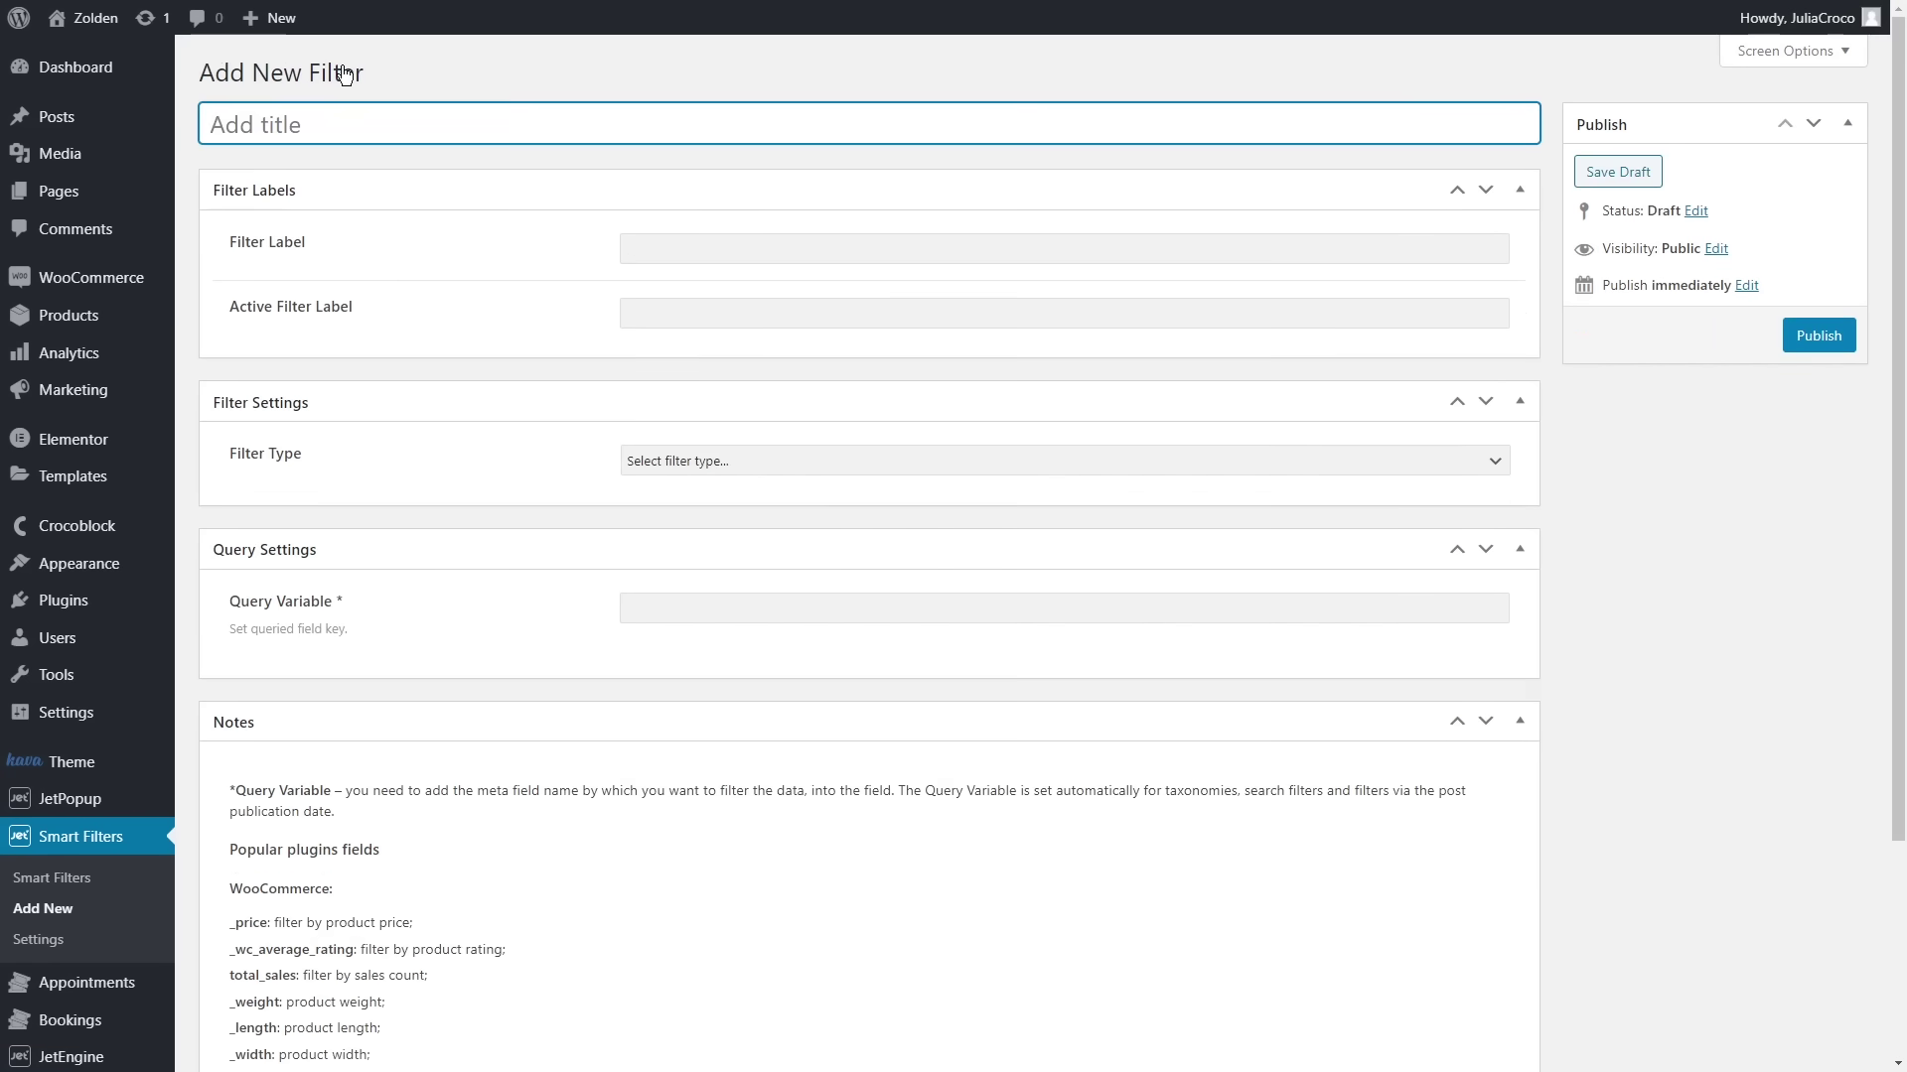
pyautogui.write('Color Filter - Product Color (Shop template)')
pyautogui.moveTo(673, 125); pyautogui.dragTo(396, 125)
pyautogui.hotkey('ctrl', 'a')
pyautogui.hotkey('ctrl', 'c')
pyautogui.click(629, 314)
pyautogui.hotkey('ctrl', 'v')
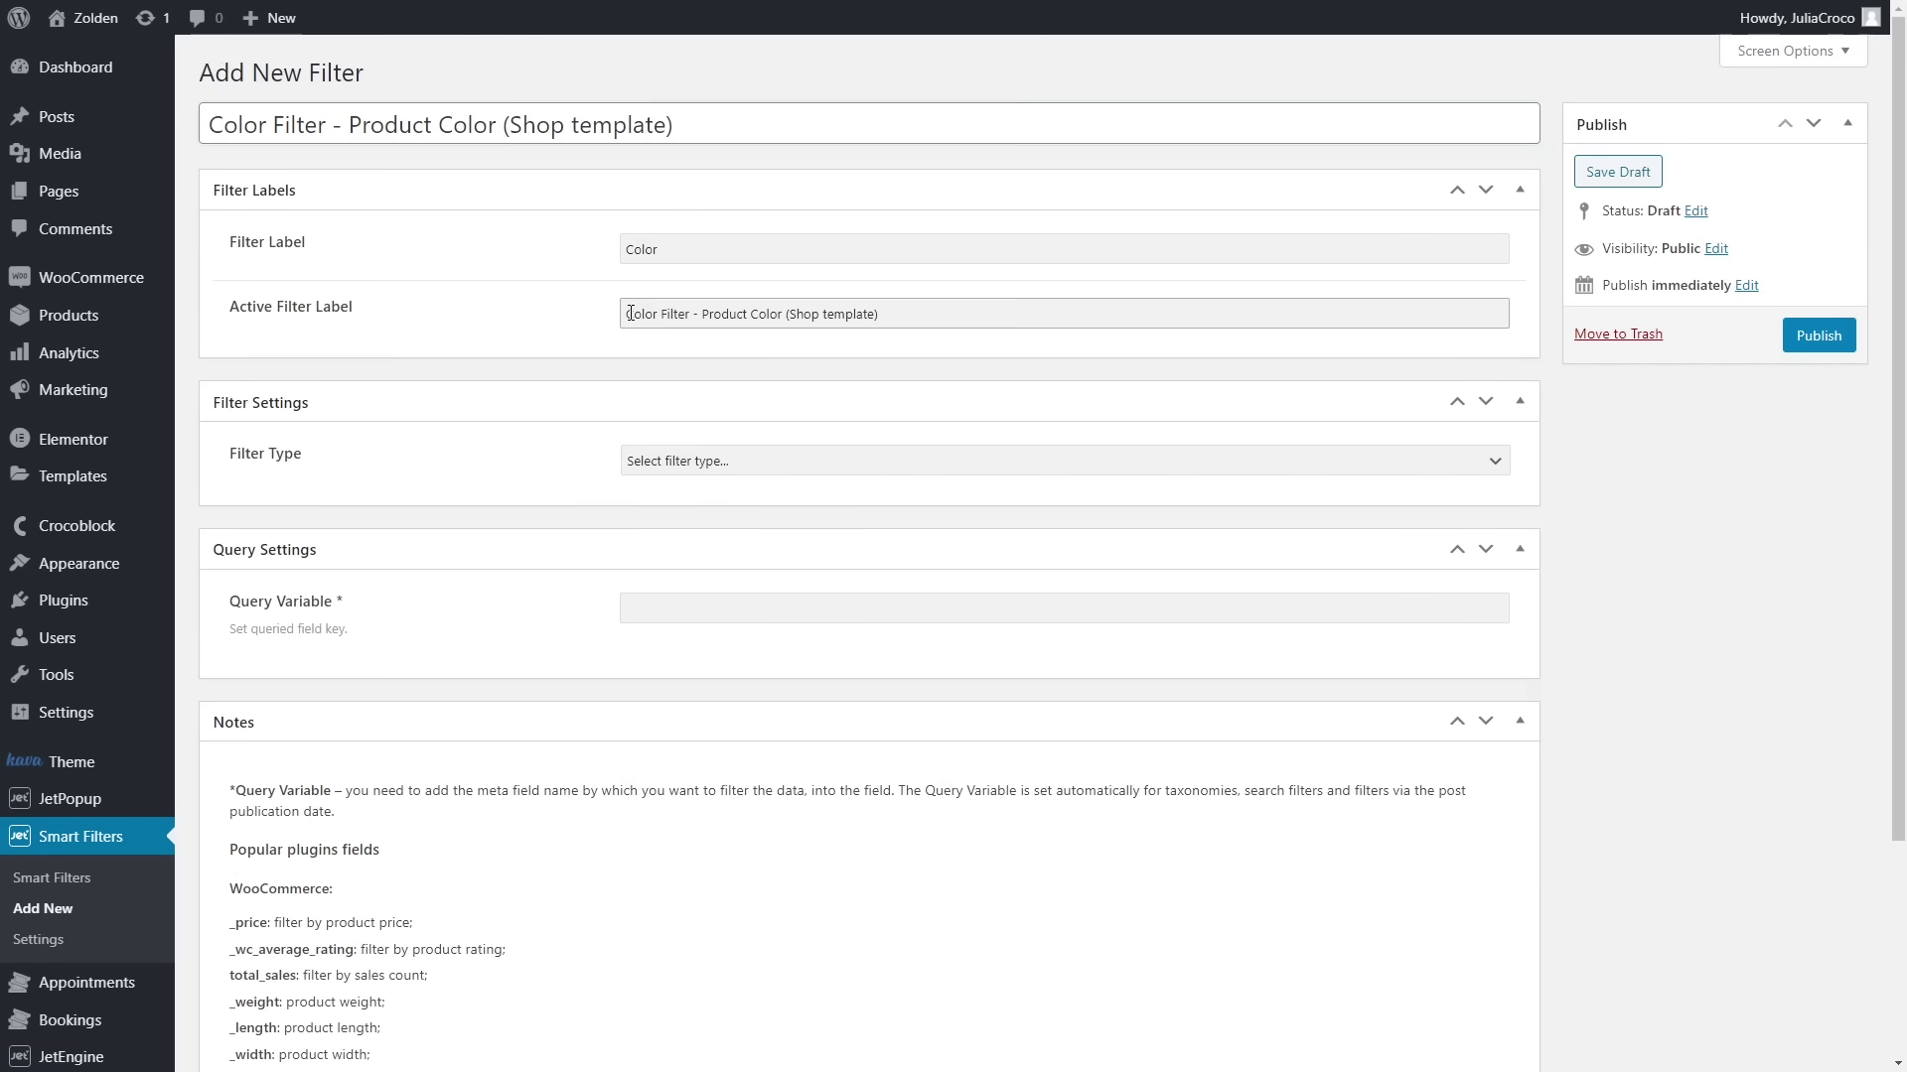
# - Make it a Visual filter on the Product color taxonomy with Color swatches and Checkbox behavior
pyautogui.click(796, 460)
pyautogui.click(793, 662)
pyautogui.click(795, 525)
pyautogui.click(790, 588)
pyautogui.click(788, 590)
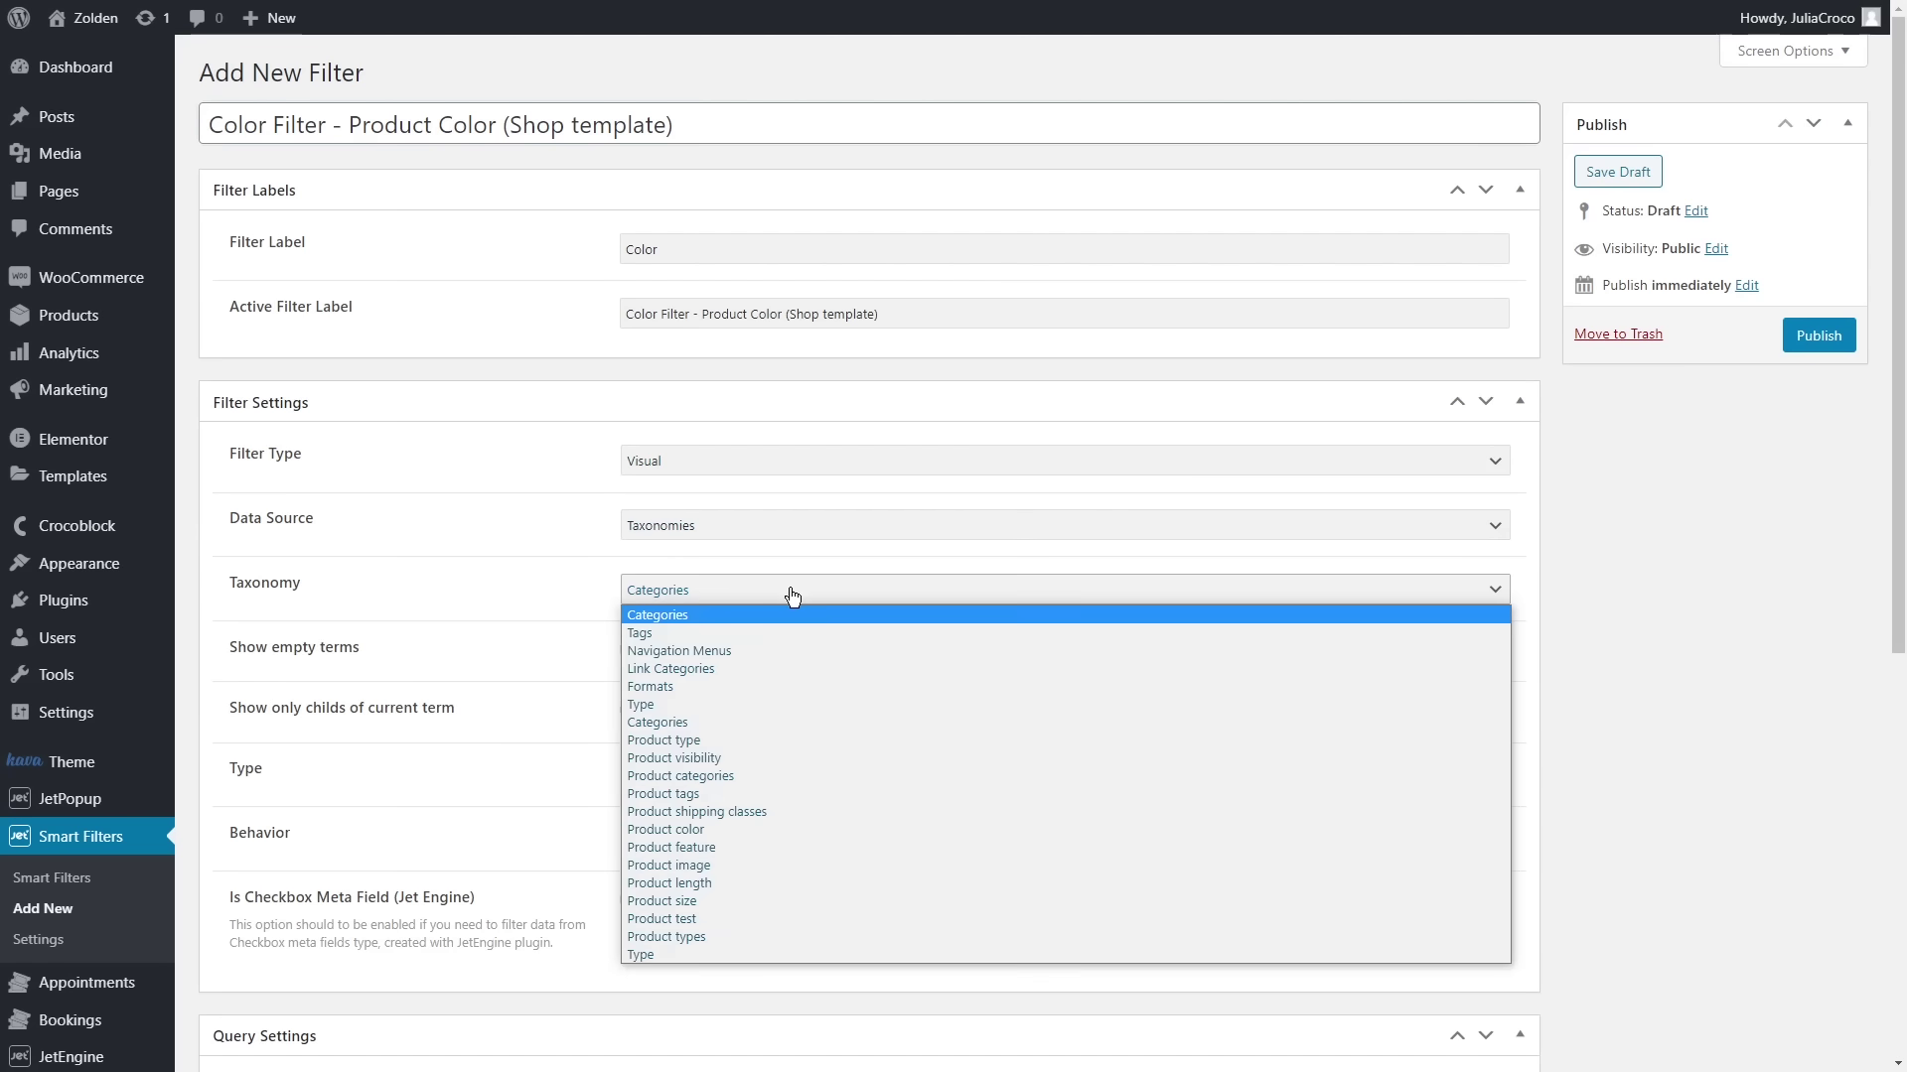
pyautogui.click(765, 830)
pyautogui.click(767, 775)
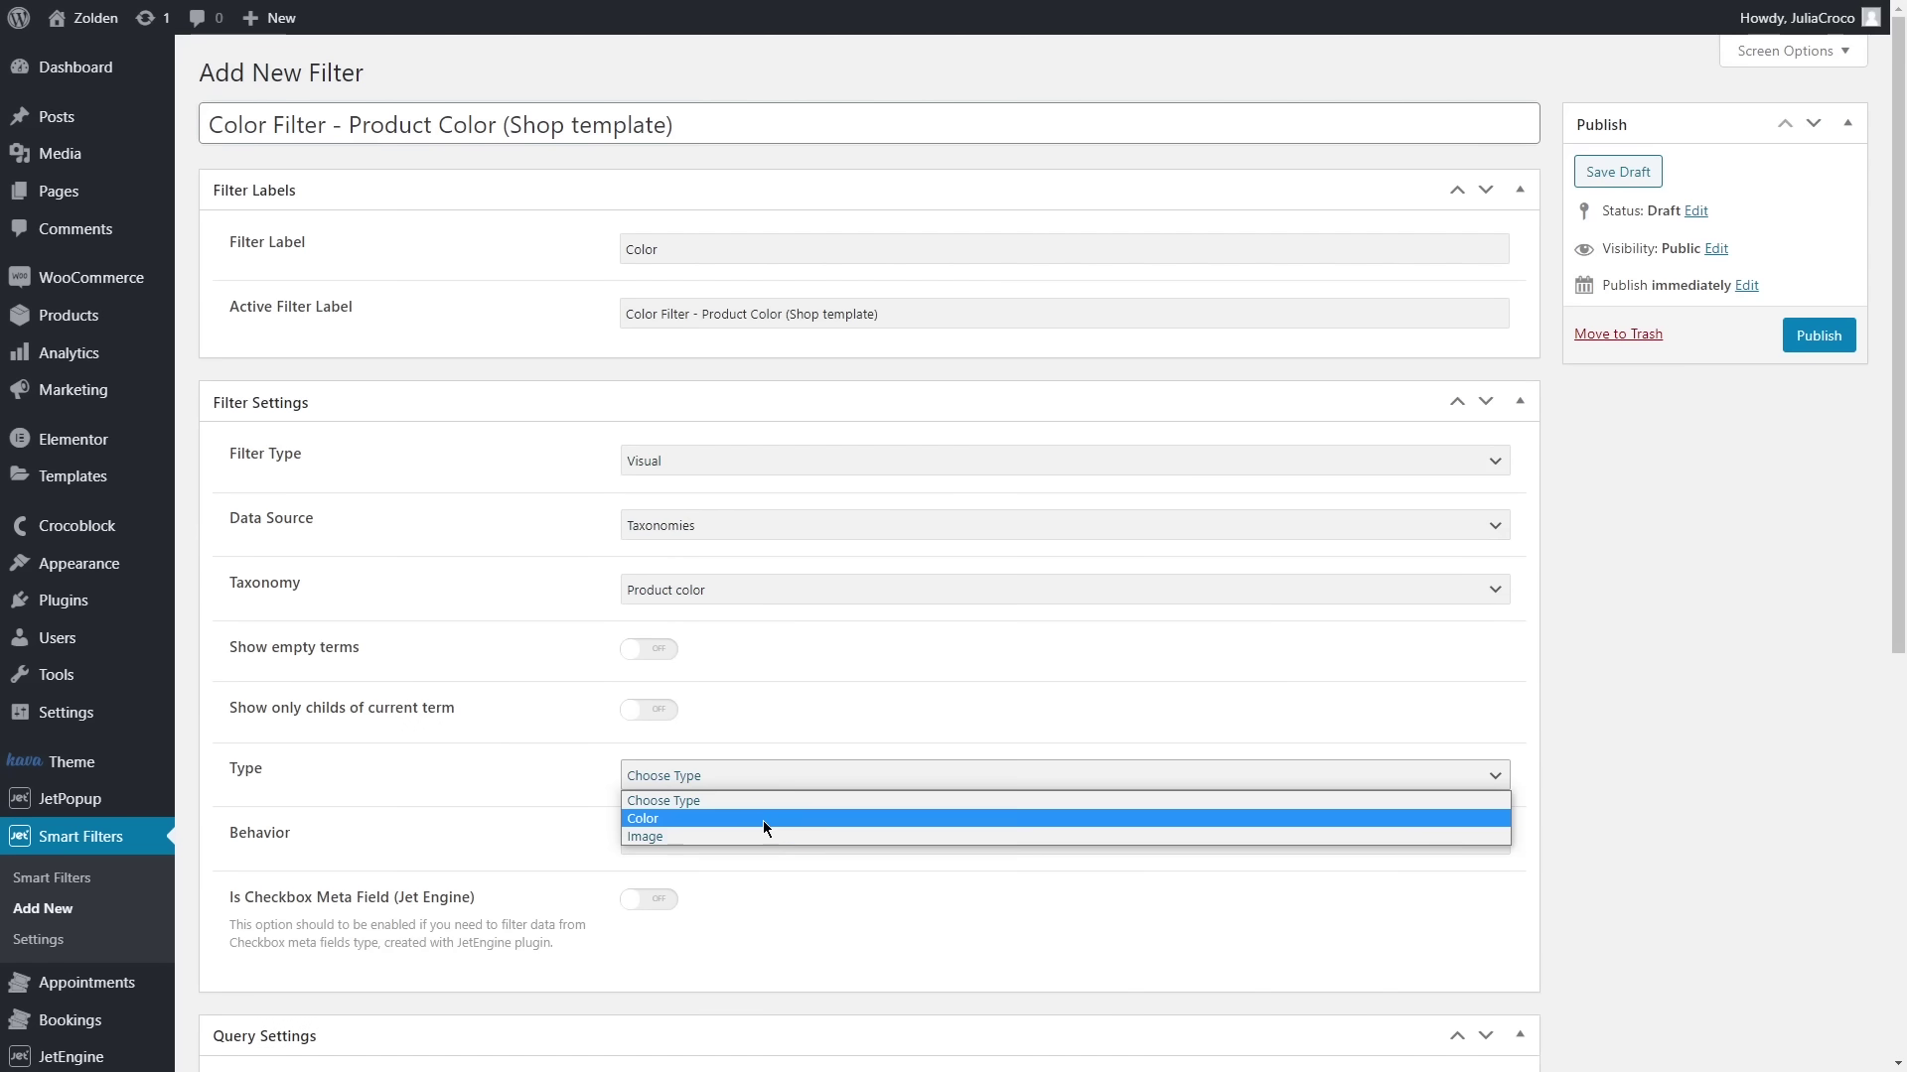
pyautogui.click(762, 820)
pyautogui.scroll(-2, 762, 822)
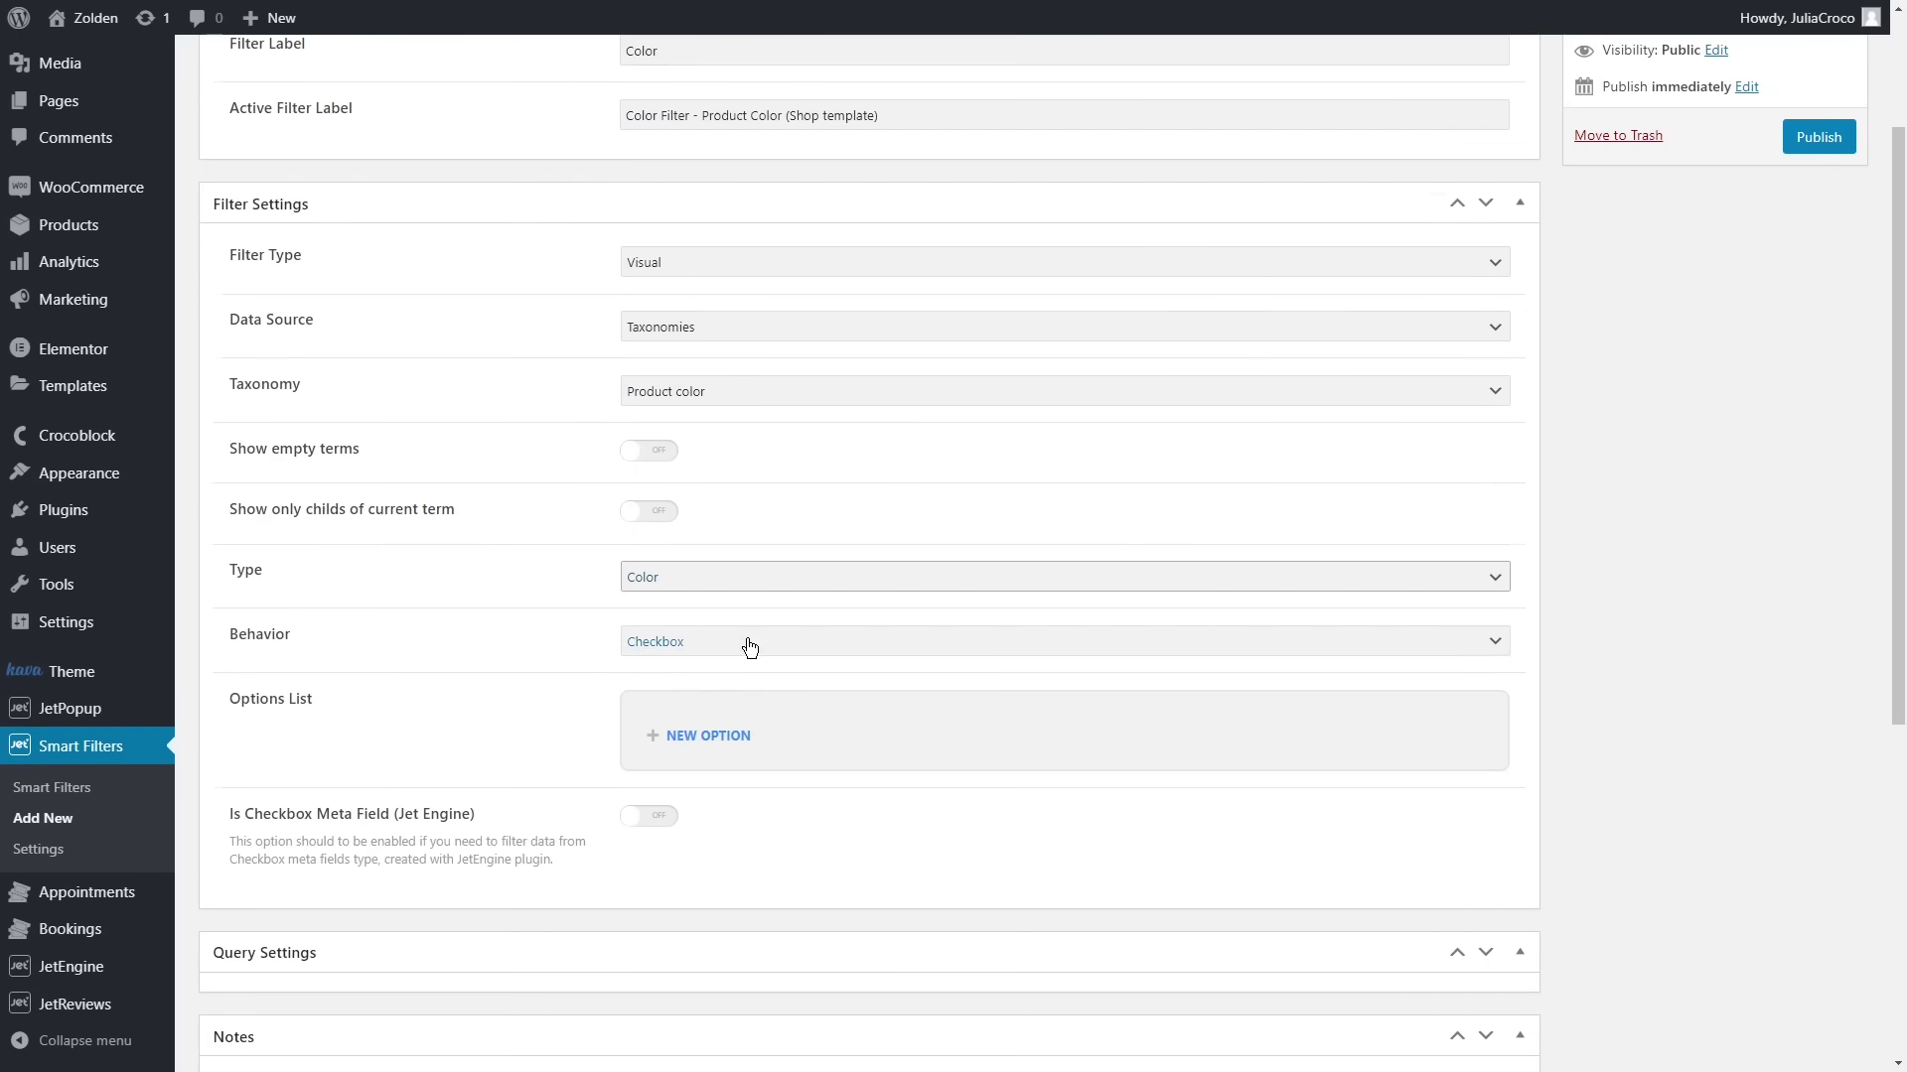
pyautogui.click(750, 648)
pyautogui.click(750, 647)
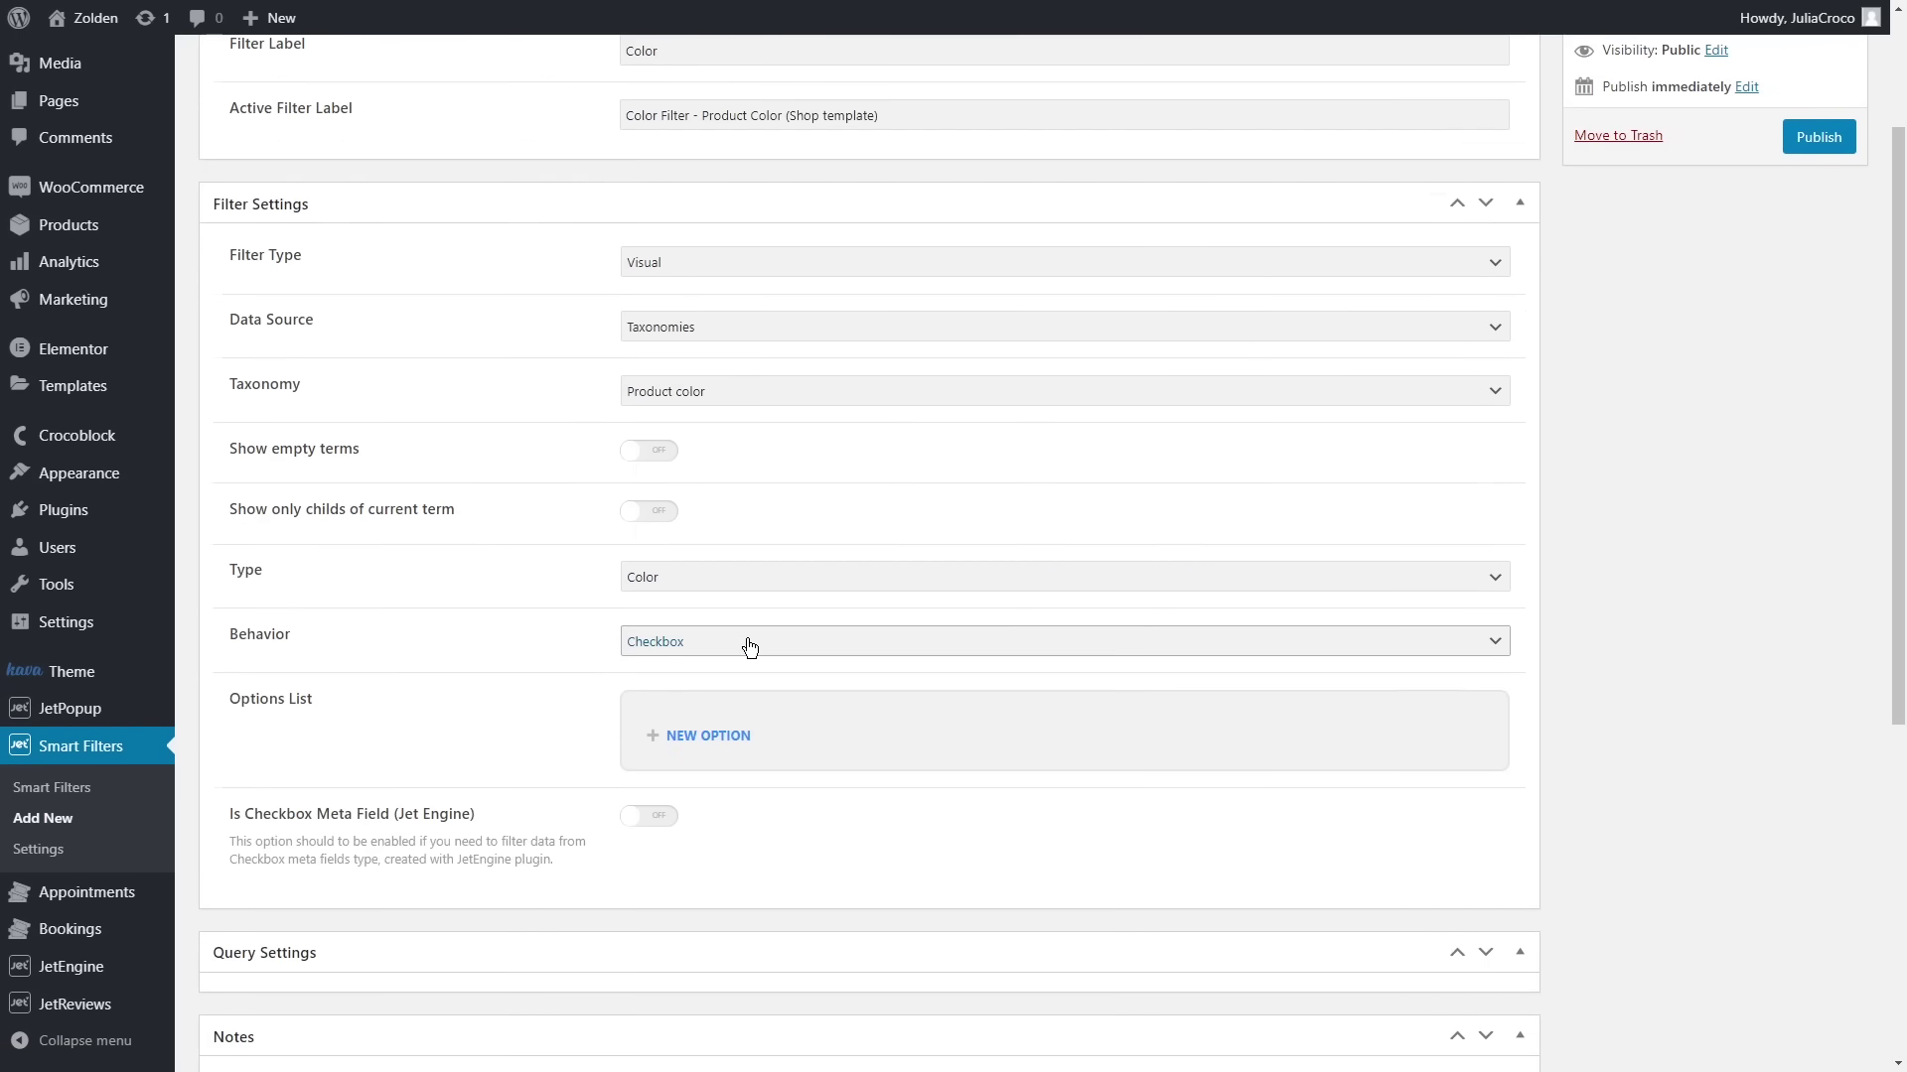
# - Add Black and White swatch options with black and white colours
pyautogui.click(699, 735)
pyautogui.scroll(-2, 715, 695)
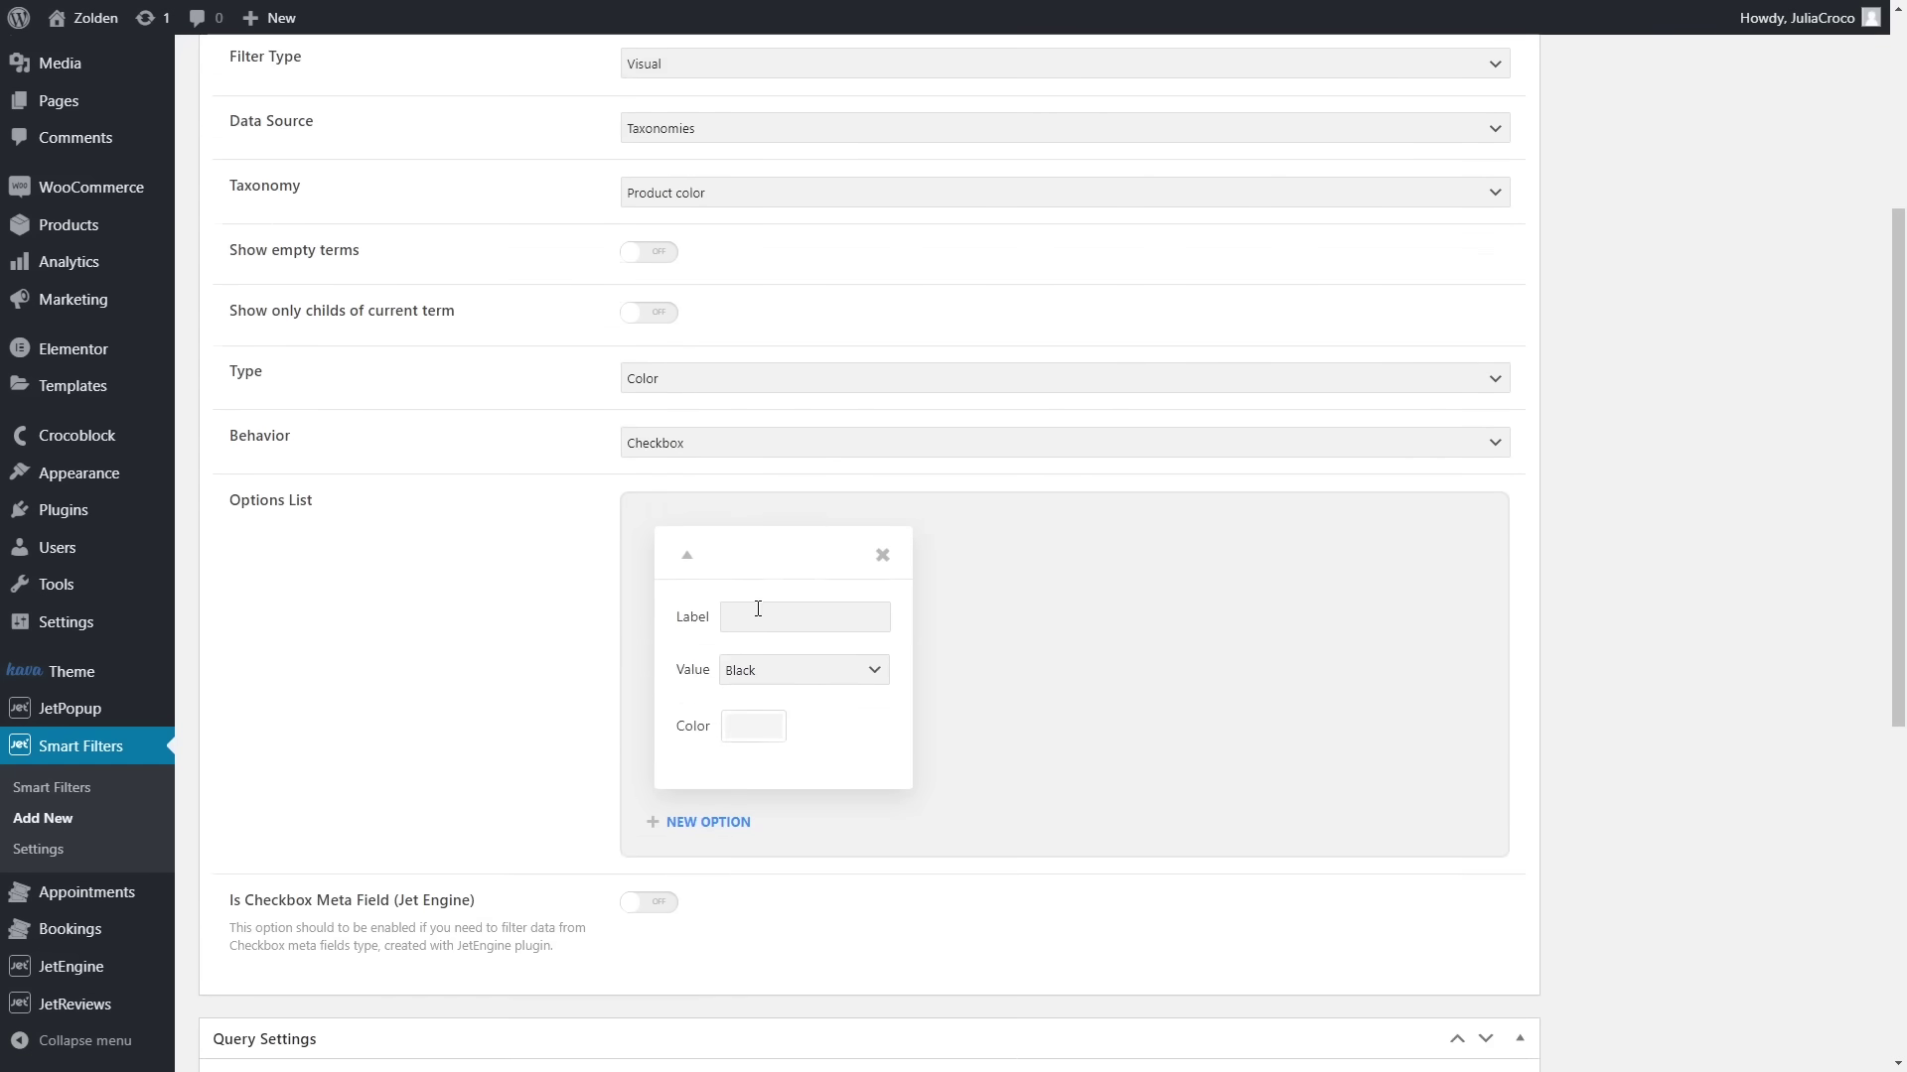
pyautogui.click(757, 608)
pyautogui.write('Black')
pyautogui.click(750, 727)
pyautogui.click(743, 1010)
pyautogui.click(708, 858)
pyautogui.click(1085, 619)
pyautogui.write('White')
pyautogui.click(1085, 671)
pyautogui.click(1043, 798)
pyautogui.click(1034, 727)
pyautogui.click(1049, 1011)
# - Add a Red swatch option and update the Color filter
pyautogui.click(708, 858)
pyautogui.click(1366, 618)
pyautogui.write('Red')
pyautogui.click(1366, 671)
pyautogui.click(1331, 765)
pyautogui.click(1315, 727)
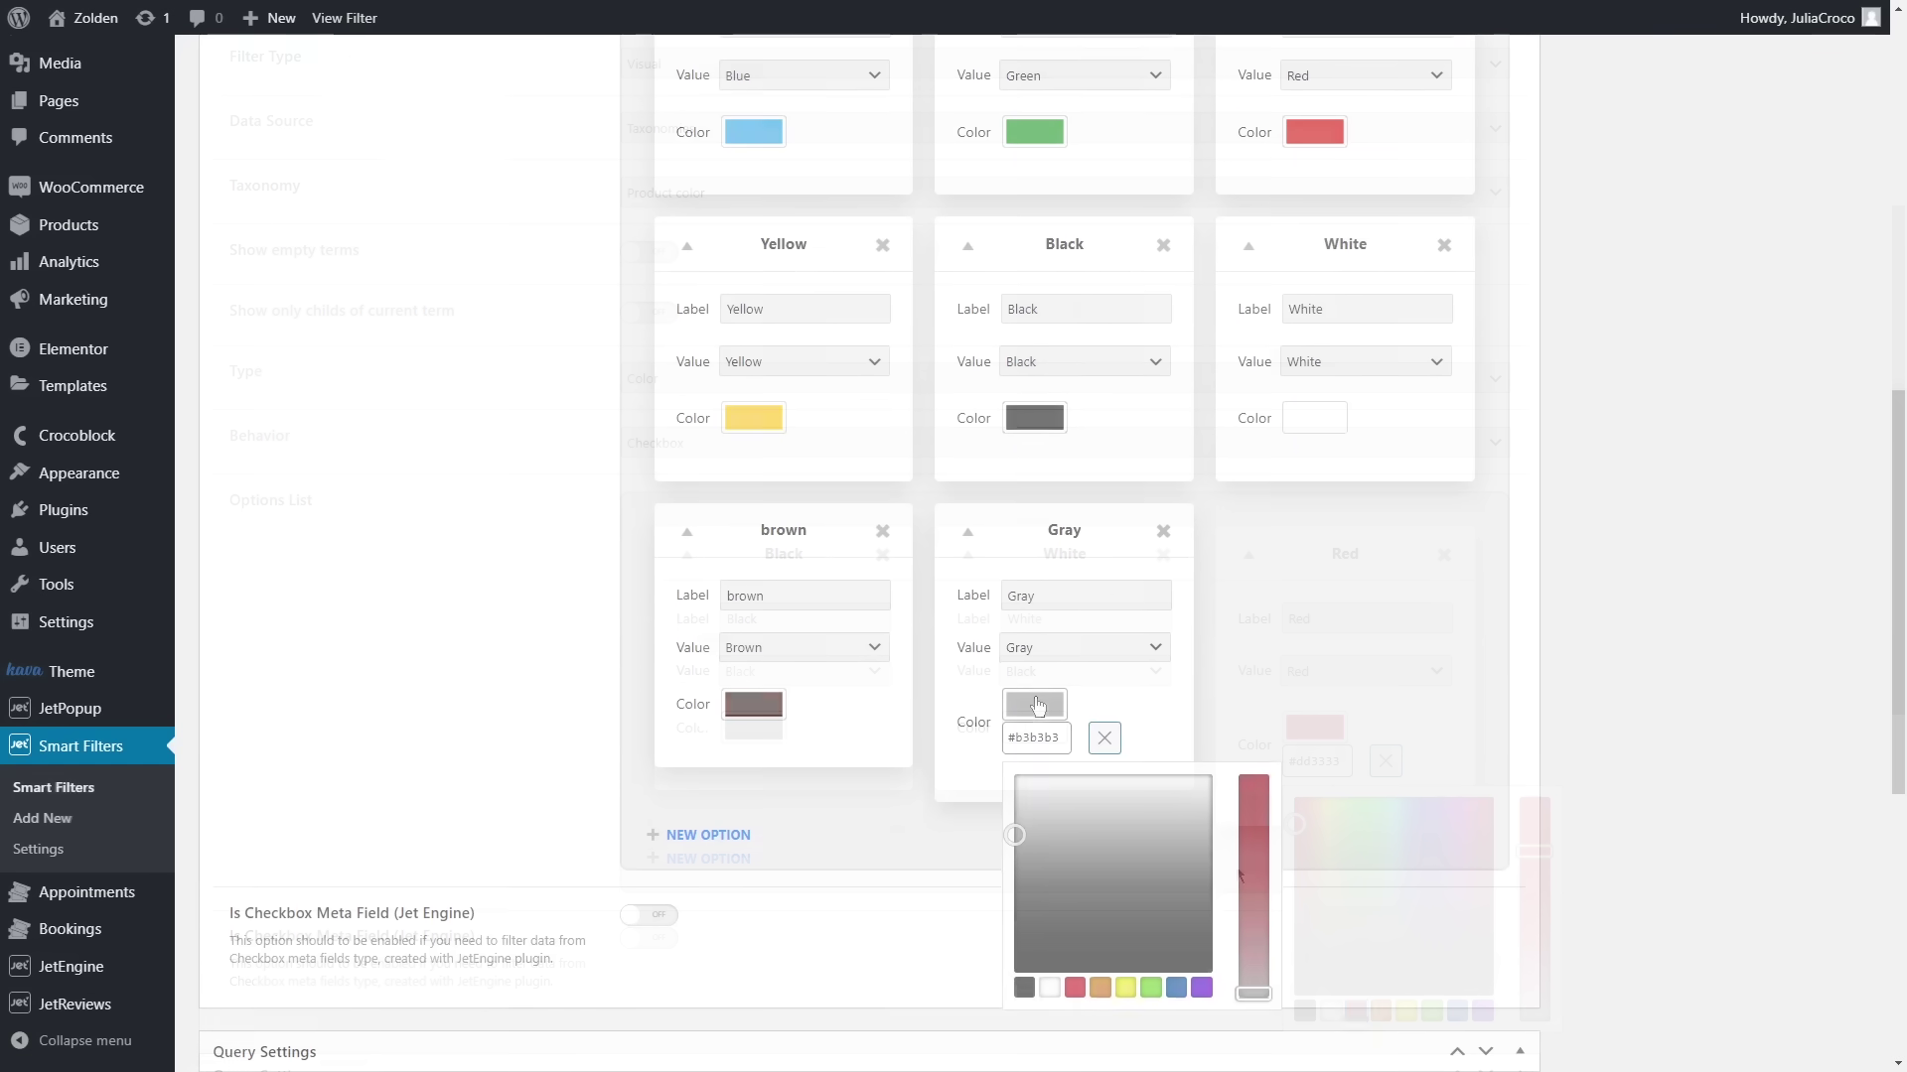
pyautogui.click(1038, 705)
pyautogui.middleClick(1608, 650)
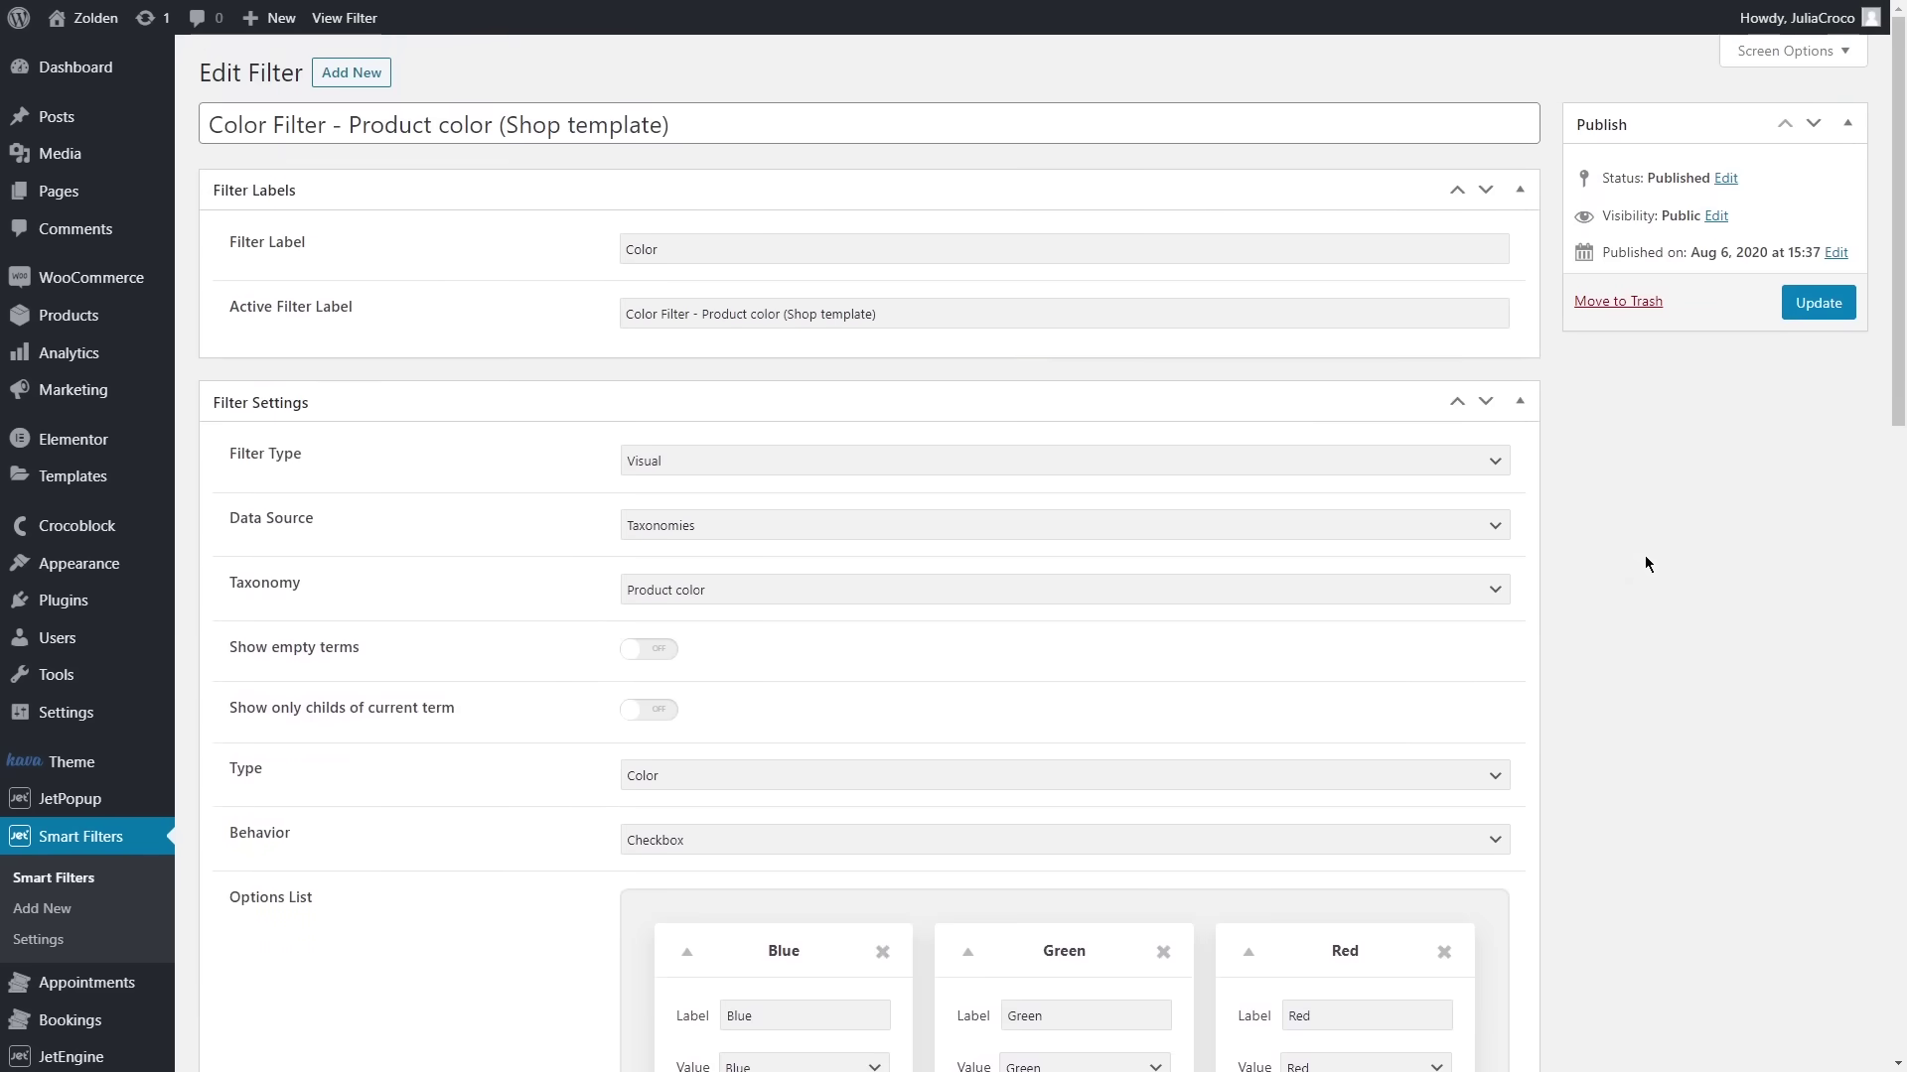
pyautogui.click(1818, 425)
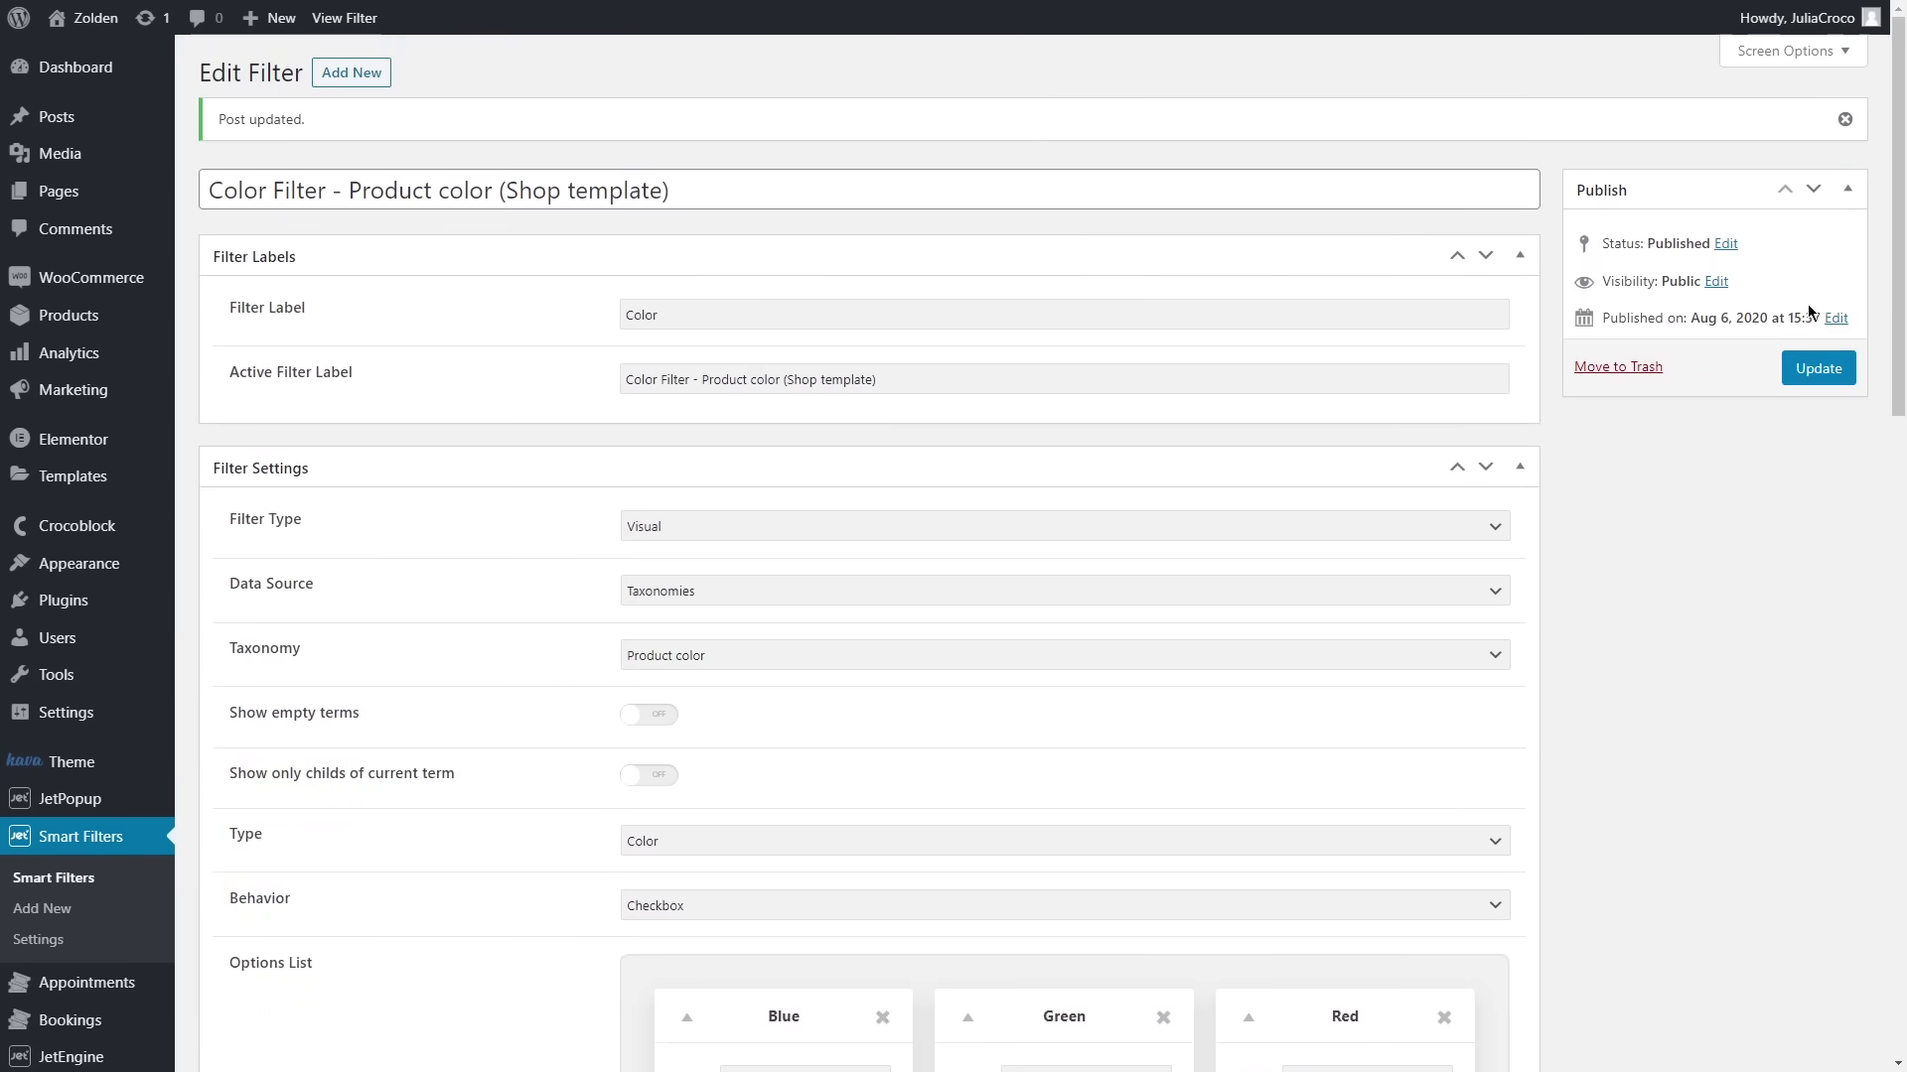
# - Start a new filter with the pasted brand title, 'Brands' label, and title as active label
pyautogui.click(350, 75)
pyautogui.write('Image Filter - Product Brand (Shop Template)')
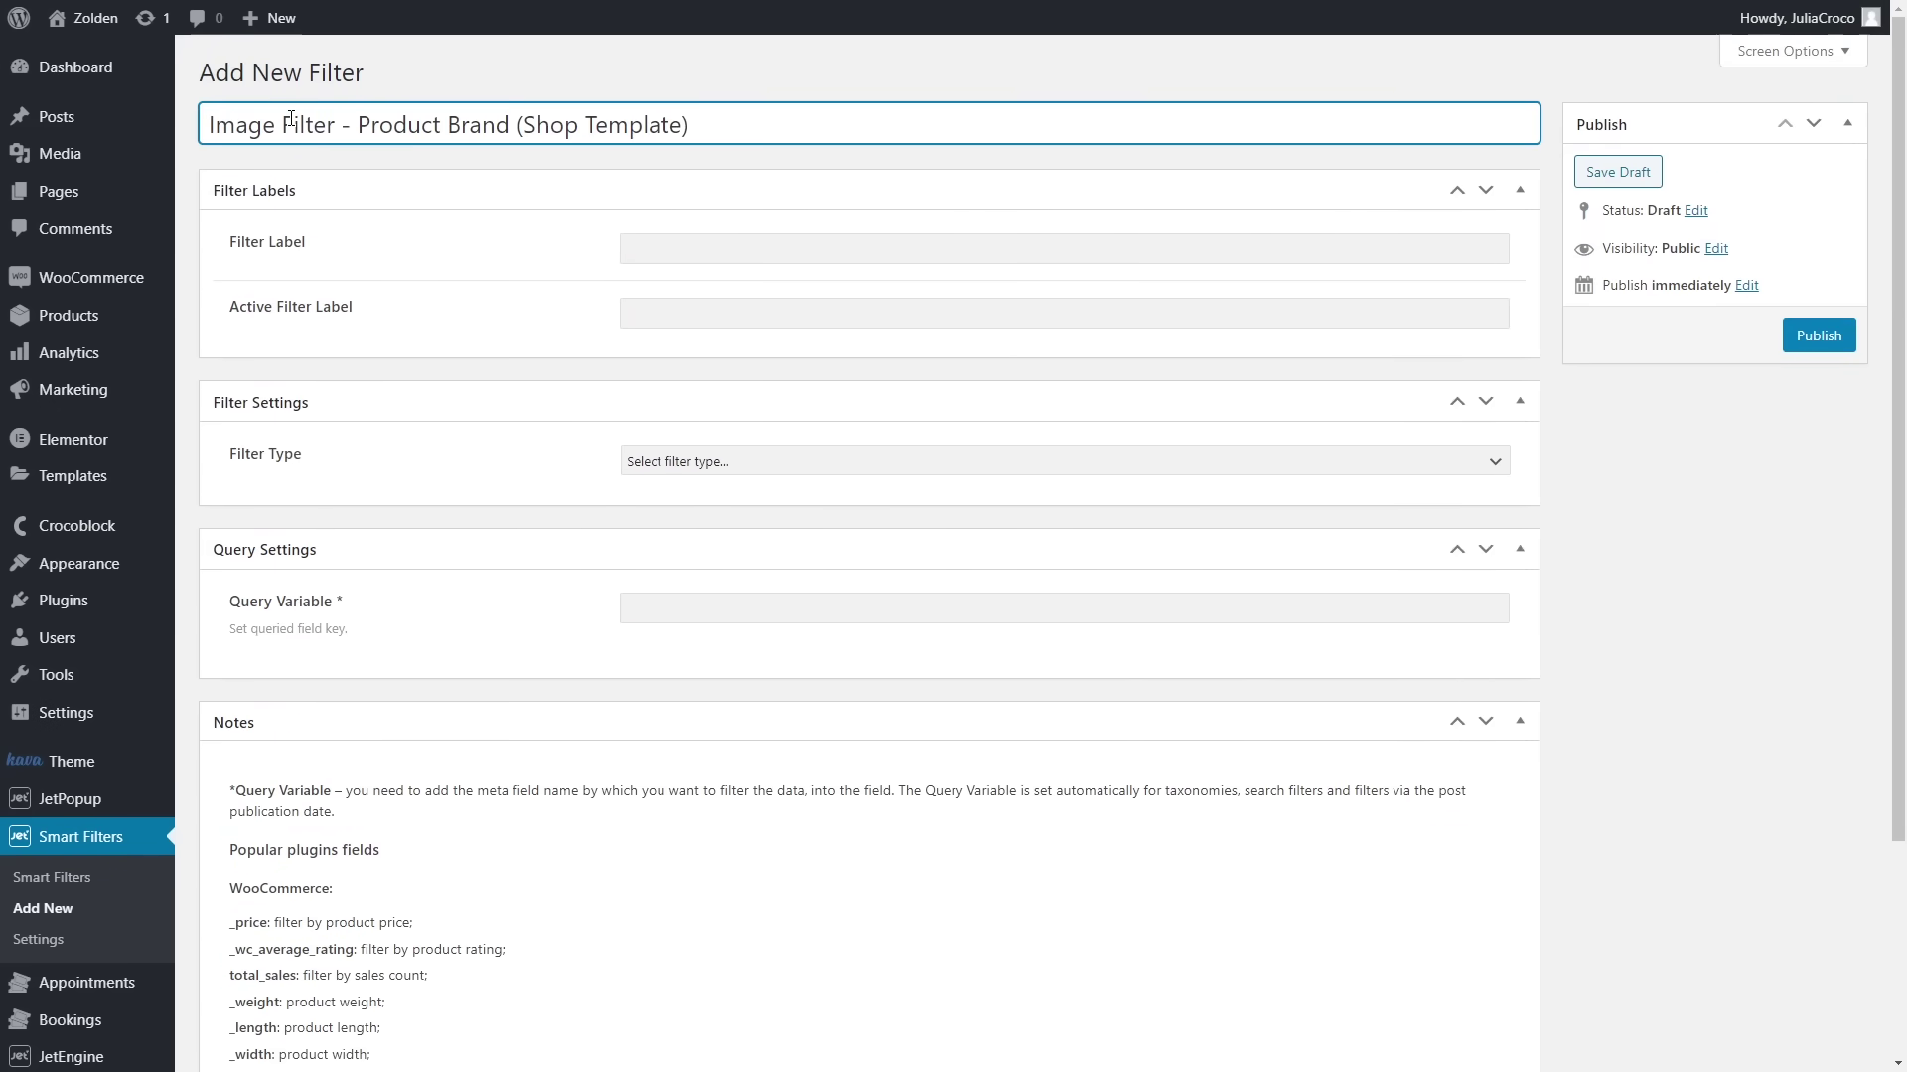
pyautogui.press('Tab')
pyautogui.write('Brands')
pyautogui.press('Tab')
pyautogui.write('Image Filter - Product Brand (Shop Template)')
# - Make it a Visual image filter on Product image with Radio behavior, and publish
pyautogui.click(795, 452)
pyautogui.click(796, 665)
pyautogui.click(792, 526)
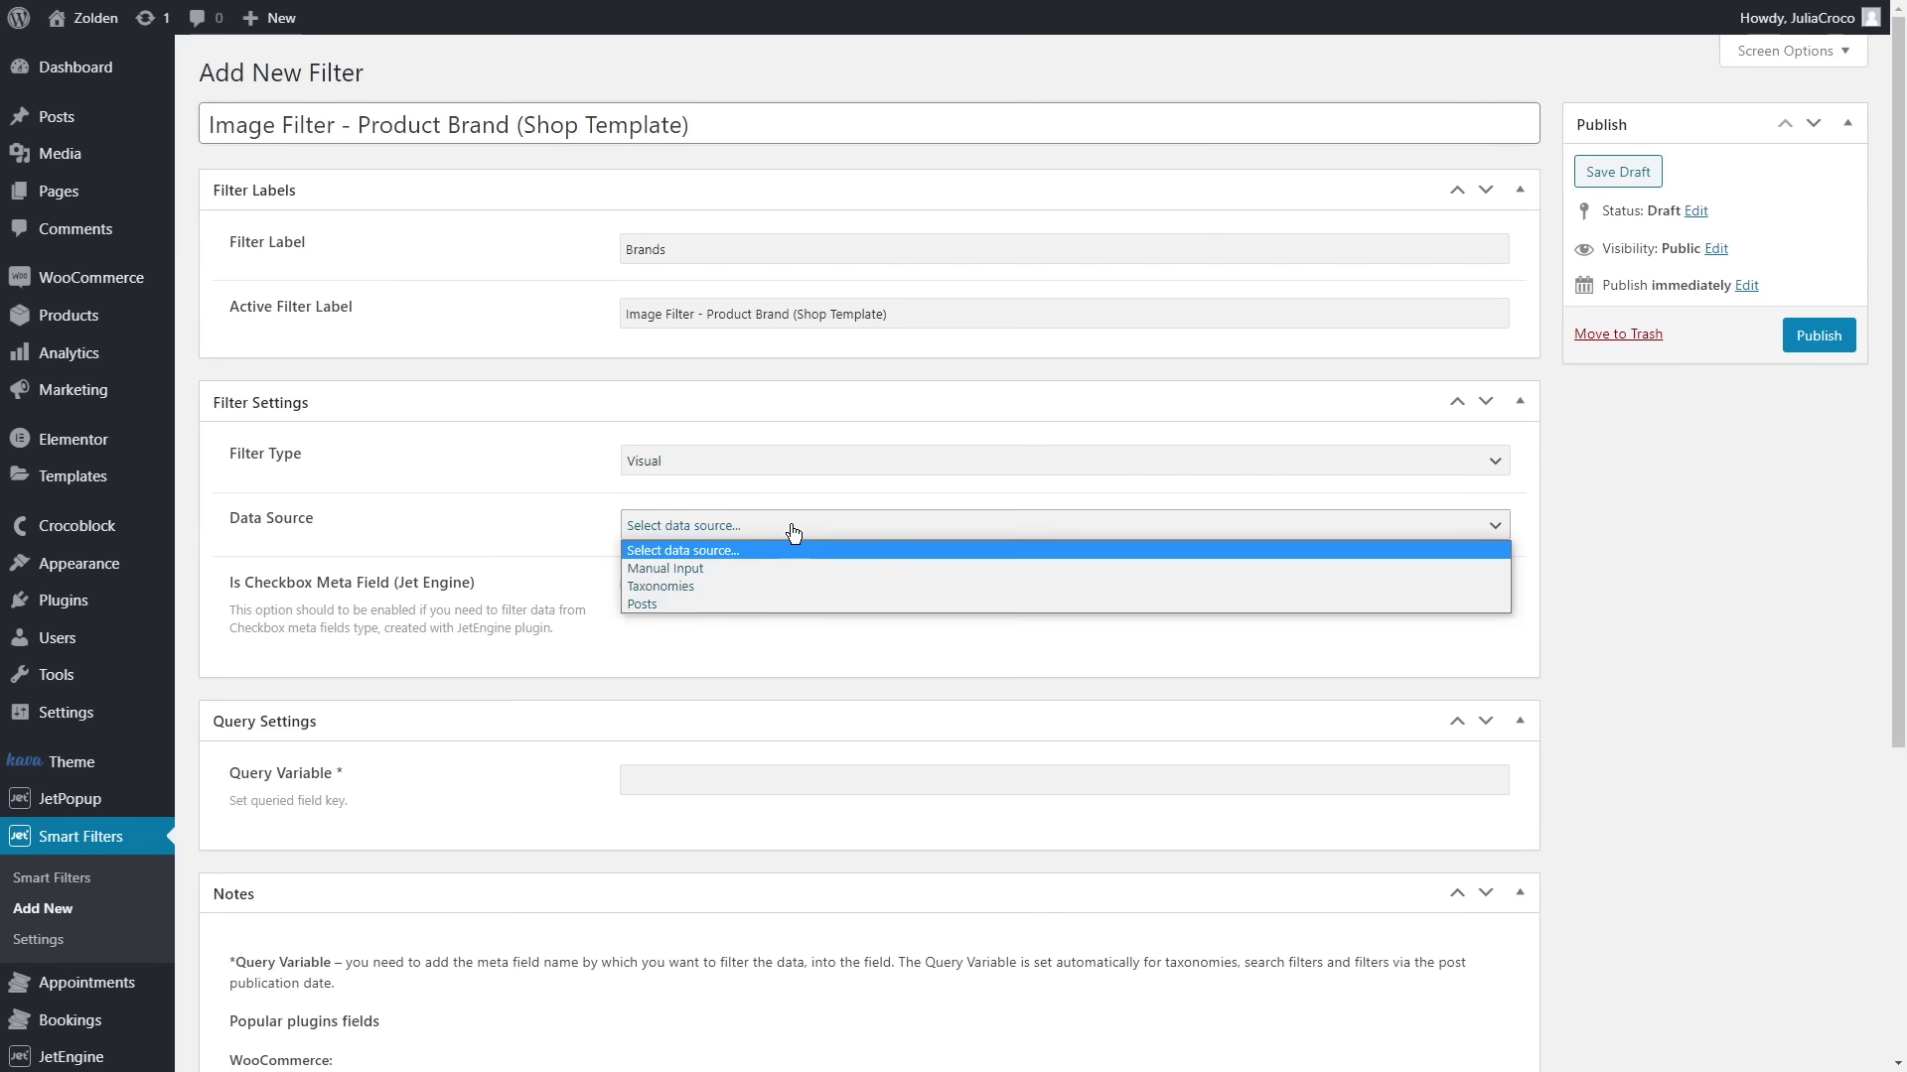
pyautogui.click(791, 584)
pyautogui.click(791, 590)
pyautogui.click(790, 860)
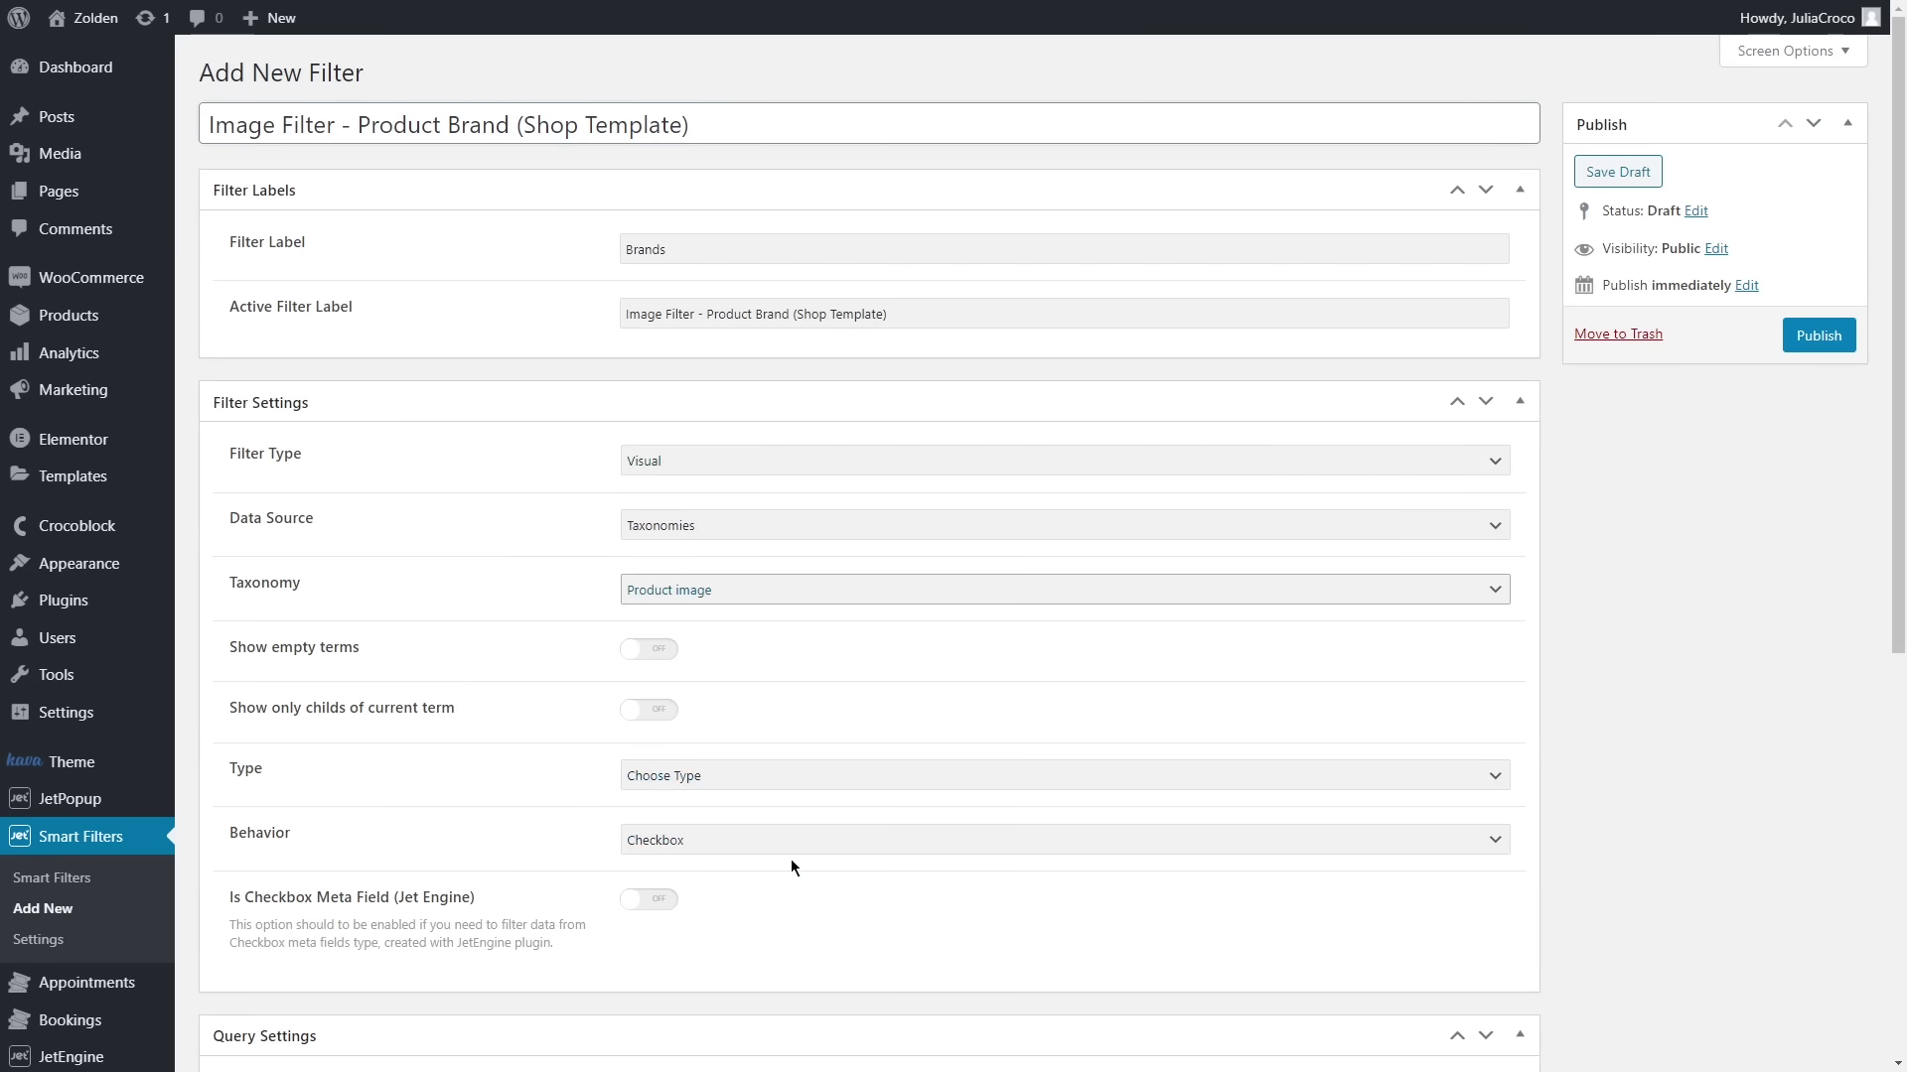
pyautogui.click(784, 775)
pyautogui.click(782, 831)
pyautogui.click(783, 846)
pyautogui.click(777, 883)
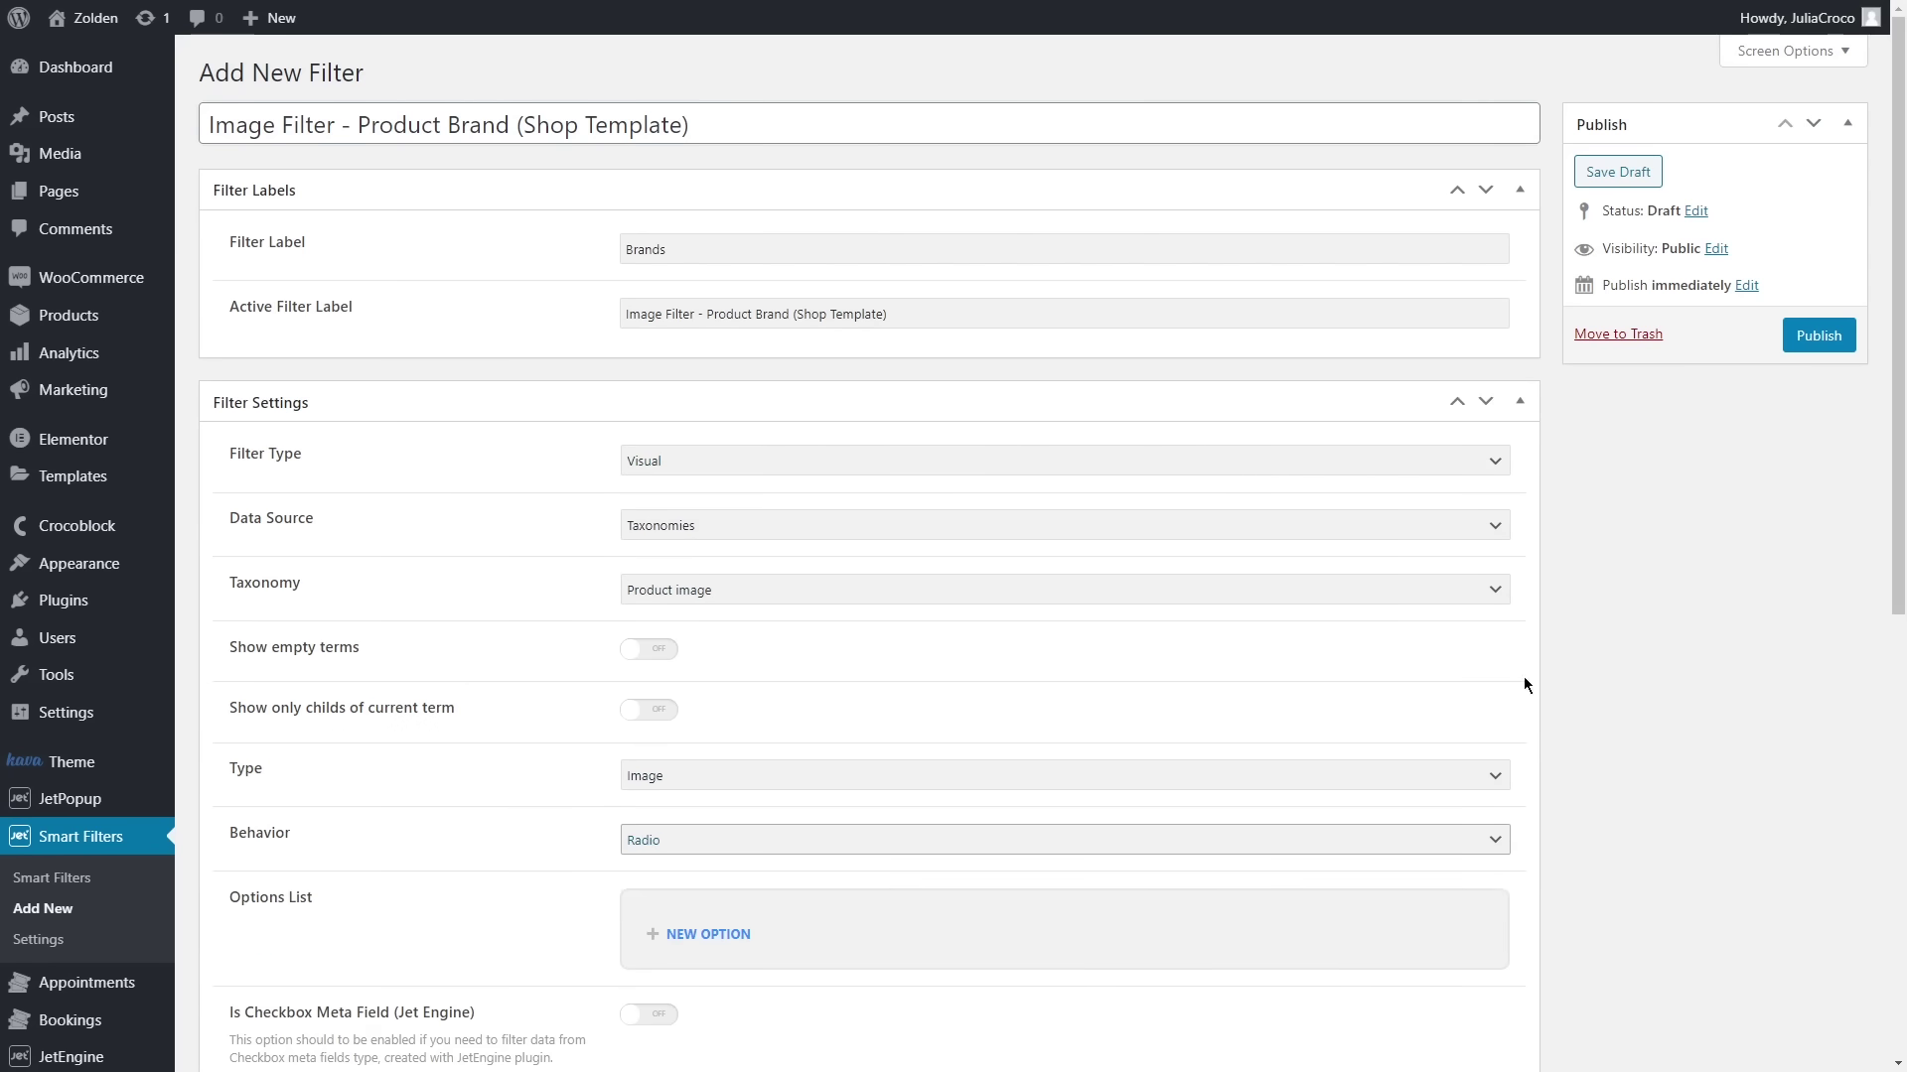
pyautogui.scroll(-4, 1567, 651)
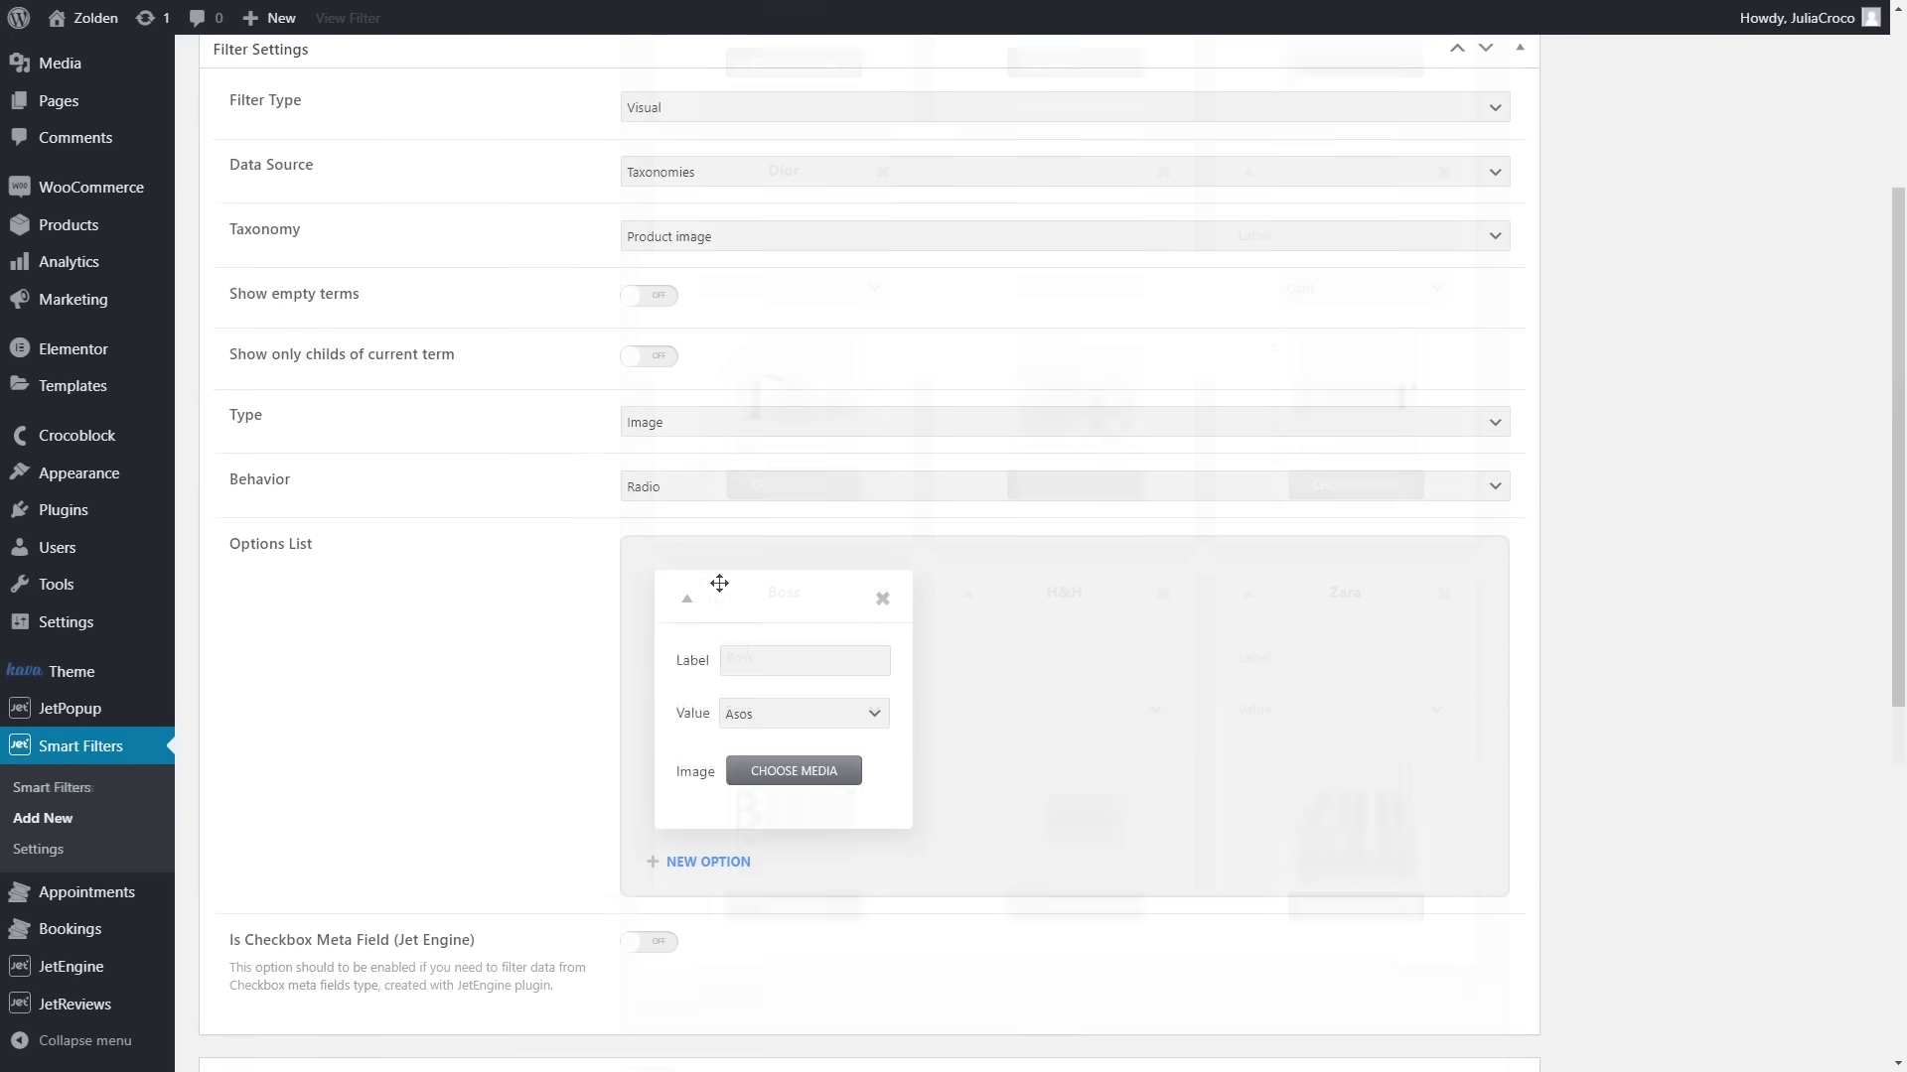
pyautogui.scroll(4, 1578, 635)
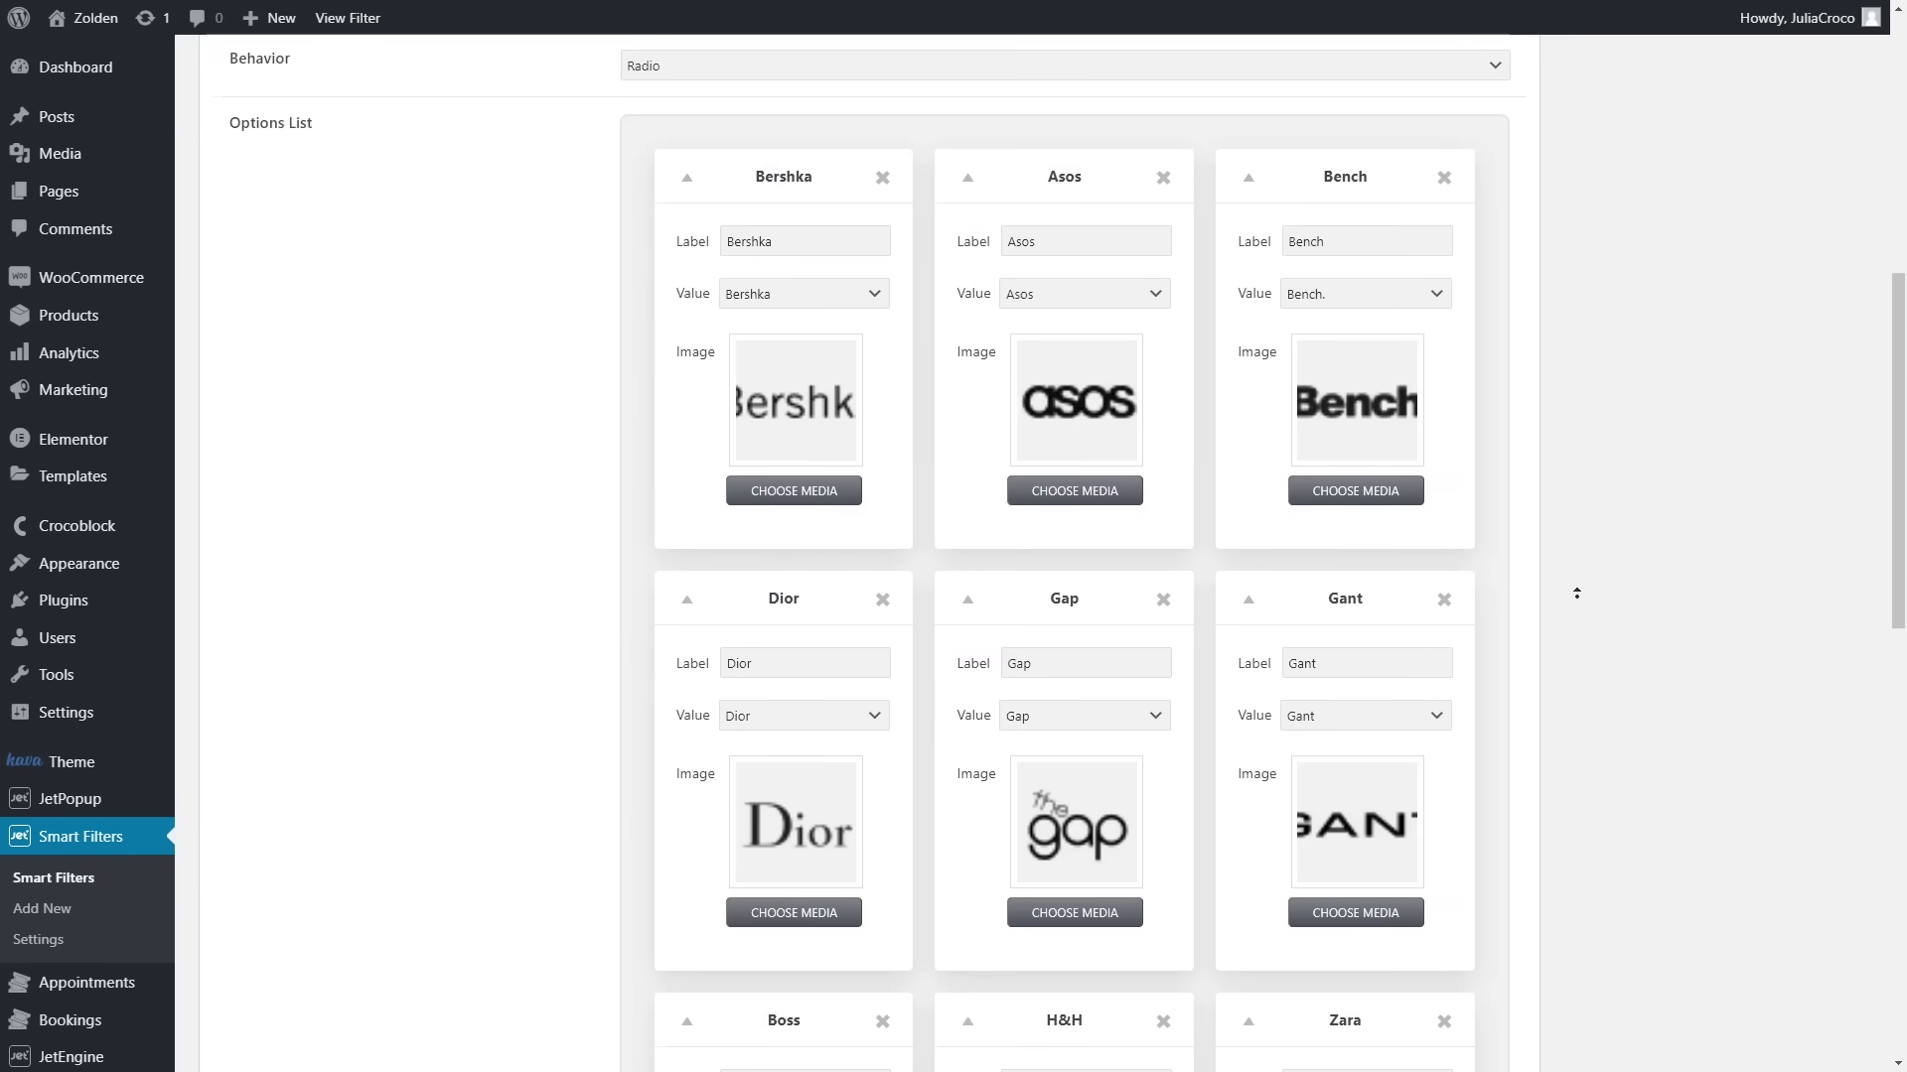
pyautogui.scroll(8, 1576, 592)
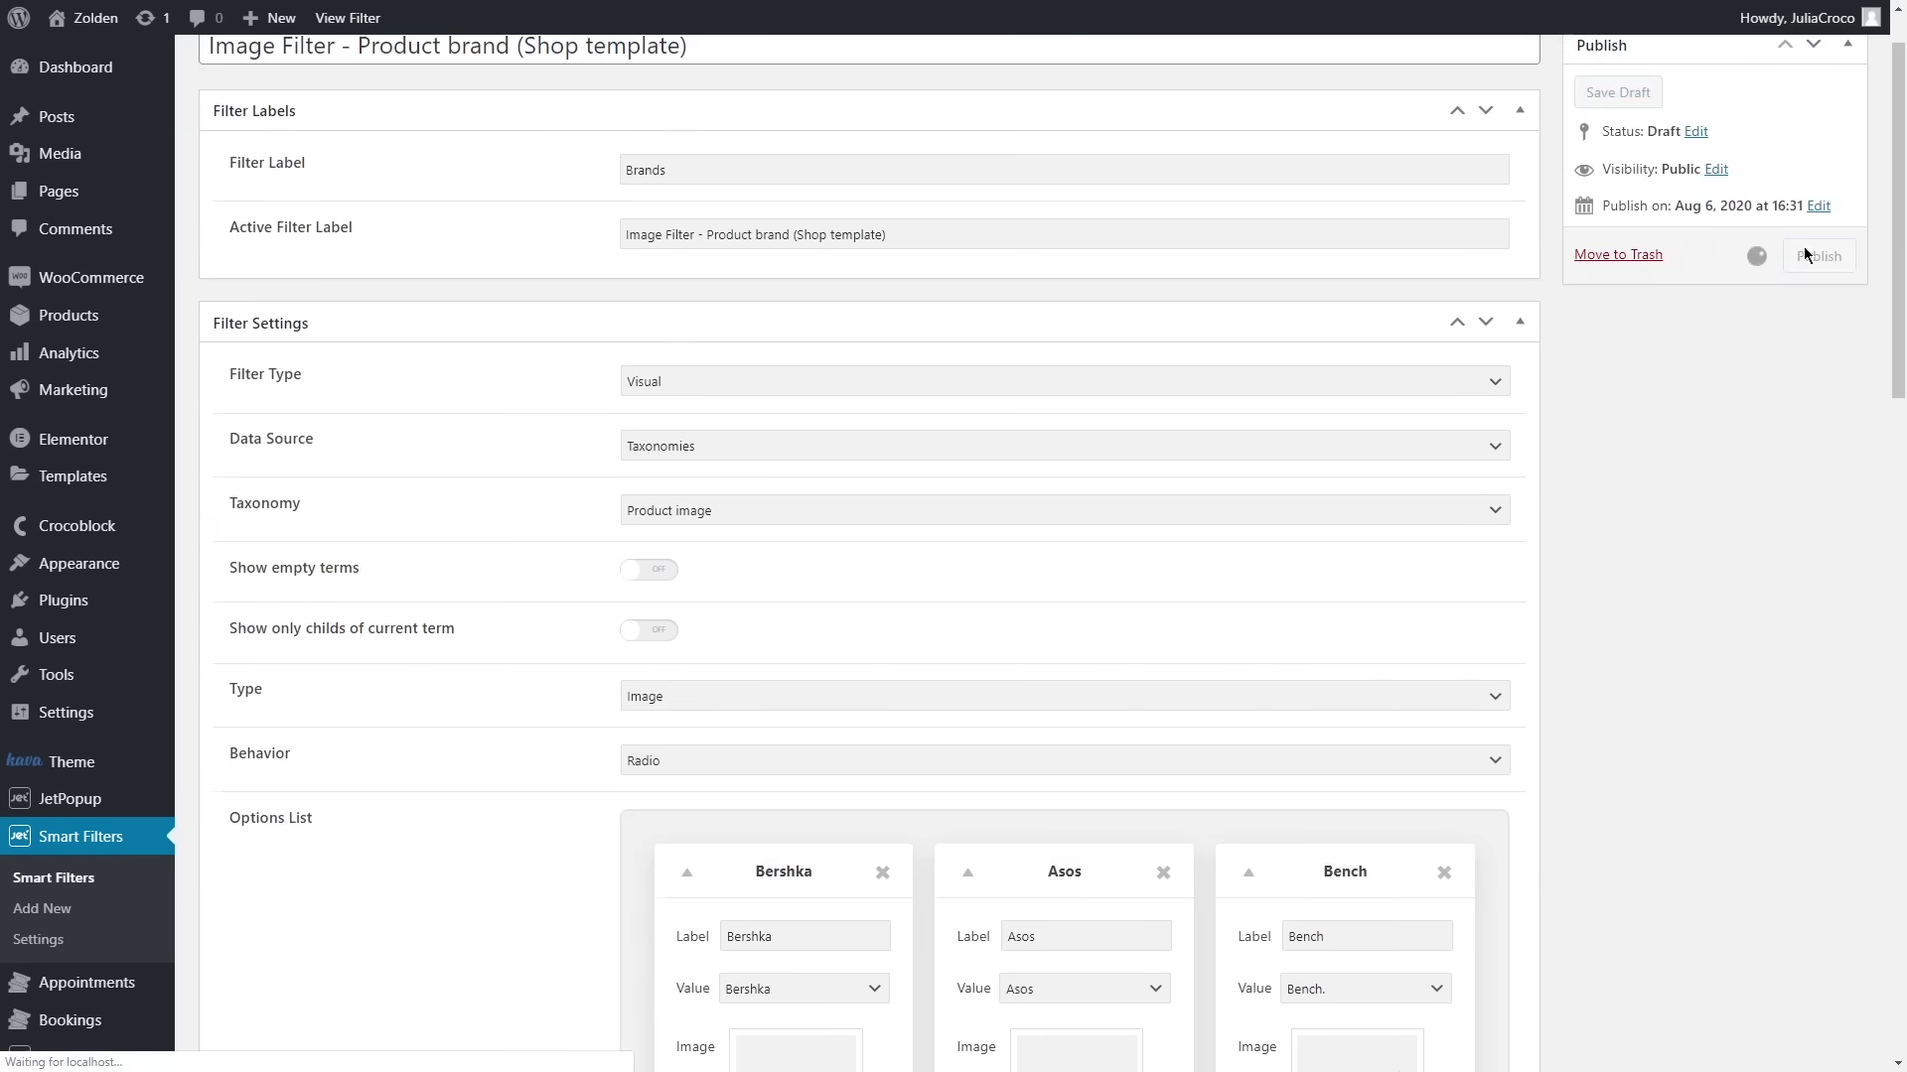
pyautogui.click(1817, 262)
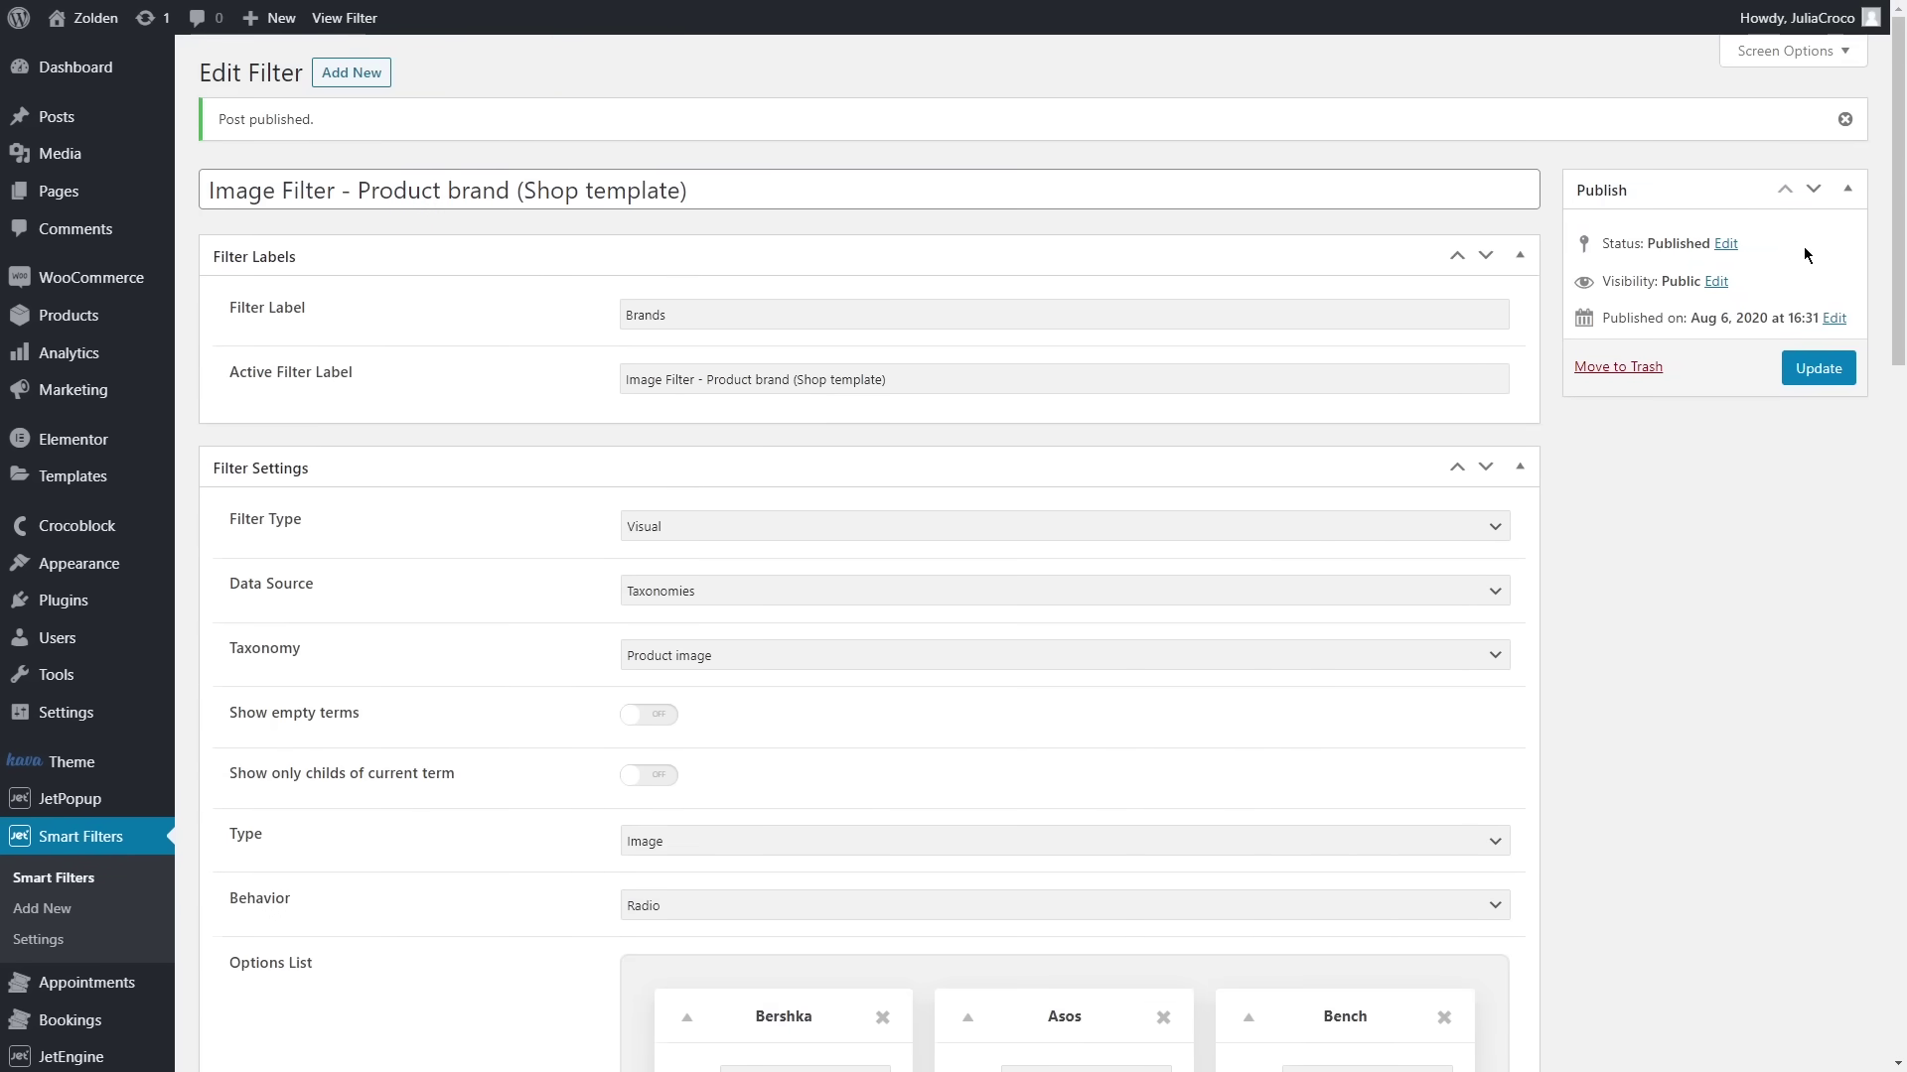
# - Create a Range filter titled 'Range Filter - Product Price (Shop template)' with label 'Price'
pyautogui.click(351, 72)
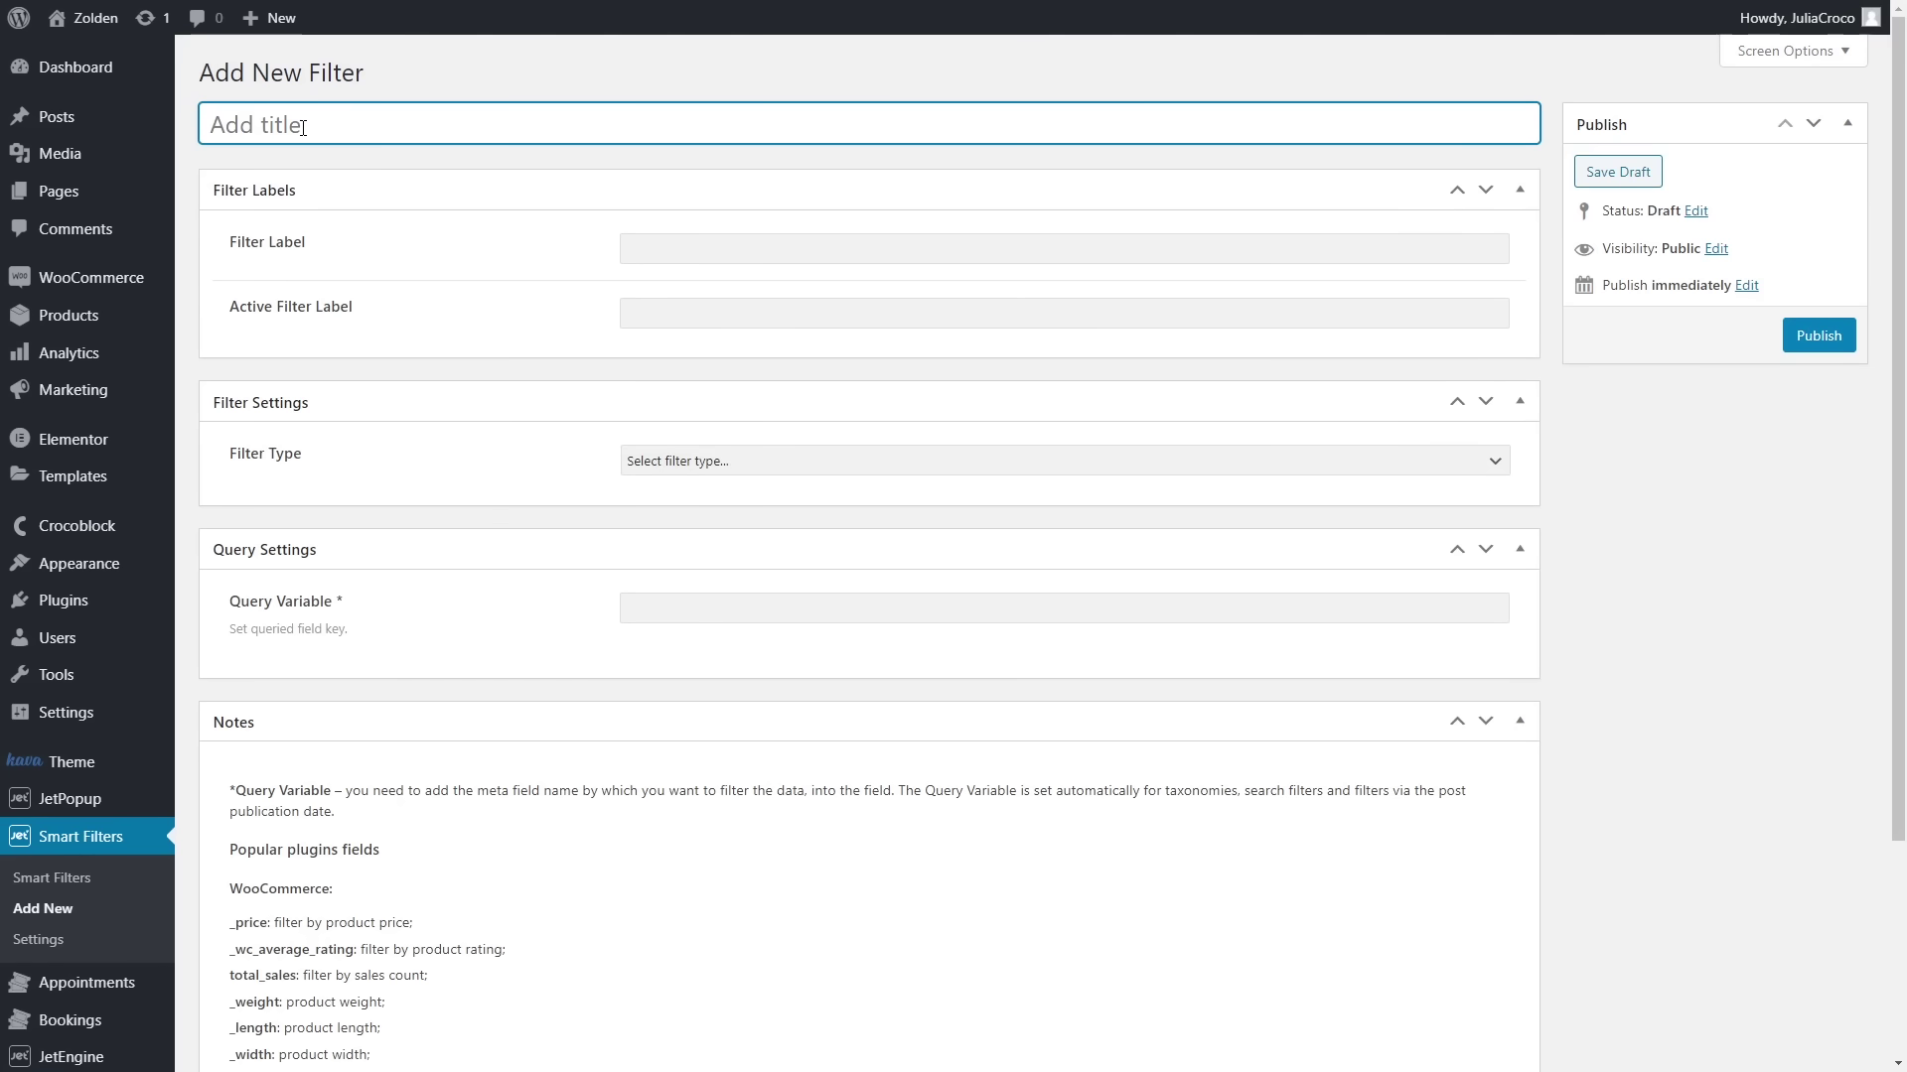
pyautogui.write('Range Filter - Product Price (Shop template)')
pyautogui.click(696, 249)
pyautogui.write('Price')
pyautogui.click(695, 314)
pyautogui.write('Range Filter - Product Price (Shop template)')
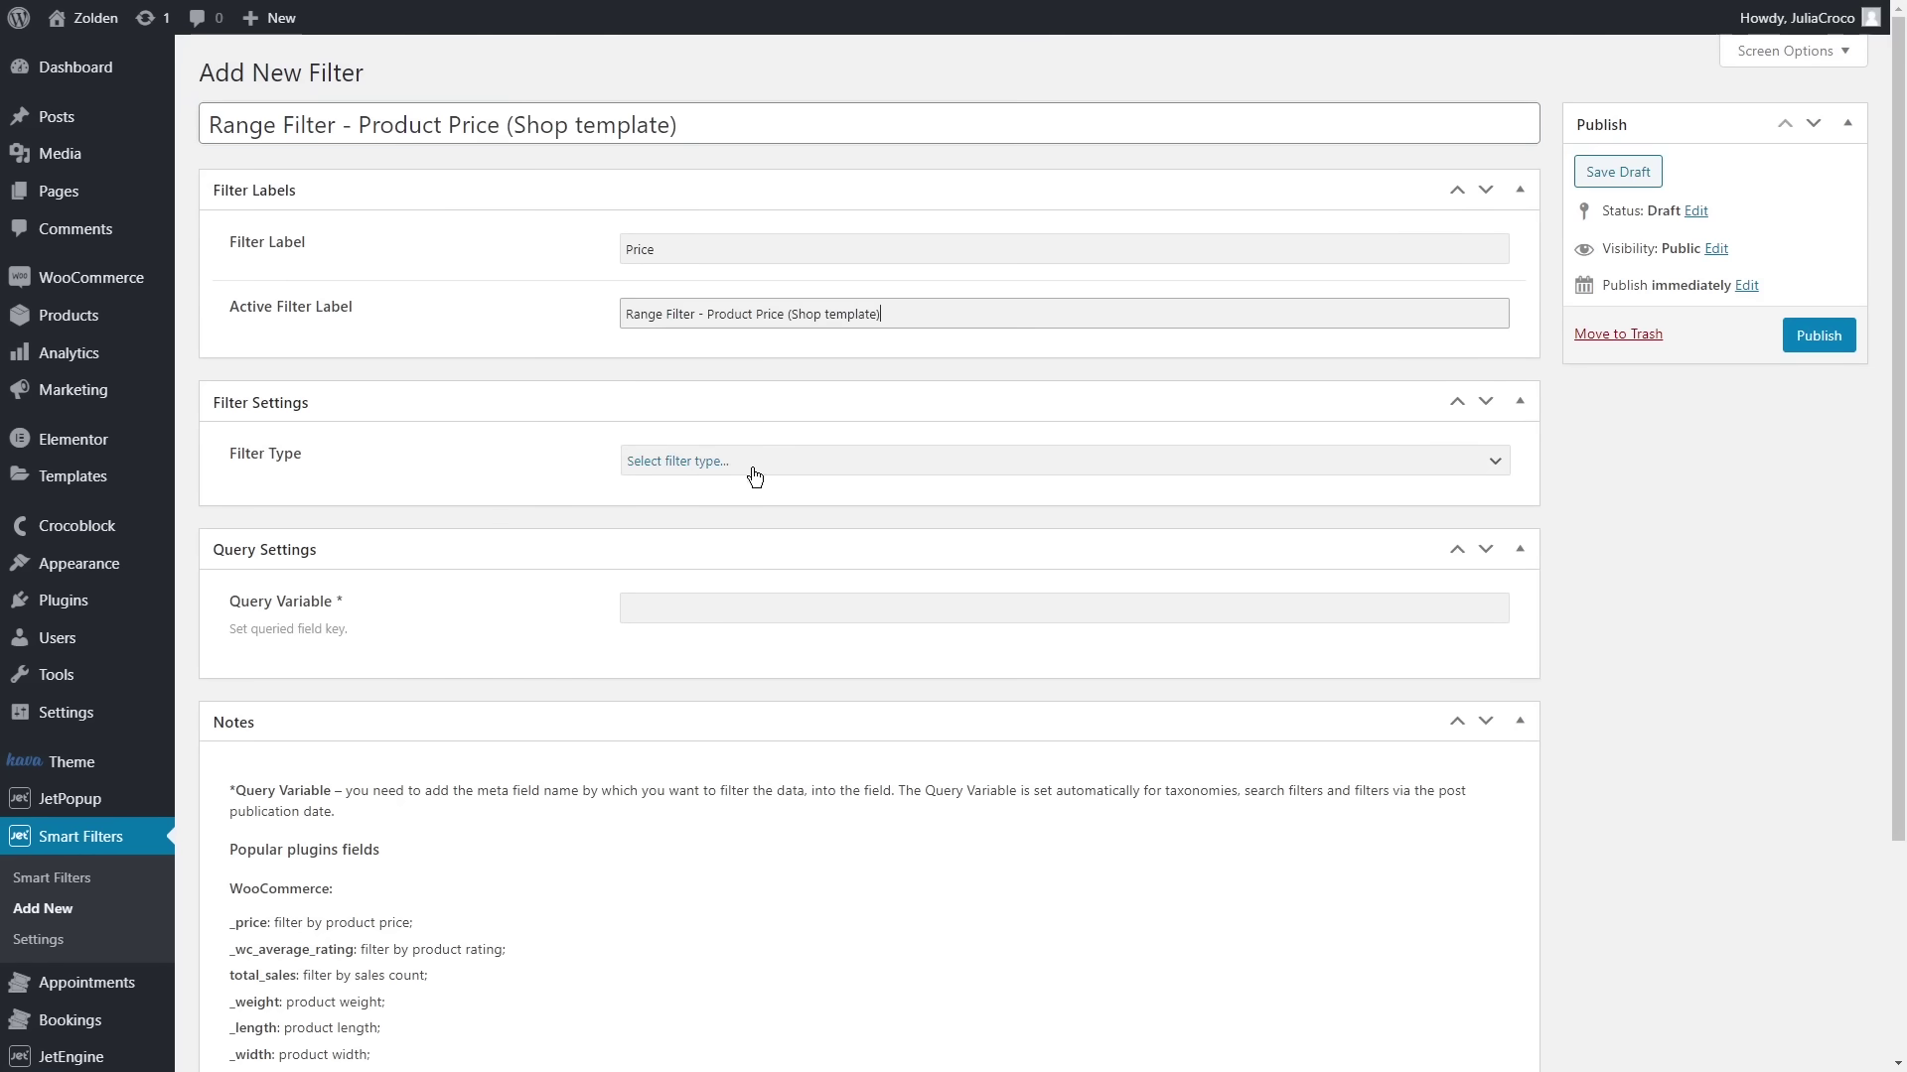
pyautogui.click(755, 470)
pyautogui.click(729, 538)
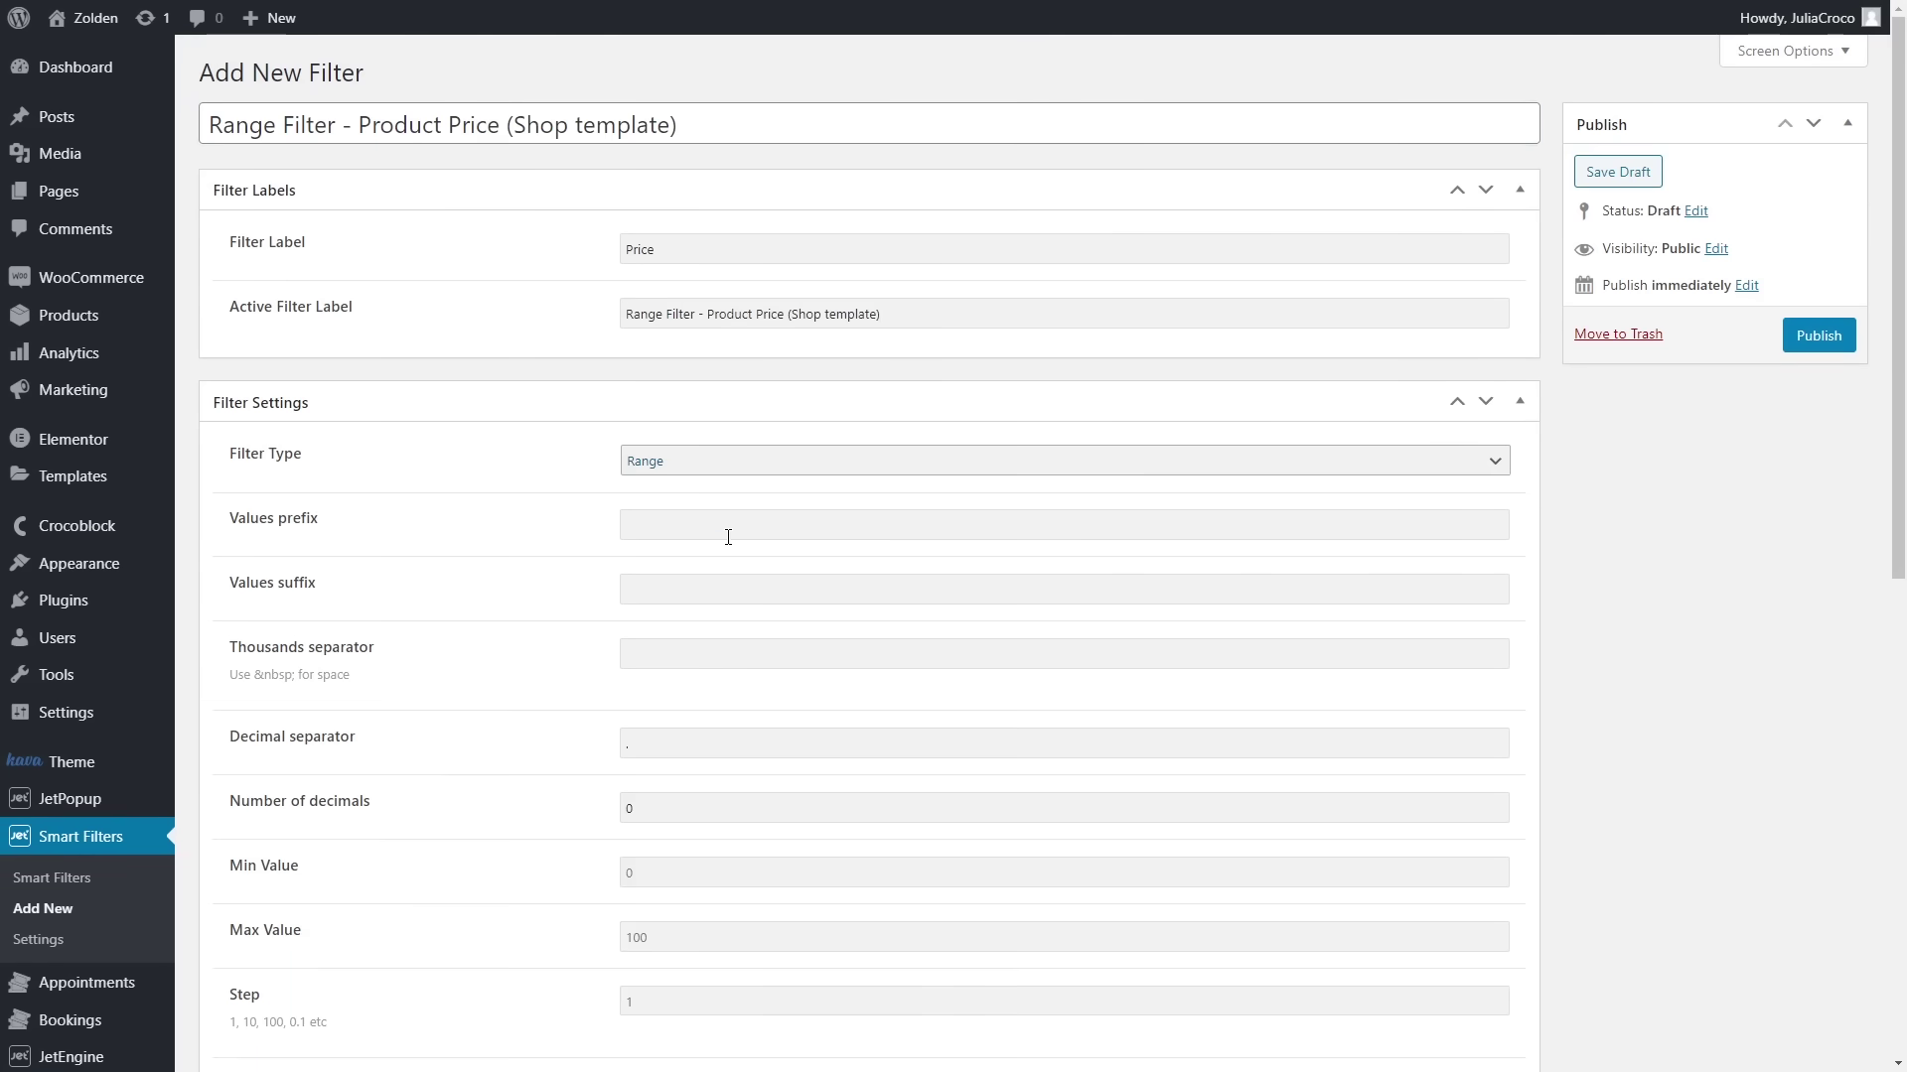
# - Give the range a $ prefix, .00 suffix and max value 1000
pyautogui.click(711, 523)
pyautogui.write('$')
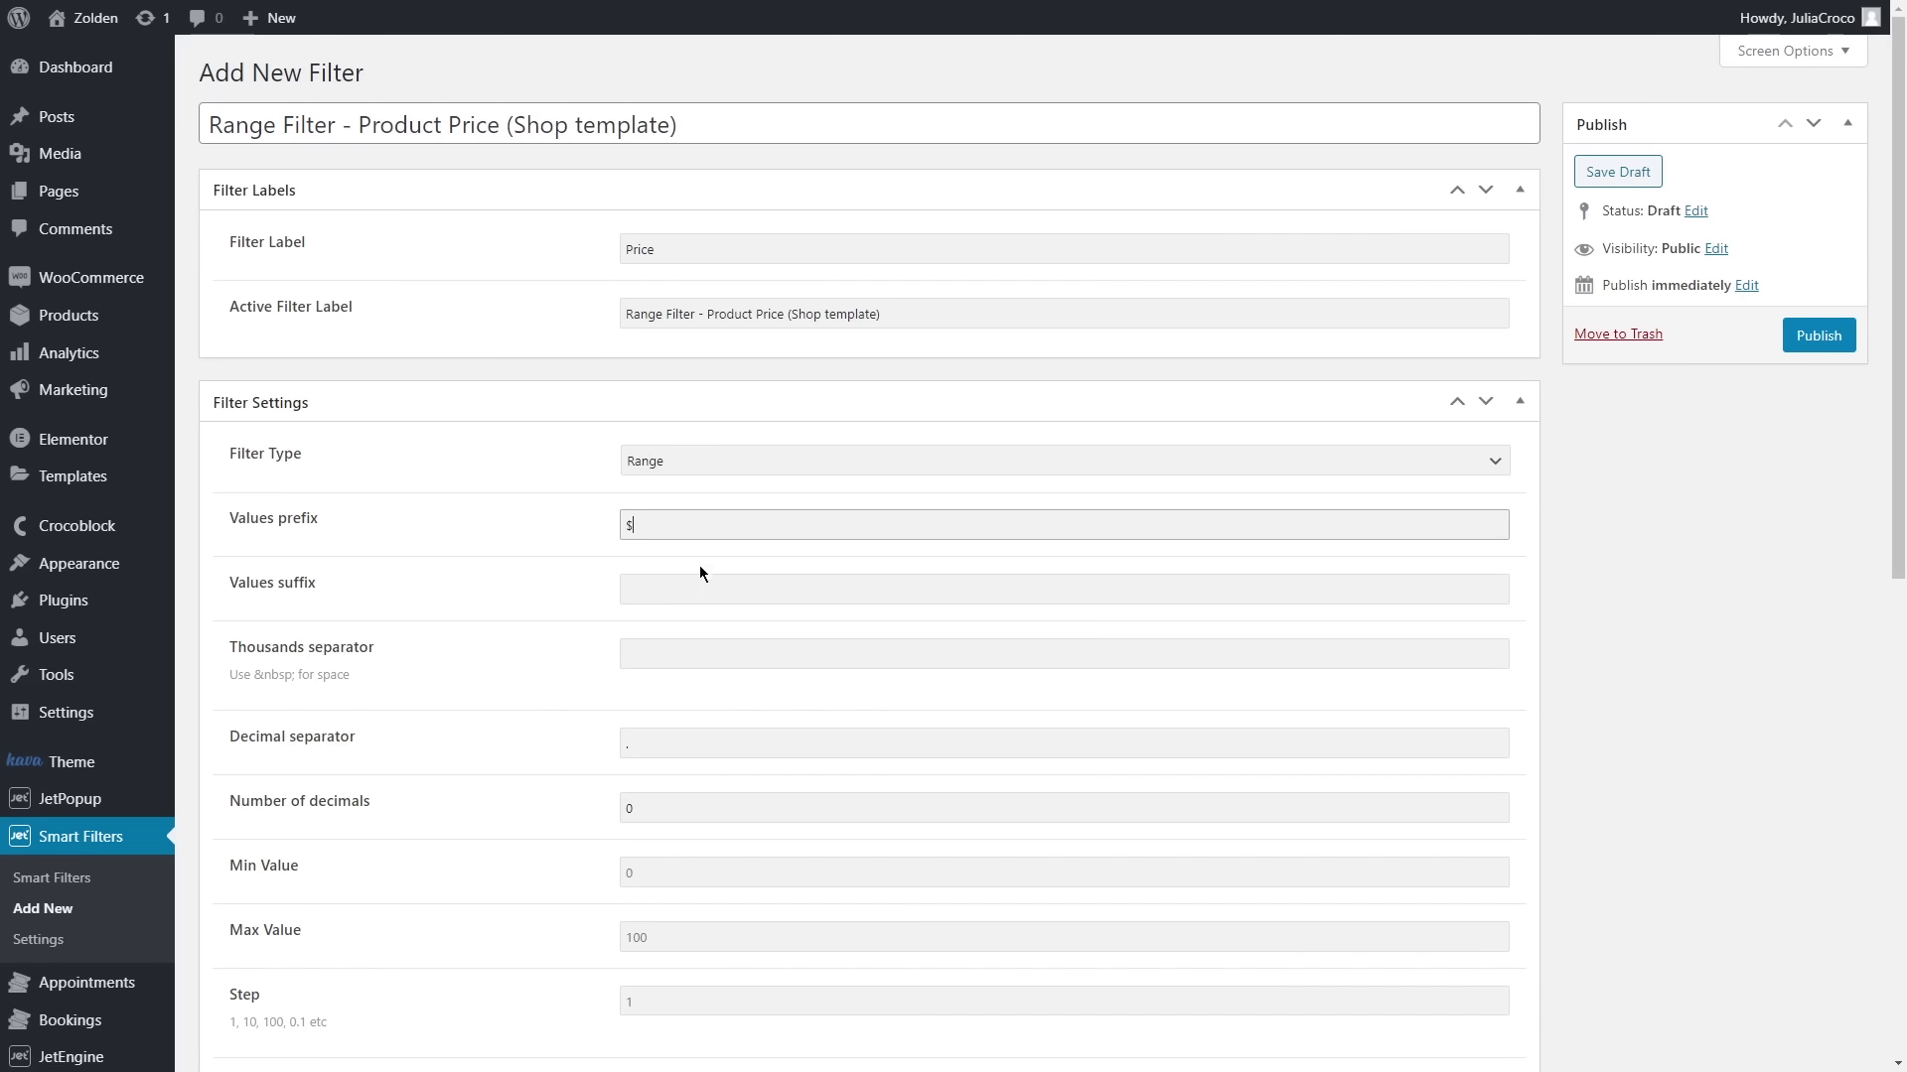
pyautogui.click(699, 596)
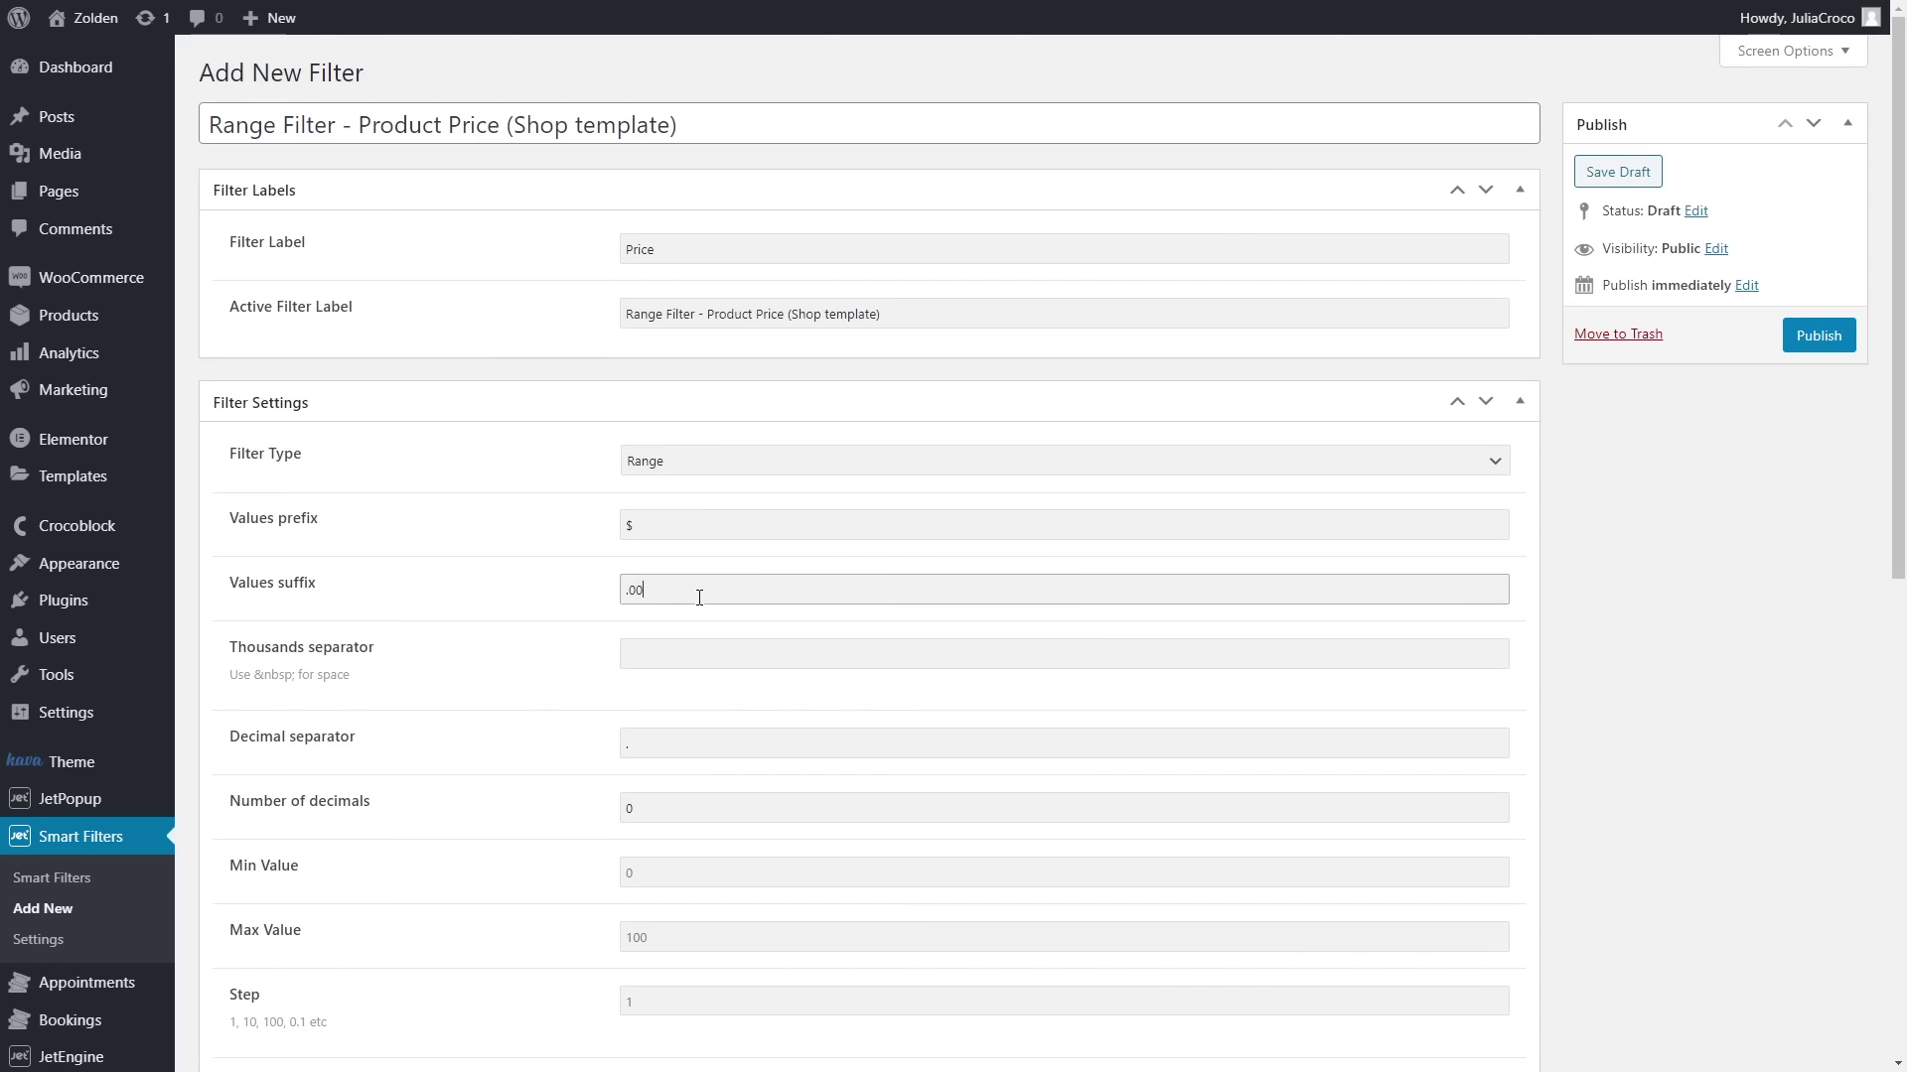
pyautogui.scroll(-2, 700, 597)
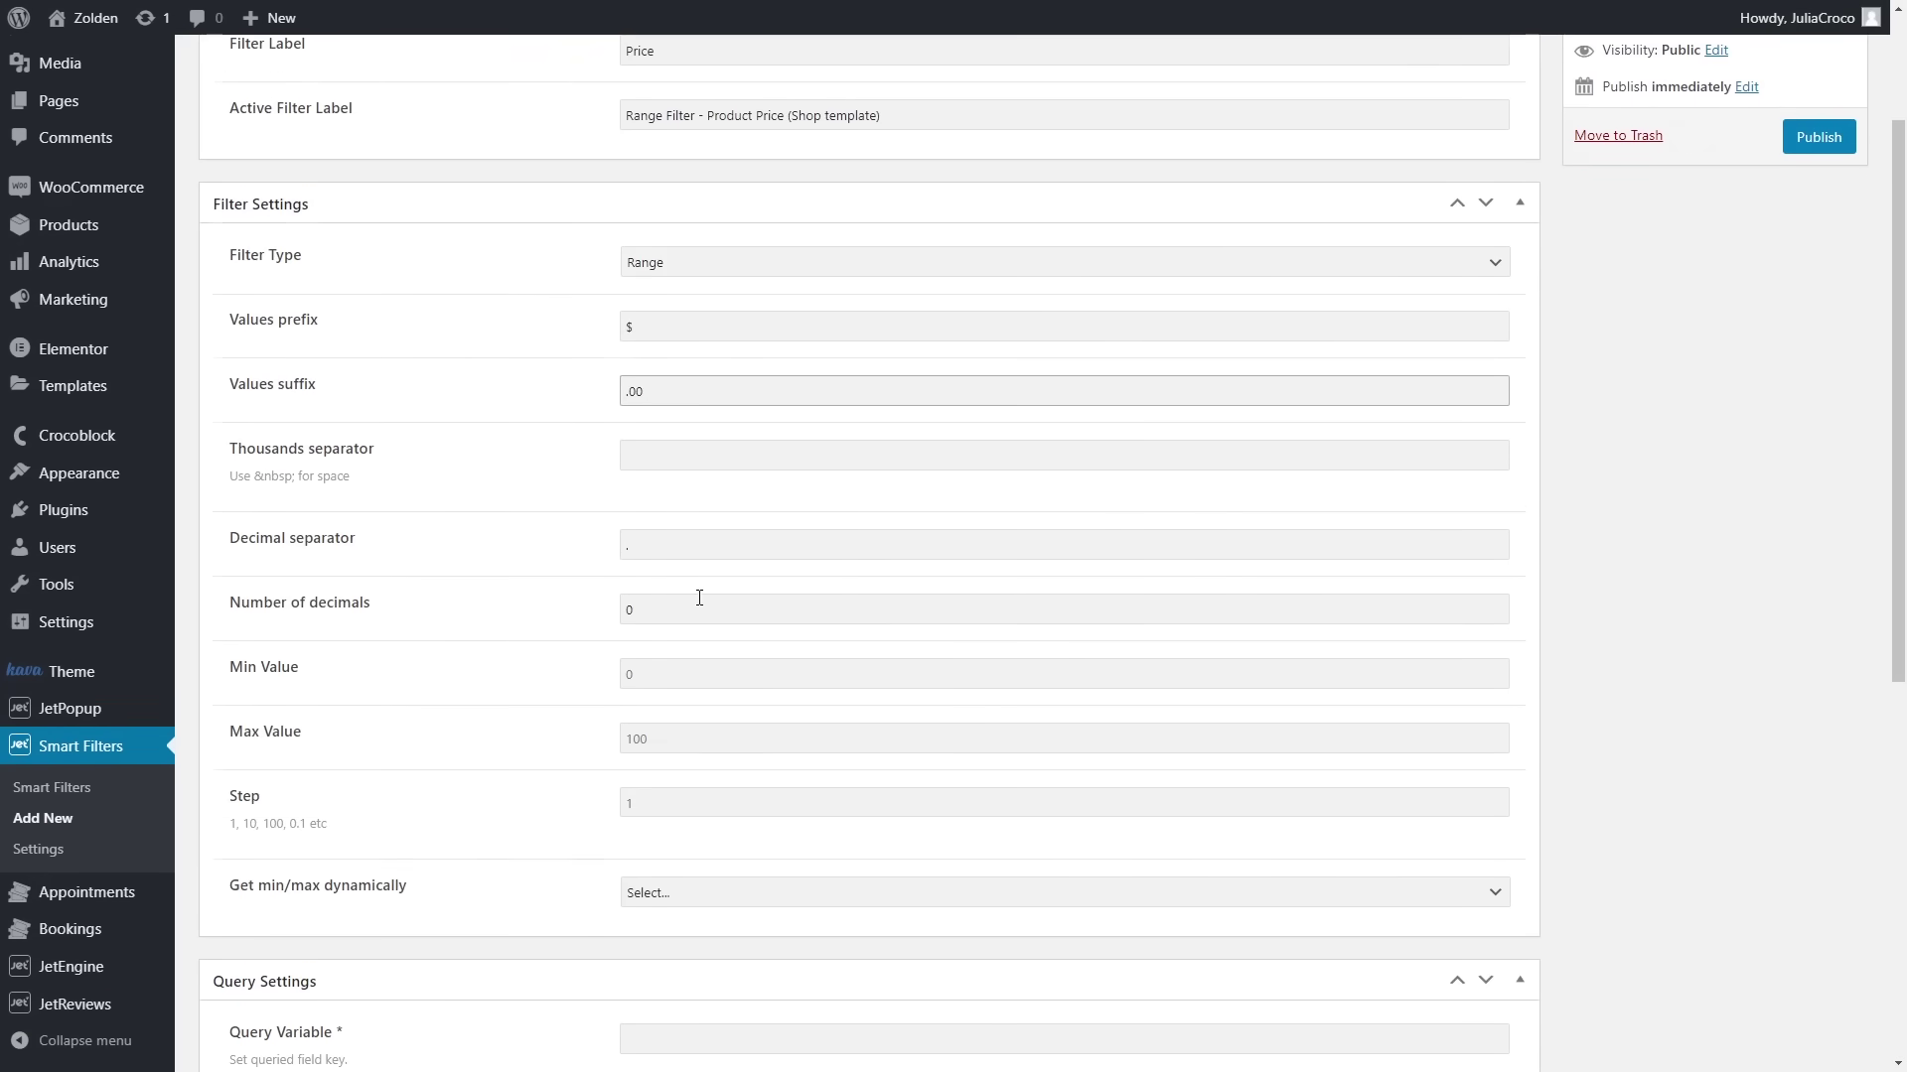
pyautogui.click(656, 546)
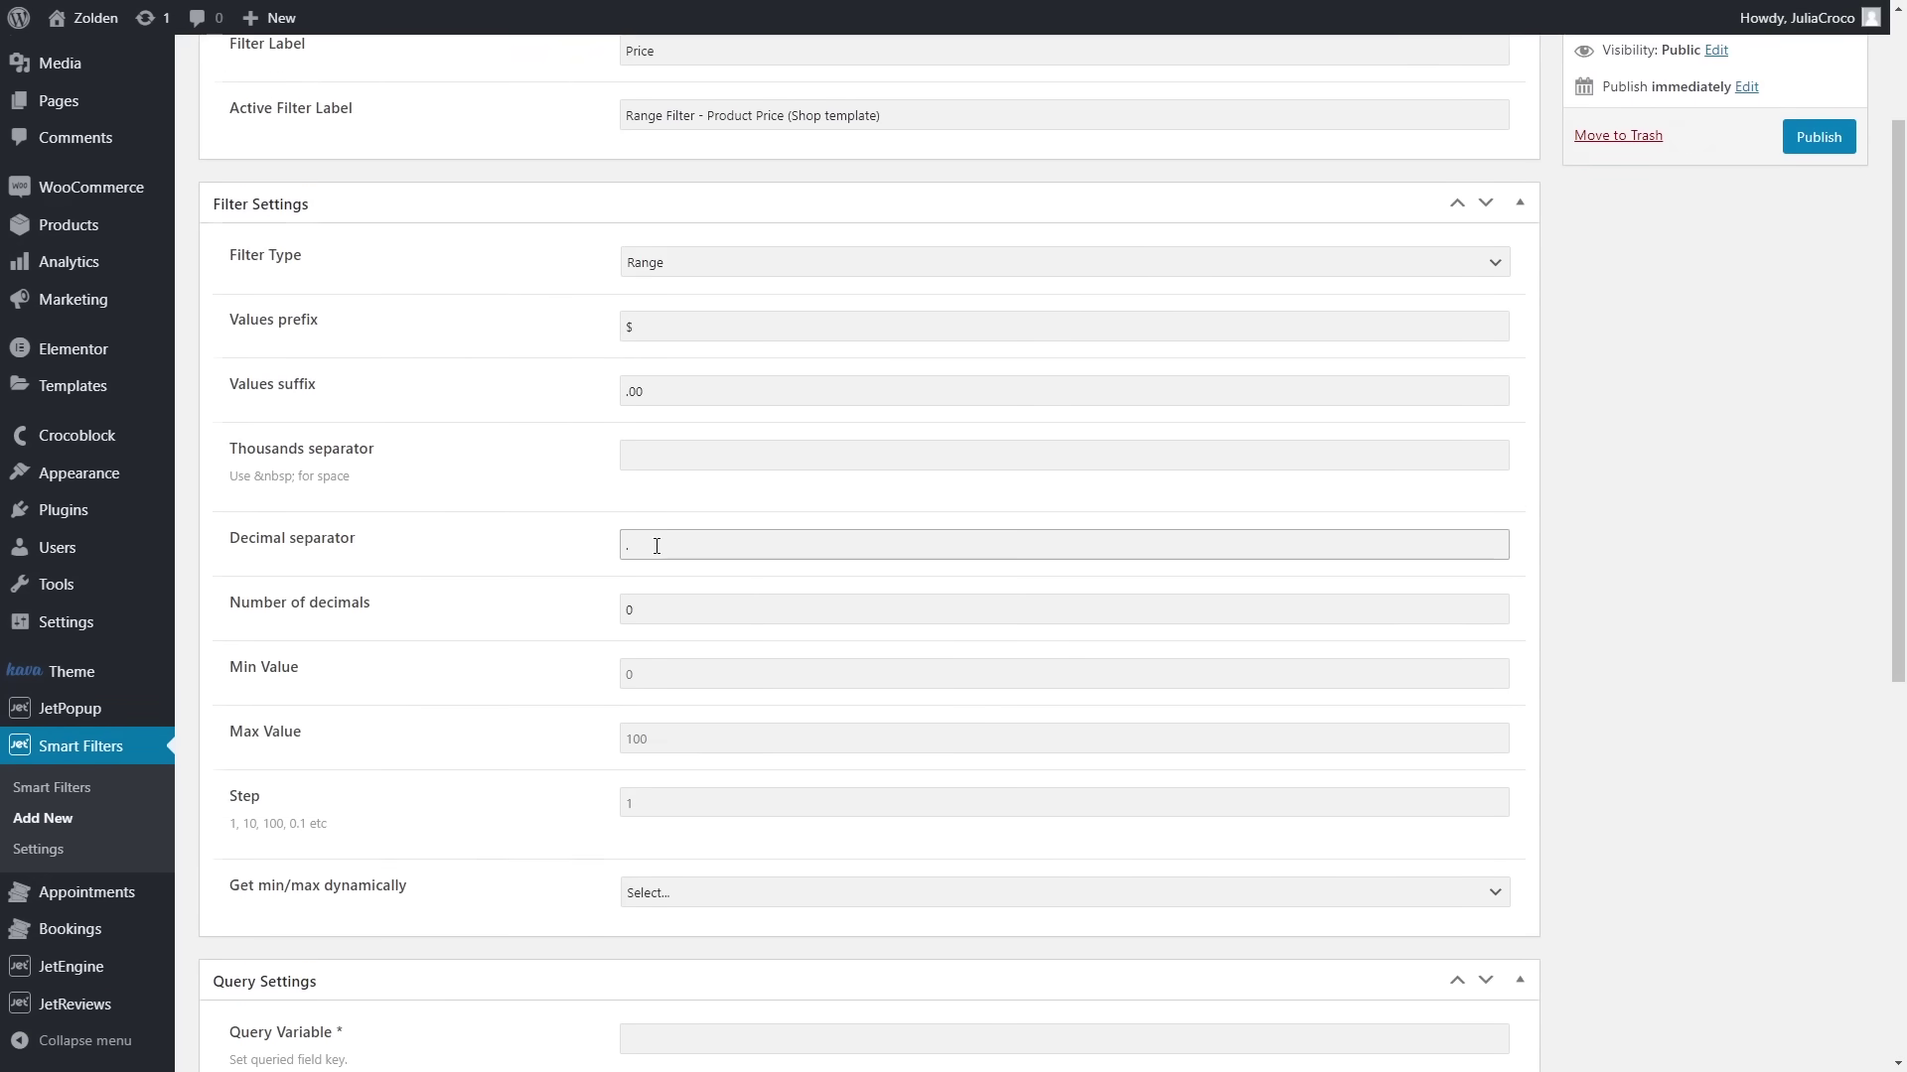
pyautogui.click(677, 739)
pyautogui.write('1000')
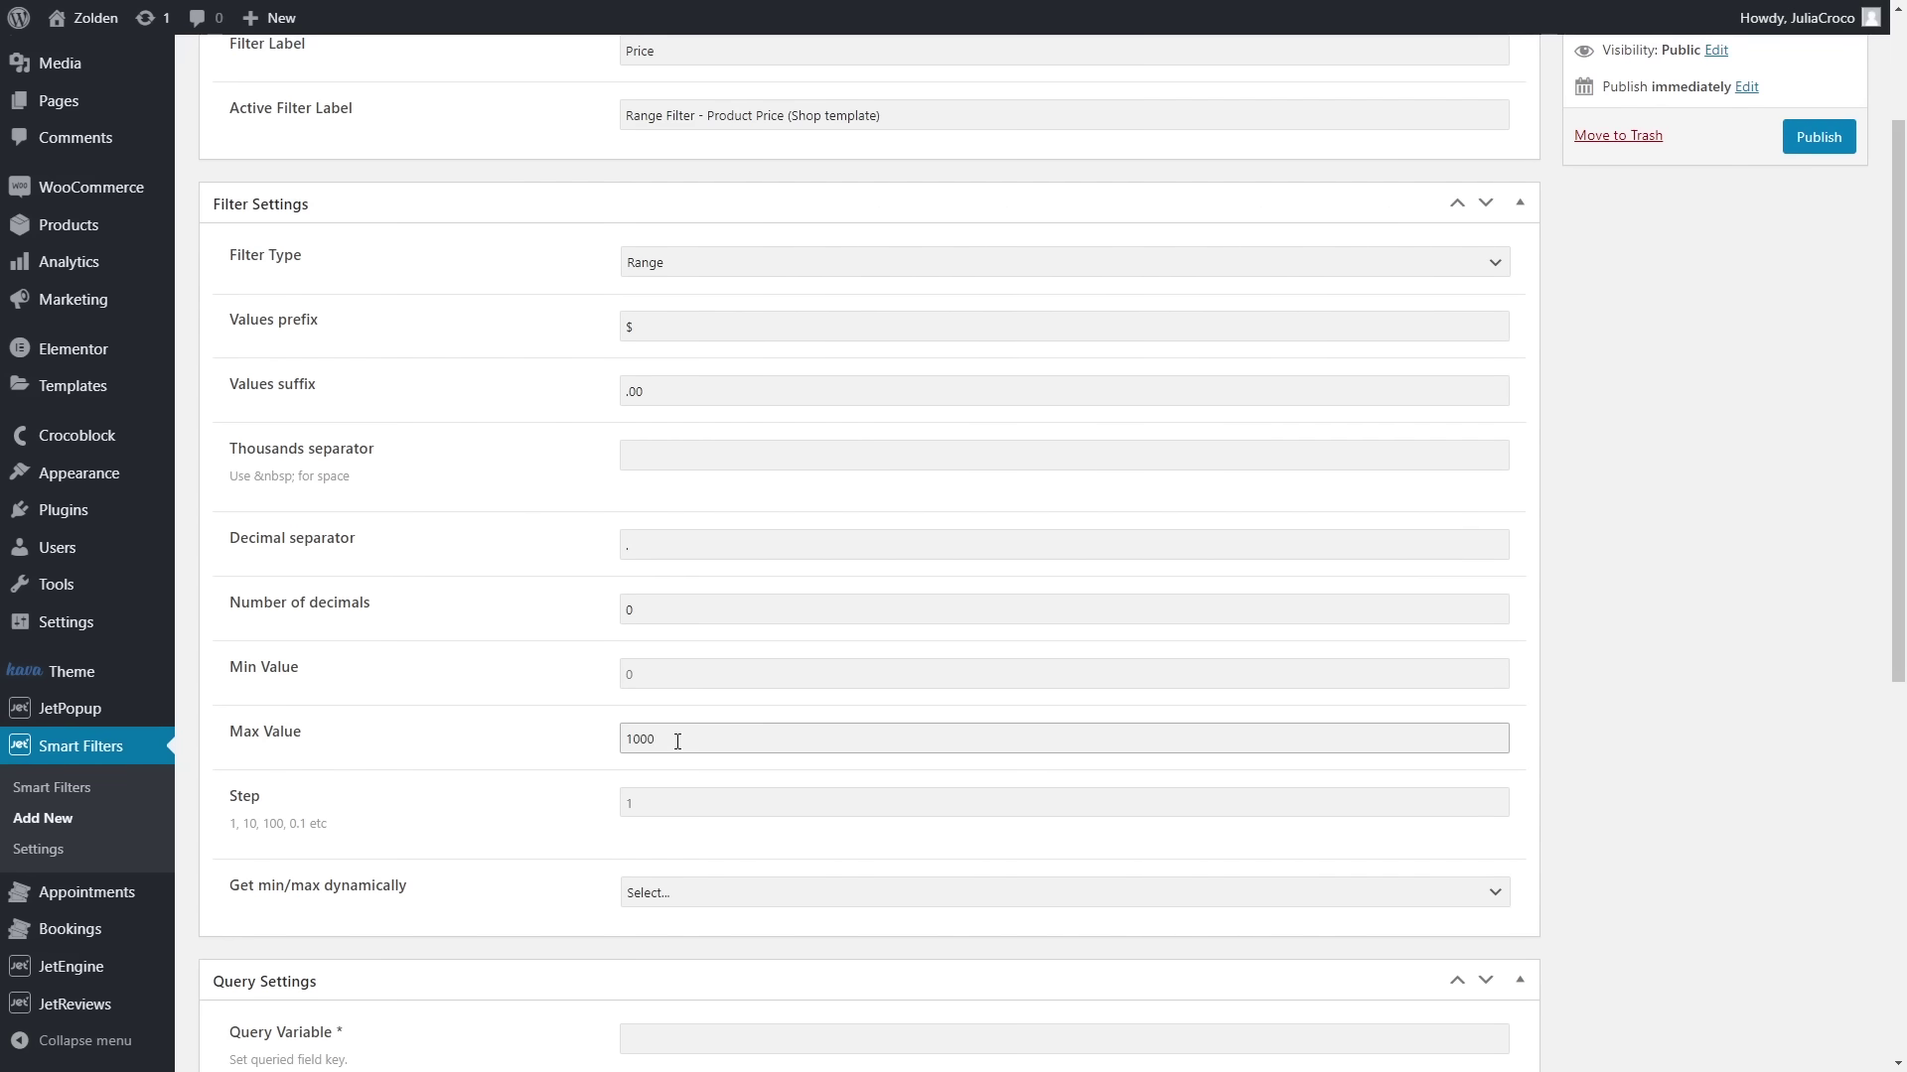
pyautogui.click(683, 804)
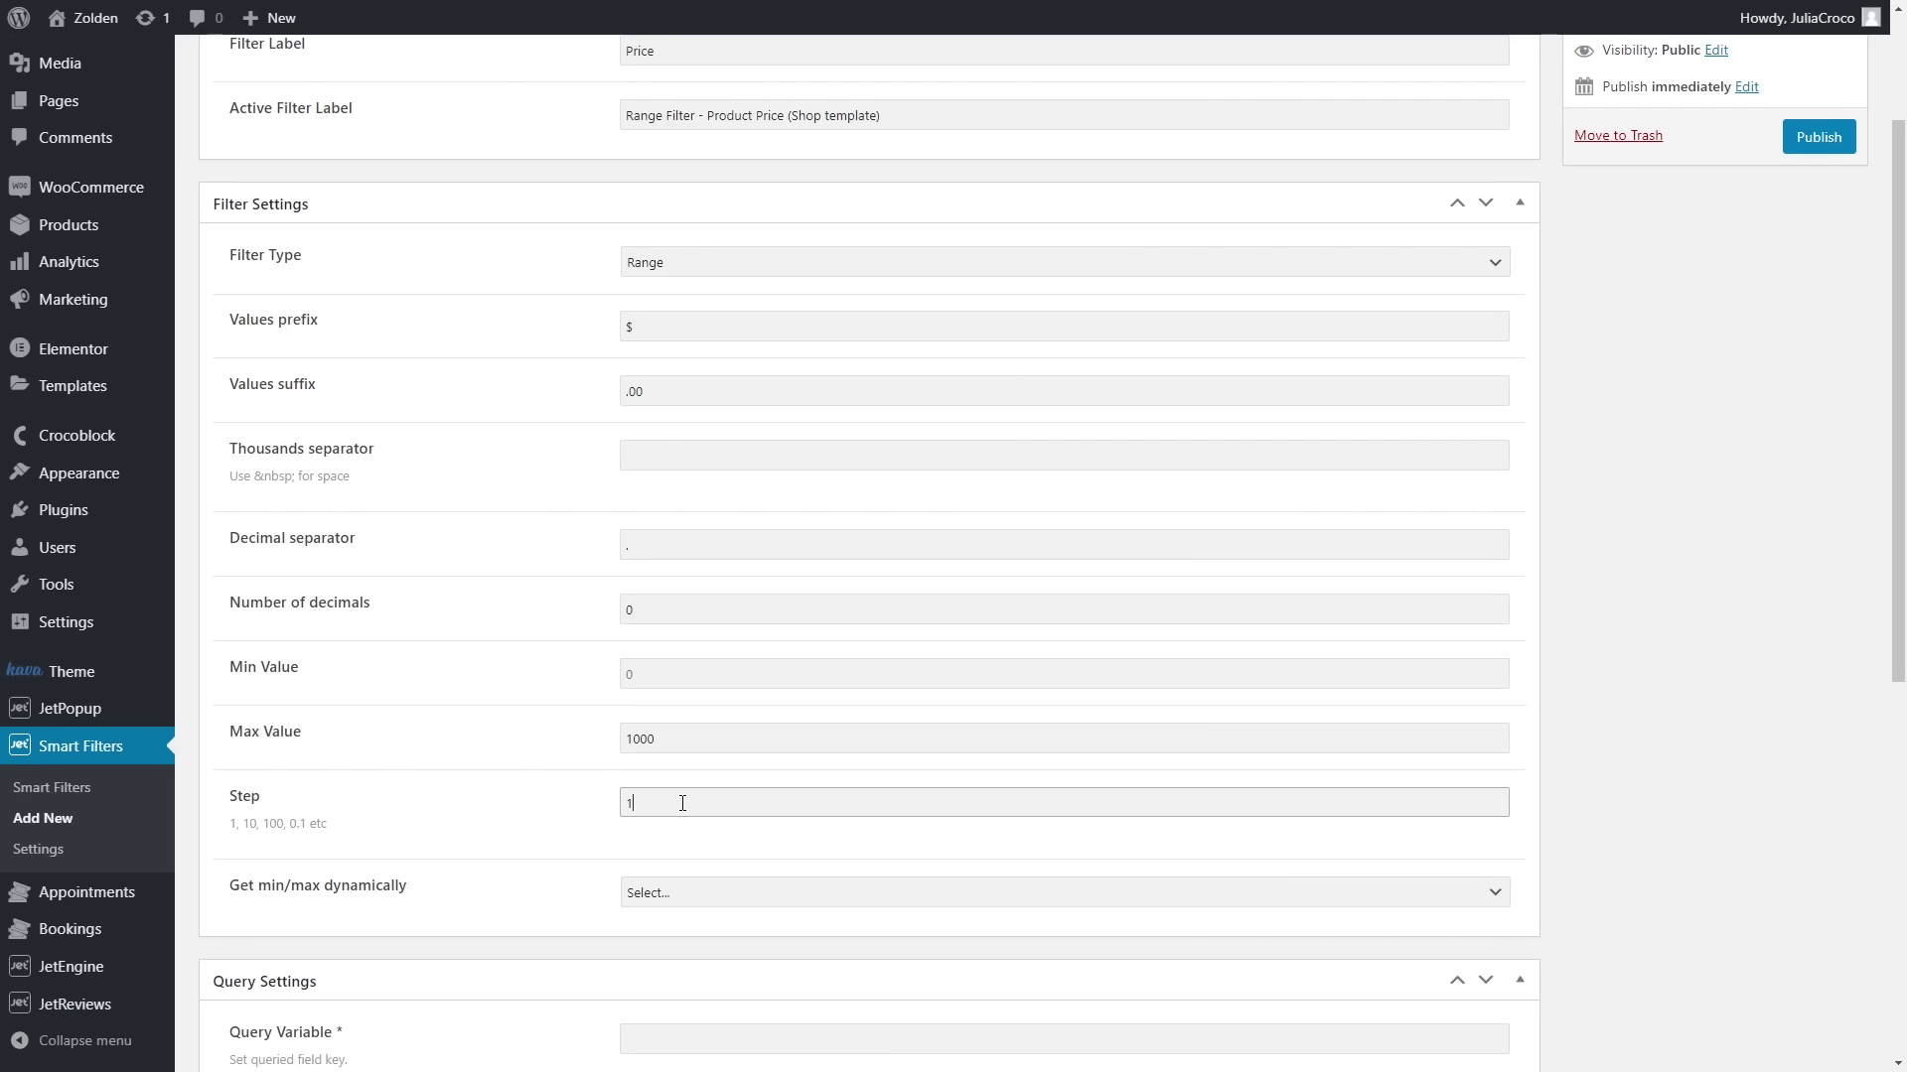
# - Take min/max from WooCommerce prices, set query variable _price, and publish
pyautogui.scroll(-2, 680, 804)
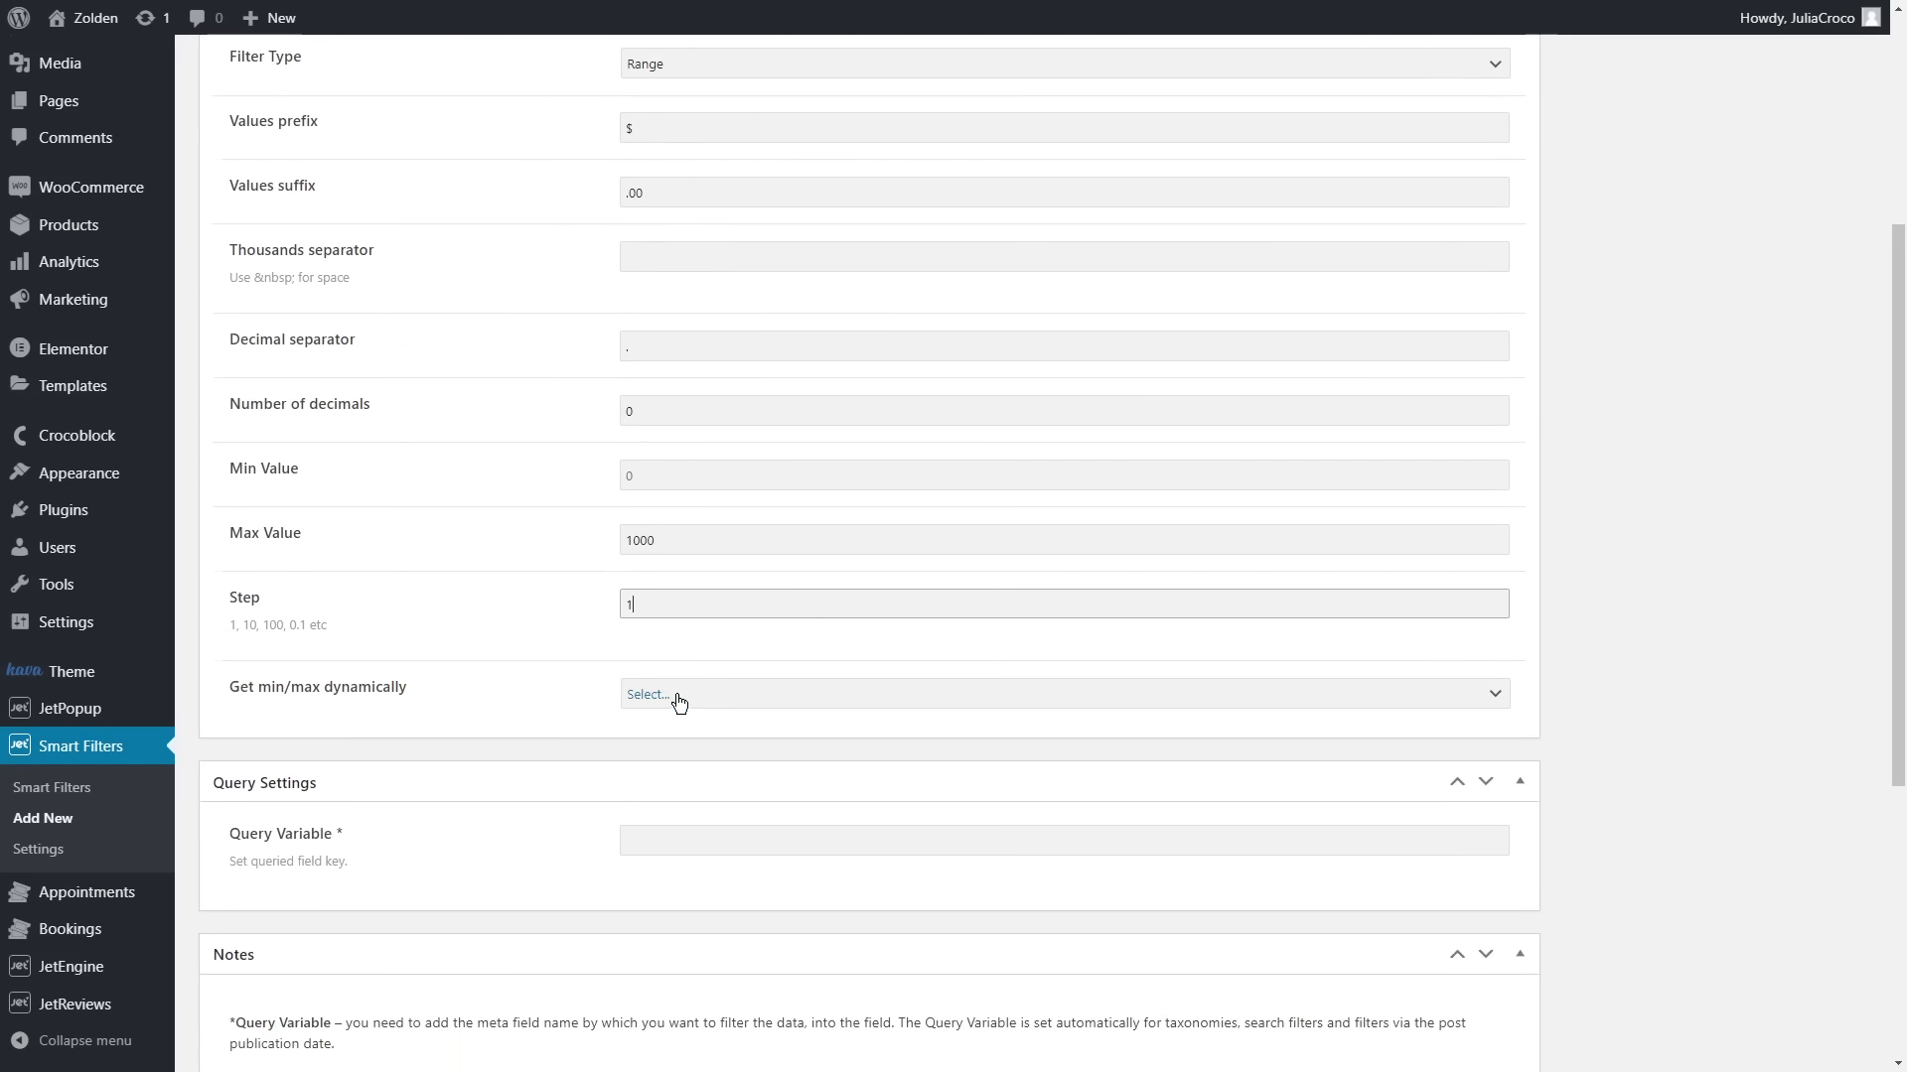
pyautogui.click(683, 698)
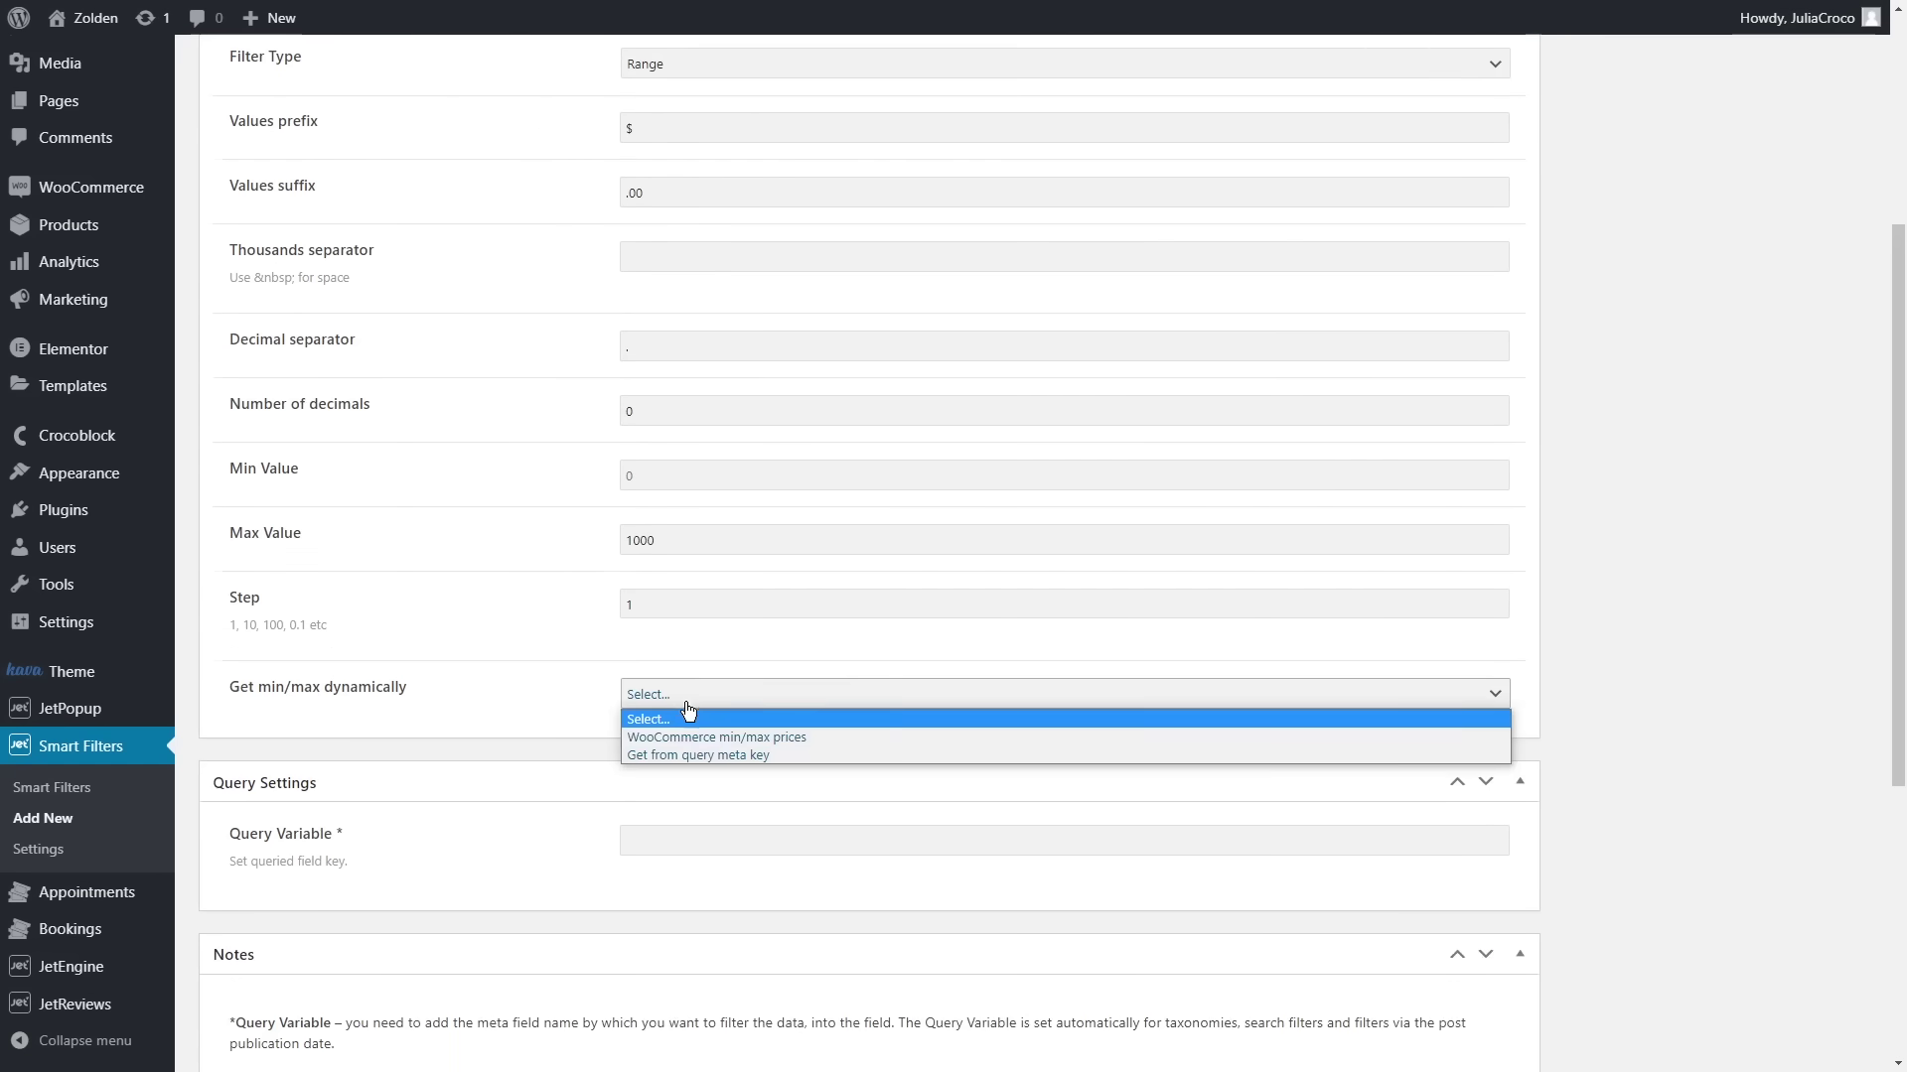
pyautogui.click(732, 738)
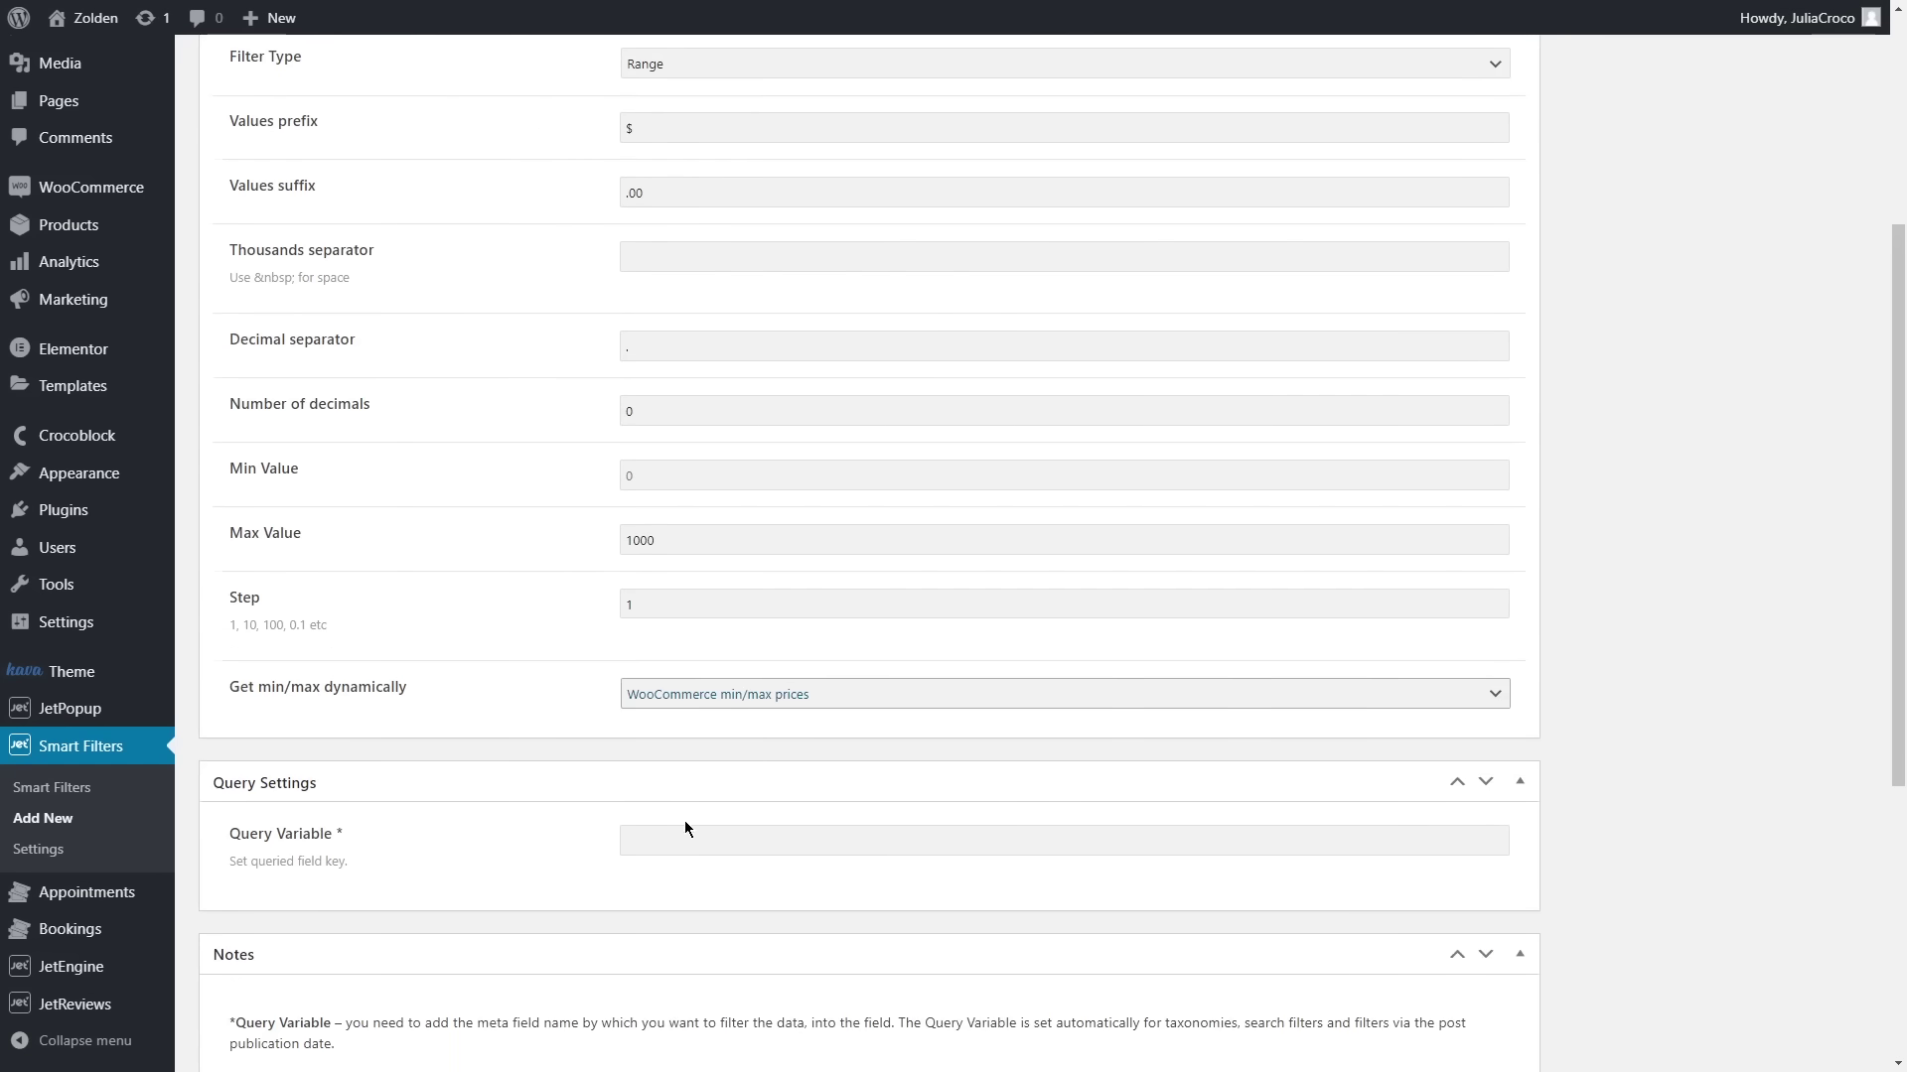
pyautogui.click(656, 840)
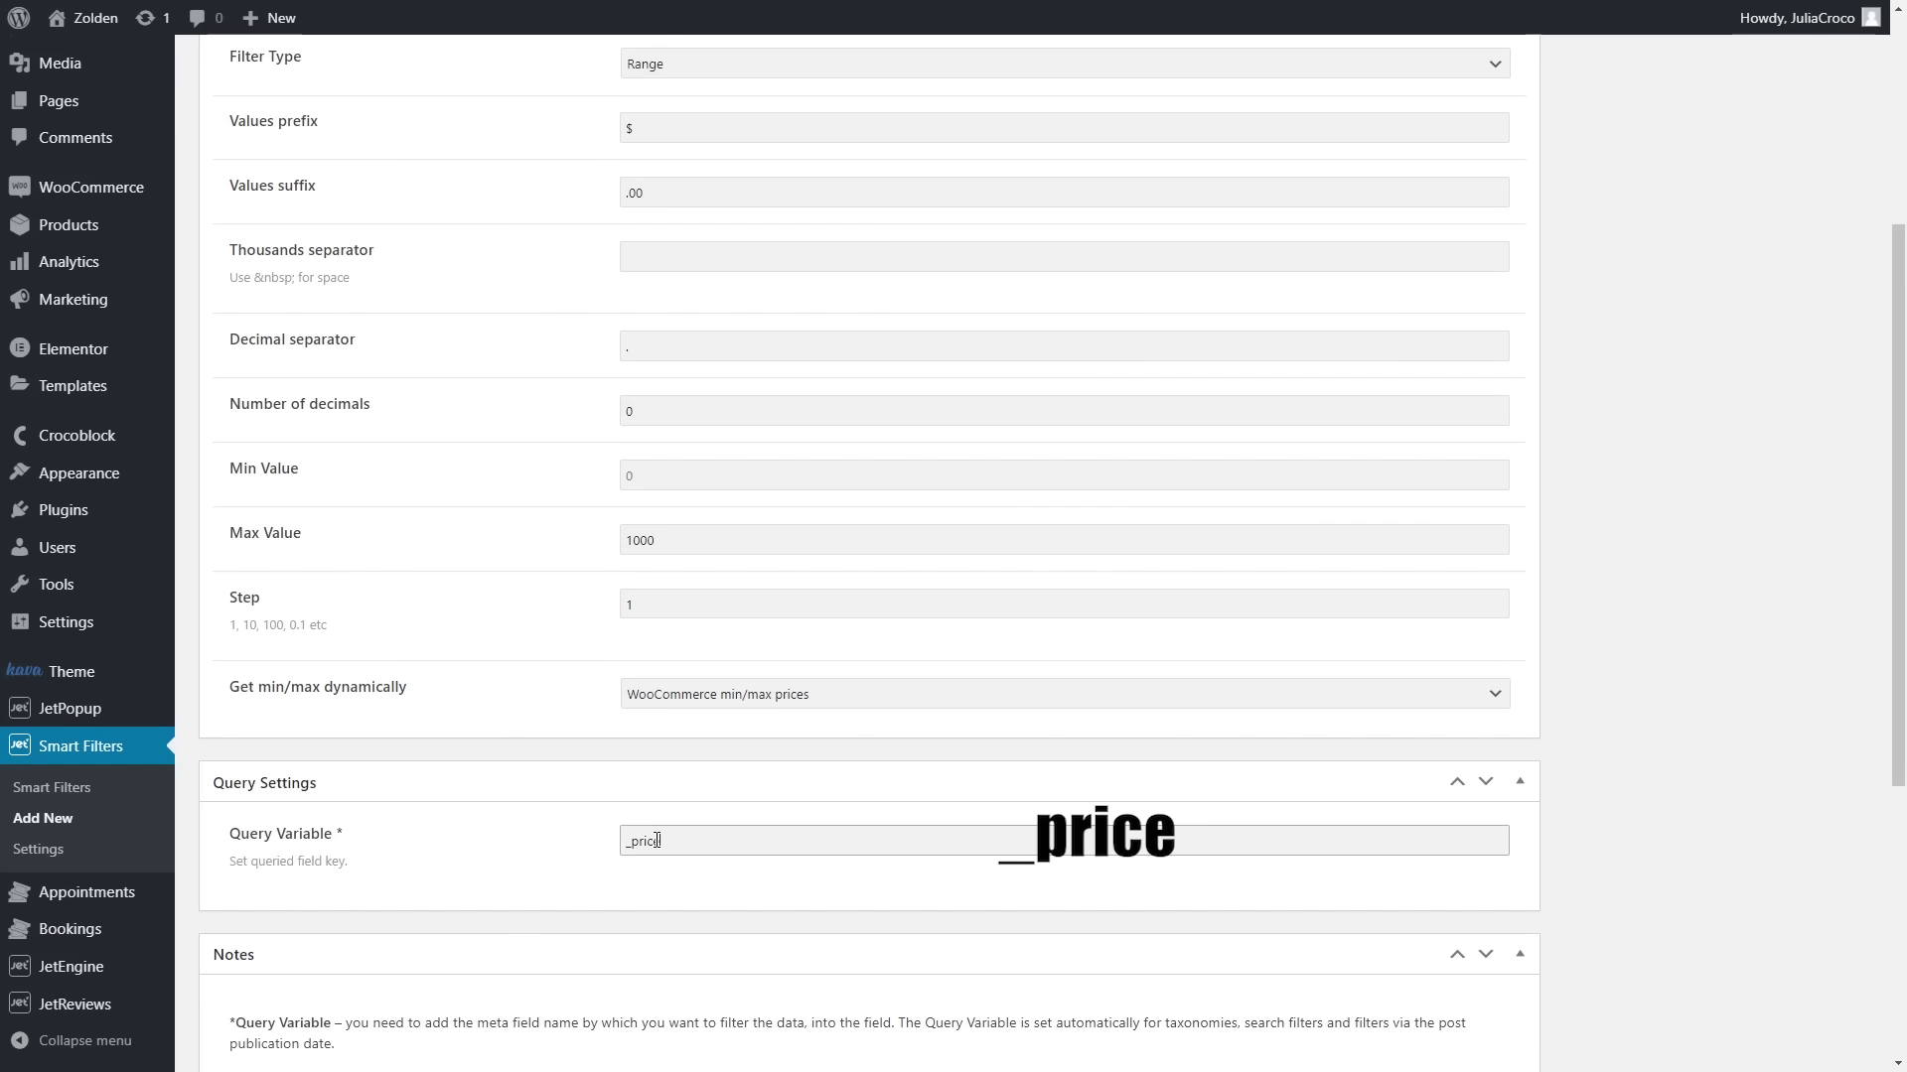
pyautogui.middleClick(1655, 634)
pyautogui.scroll(4, 1655, 565)
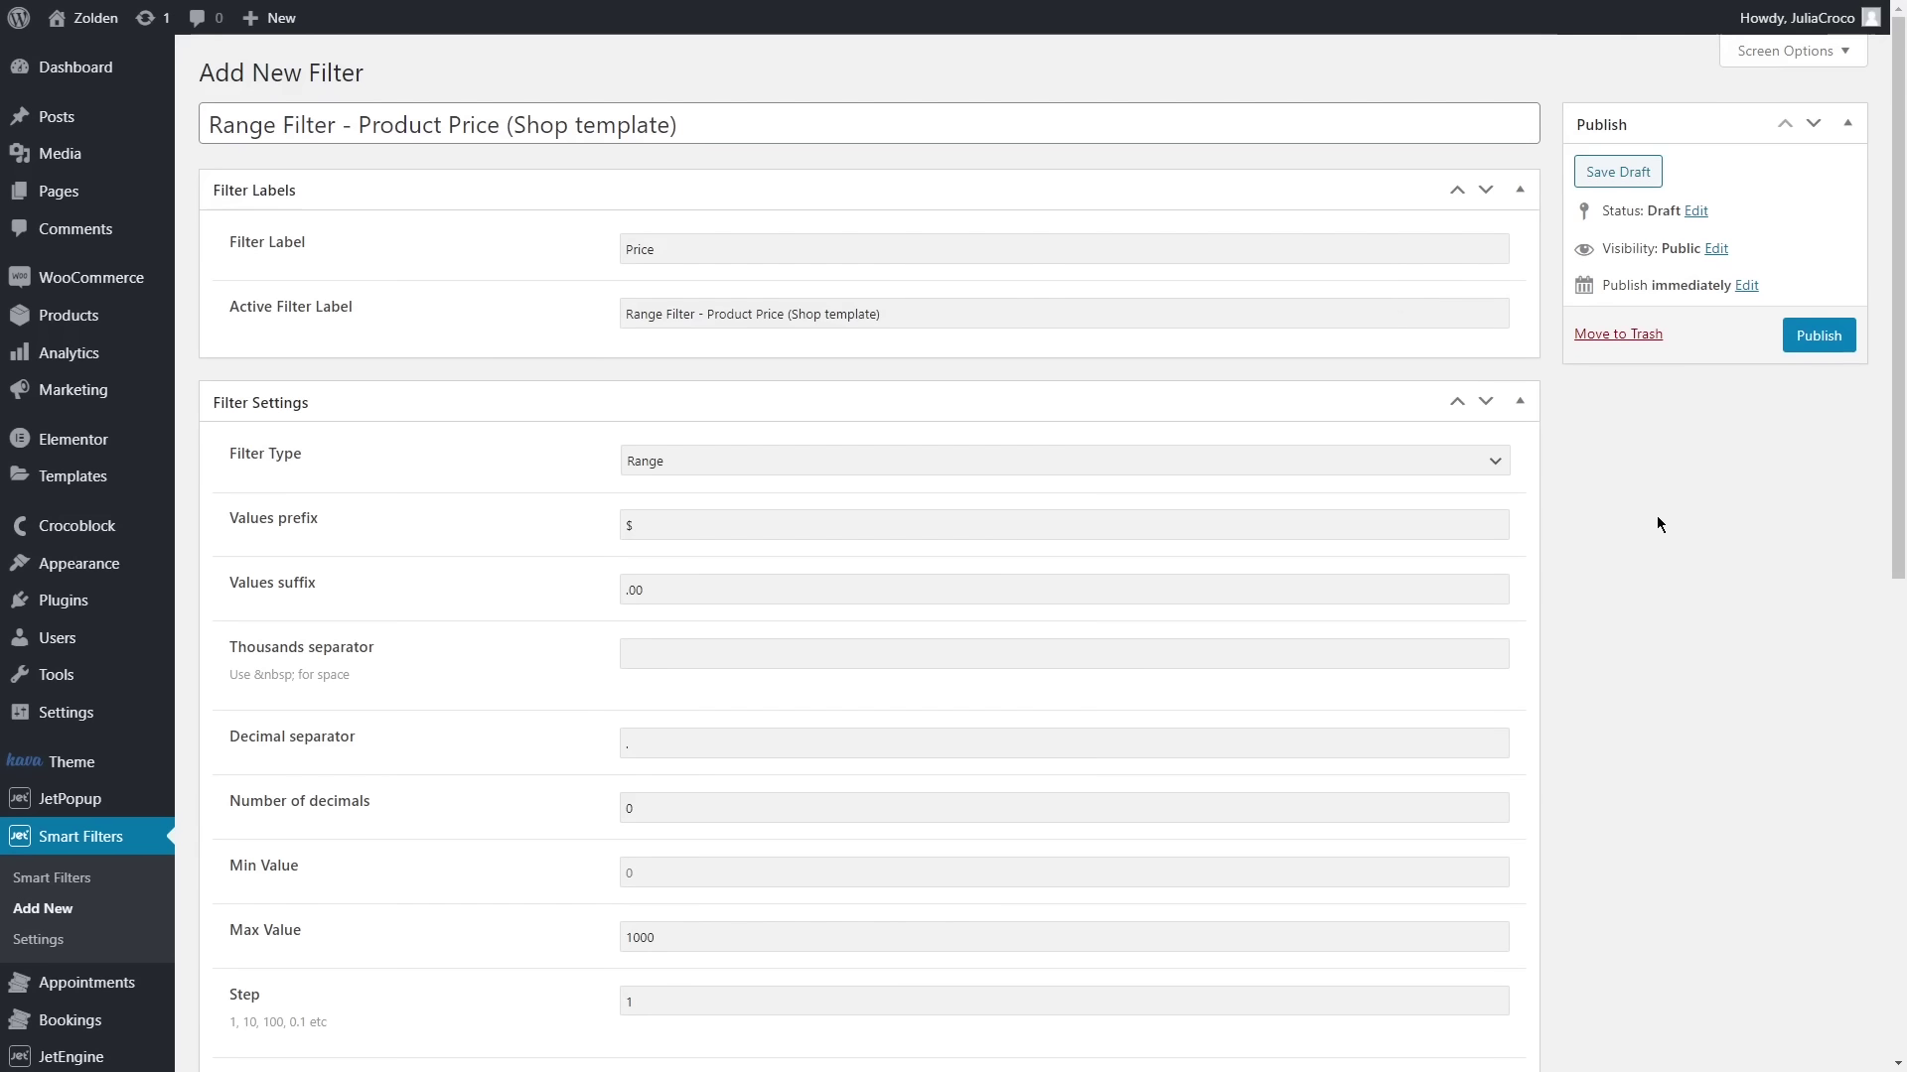
pyautogui.click(1816, 334)
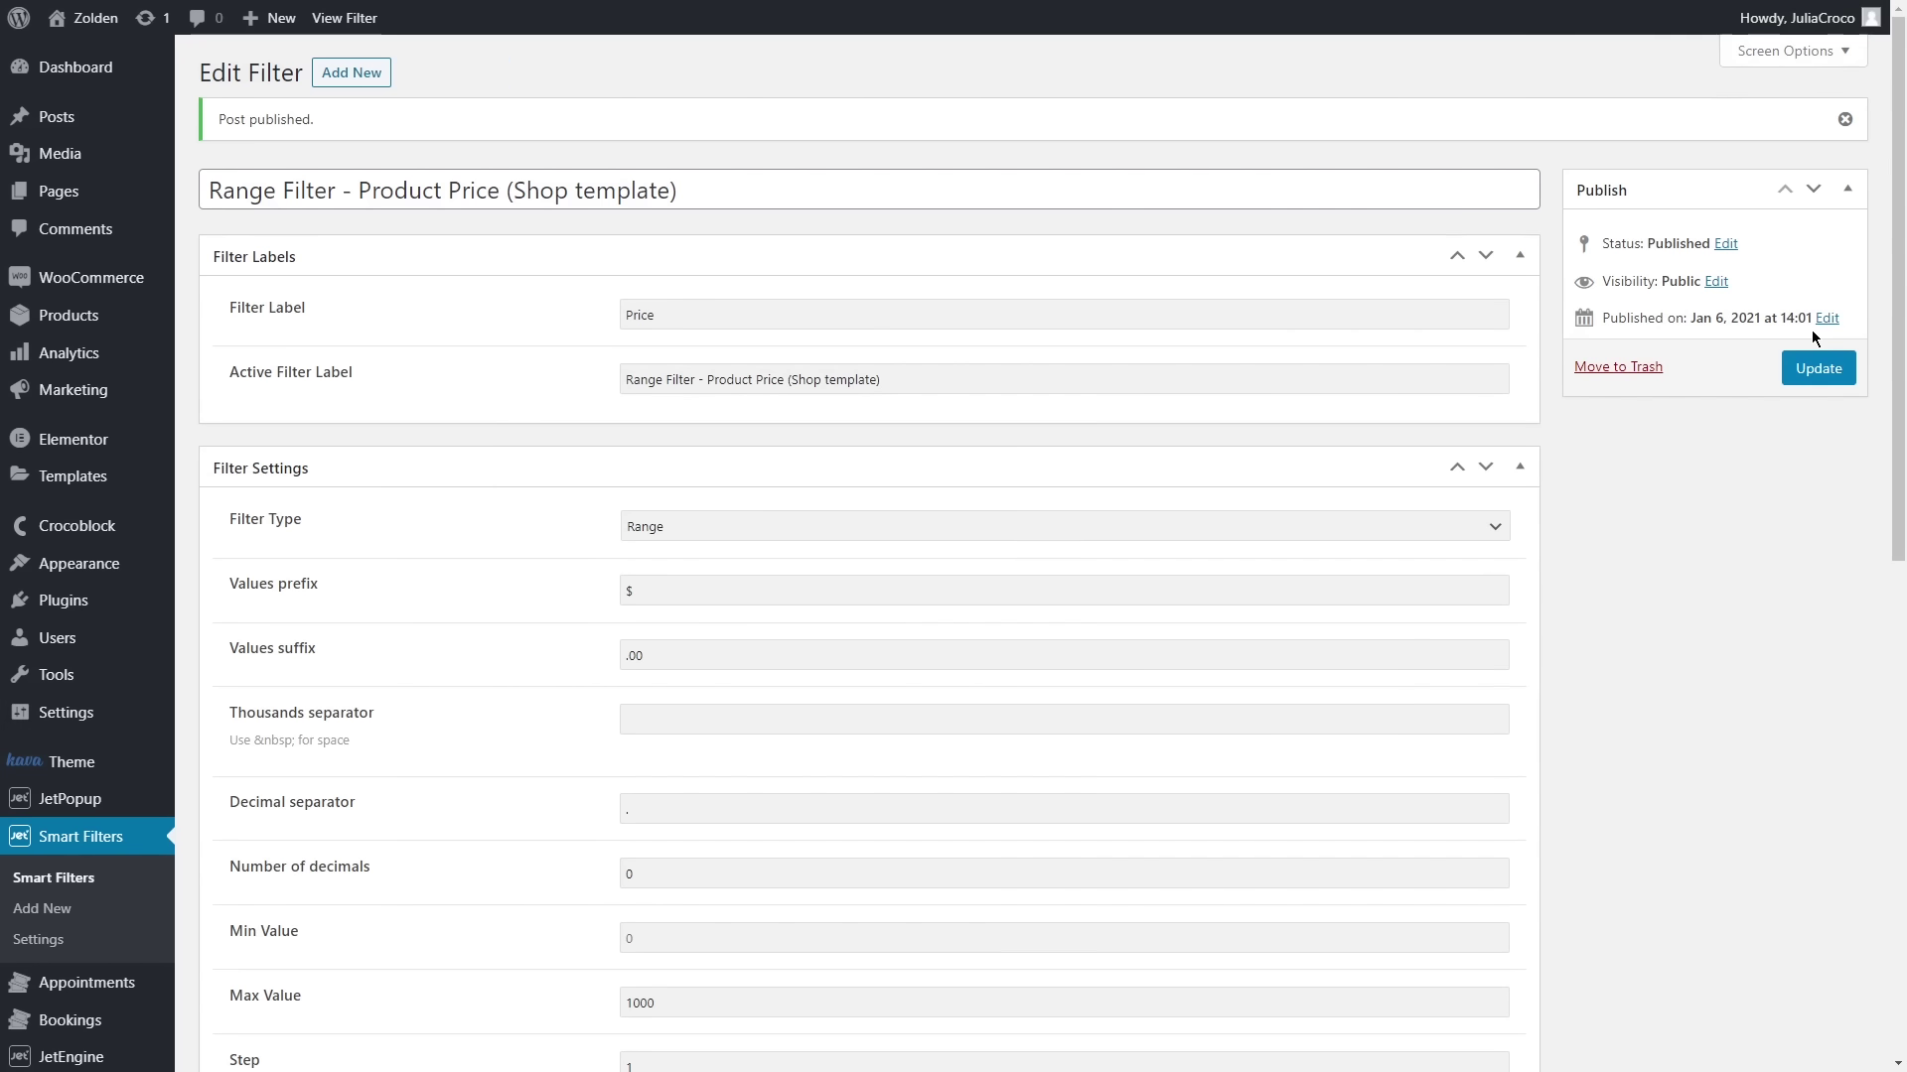
# - Open the Shop template from the Woo Page Builder list in Elementor
pyautogui.moveTo(111, 530)
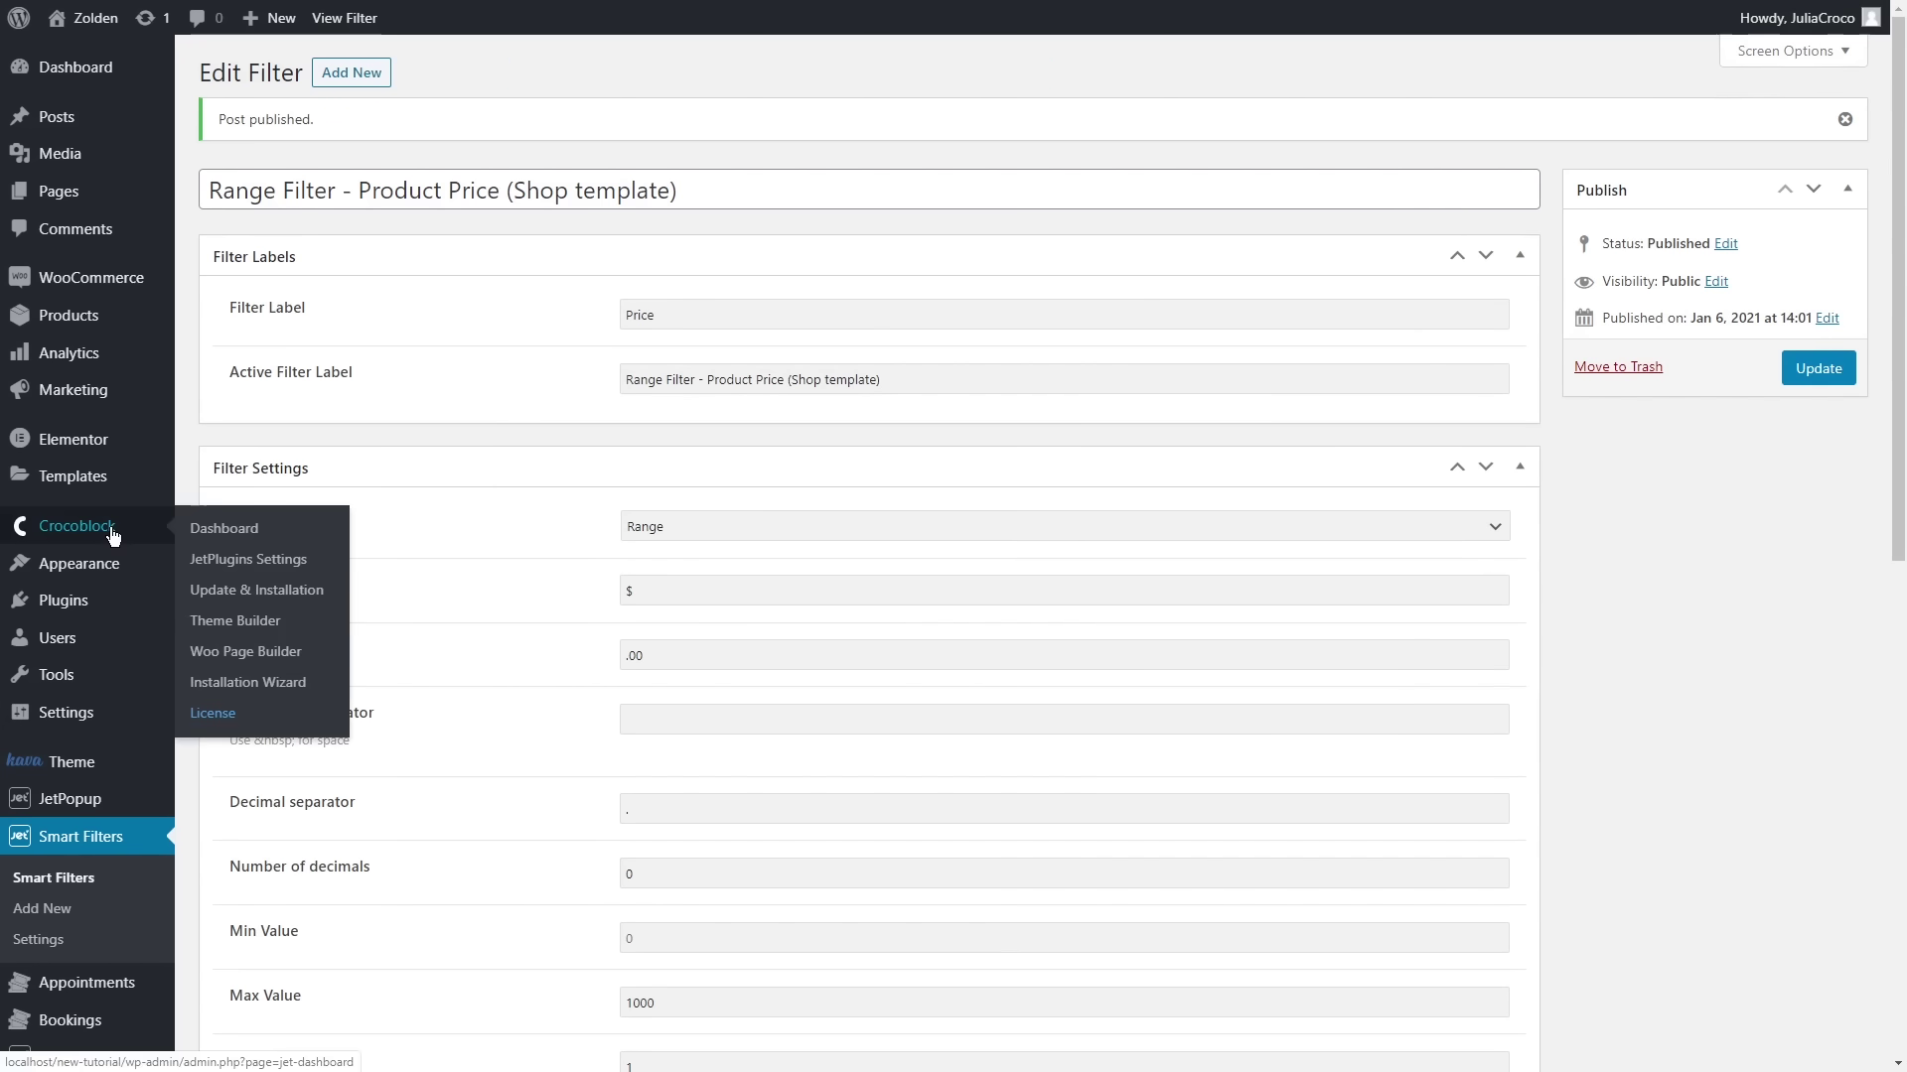
pyautogui.click(269, 658)
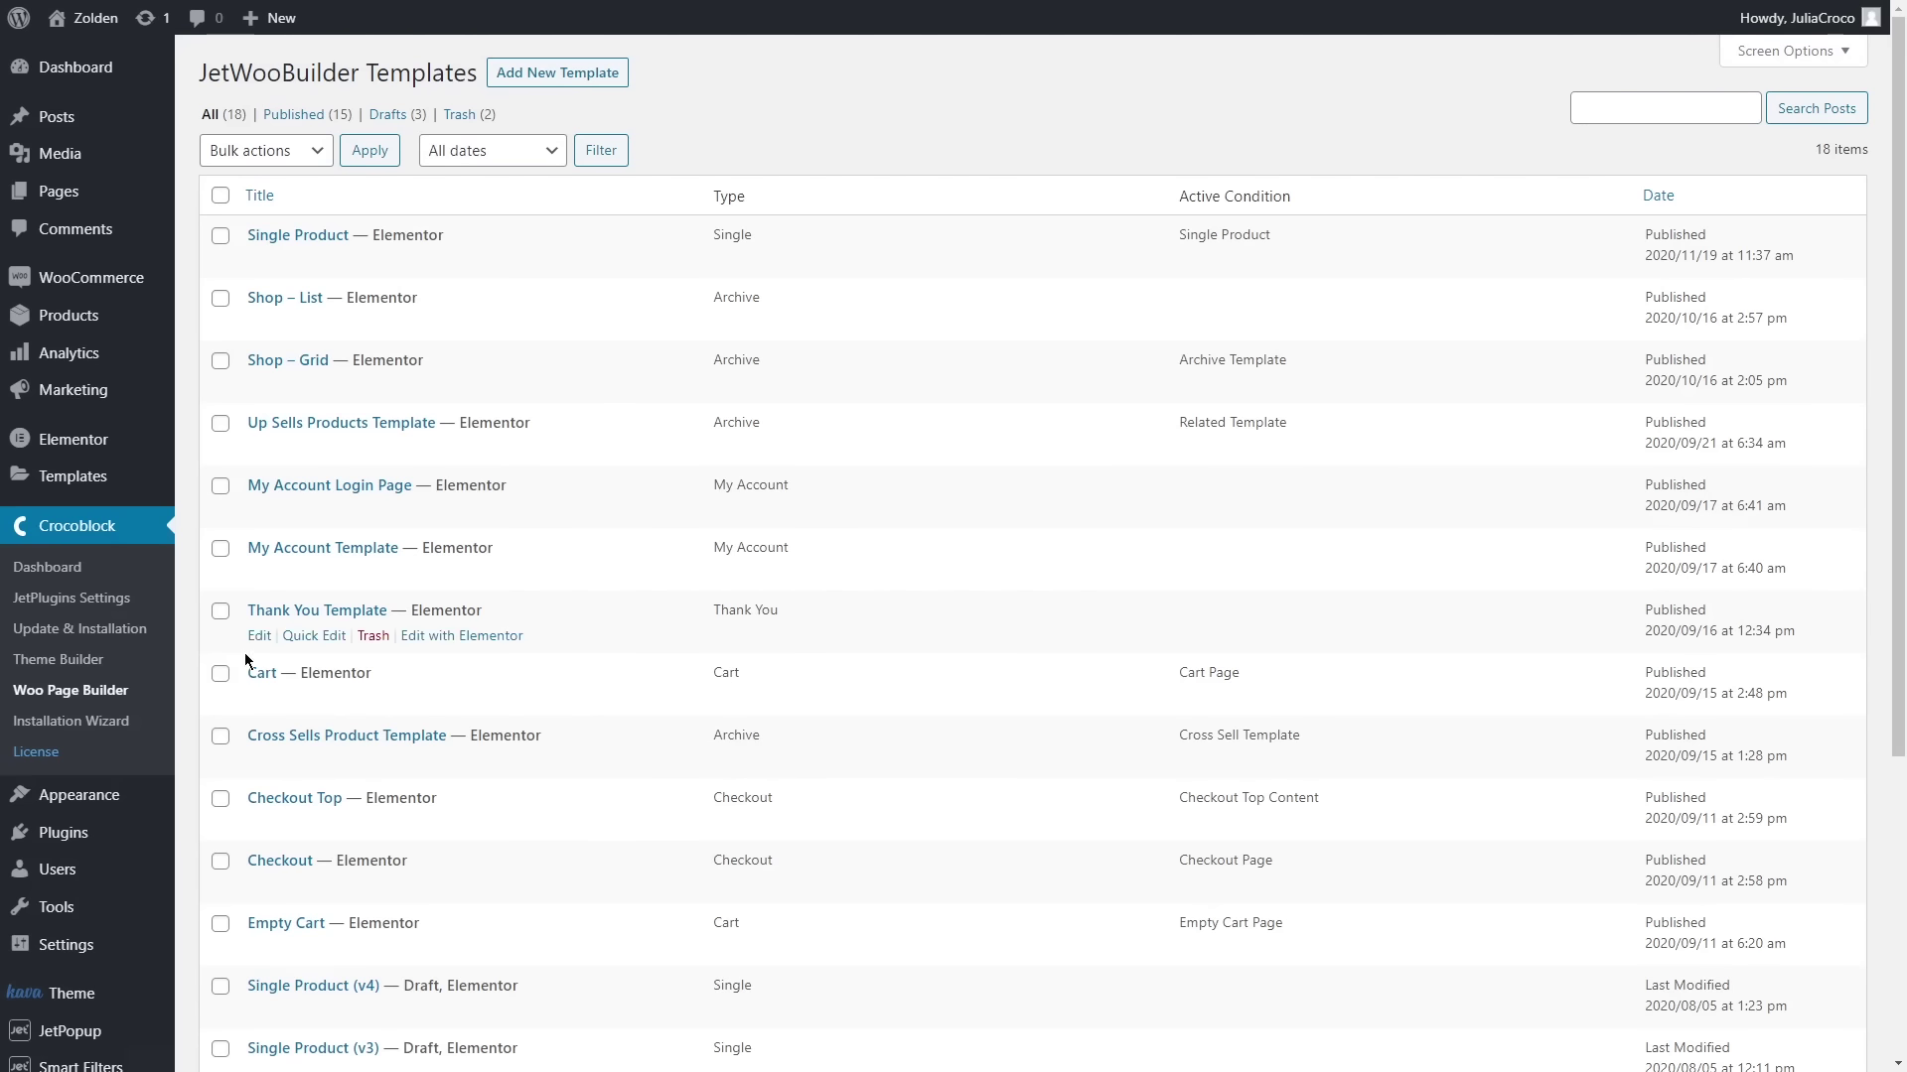
pyautogui.scroll(-2, 185, 741)
pyautogui.scroll(-3, 187, 739)
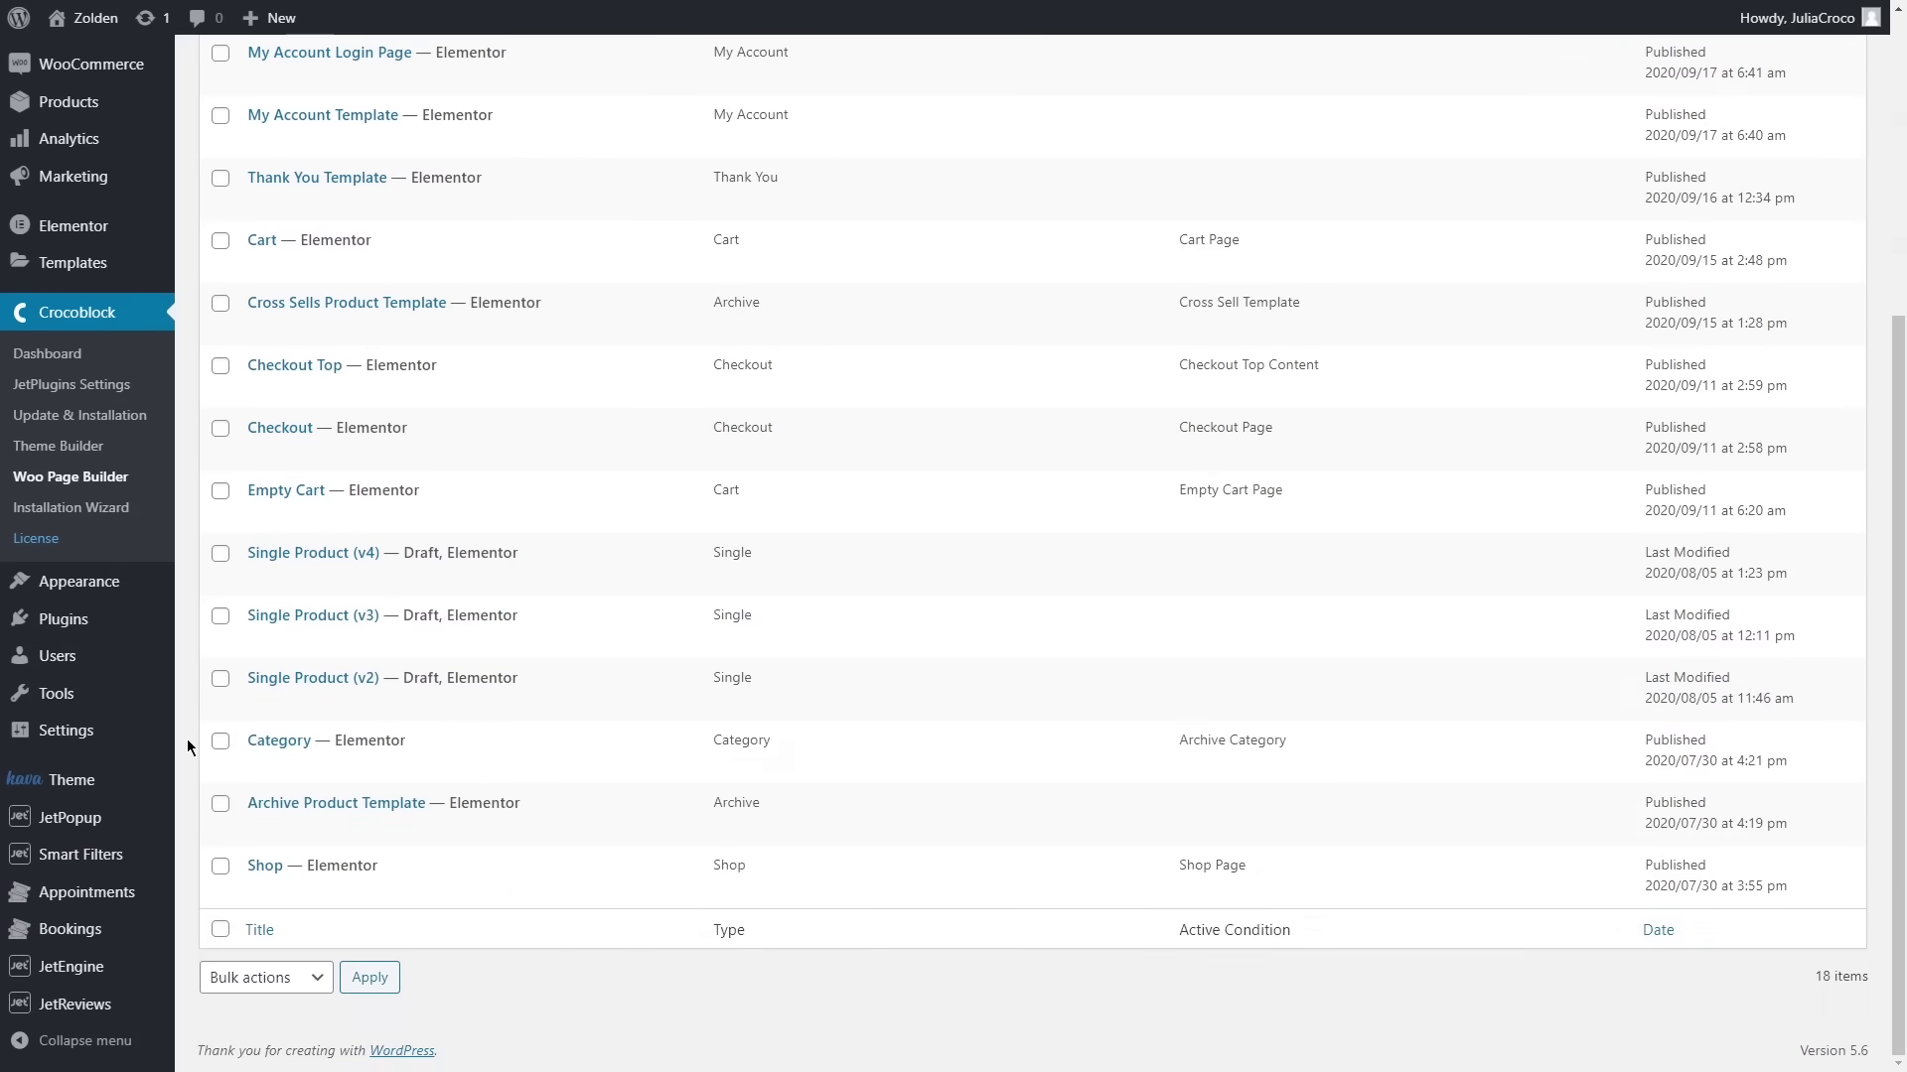
pyautogui.click(463, 893)
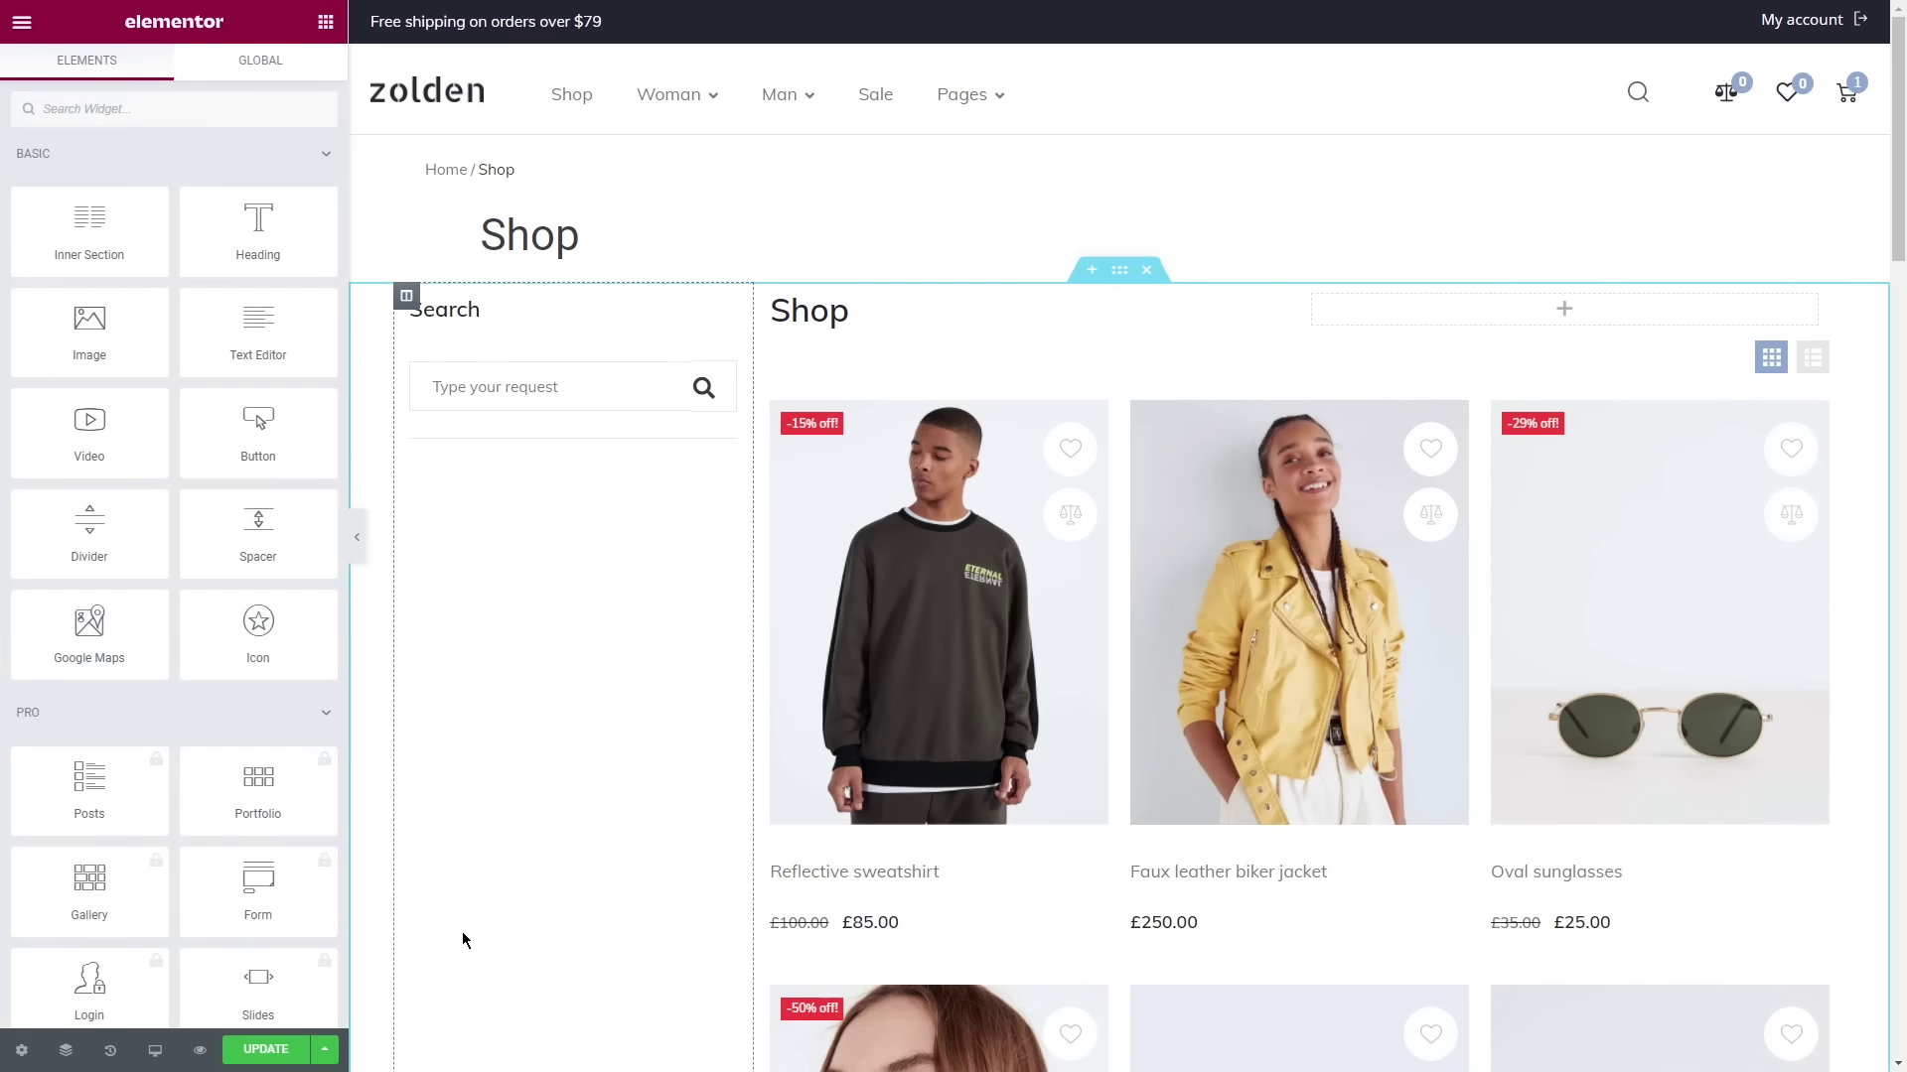
# - Add a Checkboxes Filter under the sidebar search using Product Type, targeting WooCommerce Archive, with label shown
pyautogui.click(116, 106)
pyautogui.write('checkboxes')
pyautogui.moveTo(90, 179); pyautogui.dragTo(566, 479)
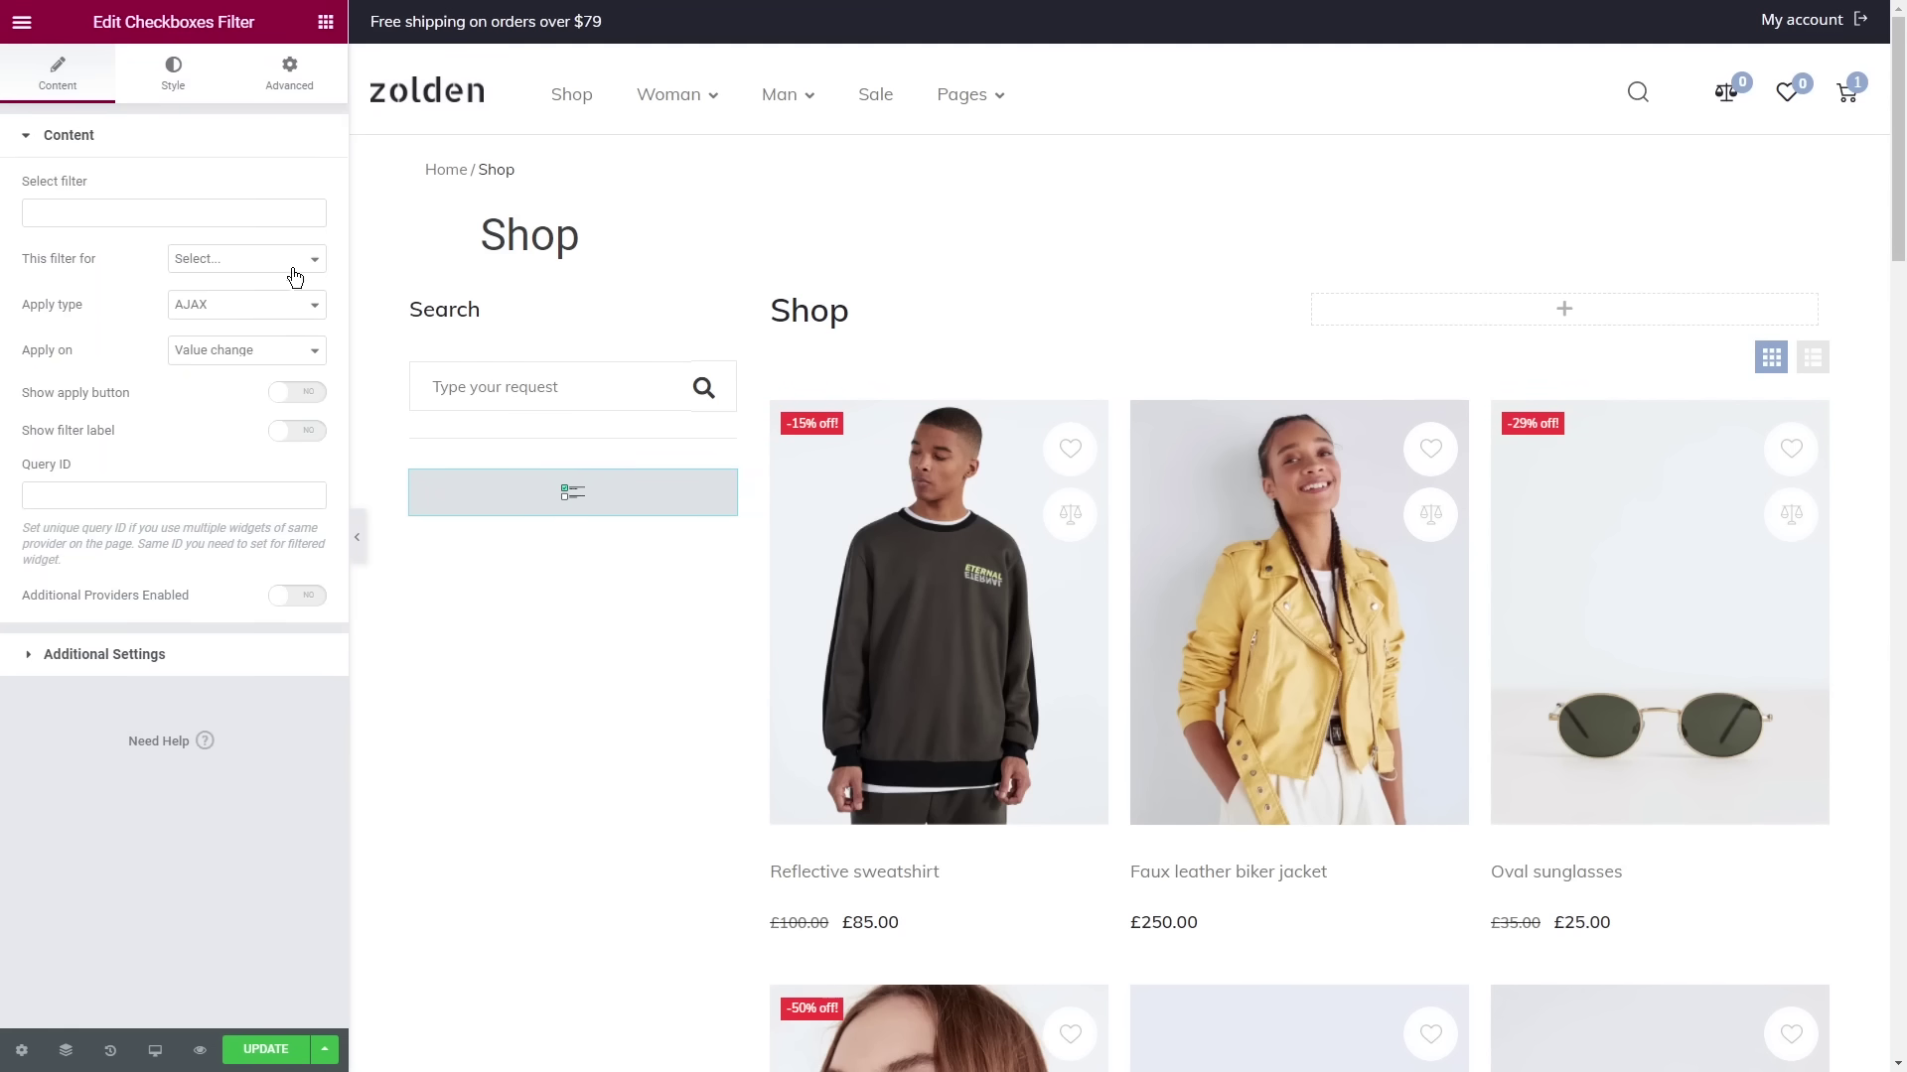
pyautogui.click(184, 213)
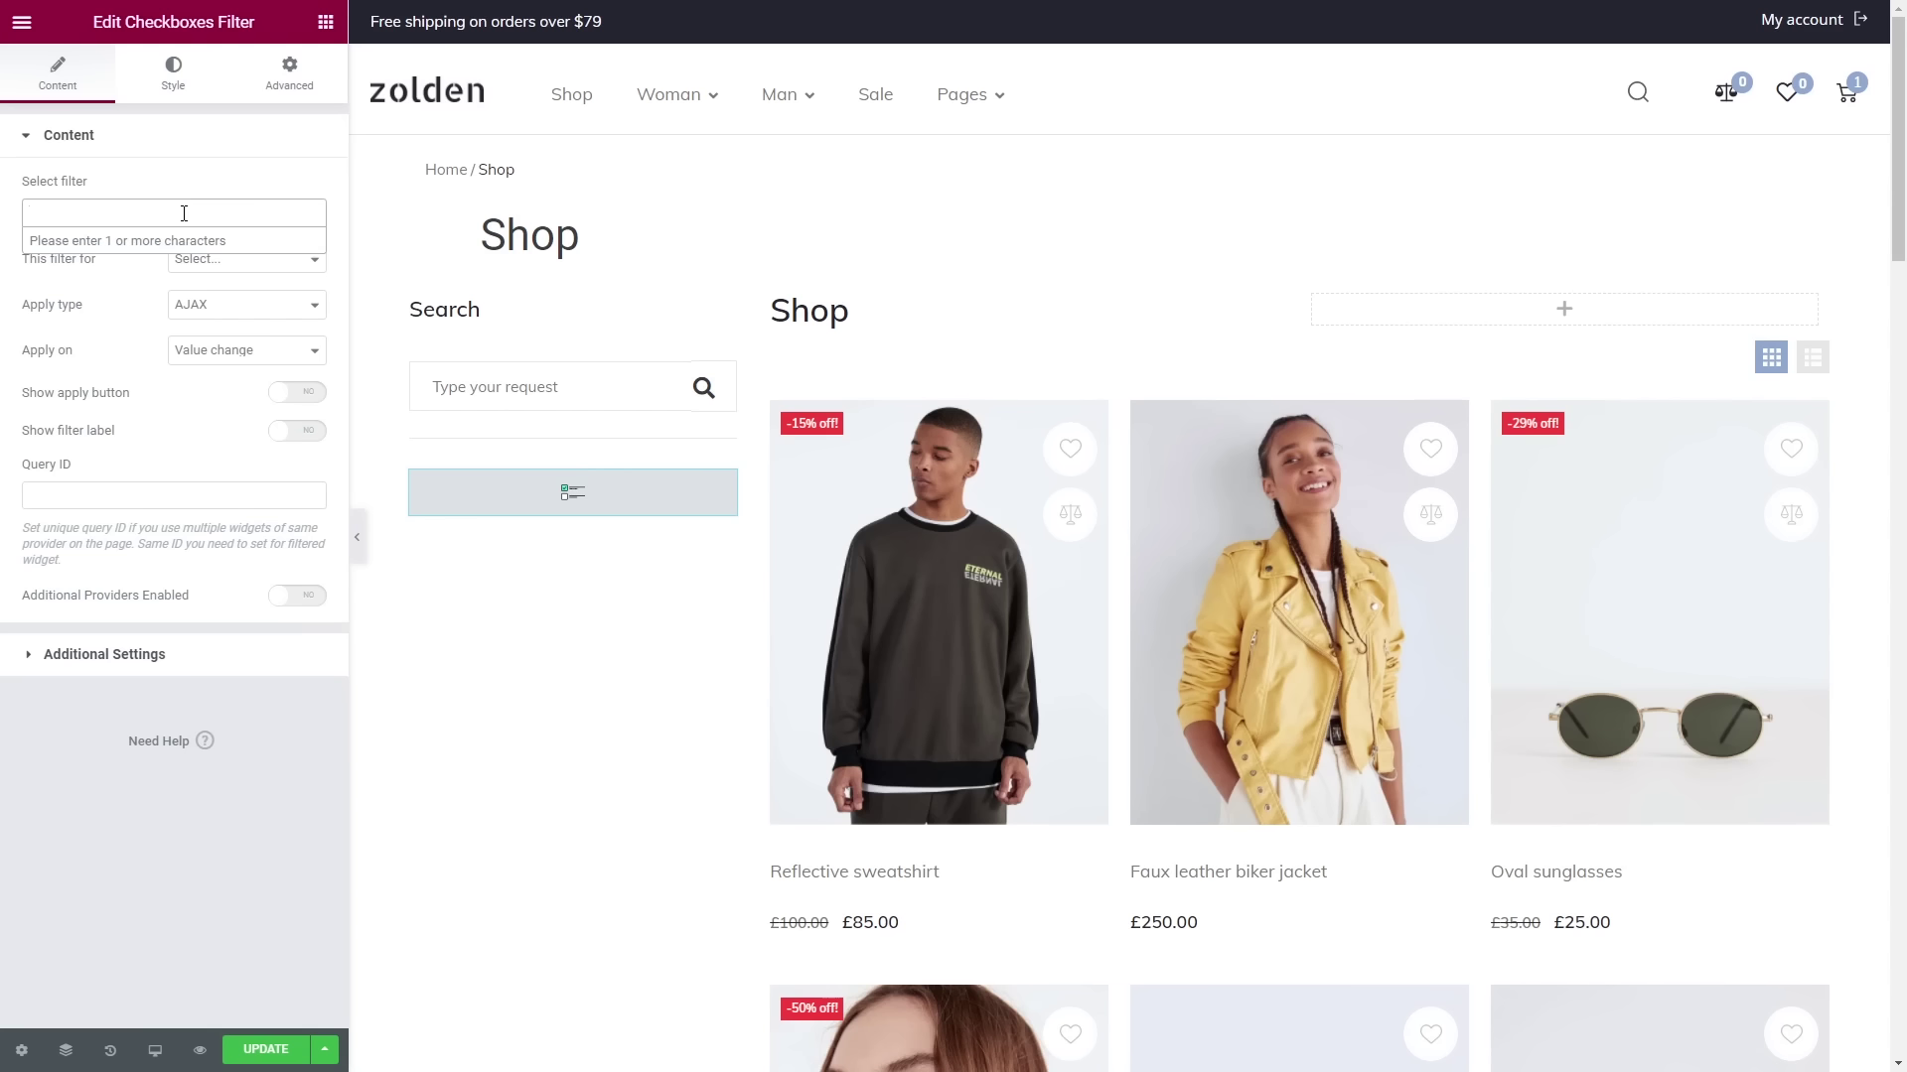
pyautogui.write('checkboxes')
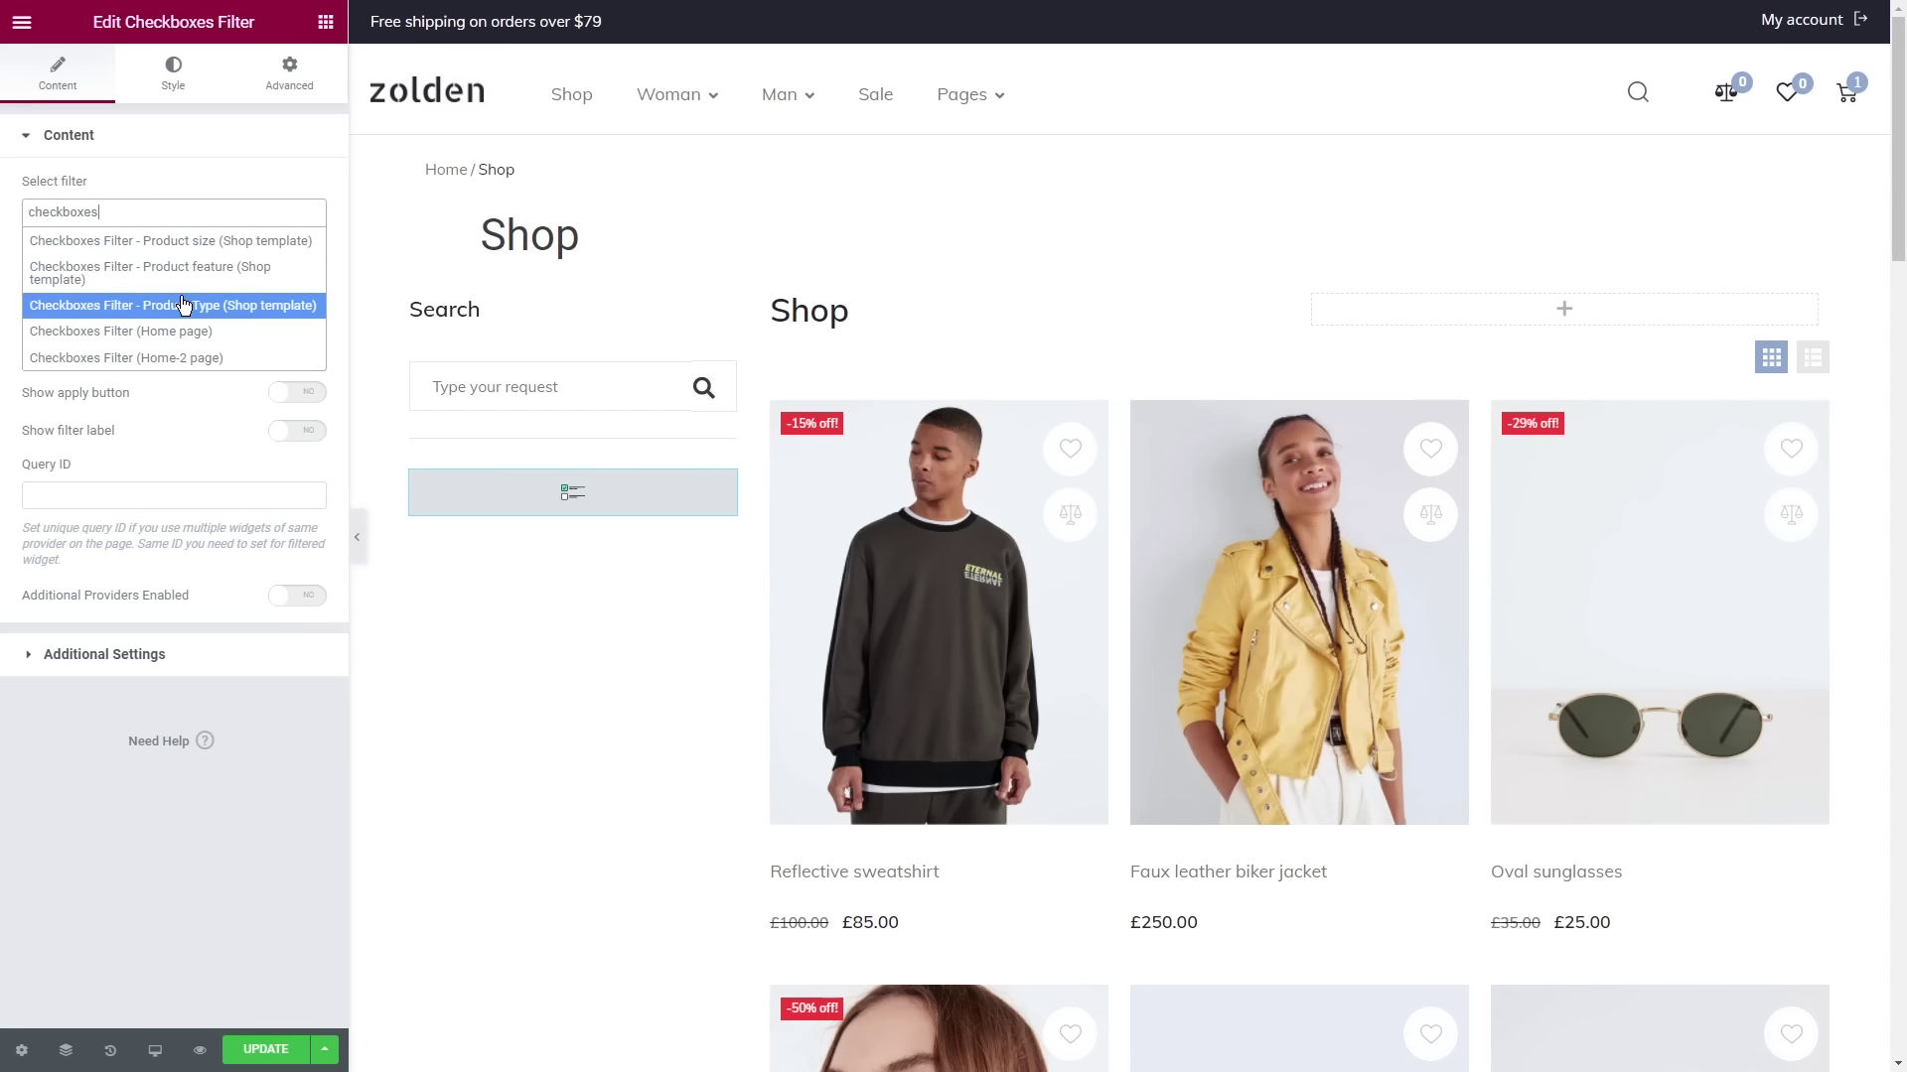
pyautogui.click(184, 304)
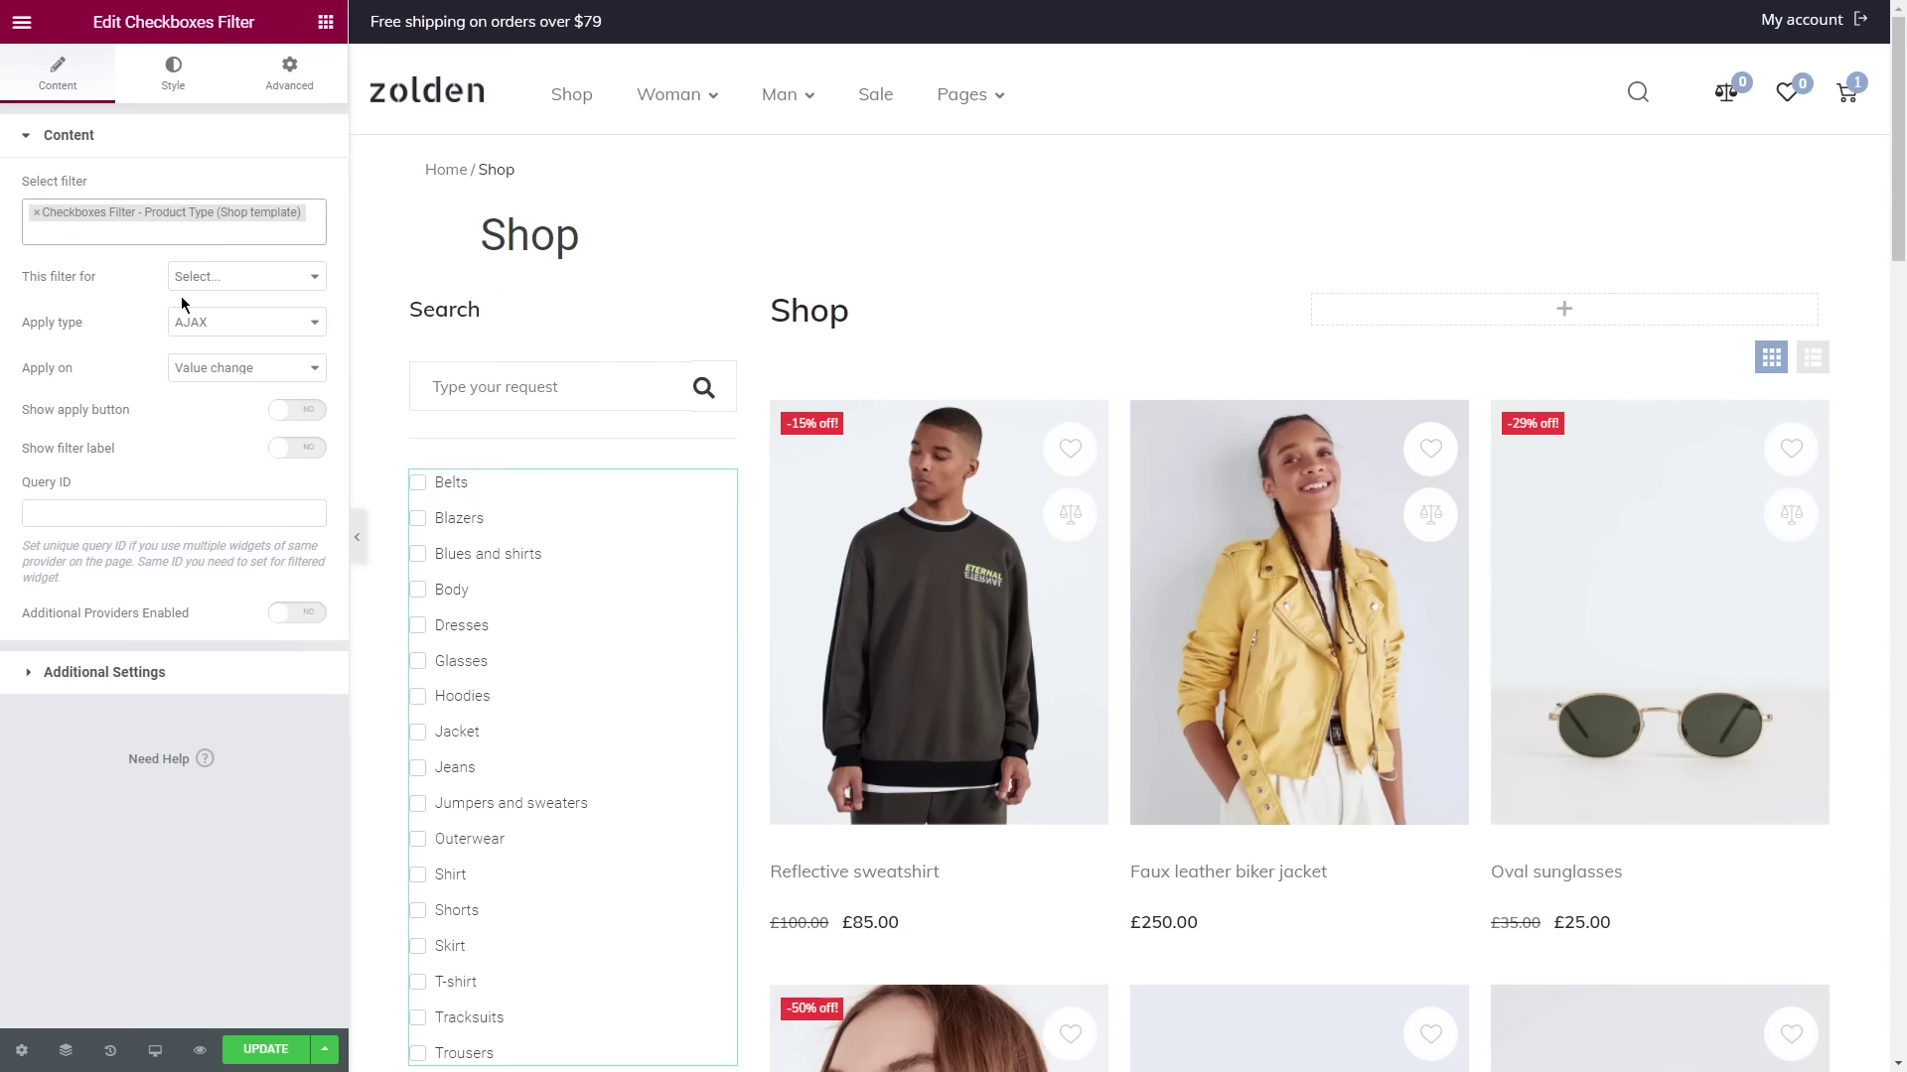
pyautogui.click(238, 276)
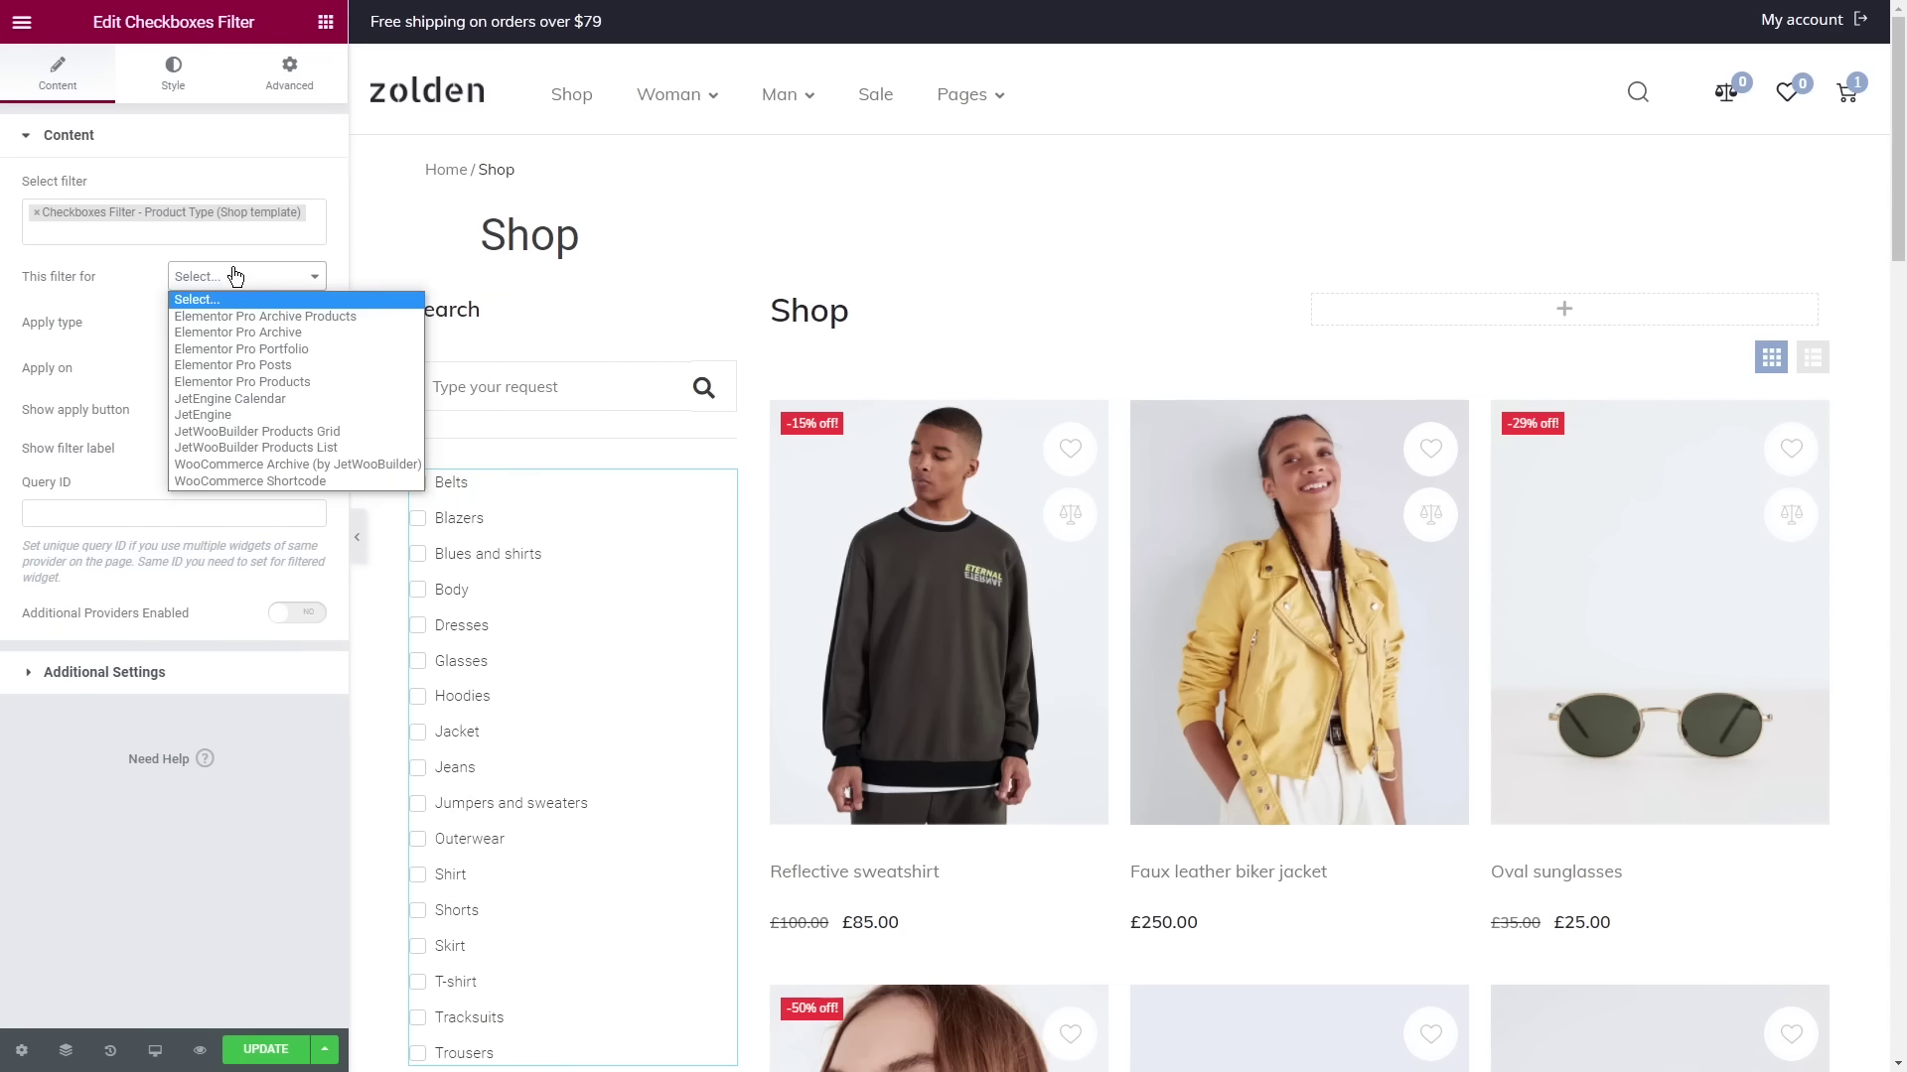
pyautogui.click(295, 465)
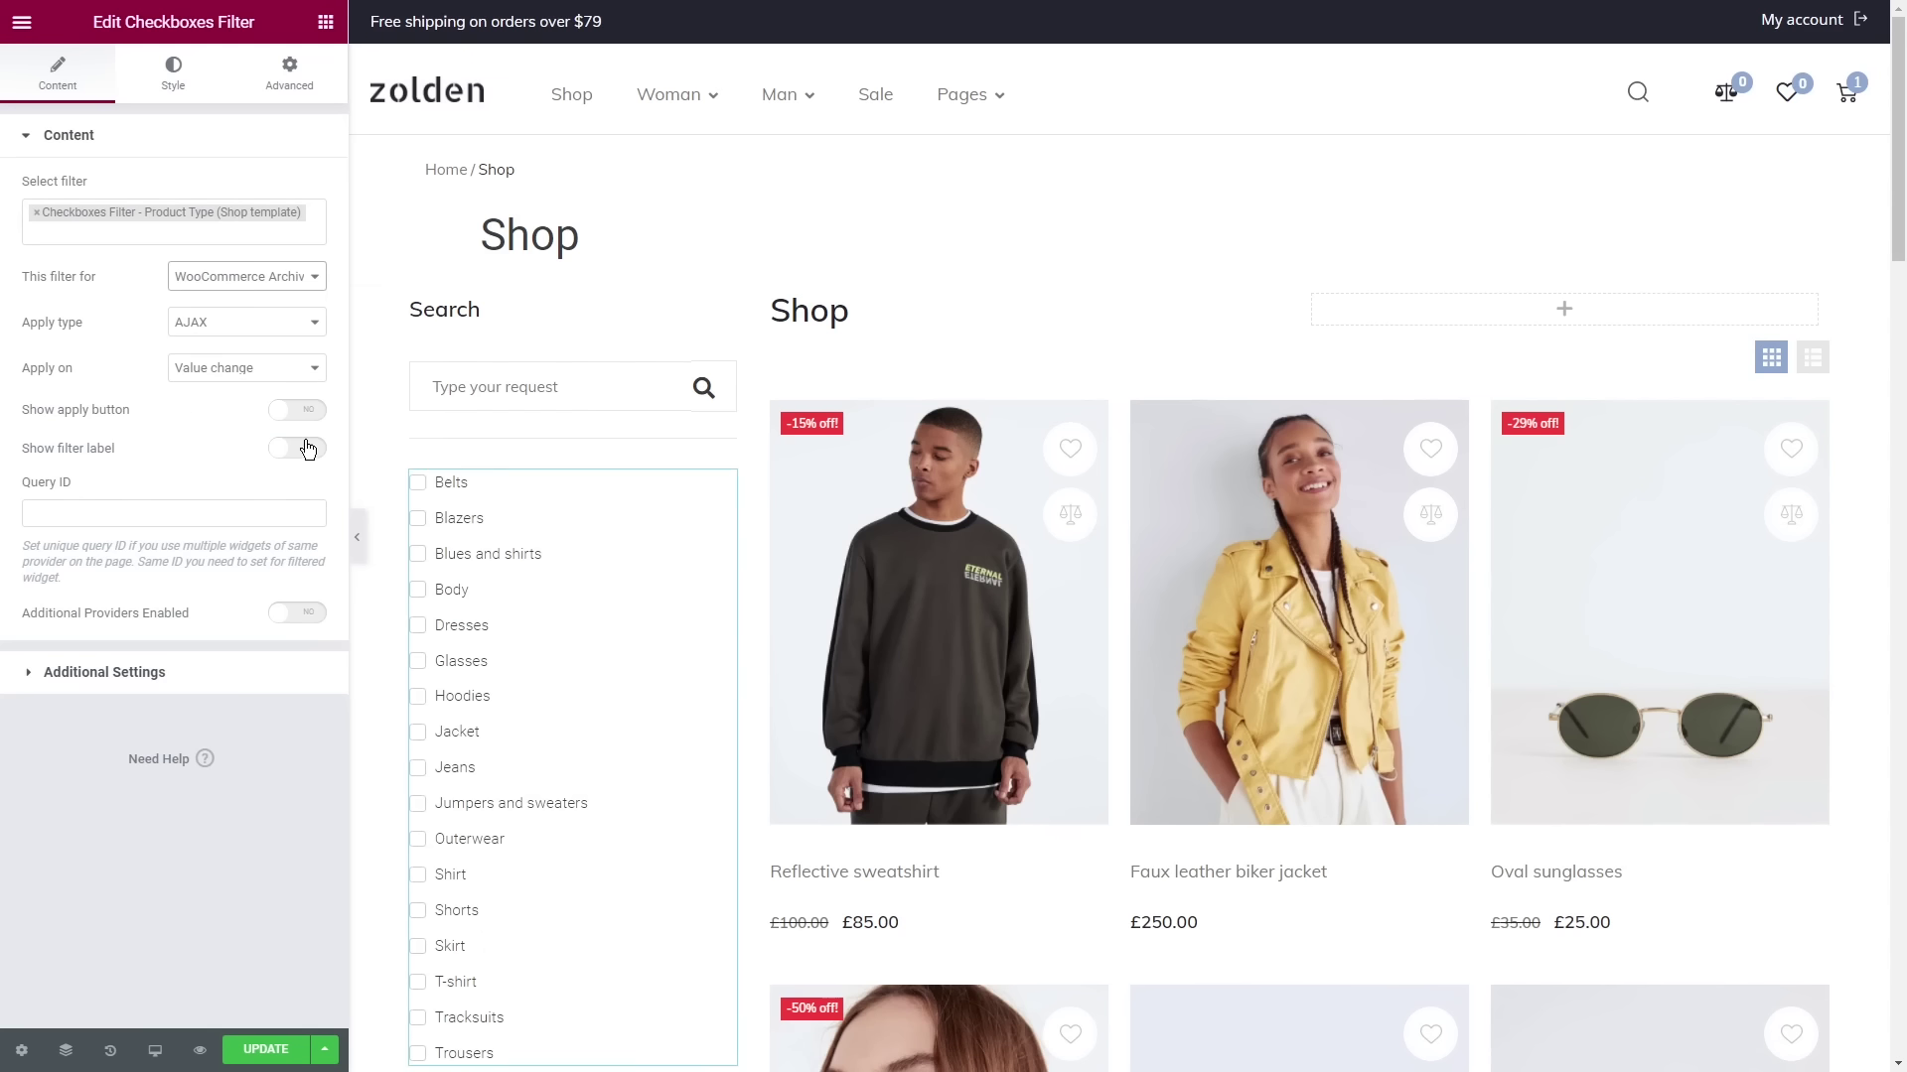
pyautogui.click(308, 449)
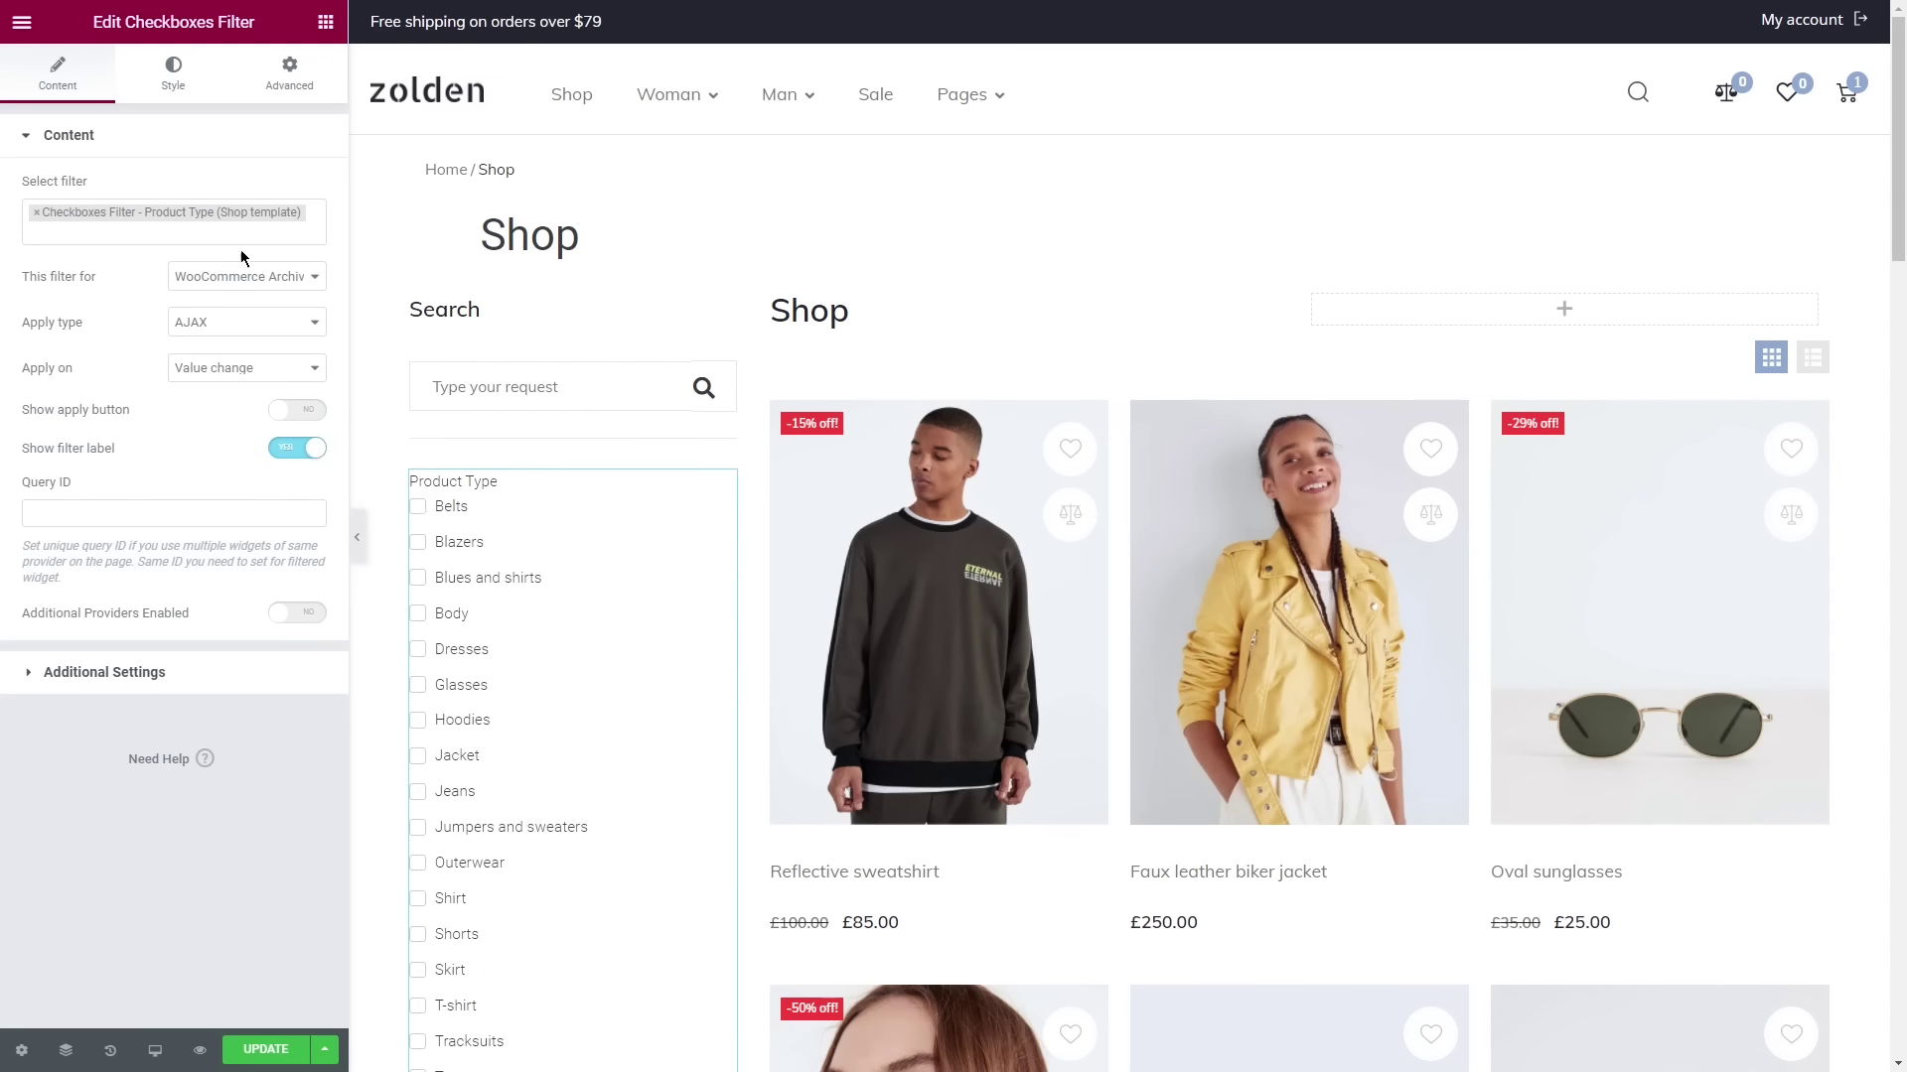
# - Set the horizontal offset, item spacing and nested left offset to 0 in Style
pyautogui.click(174, 75)
pyautogui.doubleClick(273, 338)
pyautogui.write('0')
pyautogui.doubleClick(274, 483)
pyautogui.write('0')
pyautogui.doubleClick(267, 567)
# - Adjust the Product Type item typography, checkbox styling and label styling
pyautogui.write('0')
pyautogui.click(195, 637)
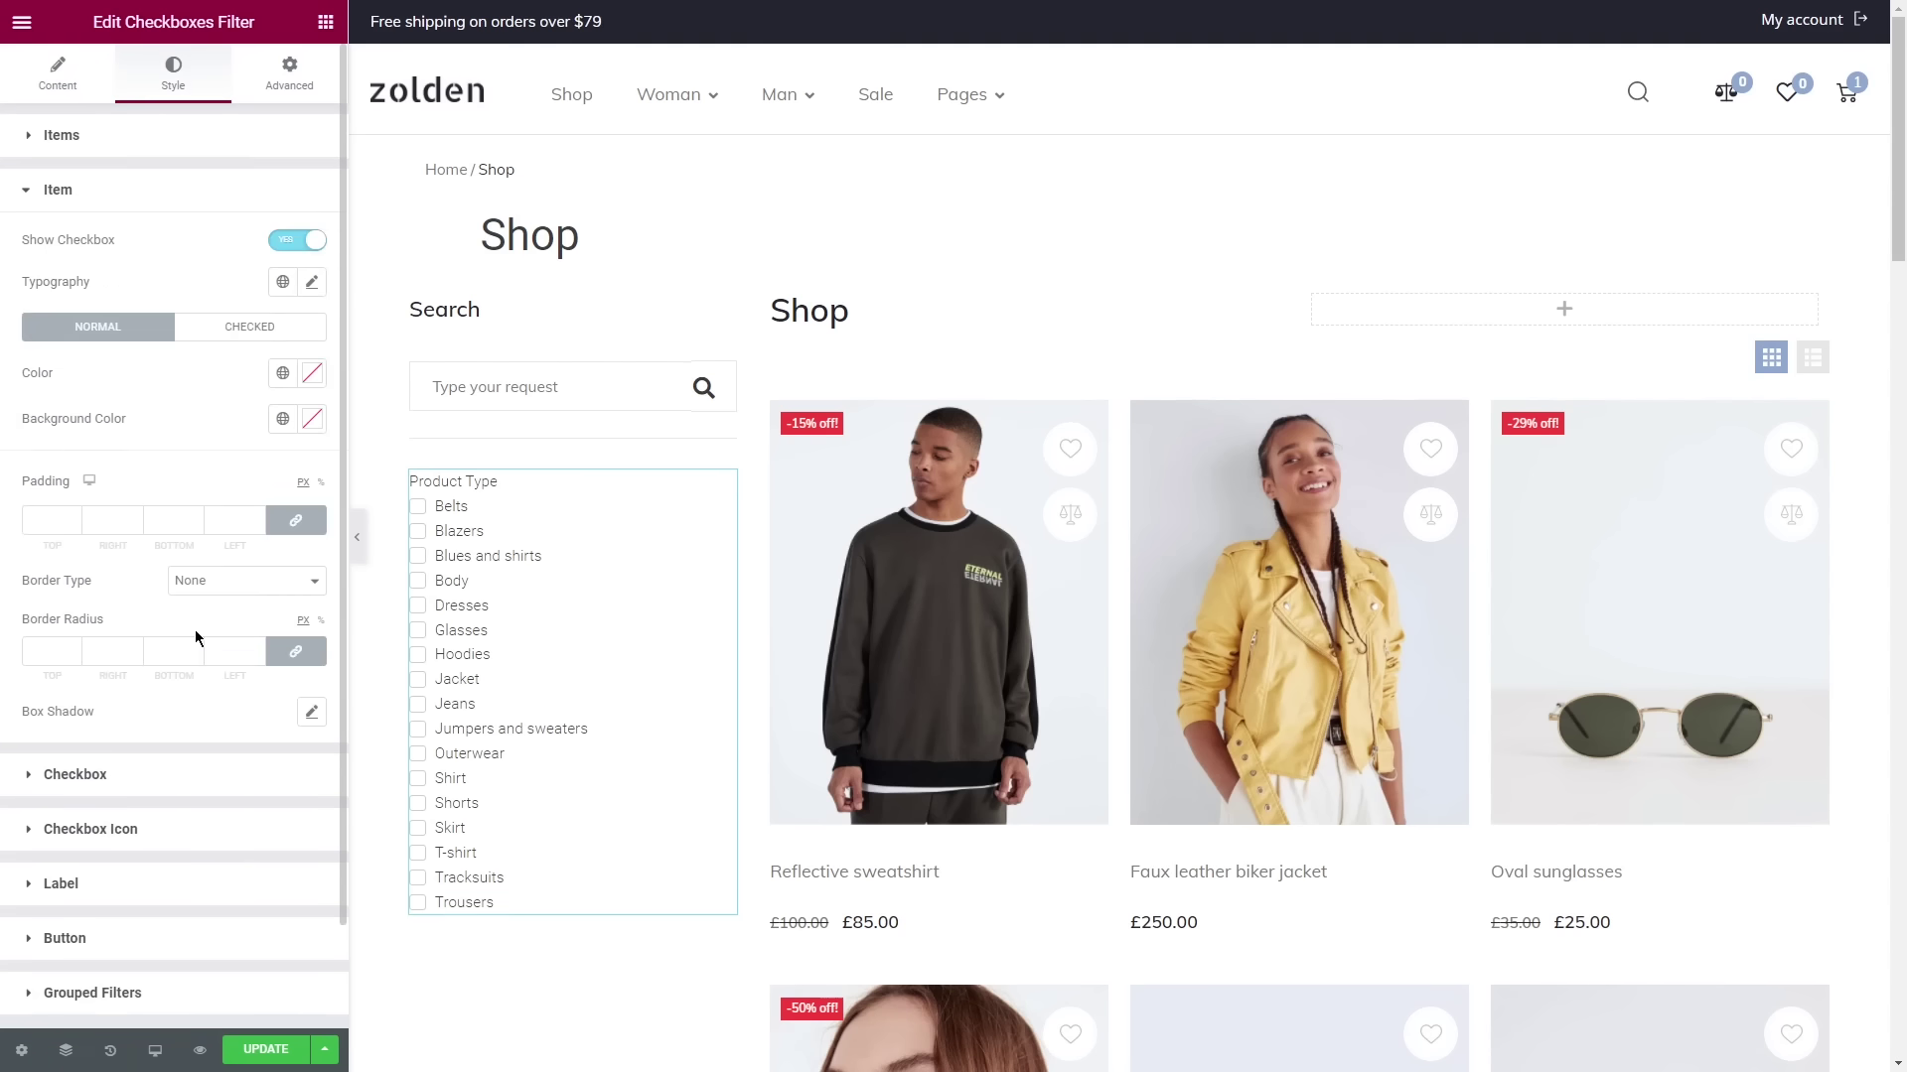
pyautogui.click(312, 282)
pyautogui.scroll(3, 277, 702)
pyautogui.click(308, 283)
pyautogui.click(199, 776)
pyautogui.click(199, 779)
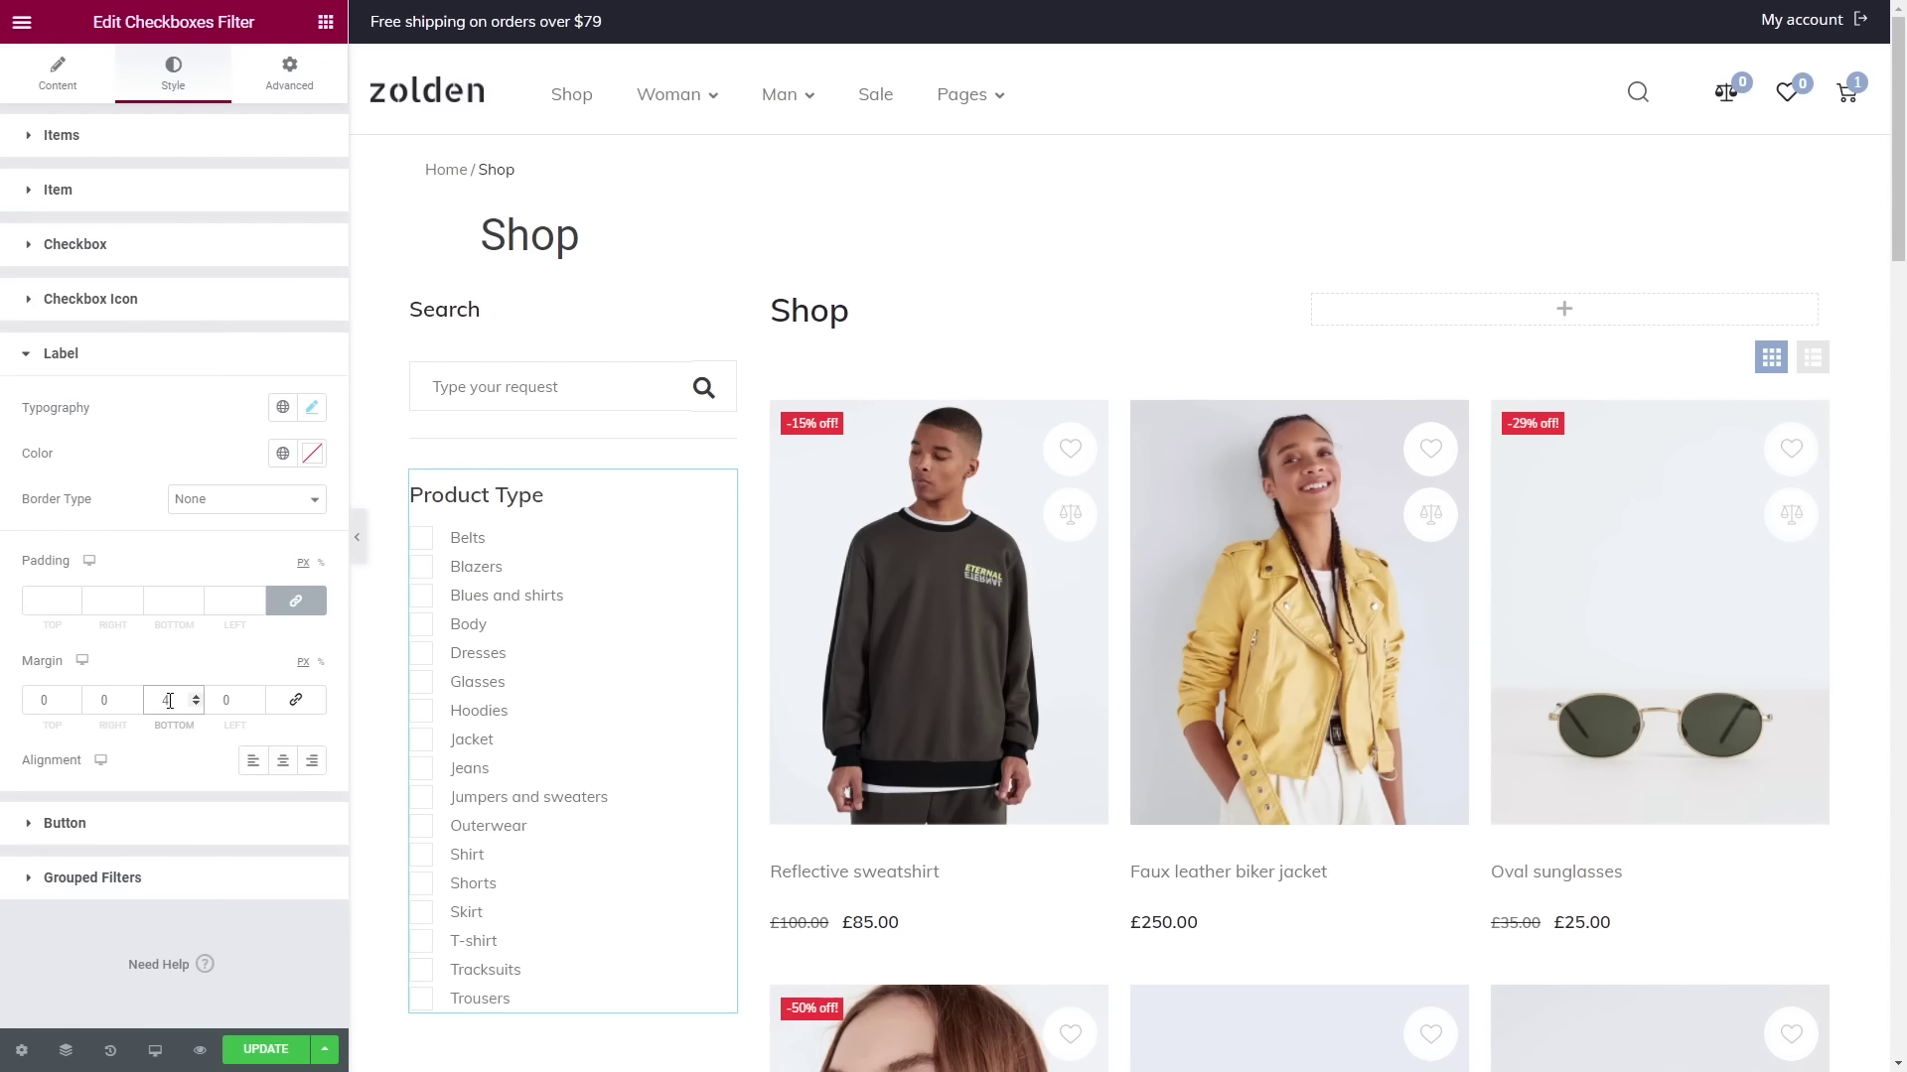
# - Tick and untick Body and Jacket in the preview to test the checkboxes
pyautogui.click(421, 625)
pyautogui.click(421, 740)
pyautogui.click(422, 745)
pyautogui.click(420, 630)
# - Add a Select Filter below Product Type using Product length, targeting WooCommerce Archive, with label shown
pyautogui.click(326, 21)
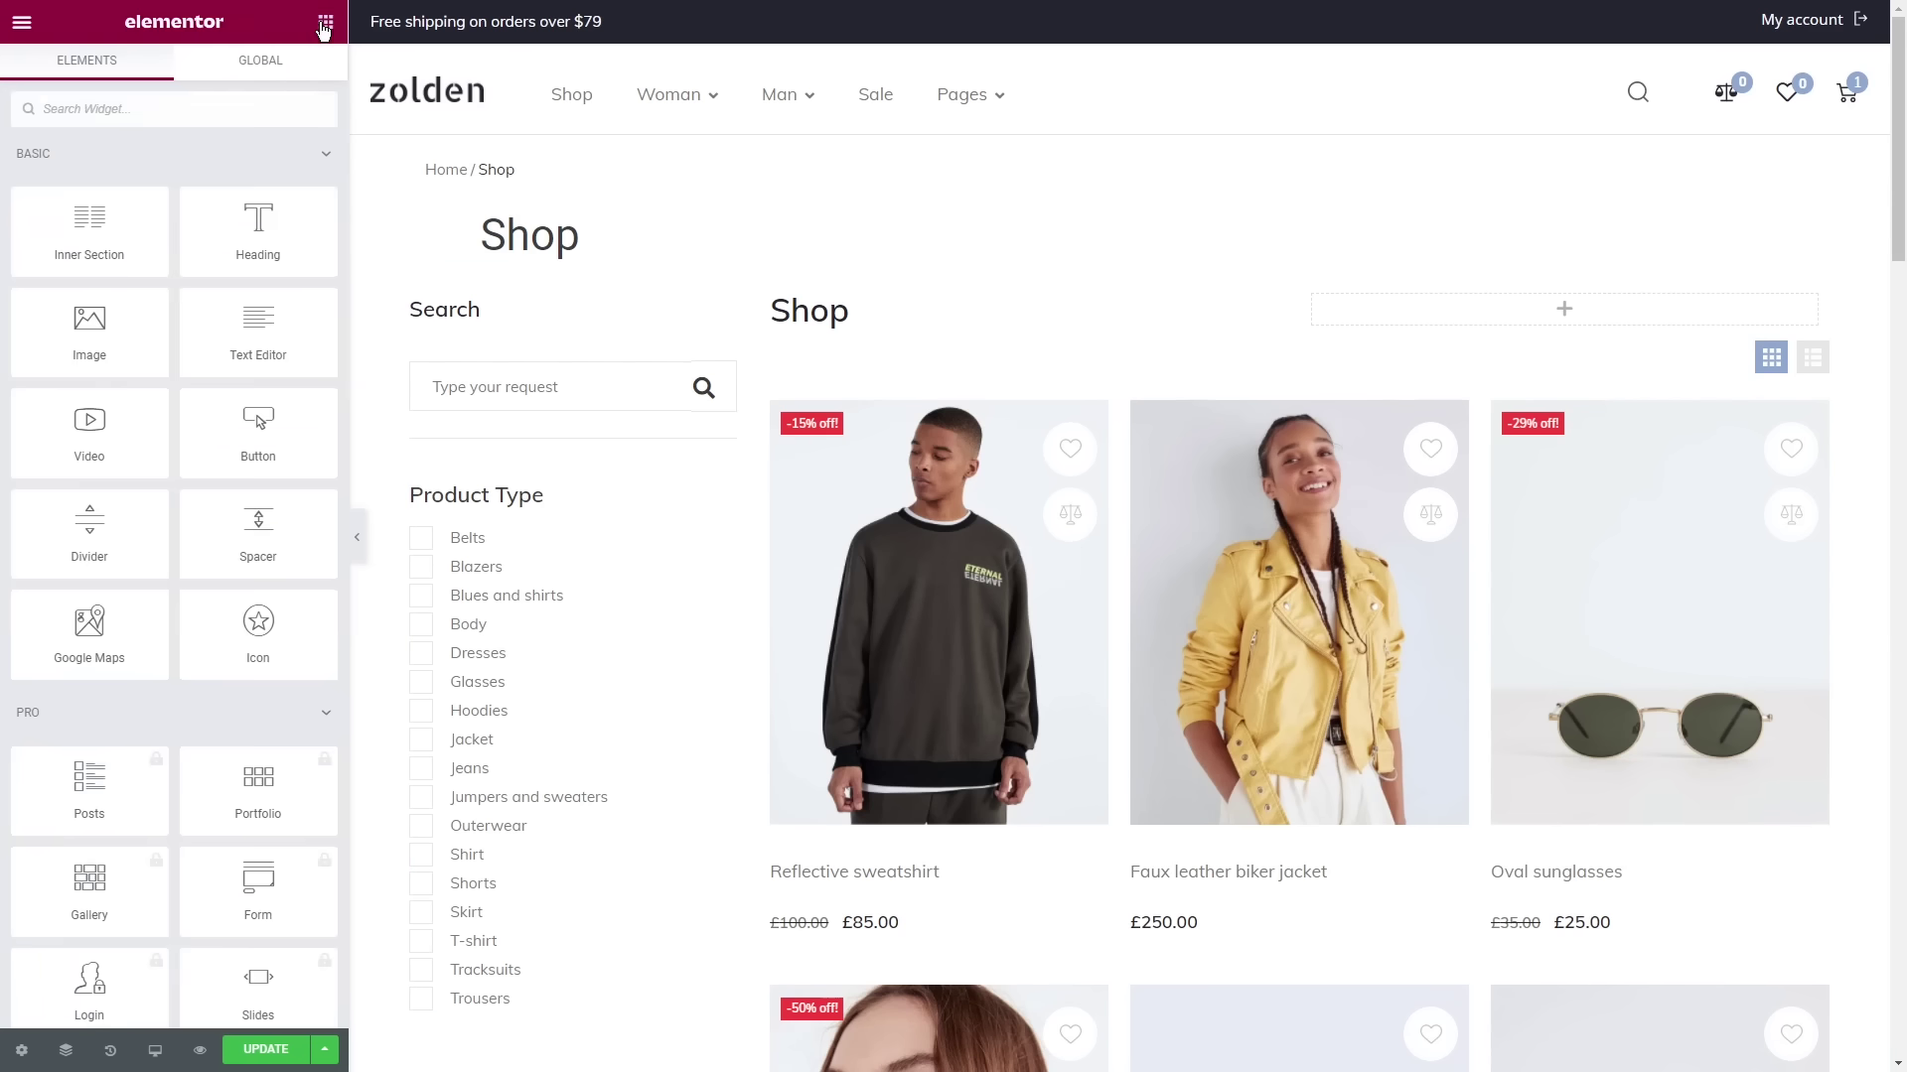
pyautogui.click(136, 108)
pyautogui.write('select')
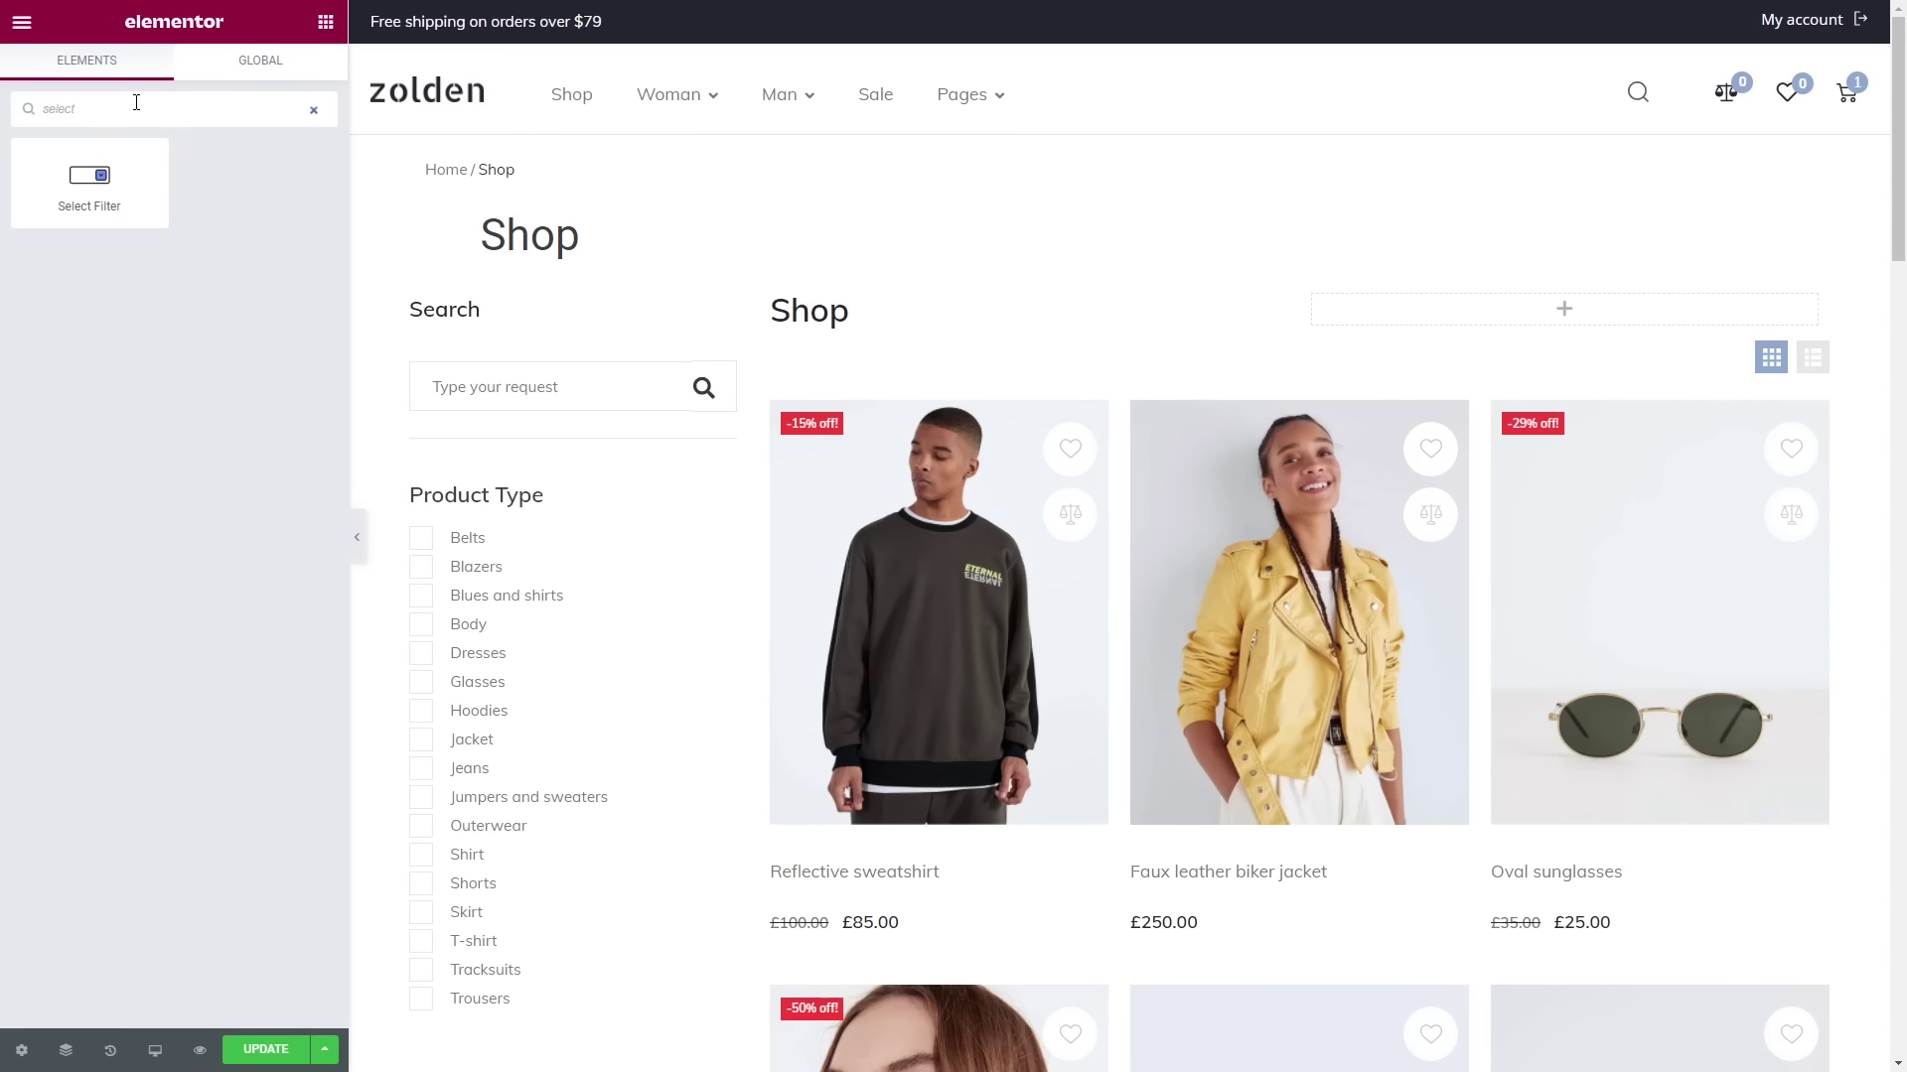
pyautogui.moveTo(89, 188); pyautogui.dragTo(553, 1010)
pyautogui.click(158, 212)
pyautogui.write('length')
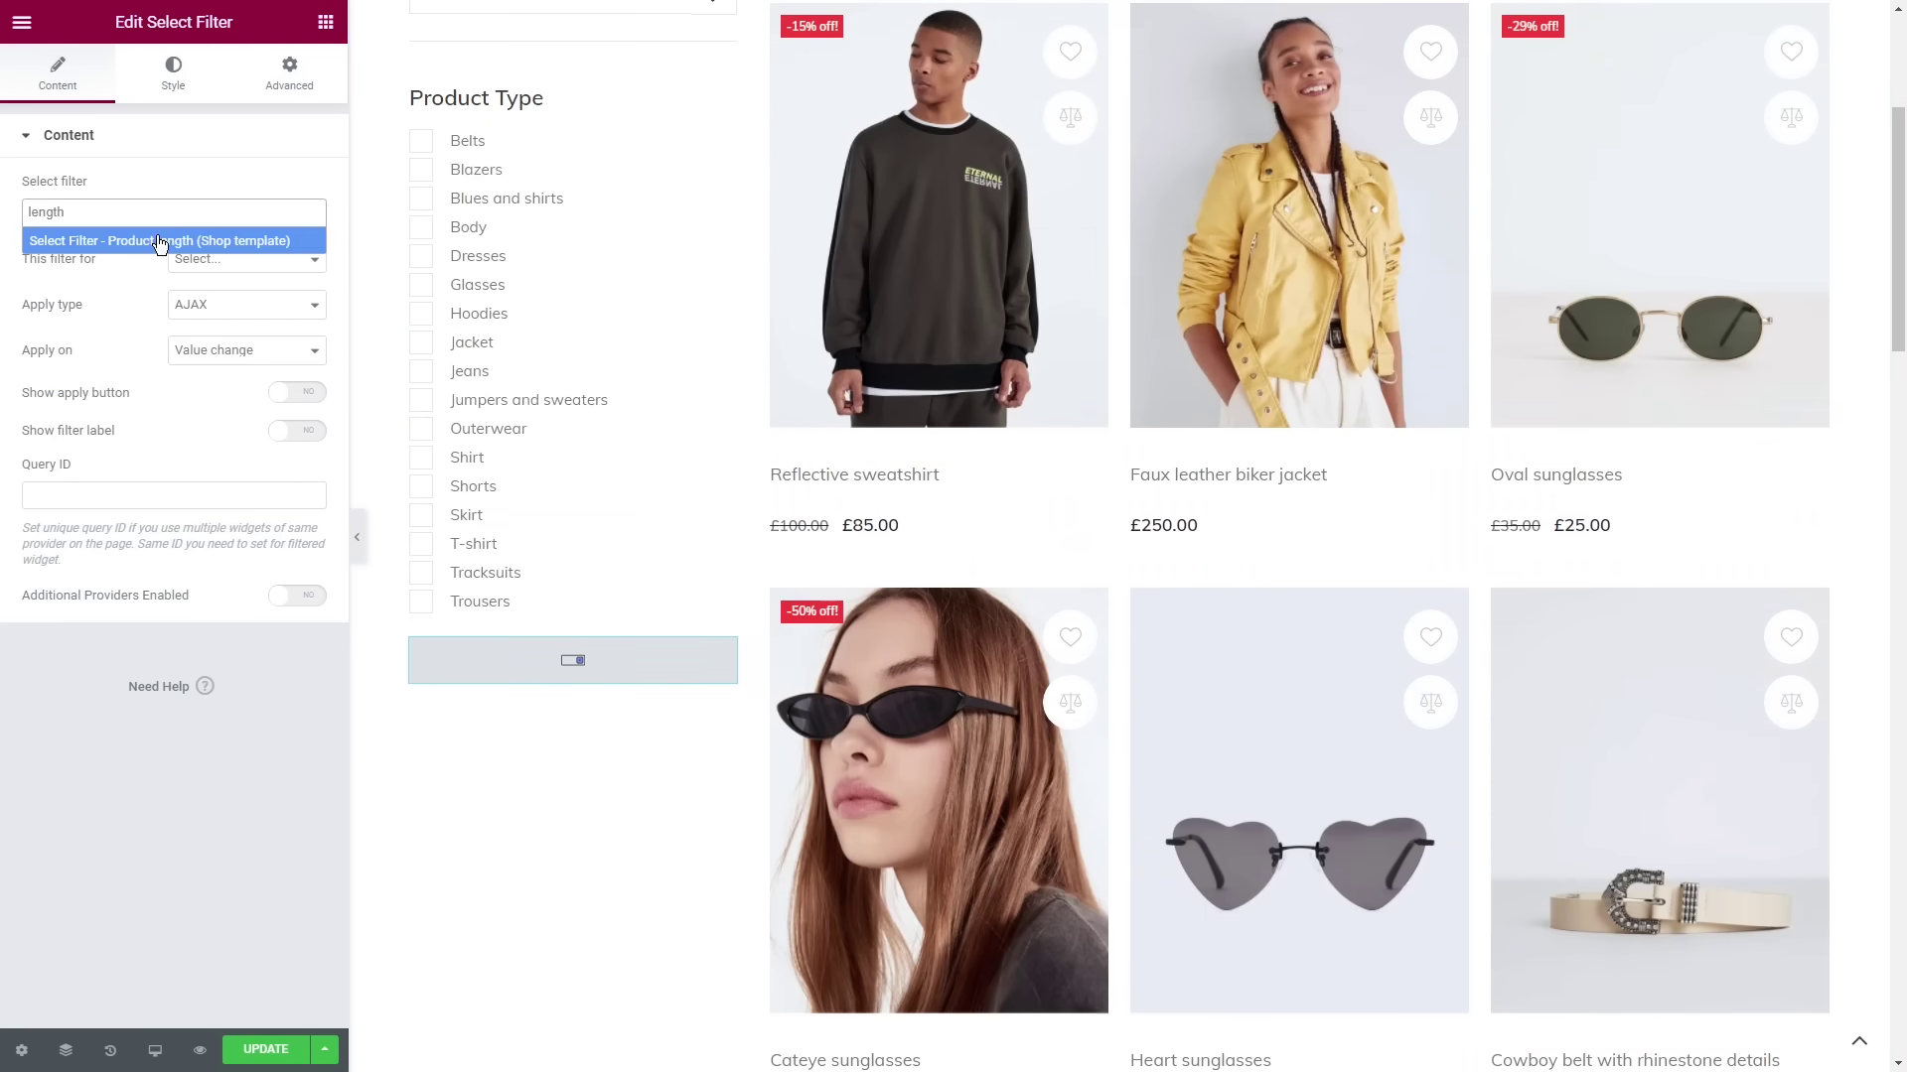
pyautogui.click(157, 240)
pyautogui.click(204, 259)
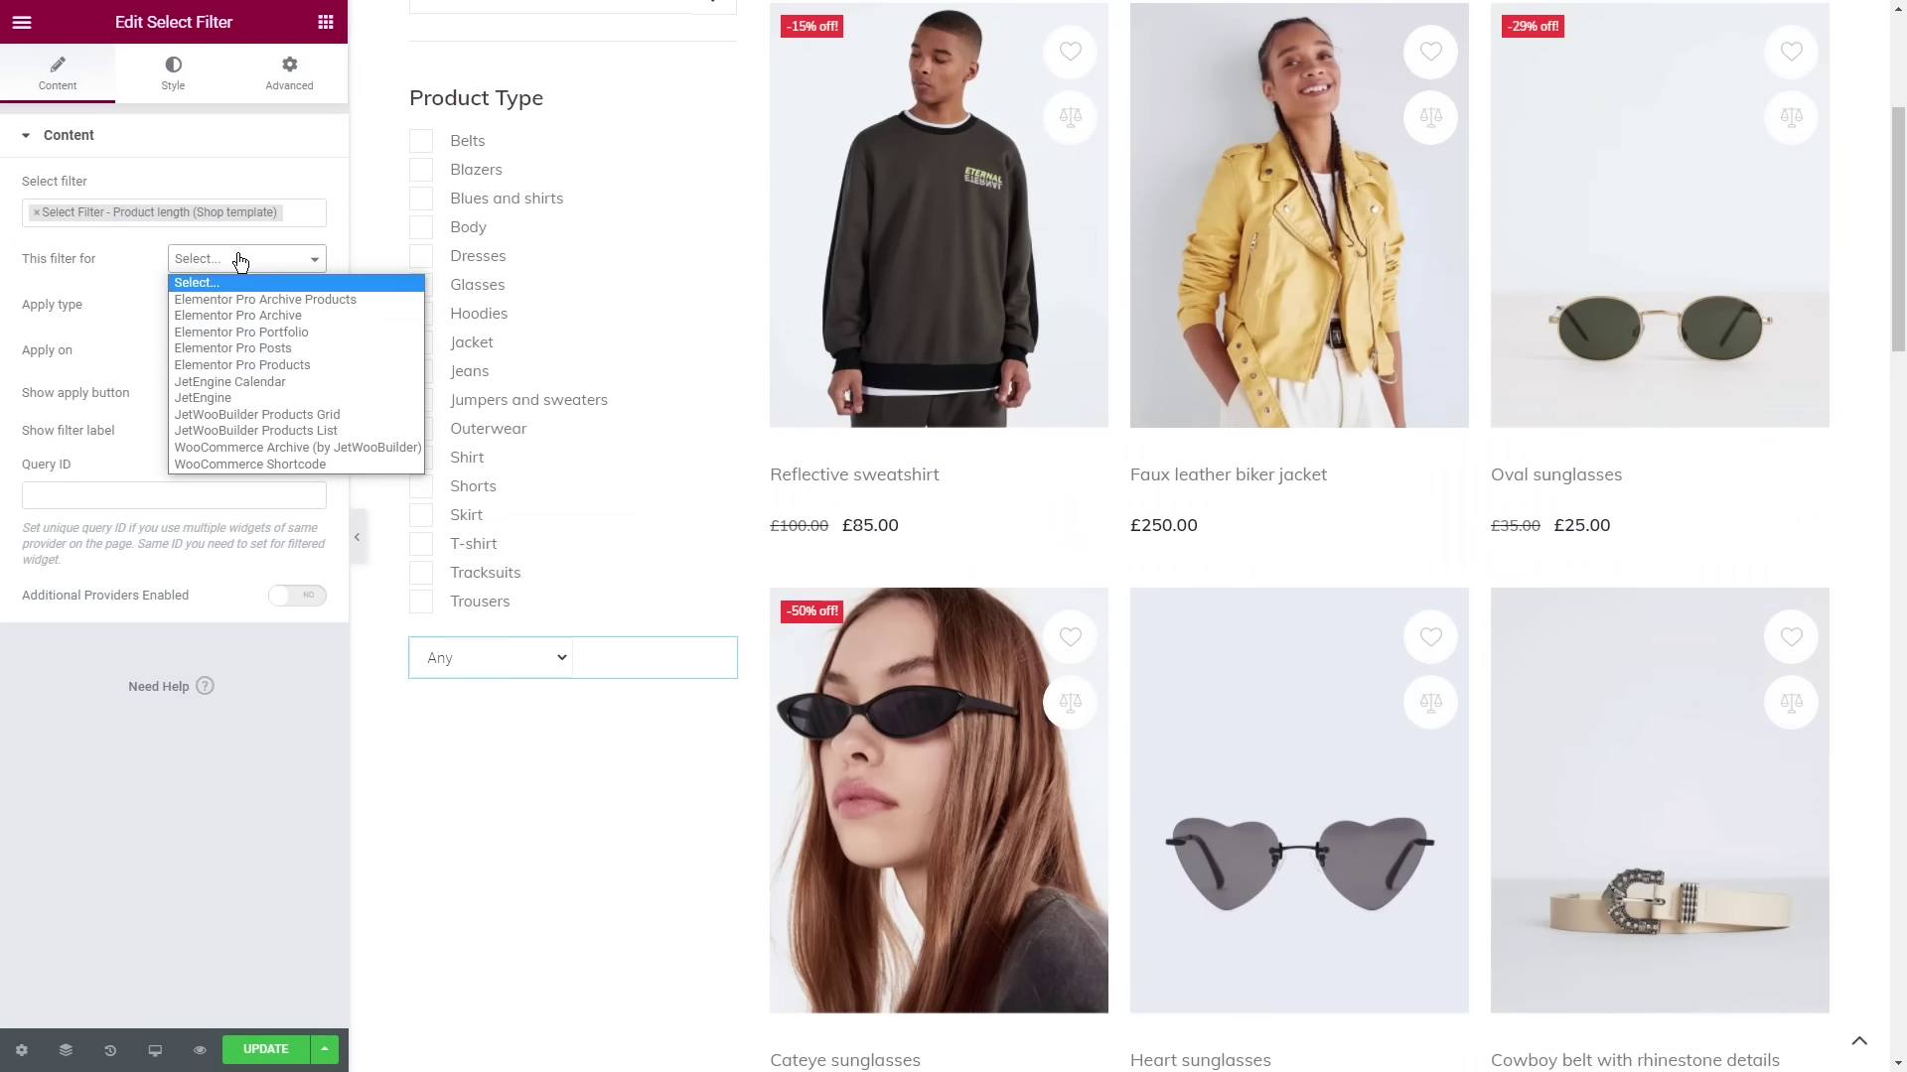
pyautogui.click(291, 448)
pyautogui.click(303, 431)
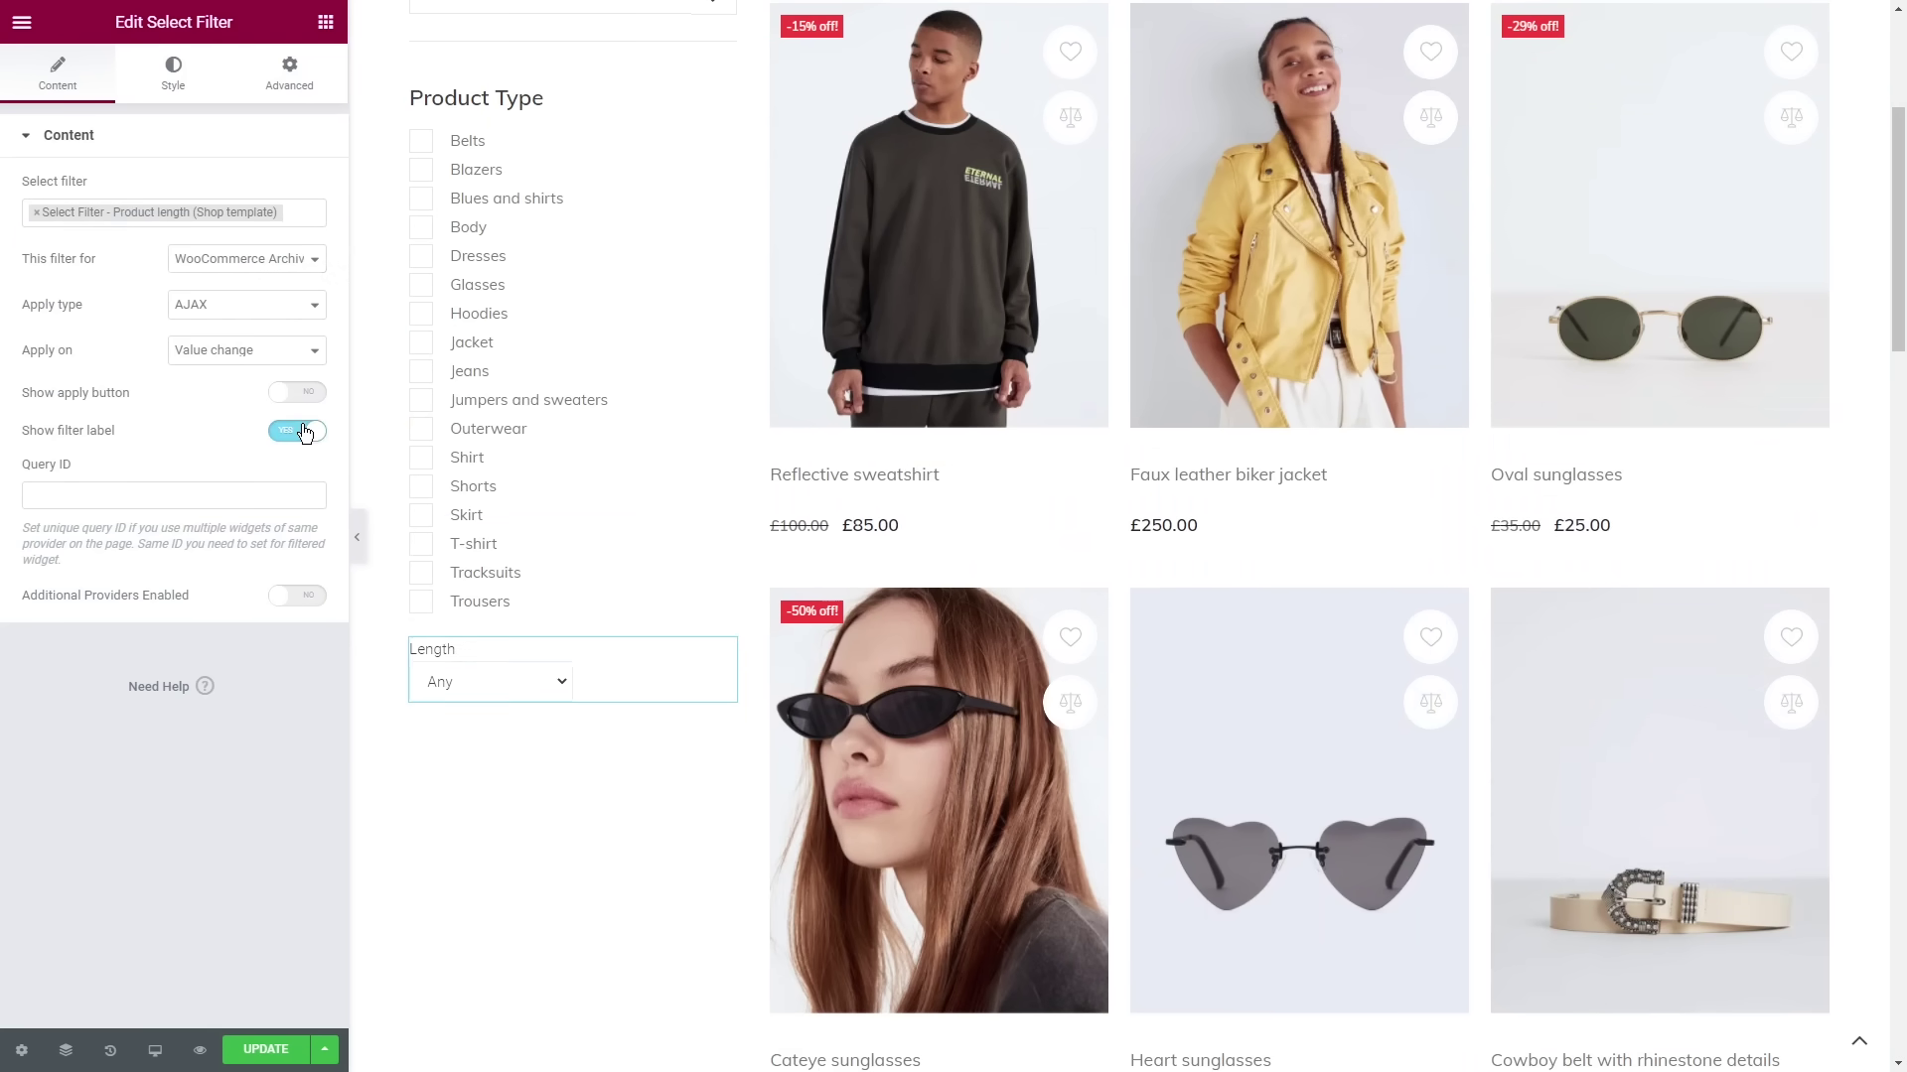
# - Open the Length filter's label typography styling to enlarge its heading
pyautogui.click(173, 71)
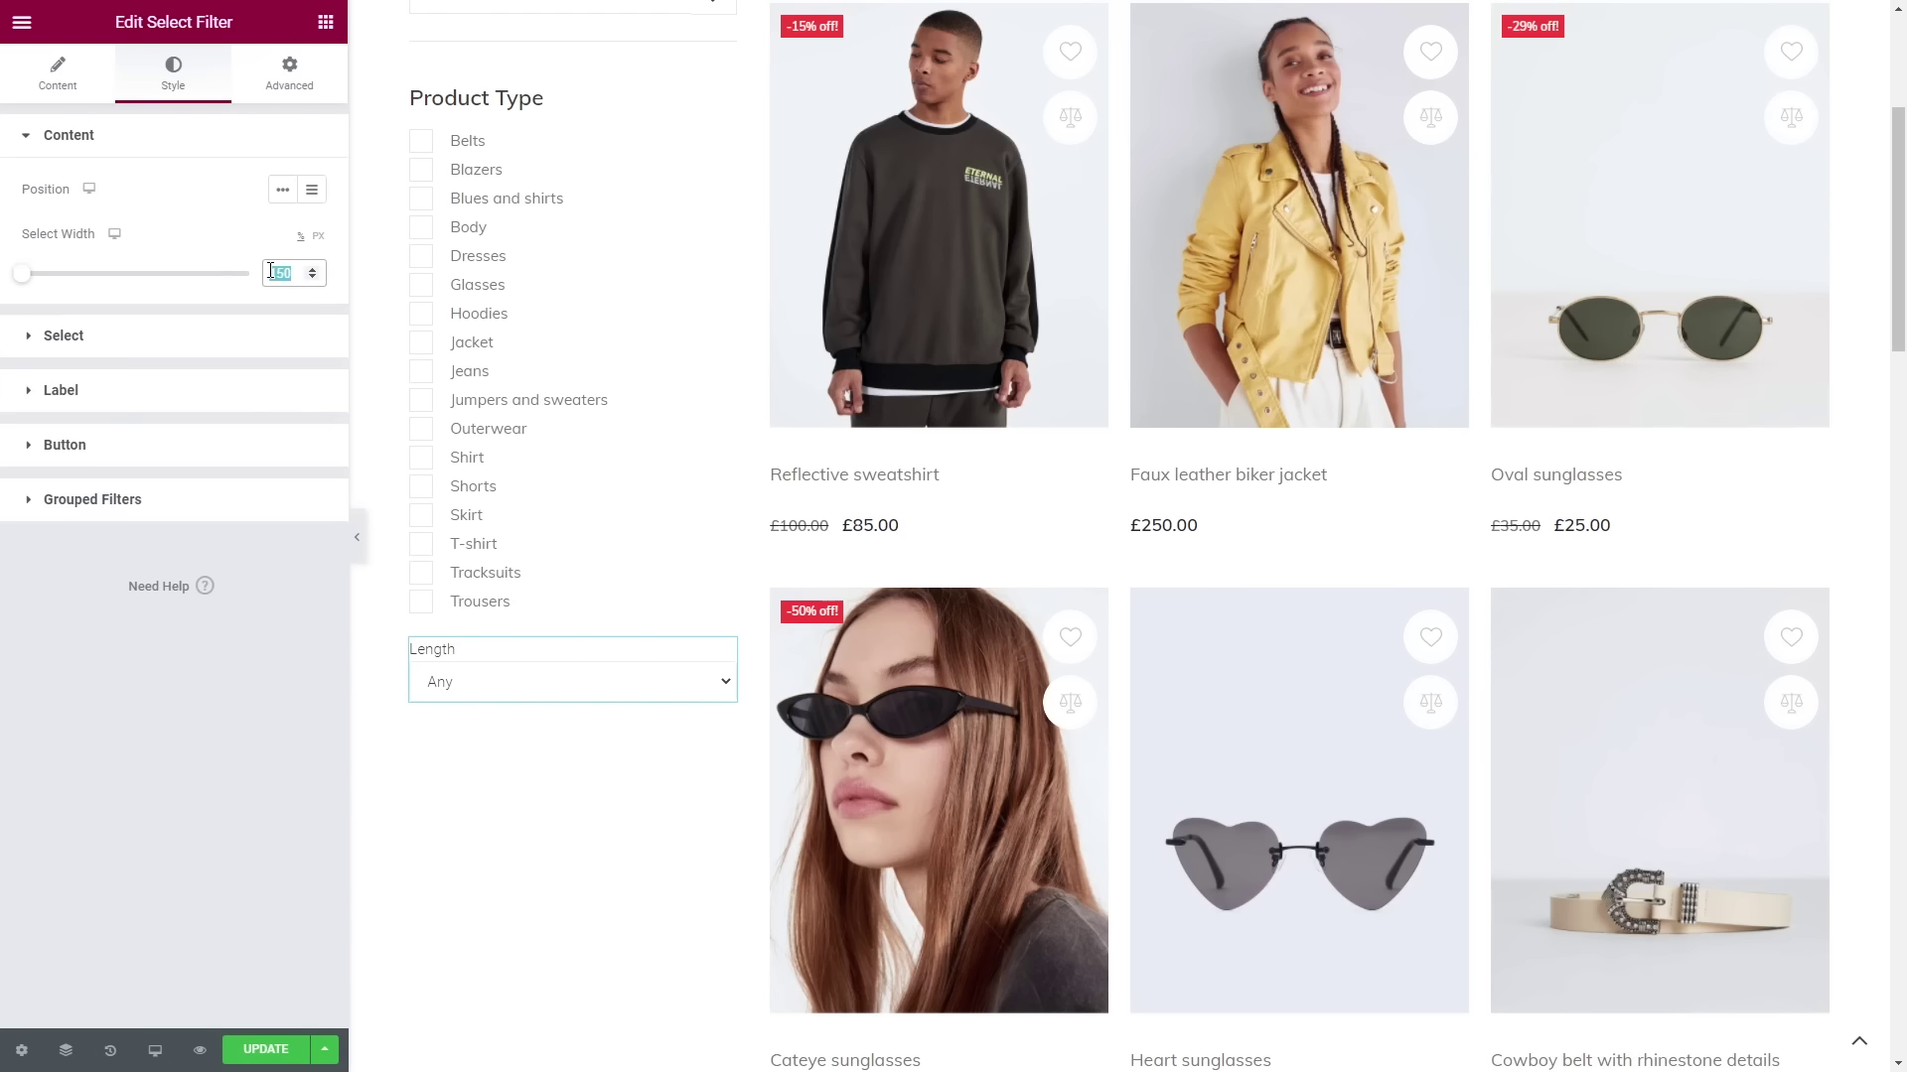
pyautogui.click(62, 378)
pyautogui.click(311, 298)
pyautogui.press('Escape')
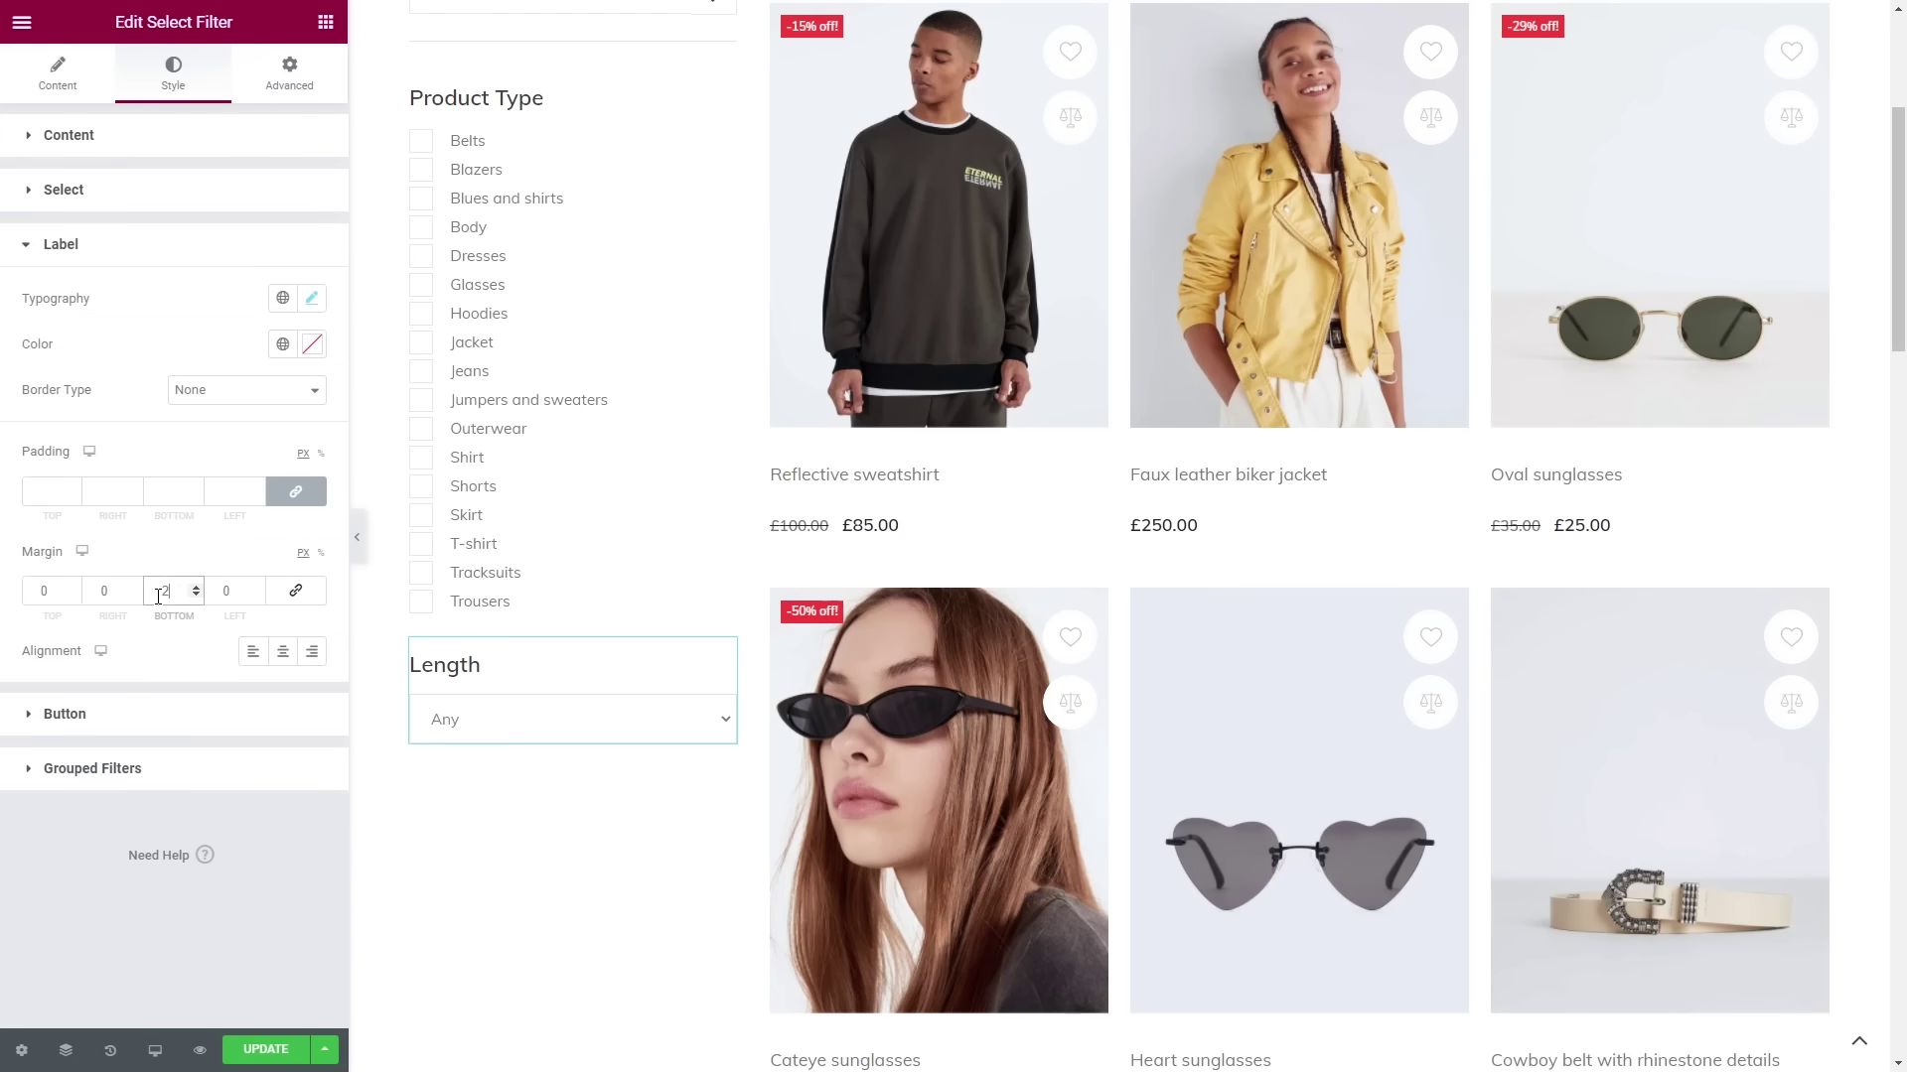
# - Add a Visual Filter below Length using the Color Filter for WooCommerce Archive, label shown
pyautogui.click(326, 22)
pyautogui.write('visual filter')
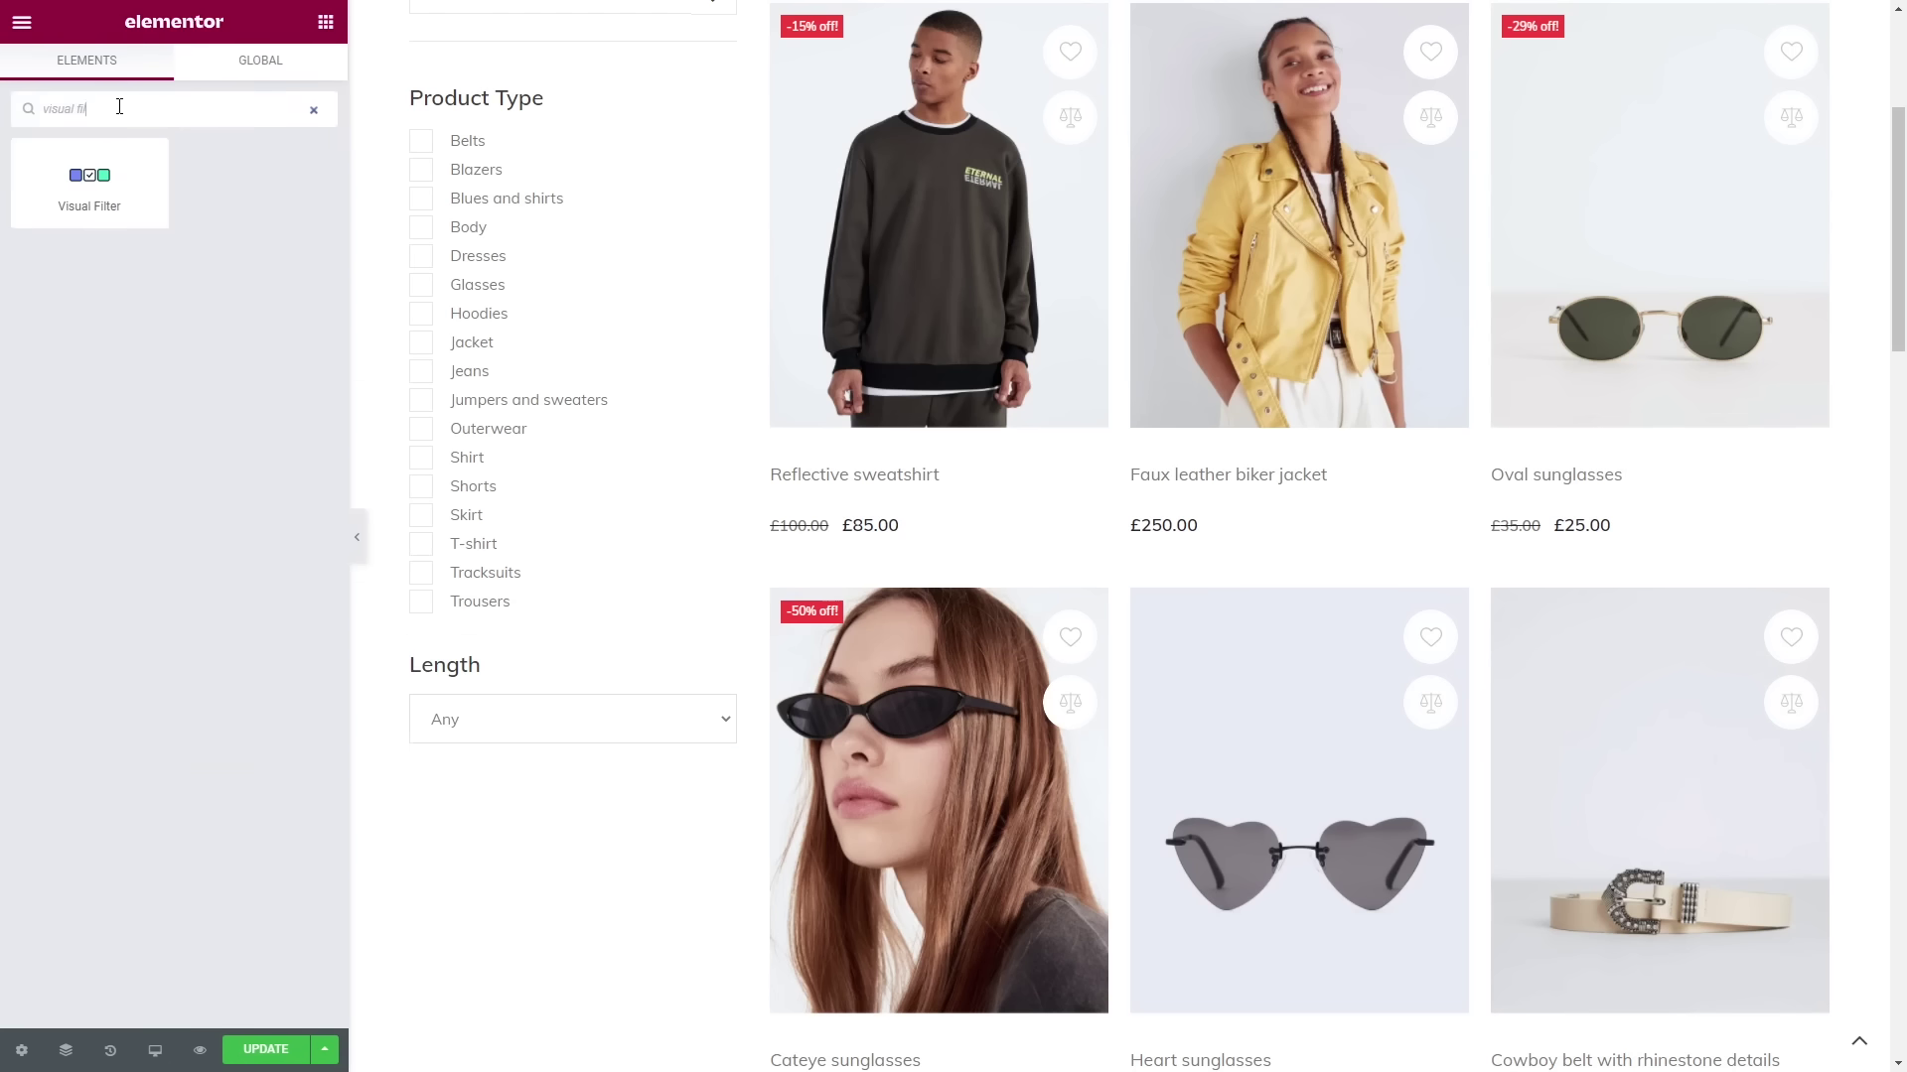
pyautogui.moveTo(89, 183); pyautogui.dragTo(496, 799)
pyautogui.click(144, 212)
pyautogui.write('color')
pyautogui.click(149, 240)
pyautogui.click(198, 258)
pyautogui.click(298, 455)
pyautogui.click(304, 436)
# - Hide swatch text names and lay swatches in one row with 10 horizontal and vertical gaps
pyautogui.click(177, 653)
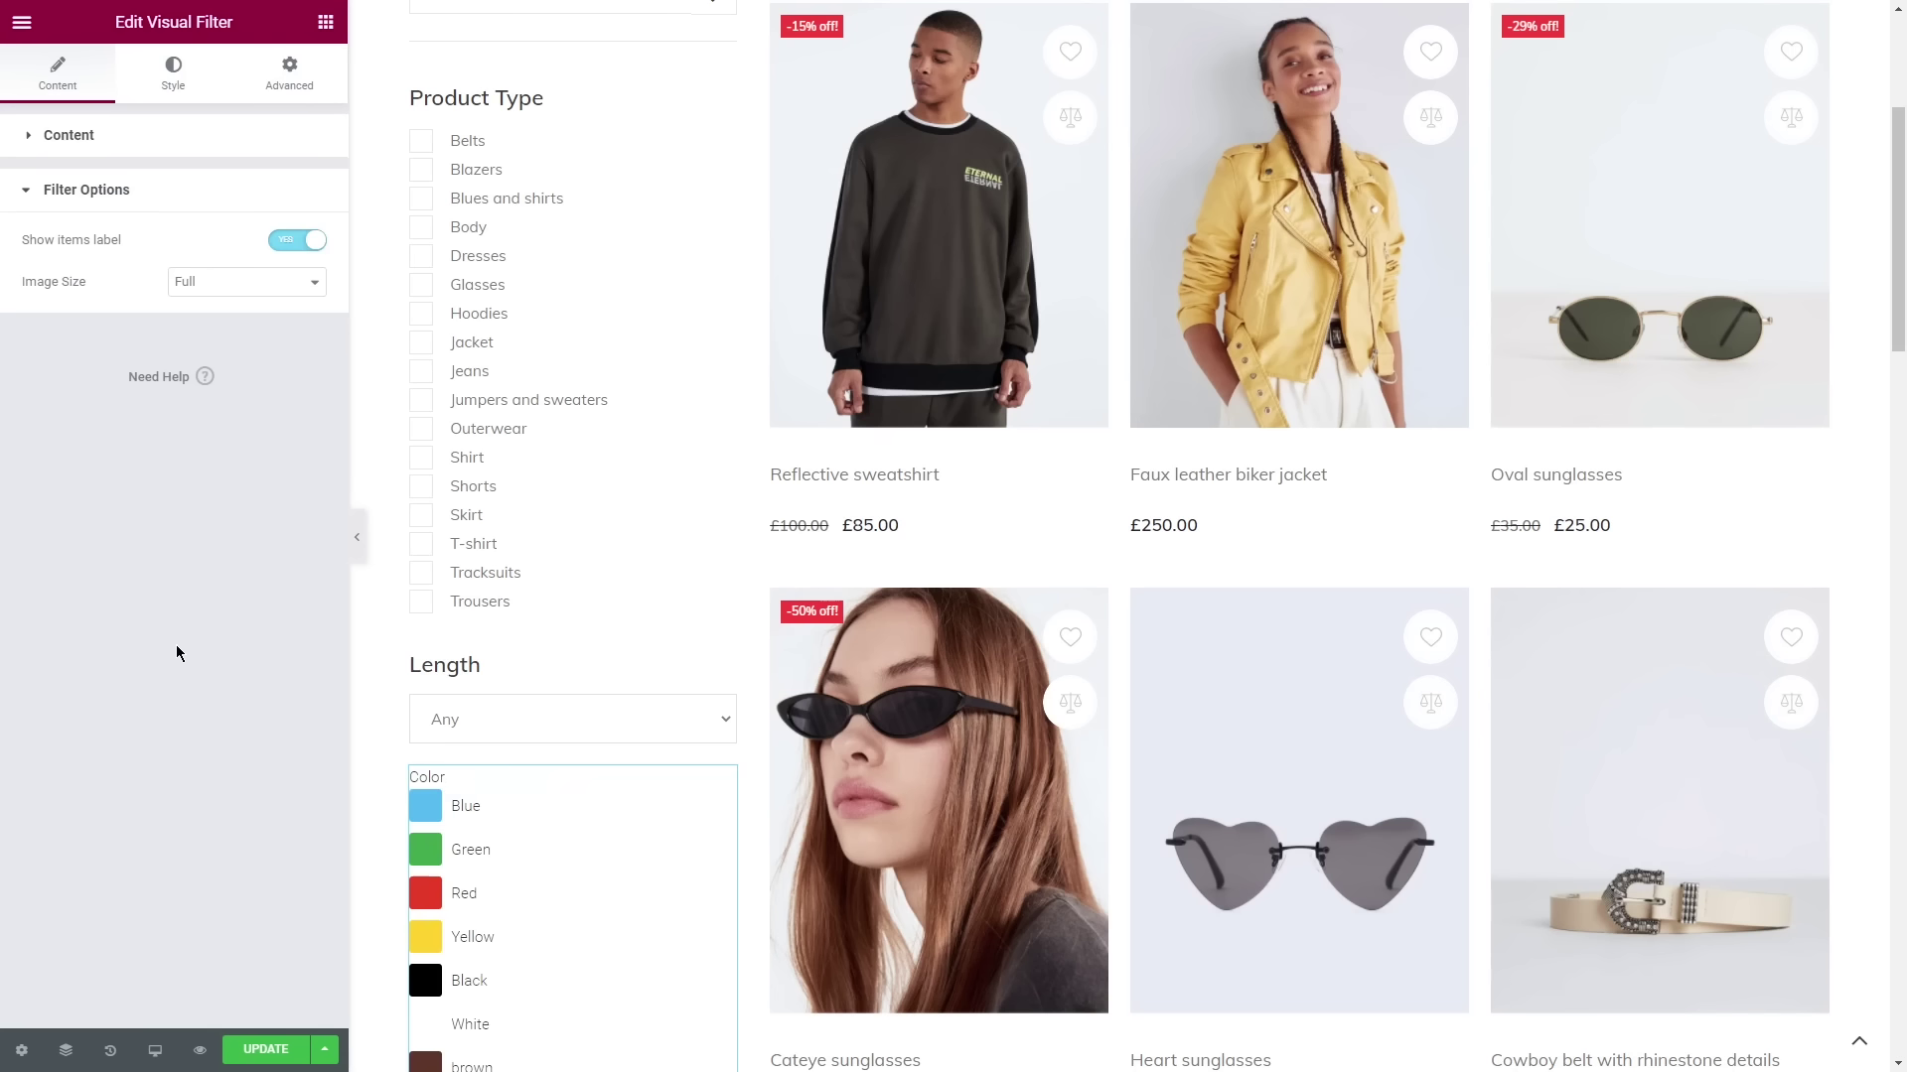
pyautogui.click(287, 240)
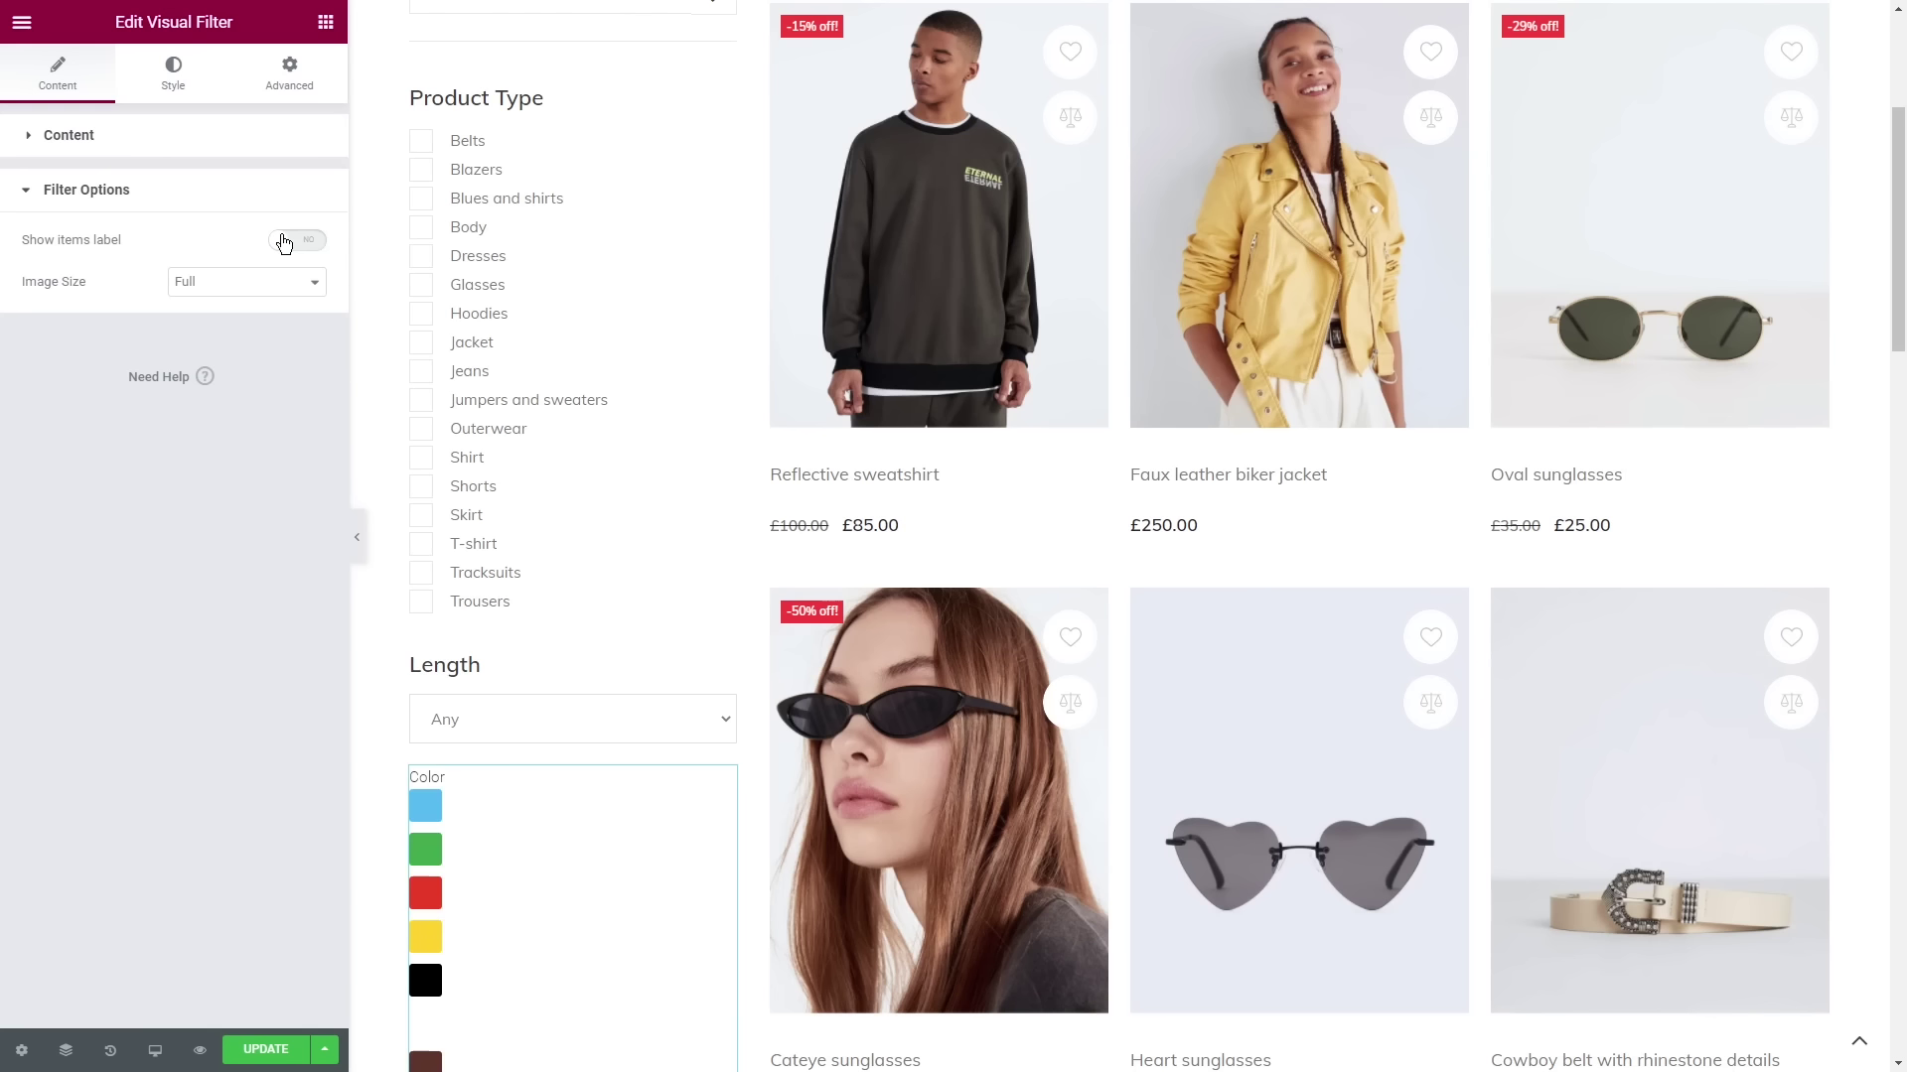
pyautogui.click(173, 70)
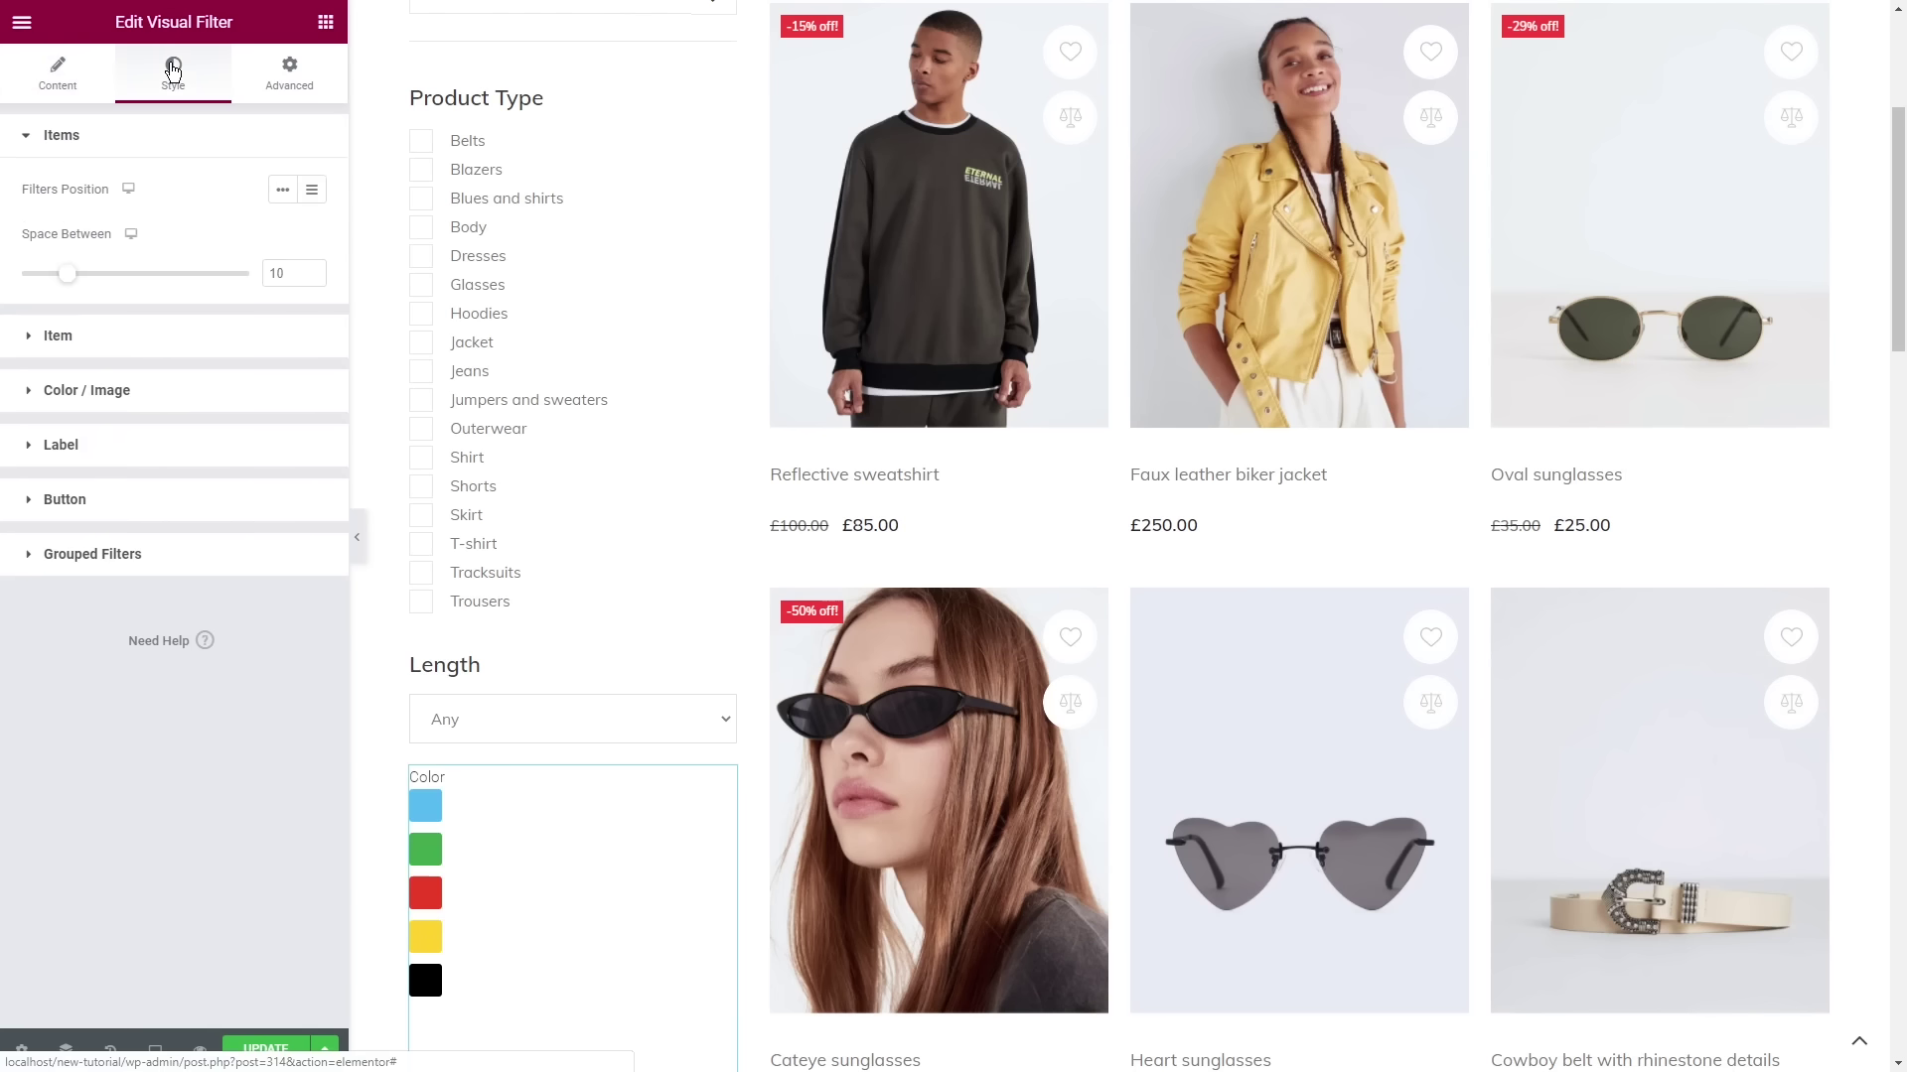
pyautogui.click(282, 191)
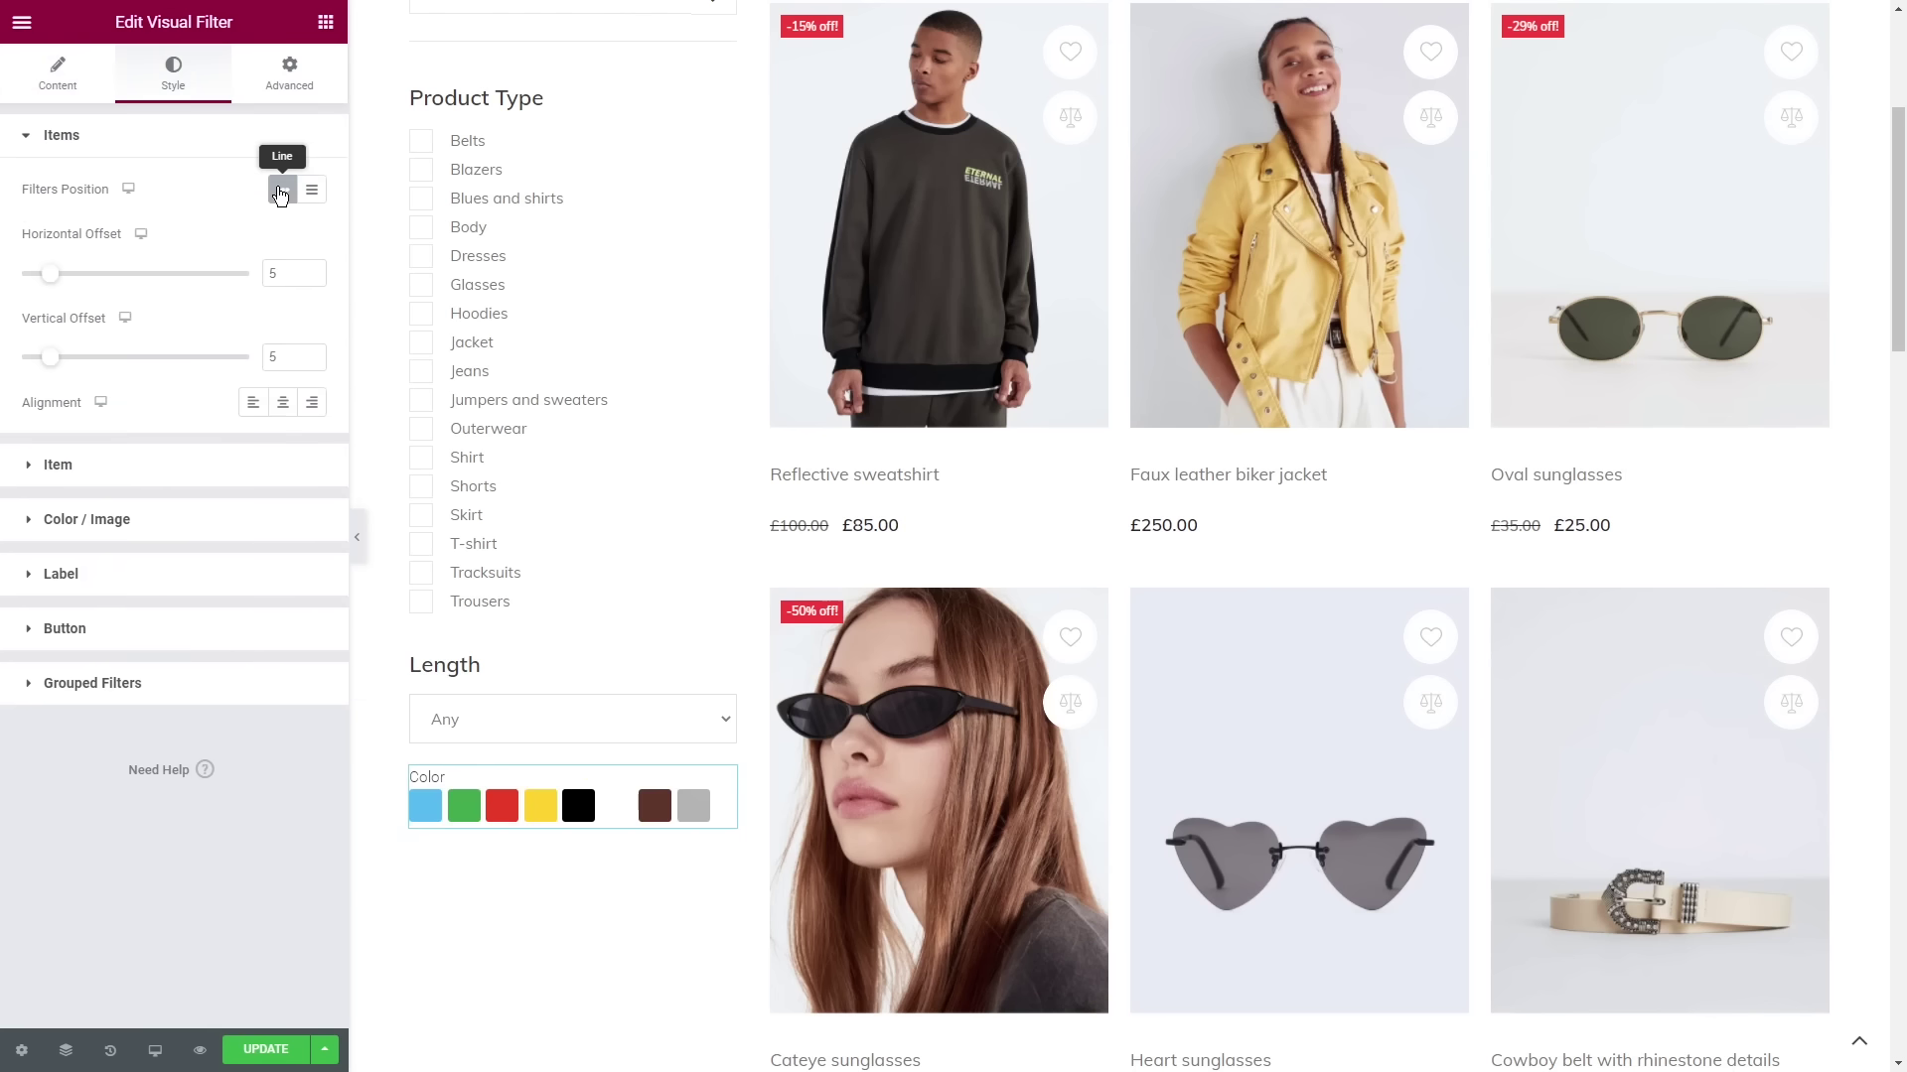
pyautogui.doubleClick(274, 273)
pyautogui.write('10')
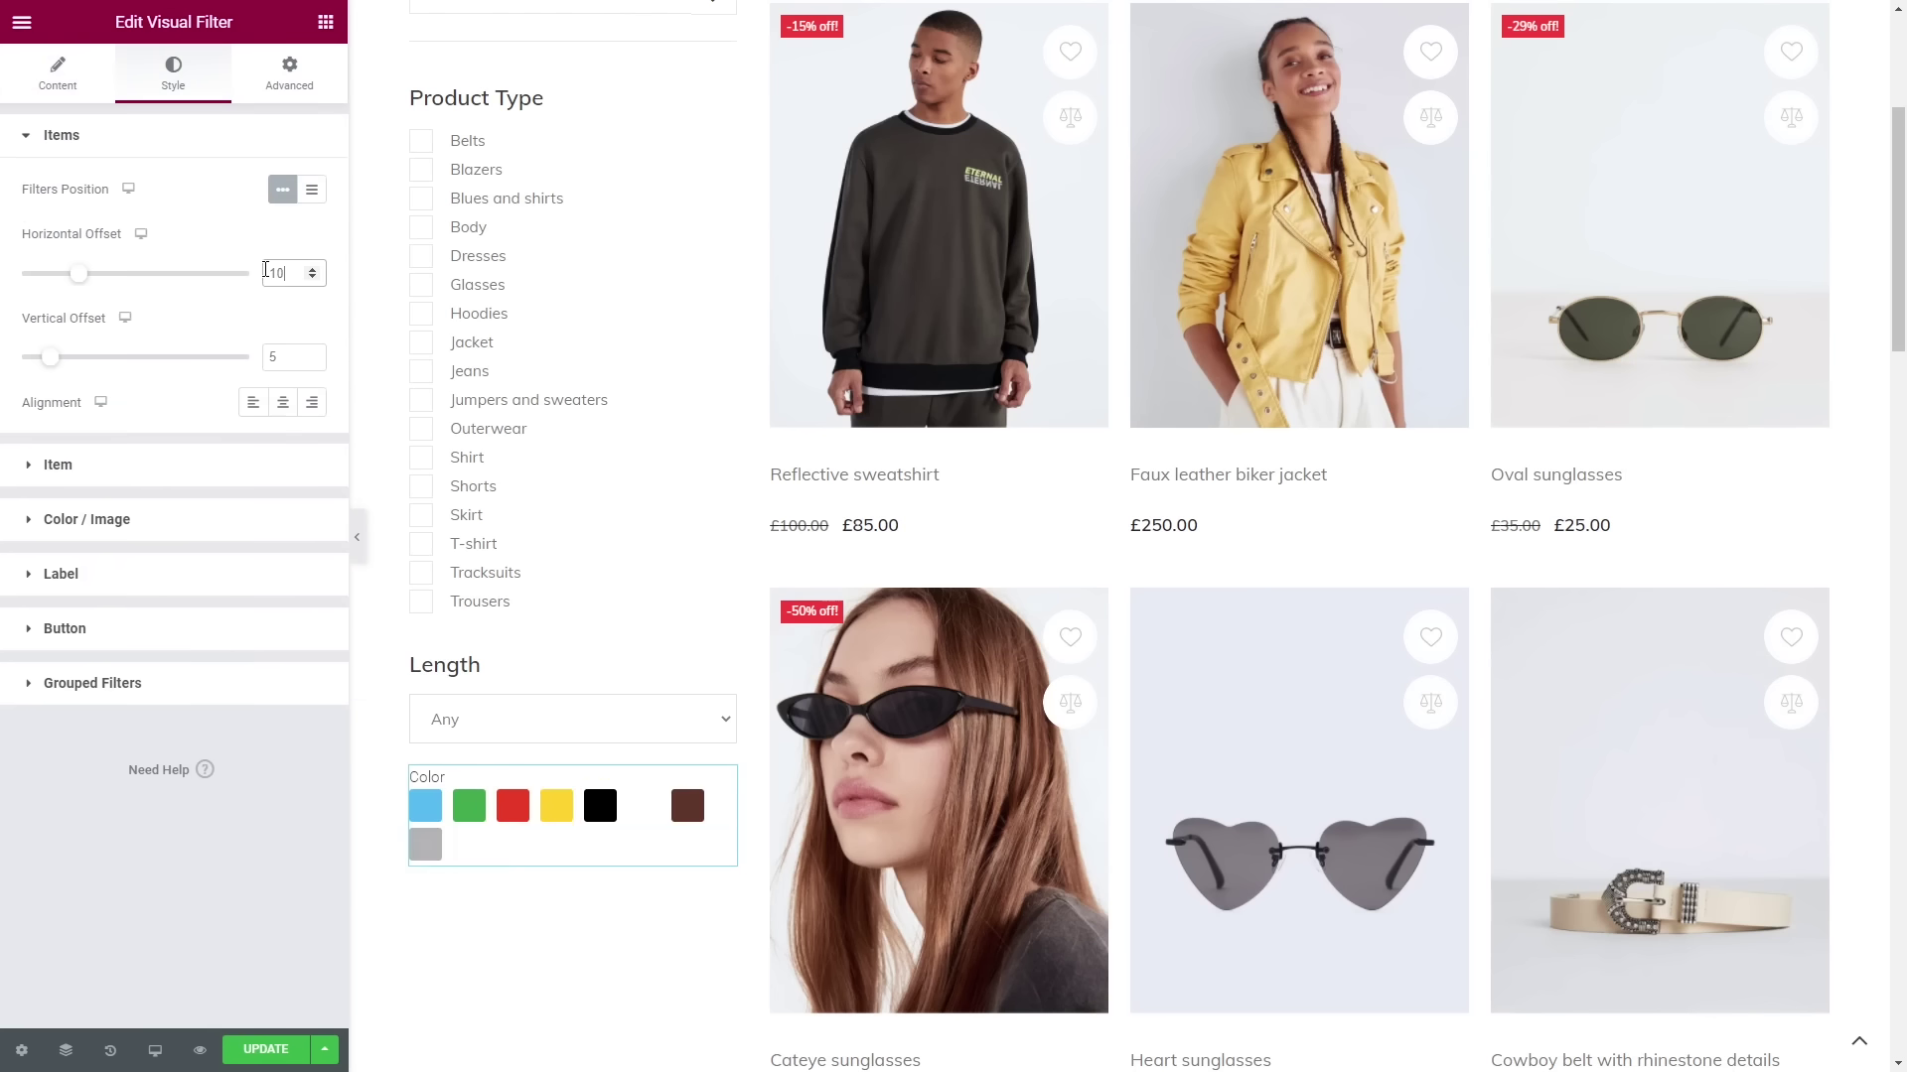
pyautogui.doubleClick(266, 355)
pyautogui.write('10')
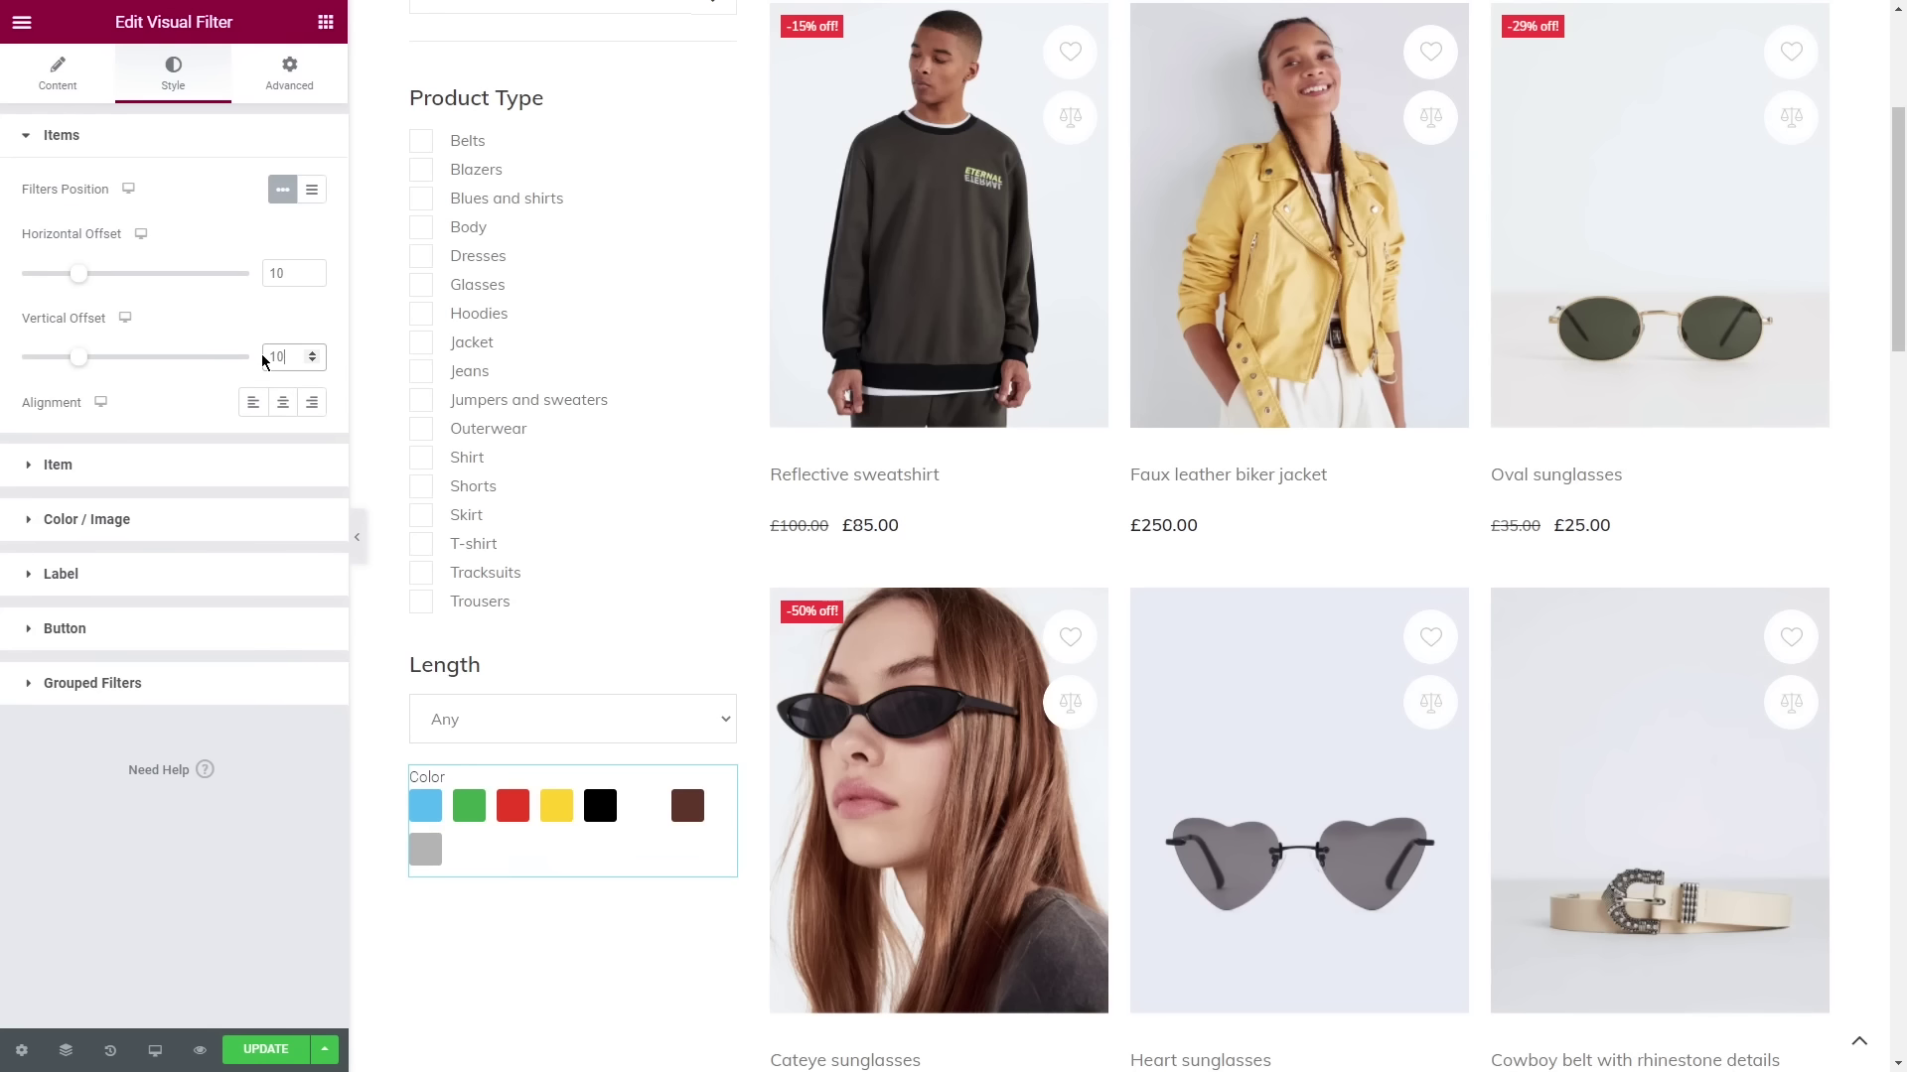
# - Make color swatches size 22, offset 0, with a solid light border and radius 50
pyautogui.click(179, 520)
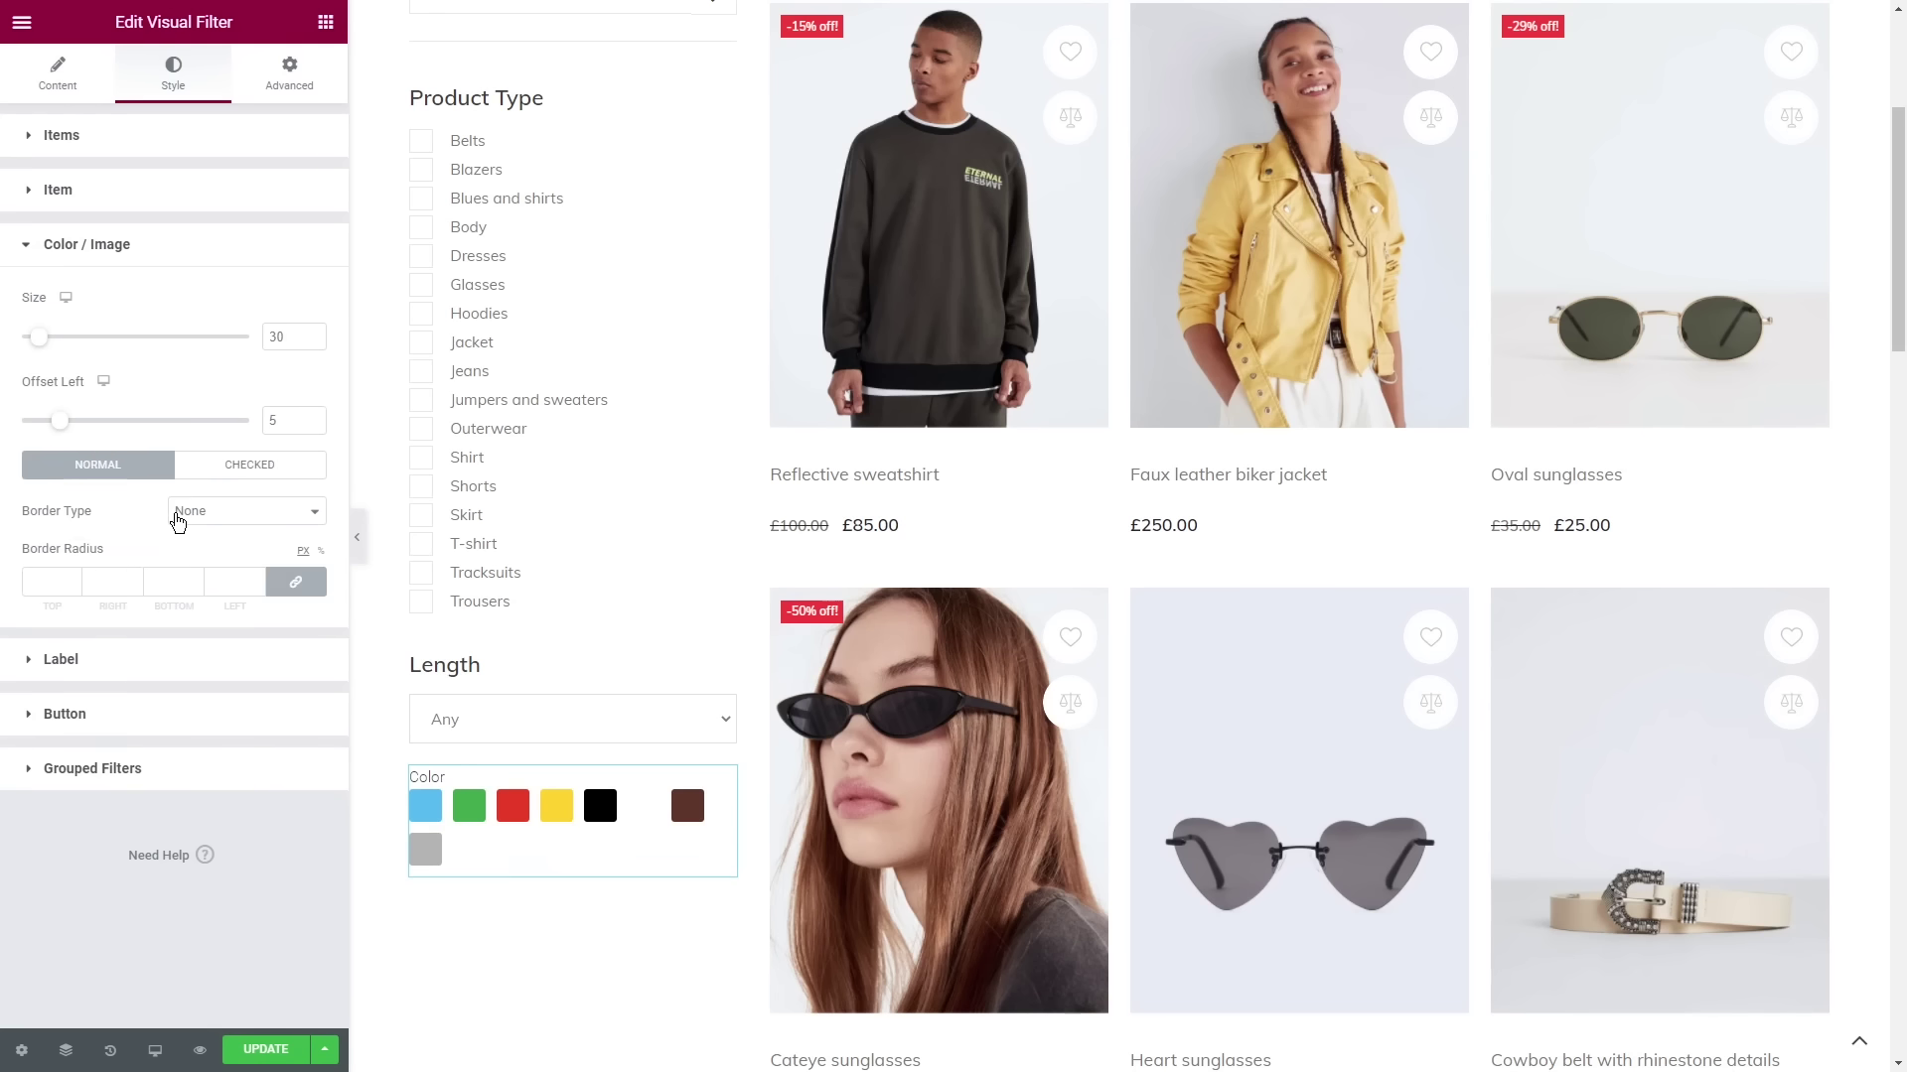
pyautogui.doubleClick(265, 332)
pyautogui.write('22')
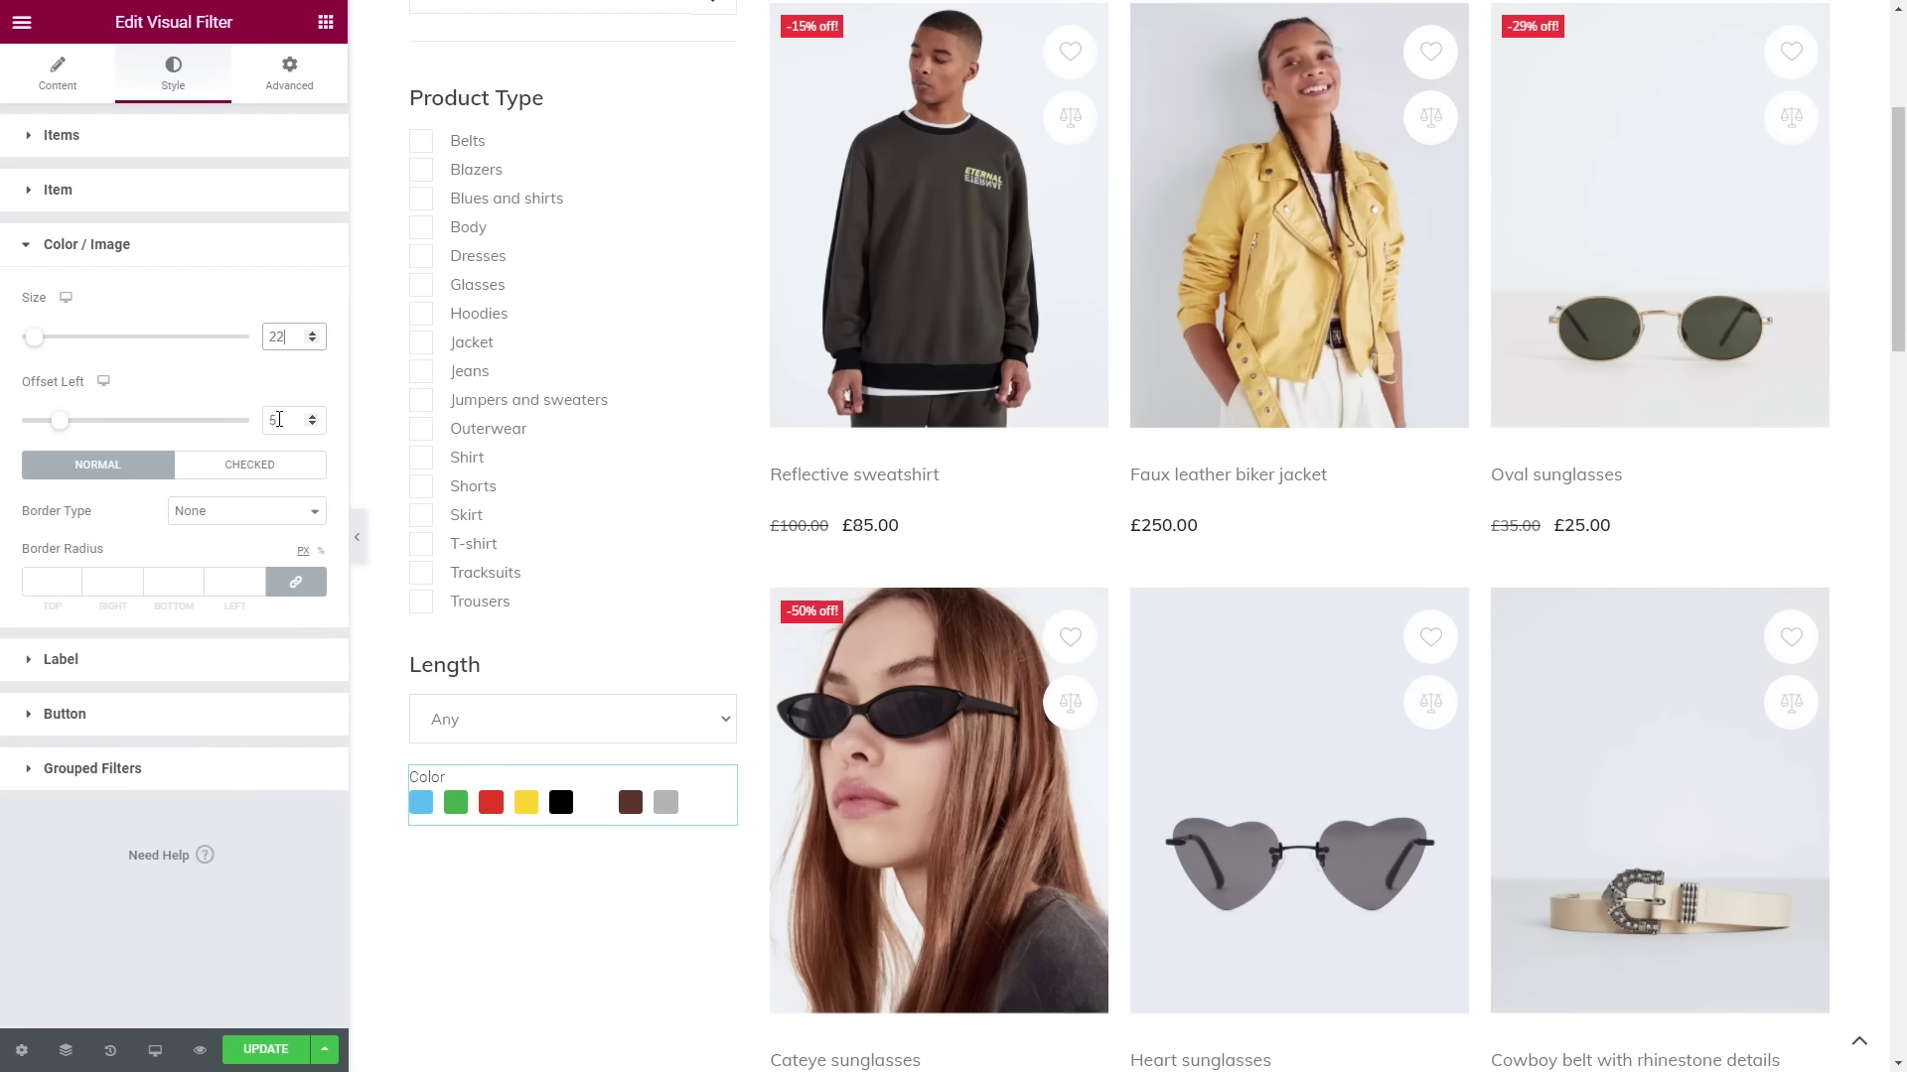
pyautogui.doubleClick(260, 420)
pyautogui.write('0')
pyautogui.click(246, 510)
pyautogui.click(230, 551)
pyautogui.click(298, 656)
pyautogui.click(55, 759)
pyautogui.click(143, 668)
pyautogui.click(224, 727)
pyautogui.write('50')
# - Set the Color label font weight to 600 and adjust its line height
pyautogui.click(60, 804)
pyautogui.click(310, 353)
pyautogui.click(238, 584)
pyautogui.click(239, 715)
pyautogui.click(268, 805)
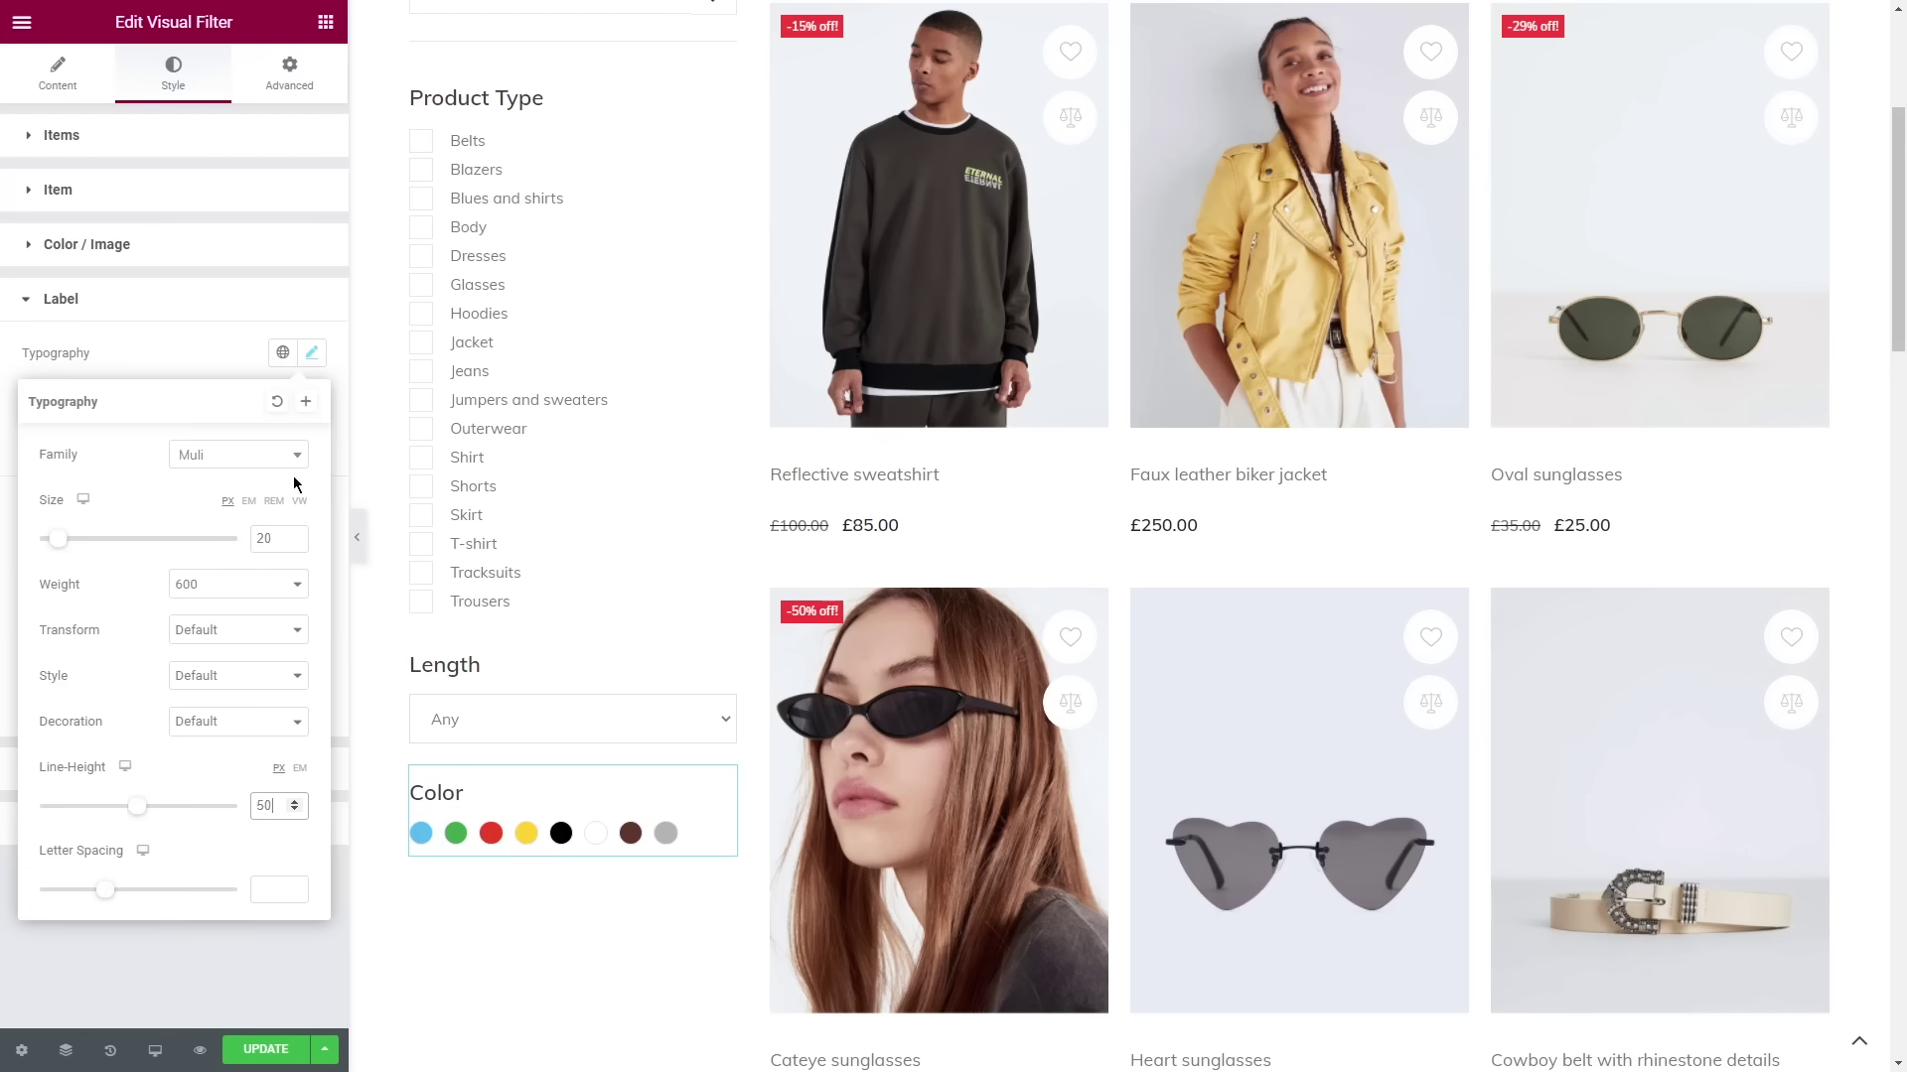
# - Add another Visual Filter widget below the Color filter
pyautogui.click(325, 22)
pyautogui.click(122, 110)
pyautogui.write('visual filter')
pyautogui.moveTo(89, 179); pyautogui.dragTo(561, 873)
# - Set the widget to the Product brand Image Filter for WooCommerce Archive with label shown
pyautogui.click(149, 211)
pyautogui.write('ima')
pyautogui.click(149, 241)
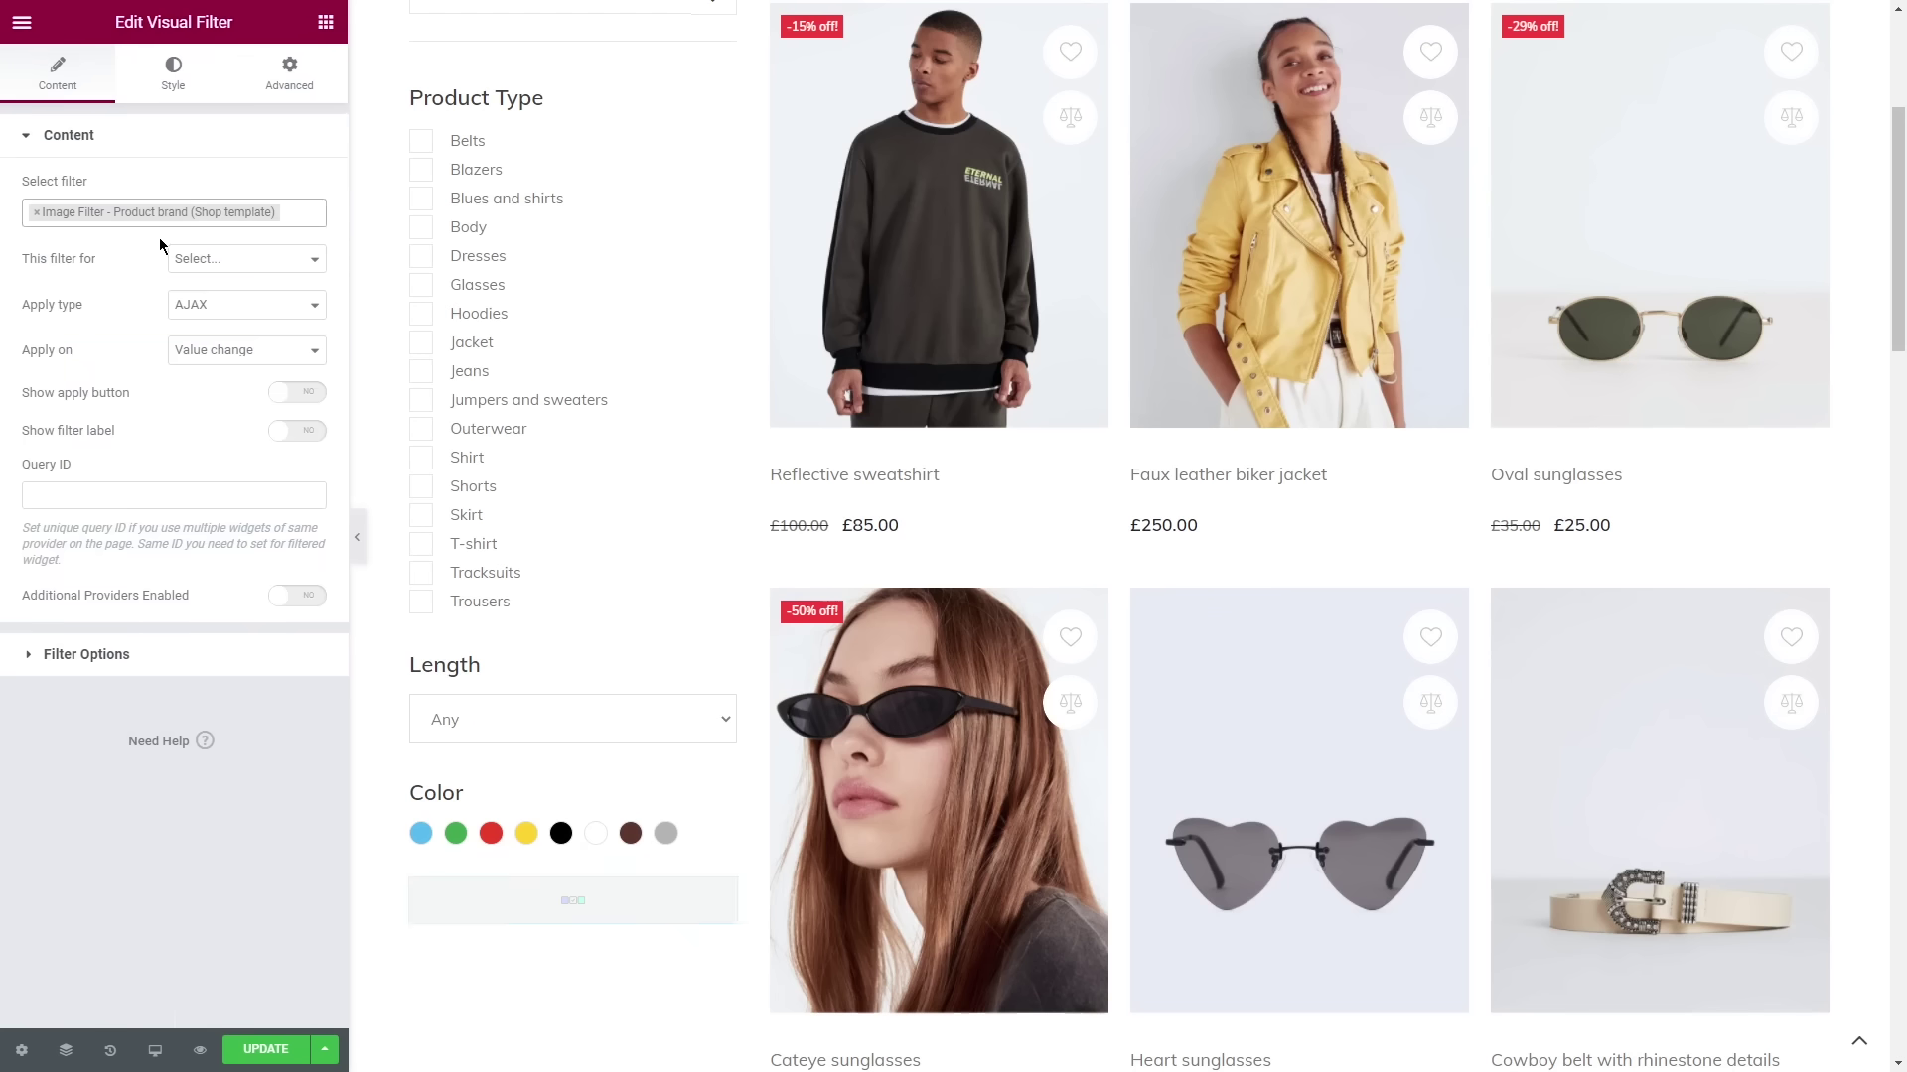
pyautogui.click(246, 258)
pyautogui.click(268, 452)
pyautogui.click(296, 430)
pyautogui.click(157, 651)
pyautogui.click(296, 244)
# - Enlarge the brand logos to size 90 and open the label styling
pyautogui.click(173, 69)
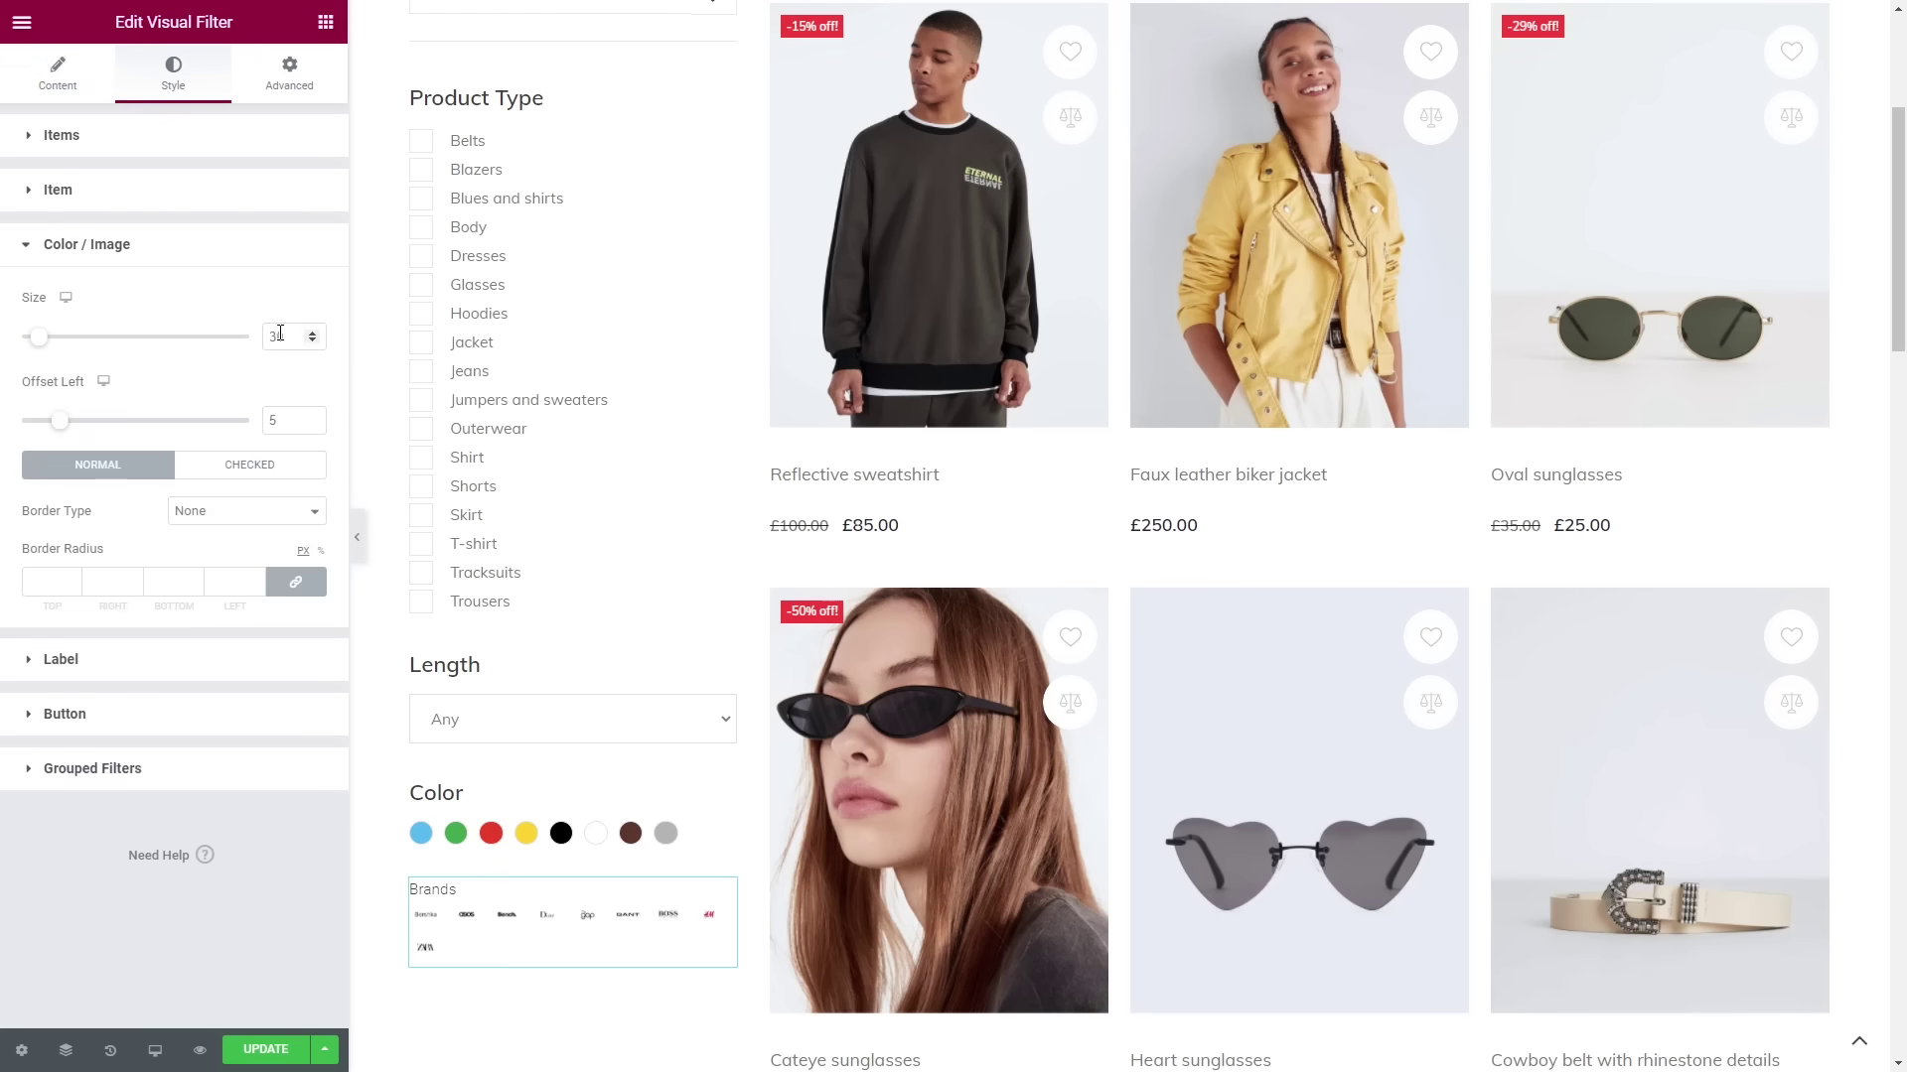
pyautogui.doubleClick(280, 334)
pyautogui.write('90')
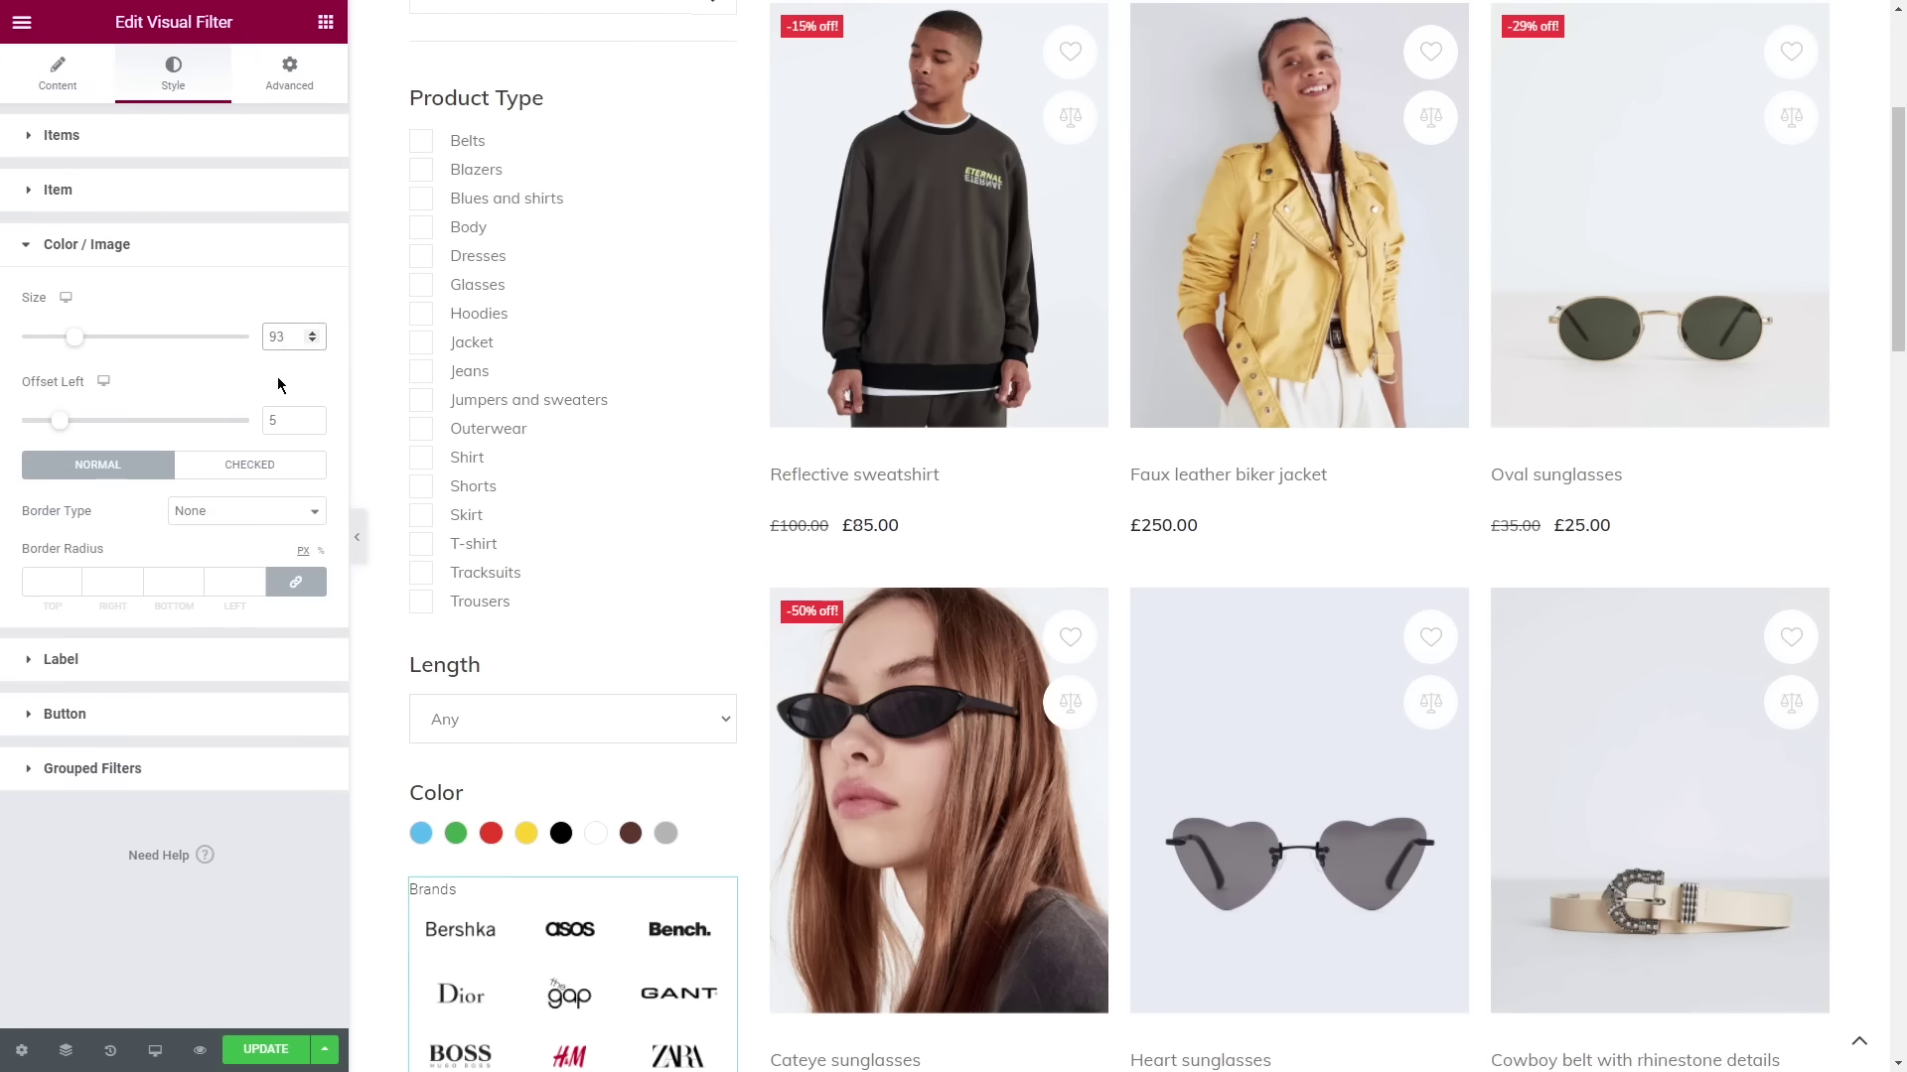
pyautogui.click(61, 659)
pyautogui.scroll(-3, 559, 727)
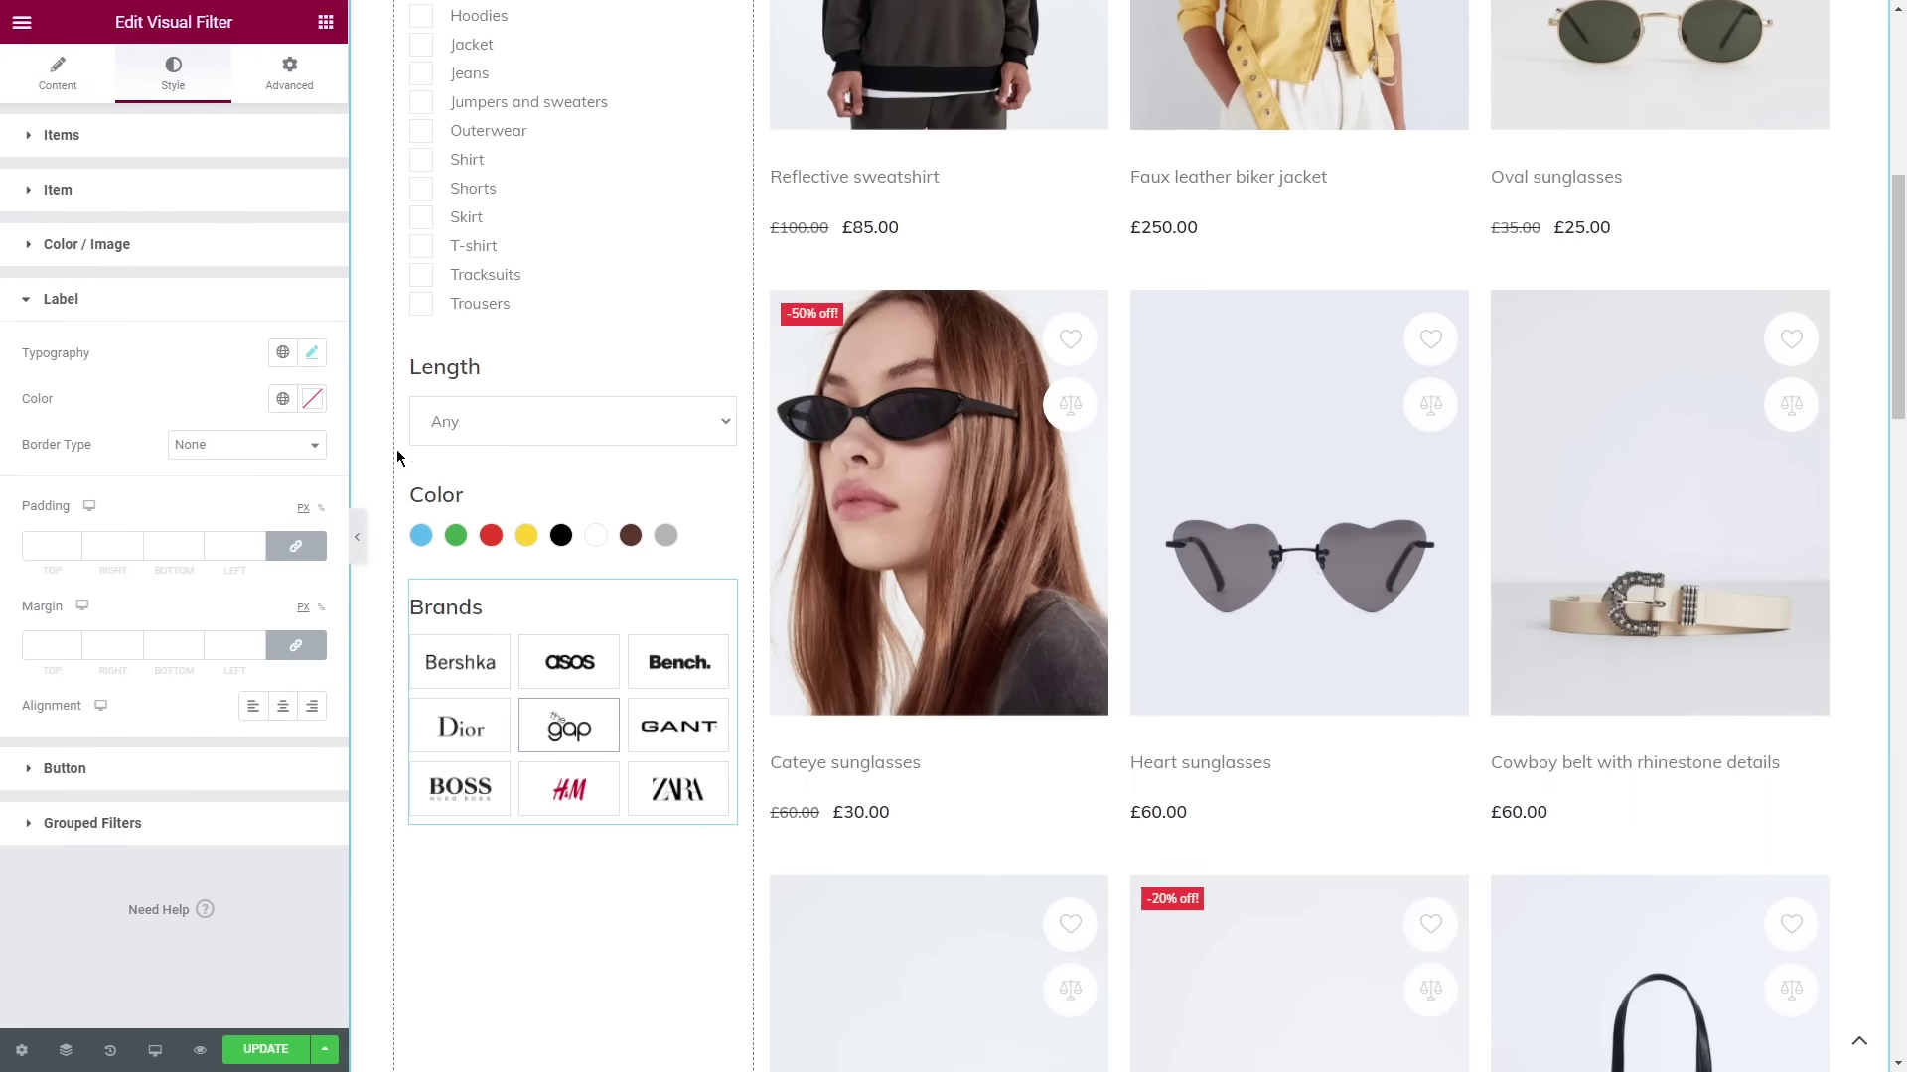
# - Add a Range Filter under Brands using Product Price for WooCommerce Archive, label shown
pyautogui.click(325, 21)
pyautogui.write('range')
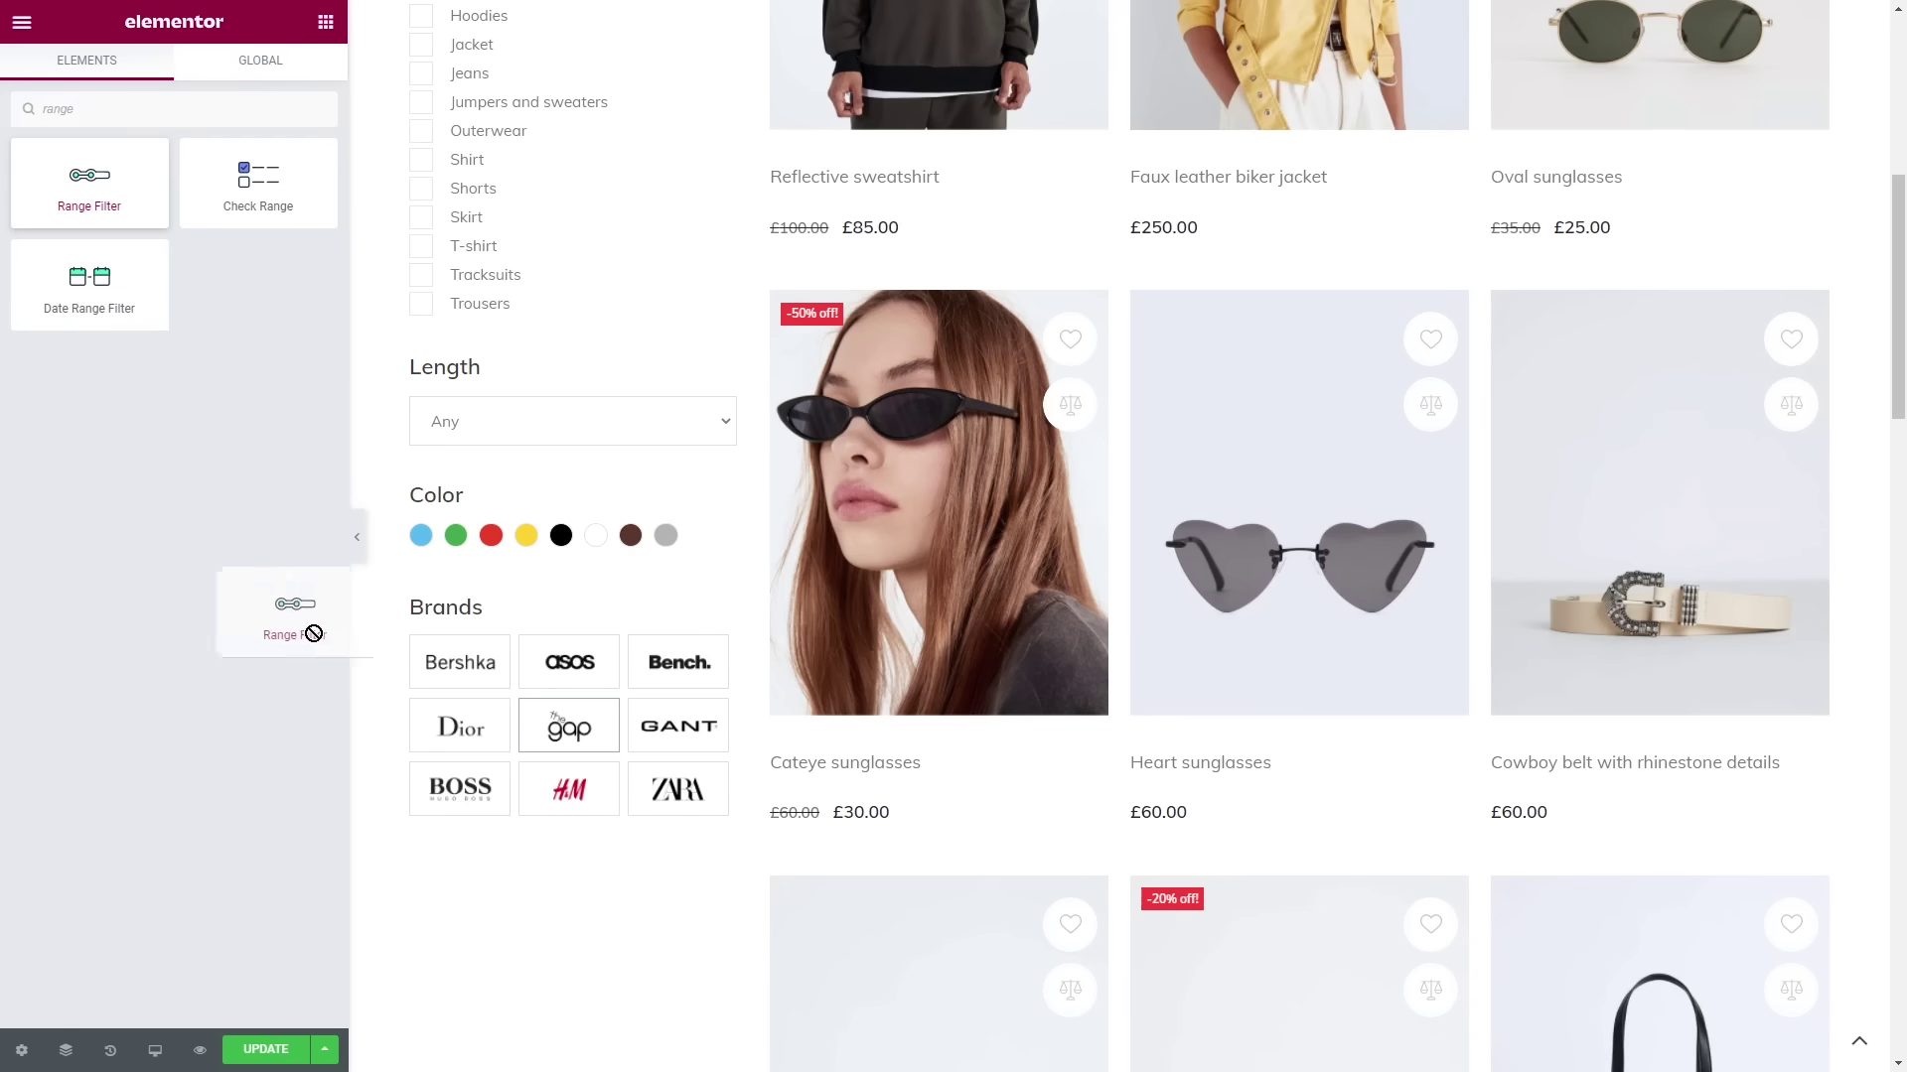
pyautogui.moveTo(369, 765); pyautogui.dragTo(573, 870)
pyautogui.click(174, 212)
pyautogui.write('price')
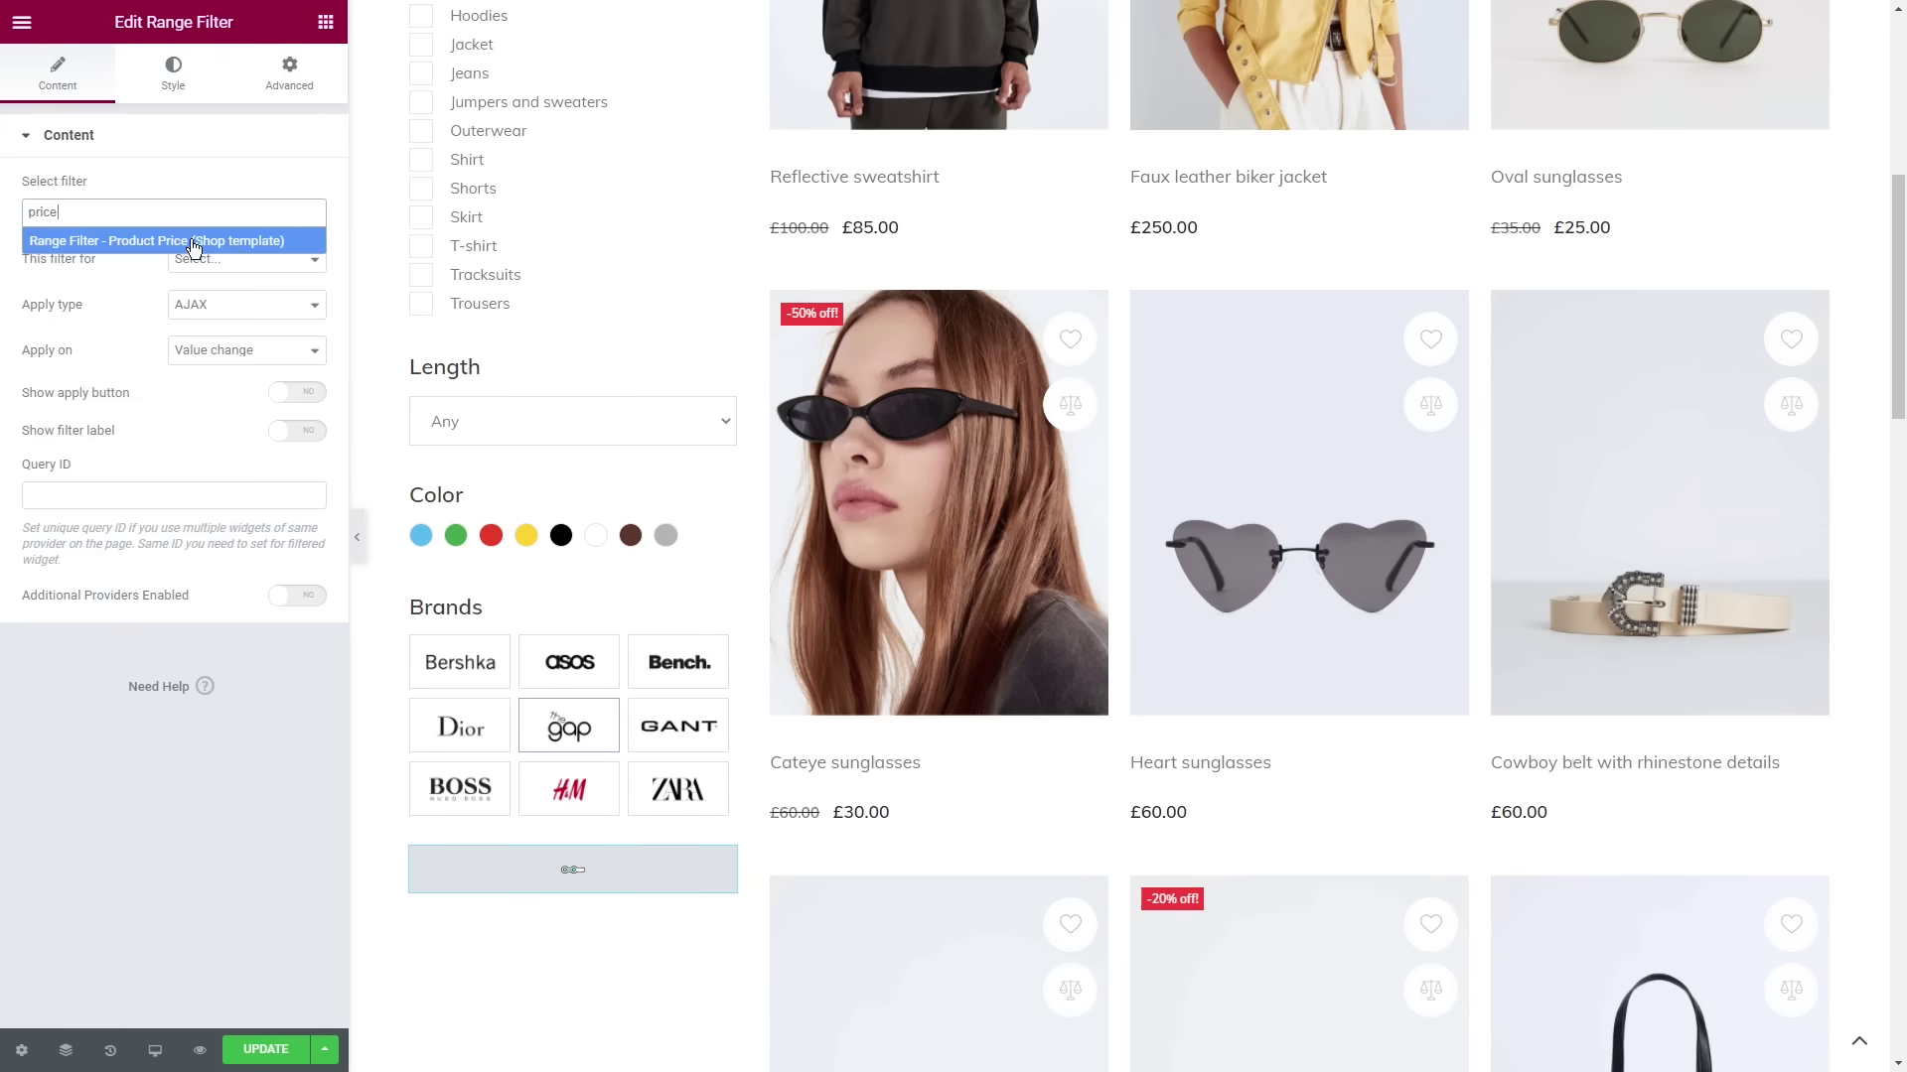
pyautogui.click(195, 245)
pyautogui.click(199, 258)
pyautogui.click(294, 454)
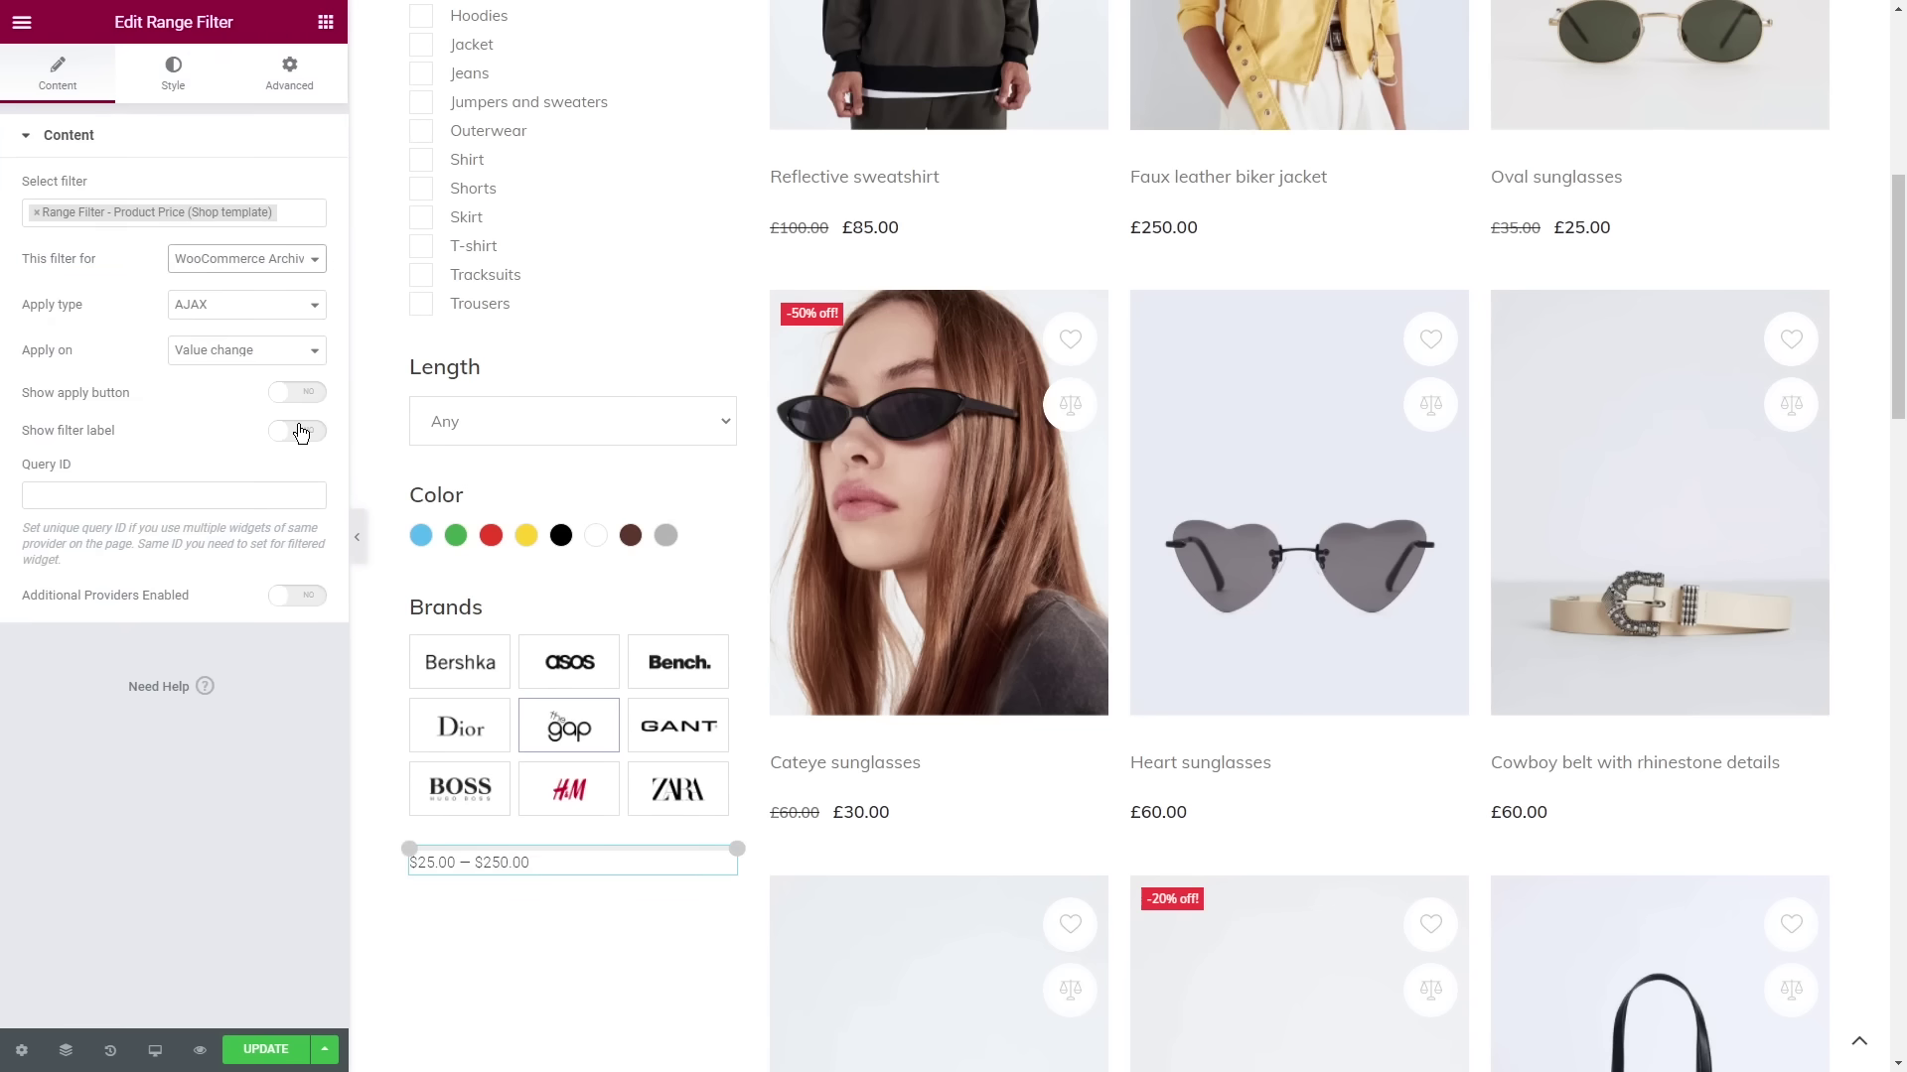
pyautogui.click(301, 432)
# - Give the Price label a 10 px bottom margin
pyautogui.click(173, 74)
pyautogui.click(60, 243)
pyautogui.click(283, 344)
pyautogui.click(175, 591)
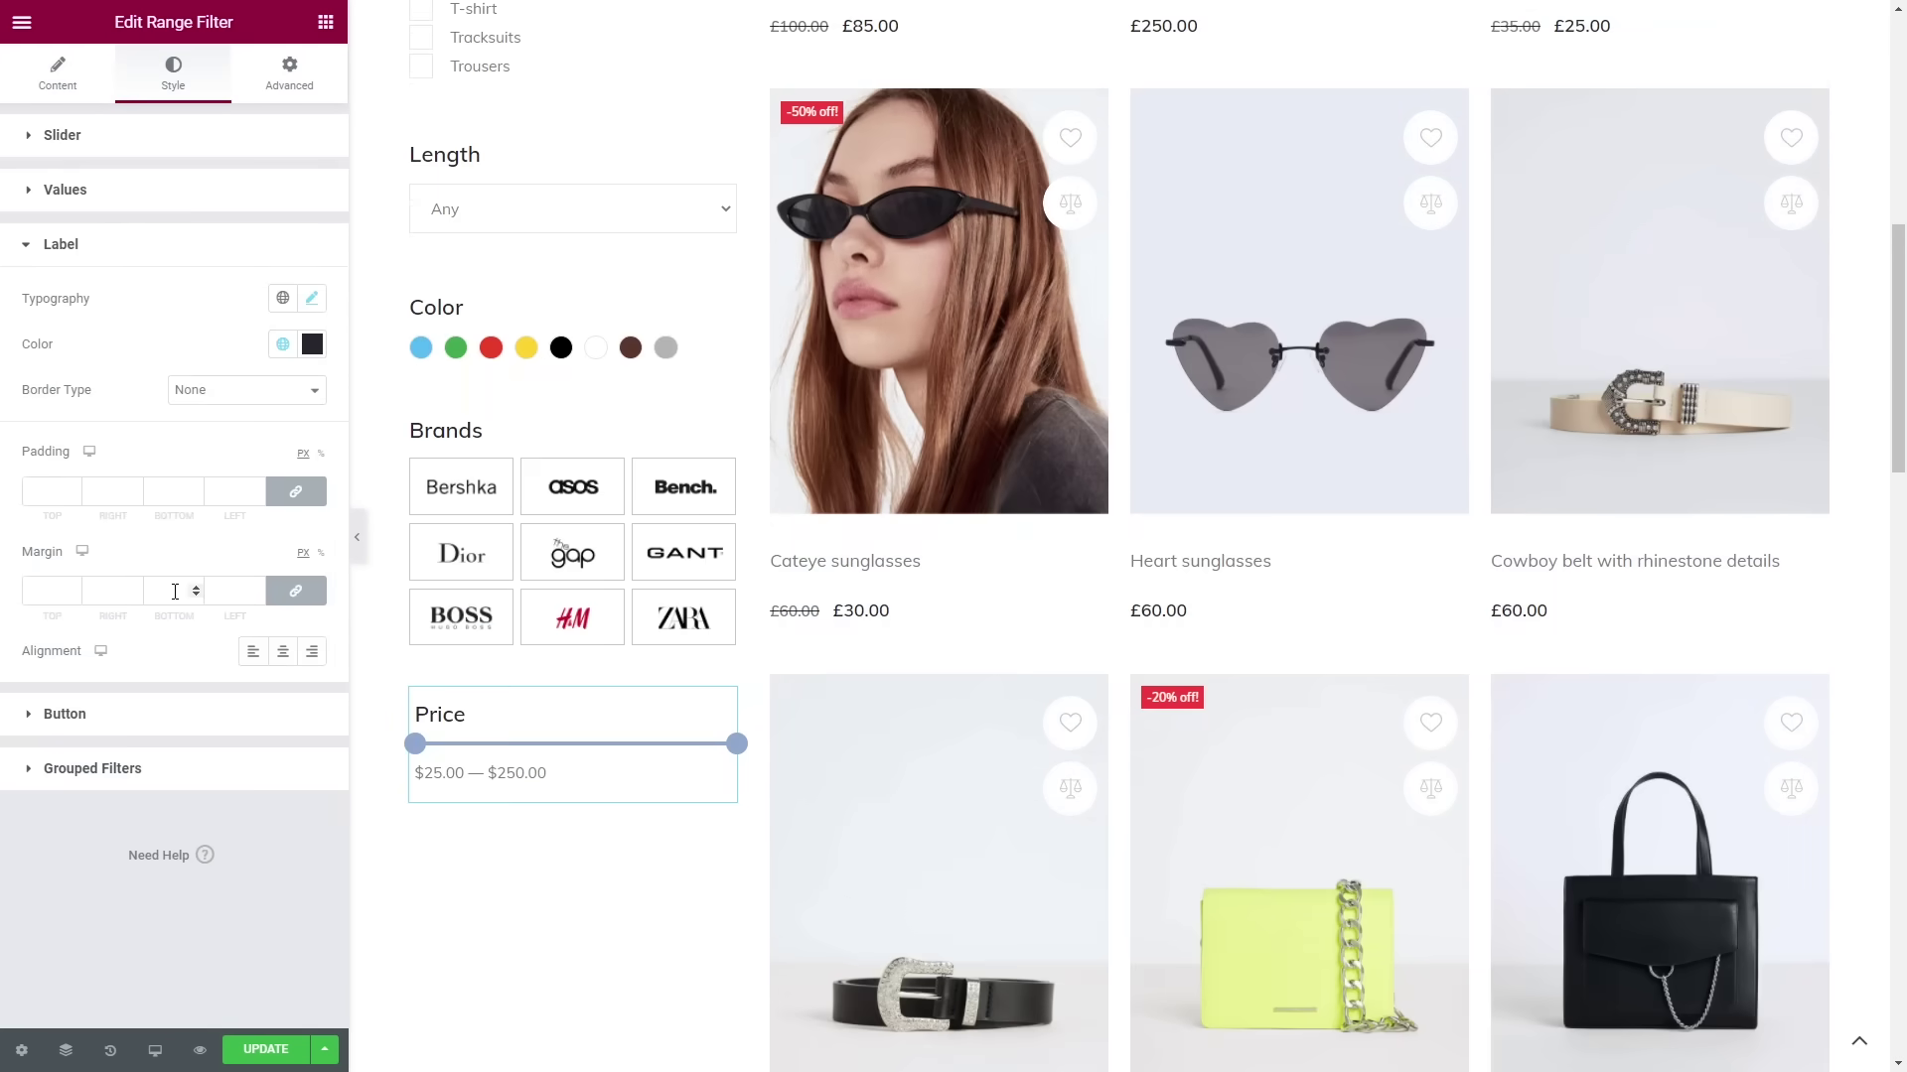
pyautogui.click(295, 591)
pyautogui.click(154, 591)
pyautogui.write('10')
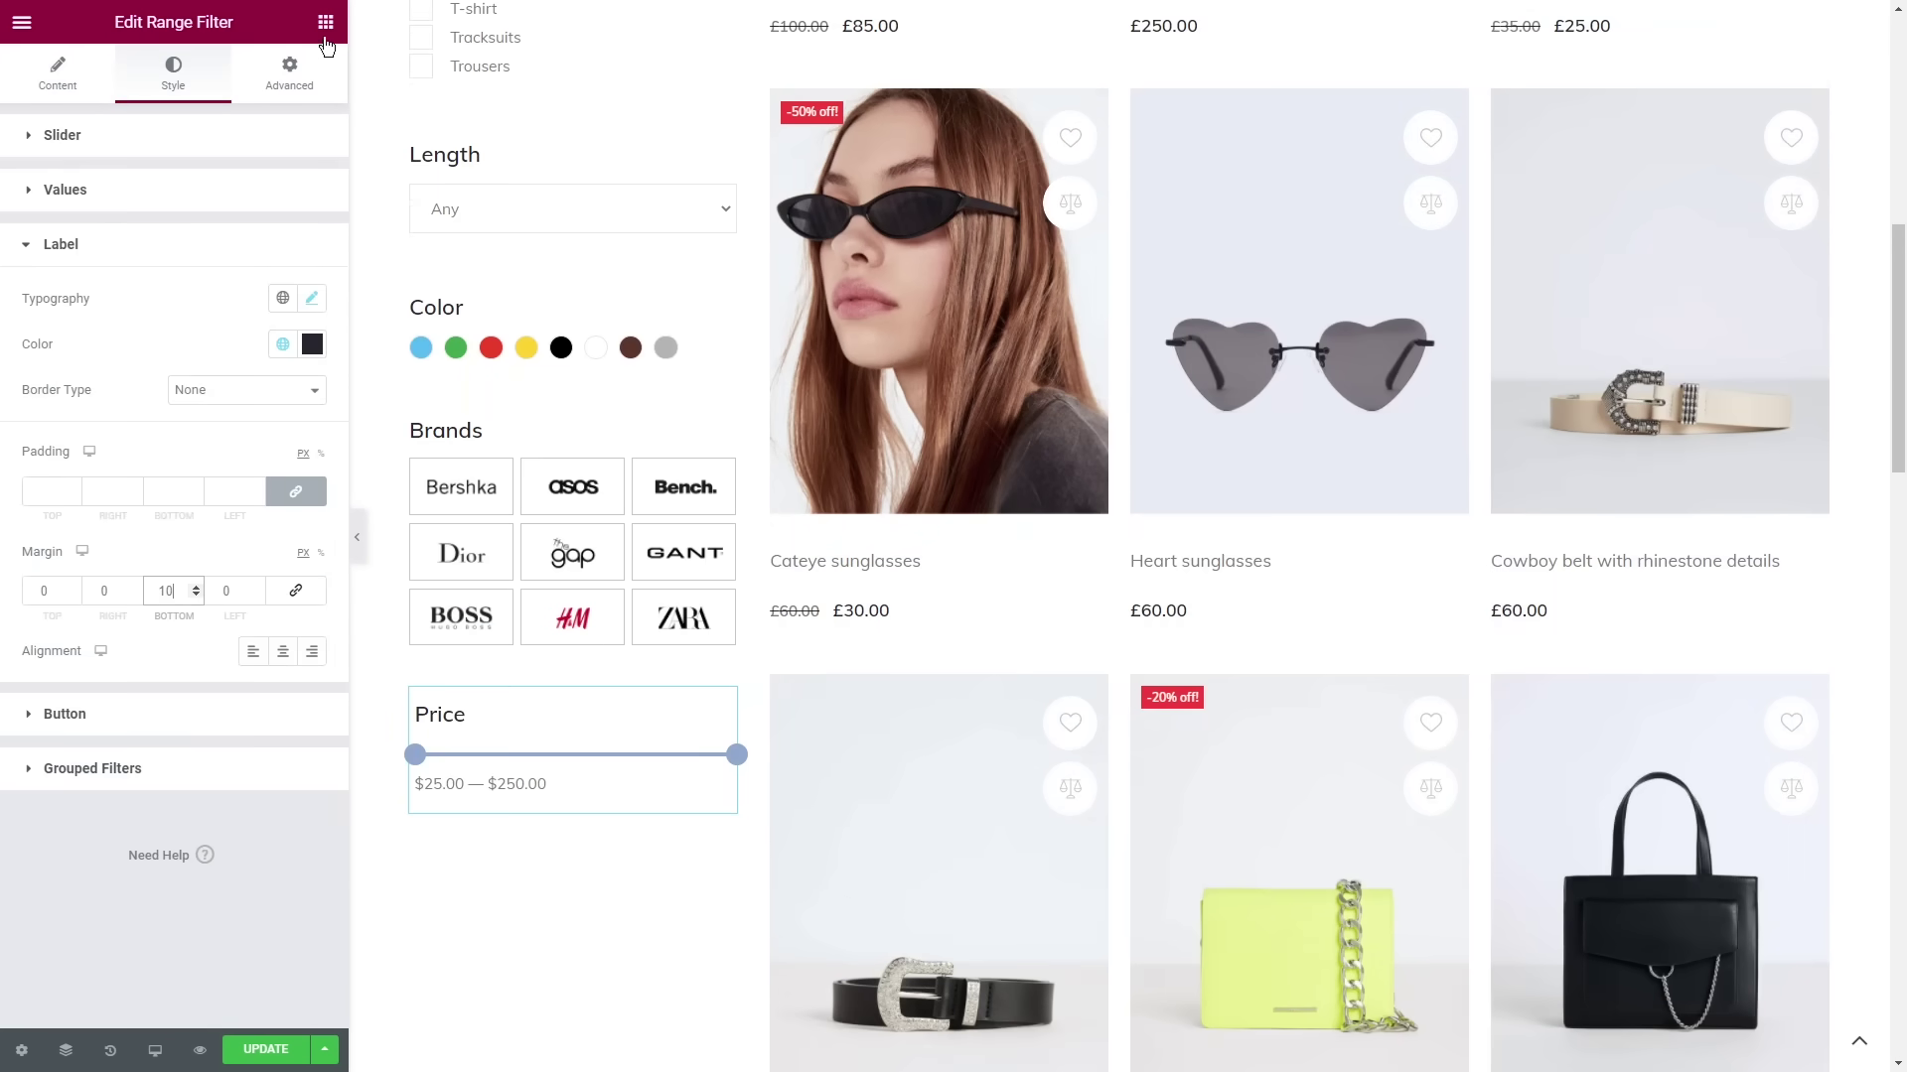
# - Add a Heading and a Products List widget below the Price filter
pyautogui.click(326, 22)
pyautogui.moveTo(259, 226); pyautogui.dragTo(566, 820)
pyautogui.click(326, 22)
pyautogui.click(202, 111)
pyautogui.write('products list')
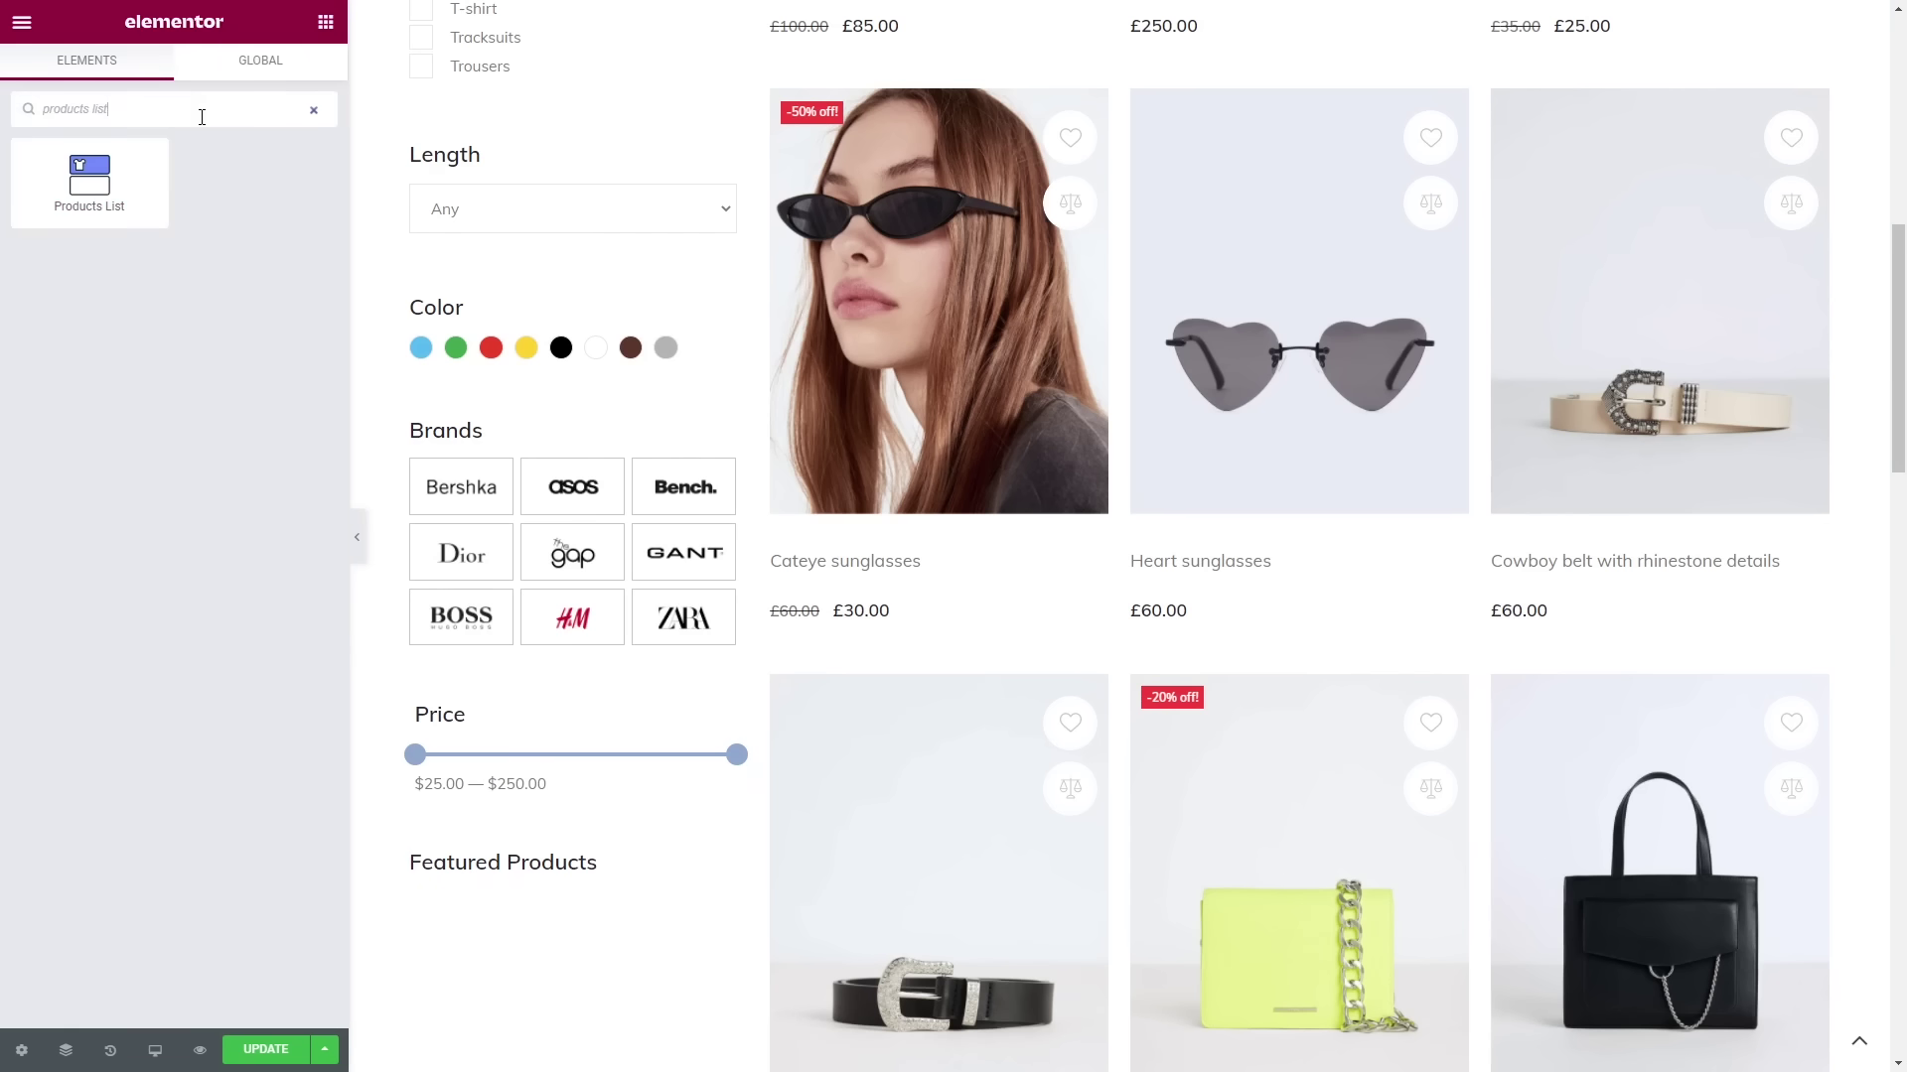
pyautogui.moveTo(89, 184); pyautogui.dragTo(545, 896)
pyautogui.scroll(-2, 545, 896)
pyautogui.scroll(-6, 544, 896)
# - Add a Pagination widget below the product grid and save the template
pyautogui.click(326, 21)
pyautogui.click(265, 105)
pyautogui.write('pagination')
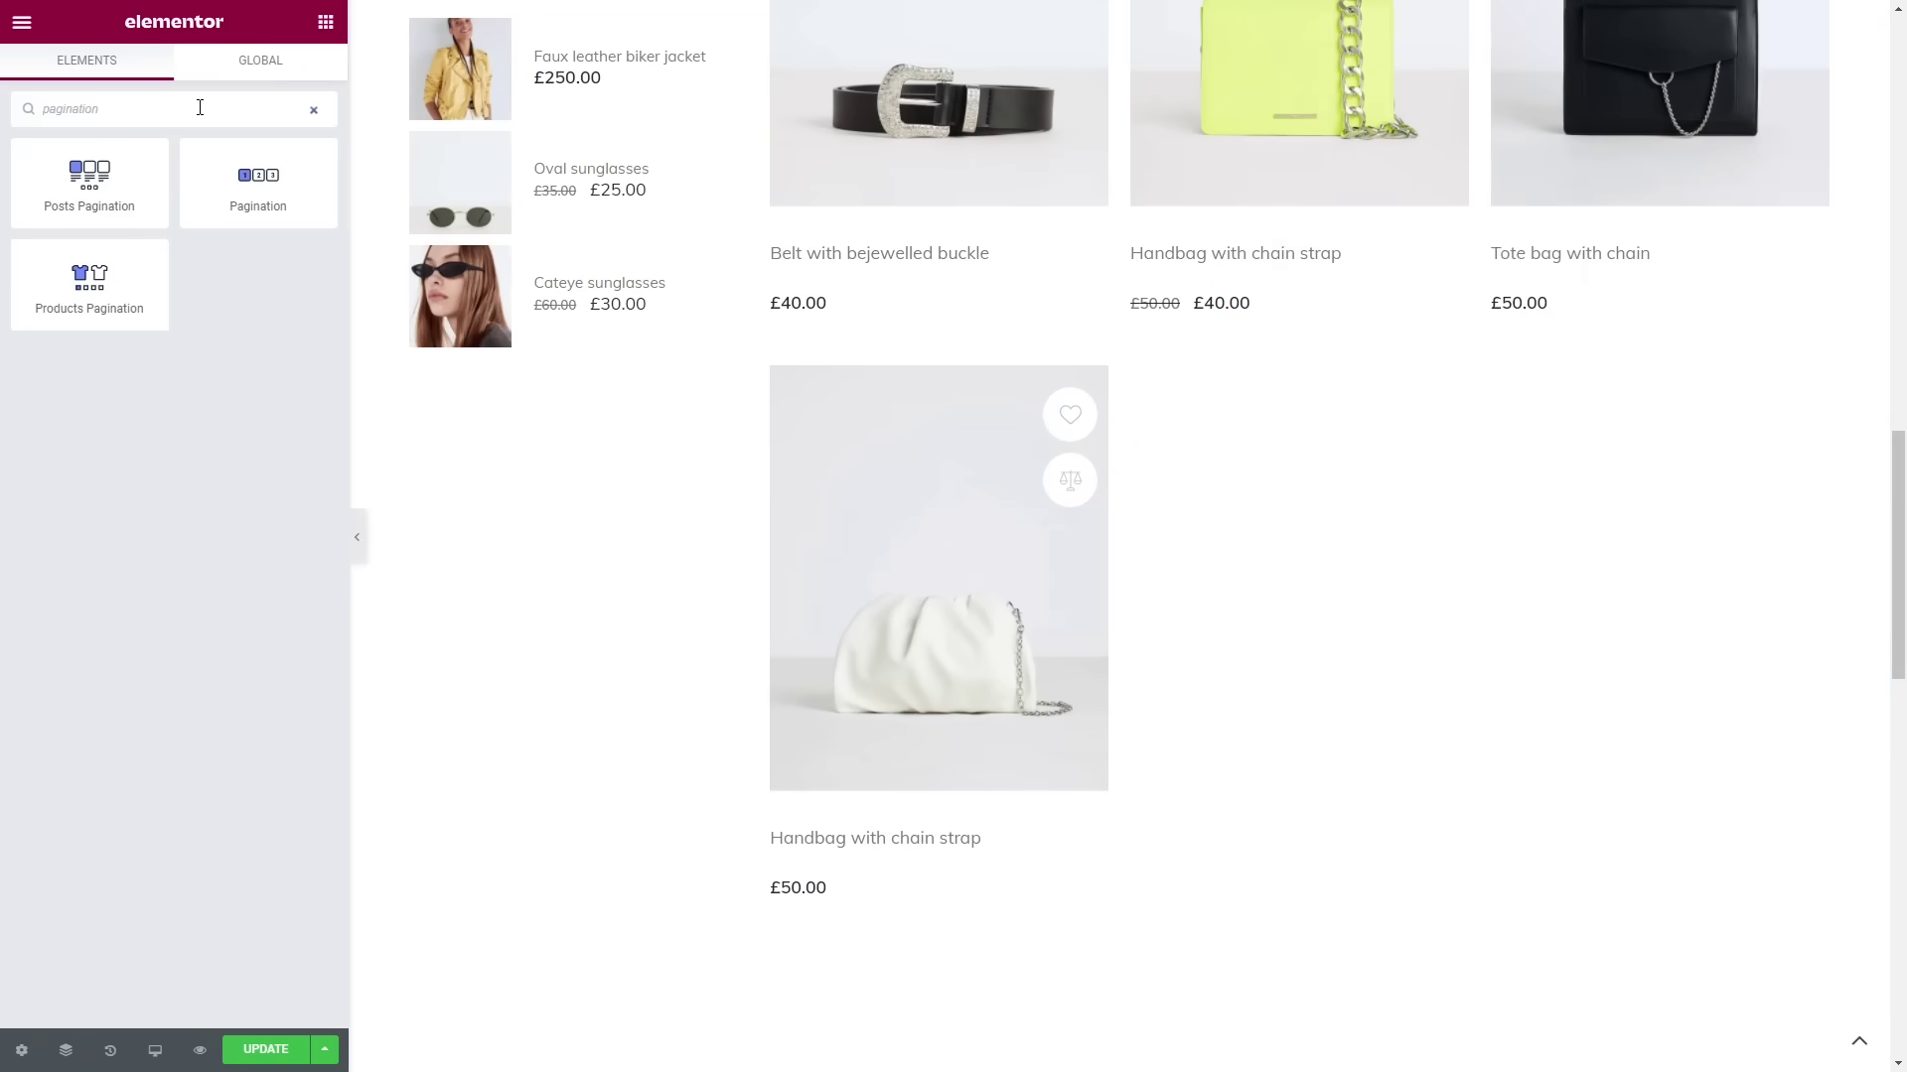
pyautogui.moveTo(257, 179); pyautogui.dragTo(1224, 977)
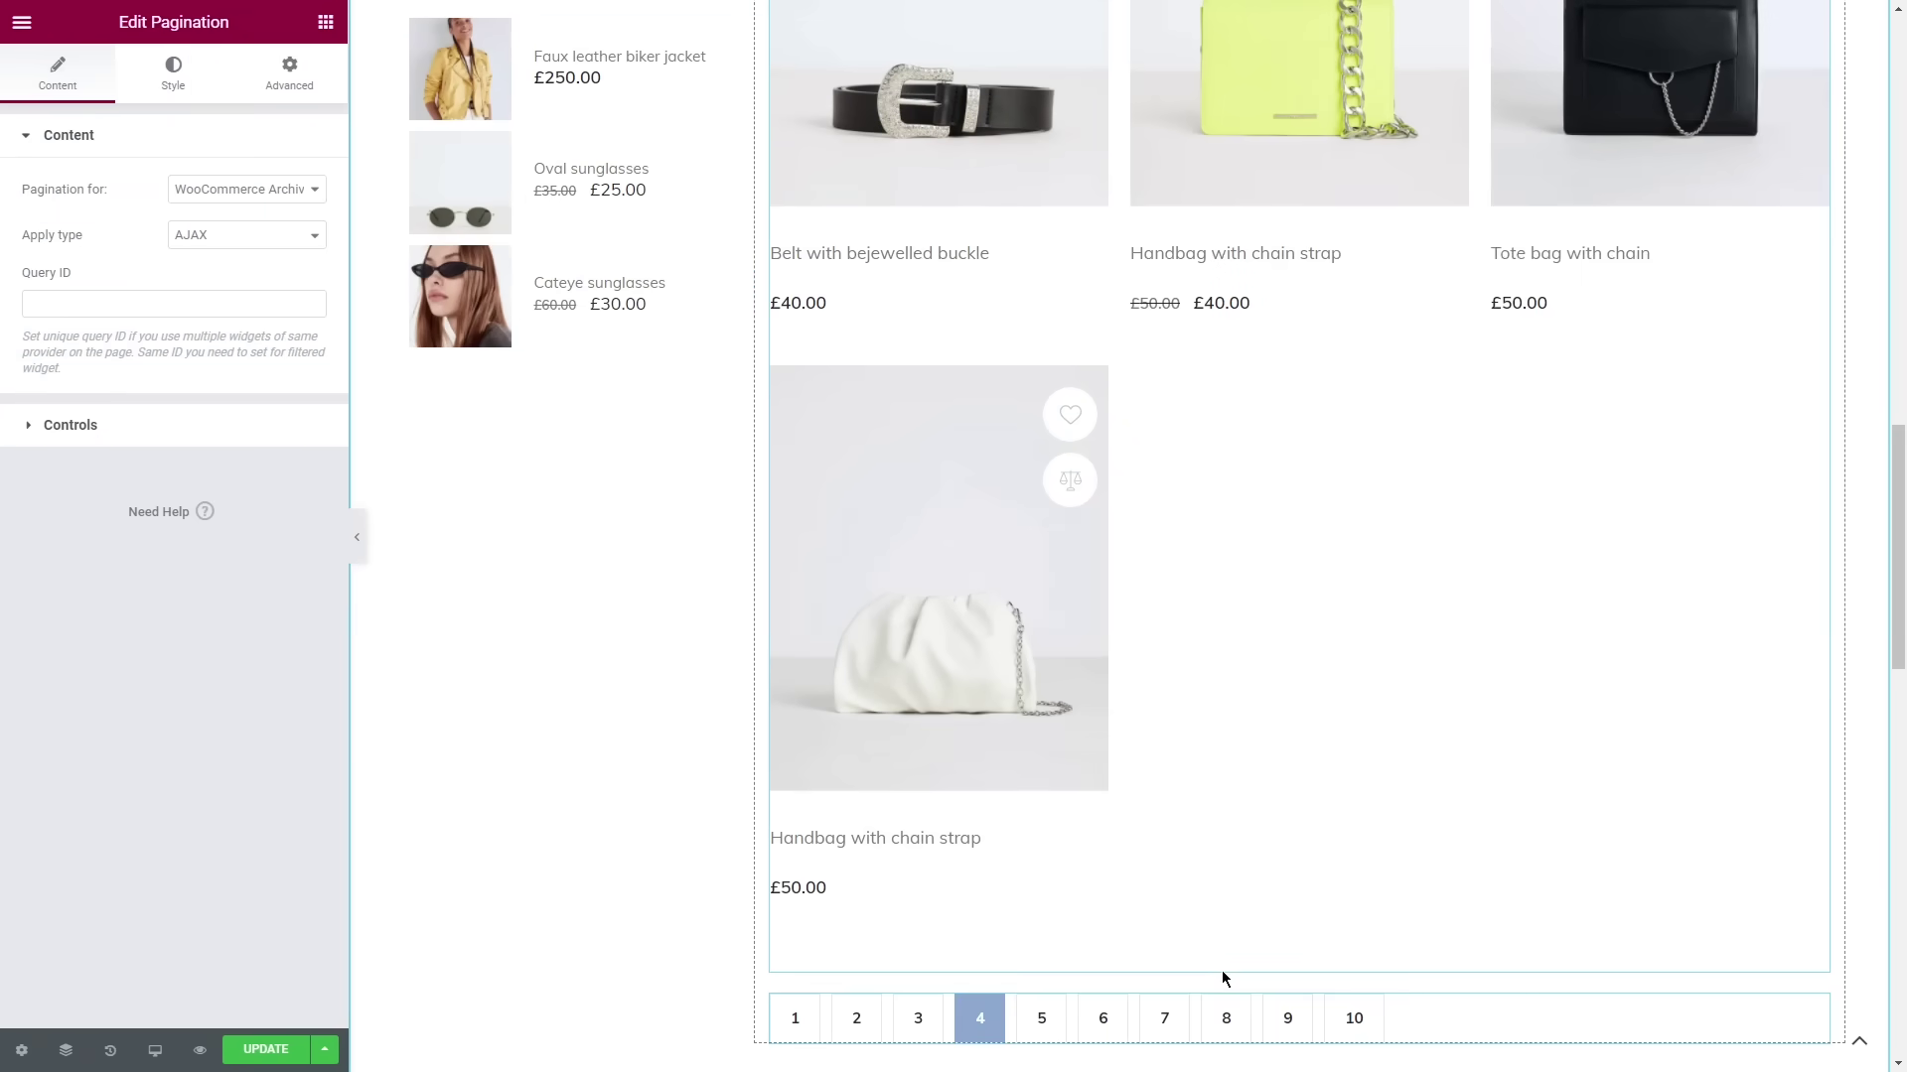
pyautogui.click(265, 1049)
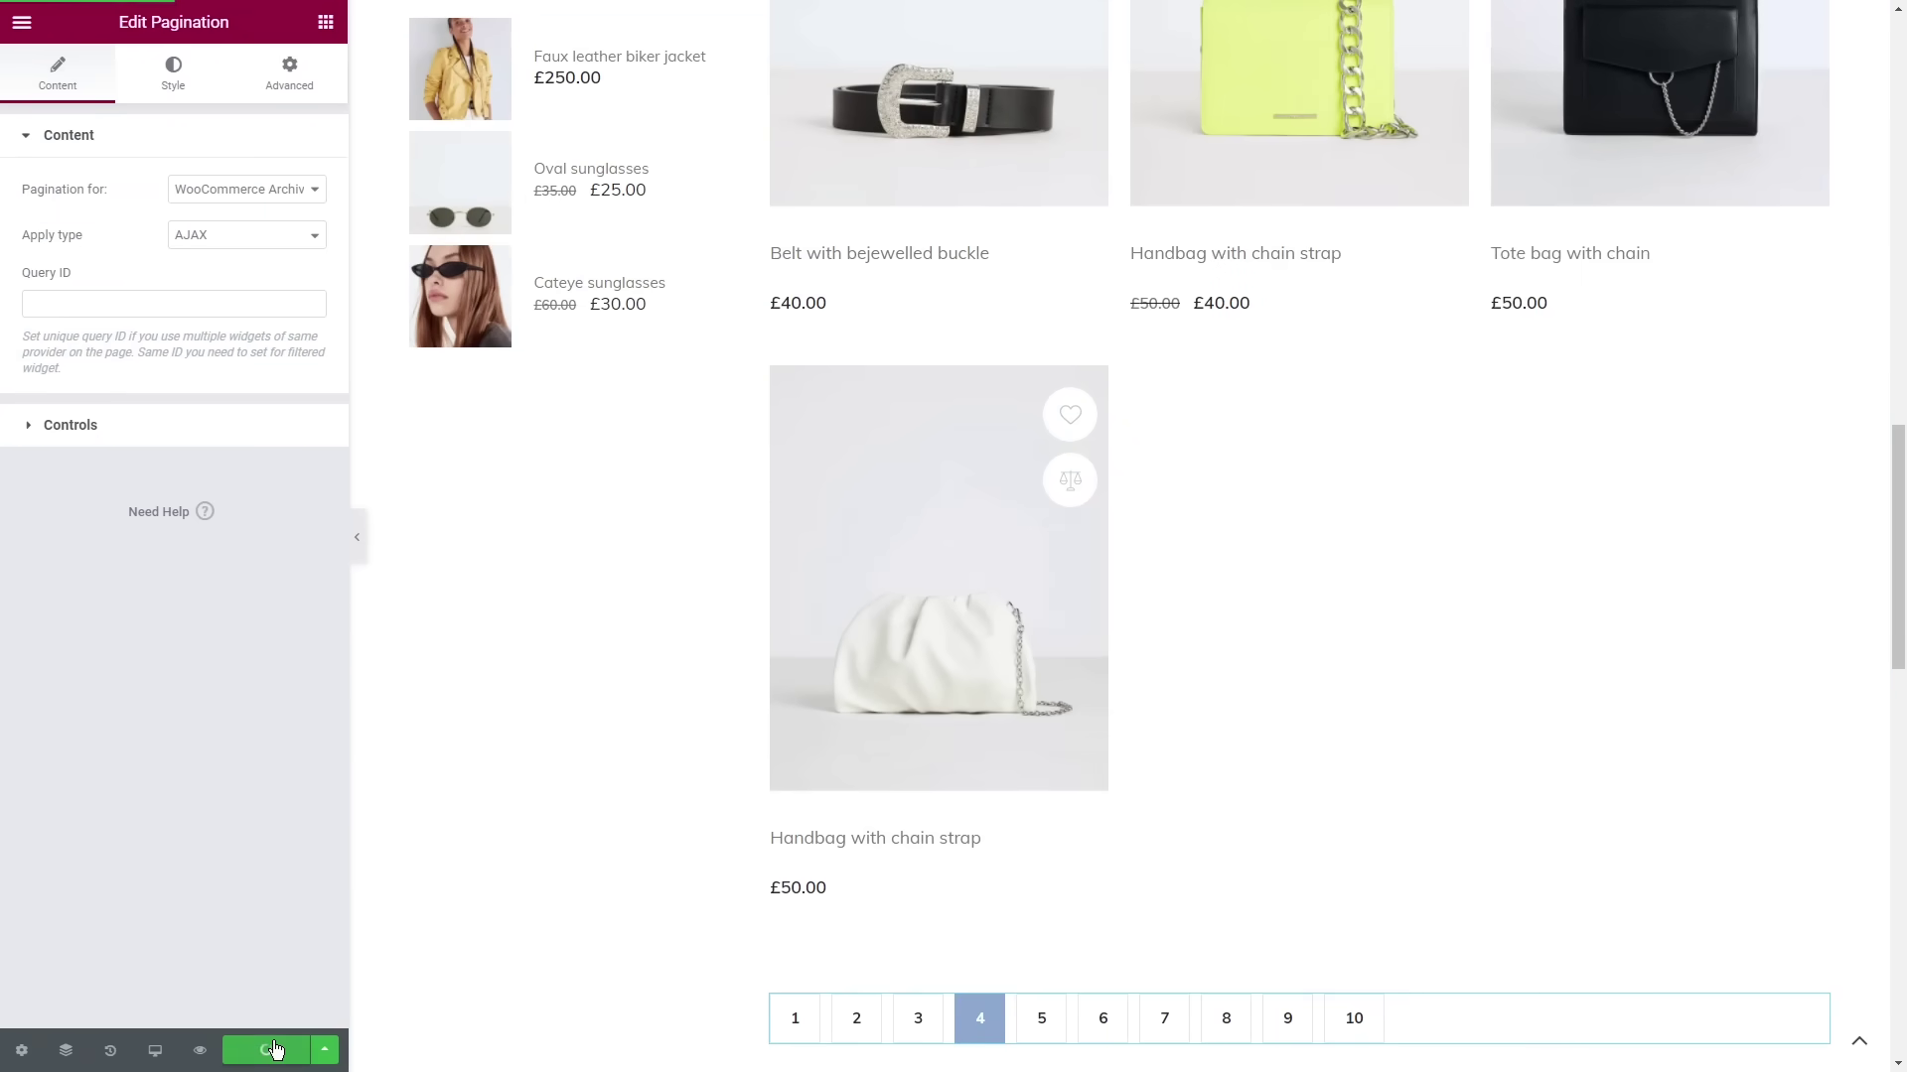
# - Preview the shop, limit price to $25–$72, and toggle the Belts category on and off
pyautogui.click(199, 1051)
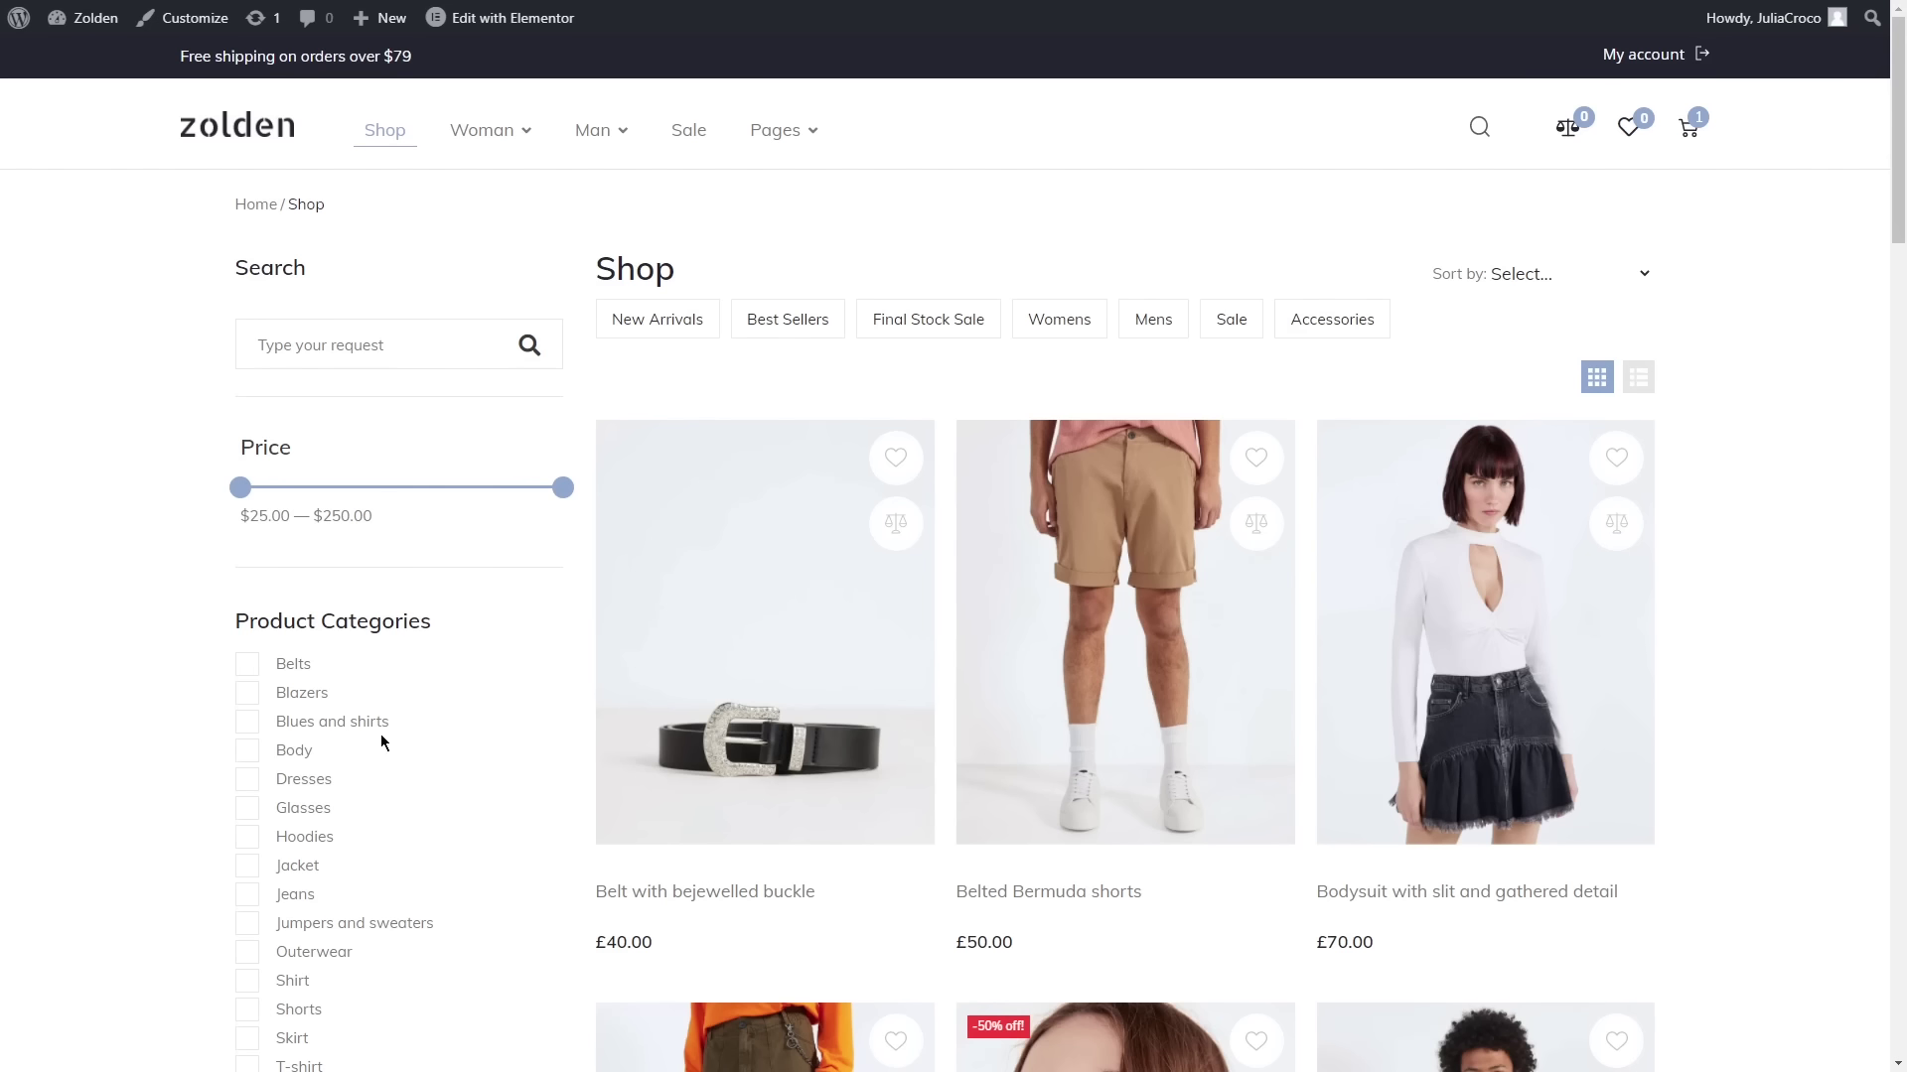
pyautogui.moveTo(547, 493); pyautogui.dragTo(310, 499)
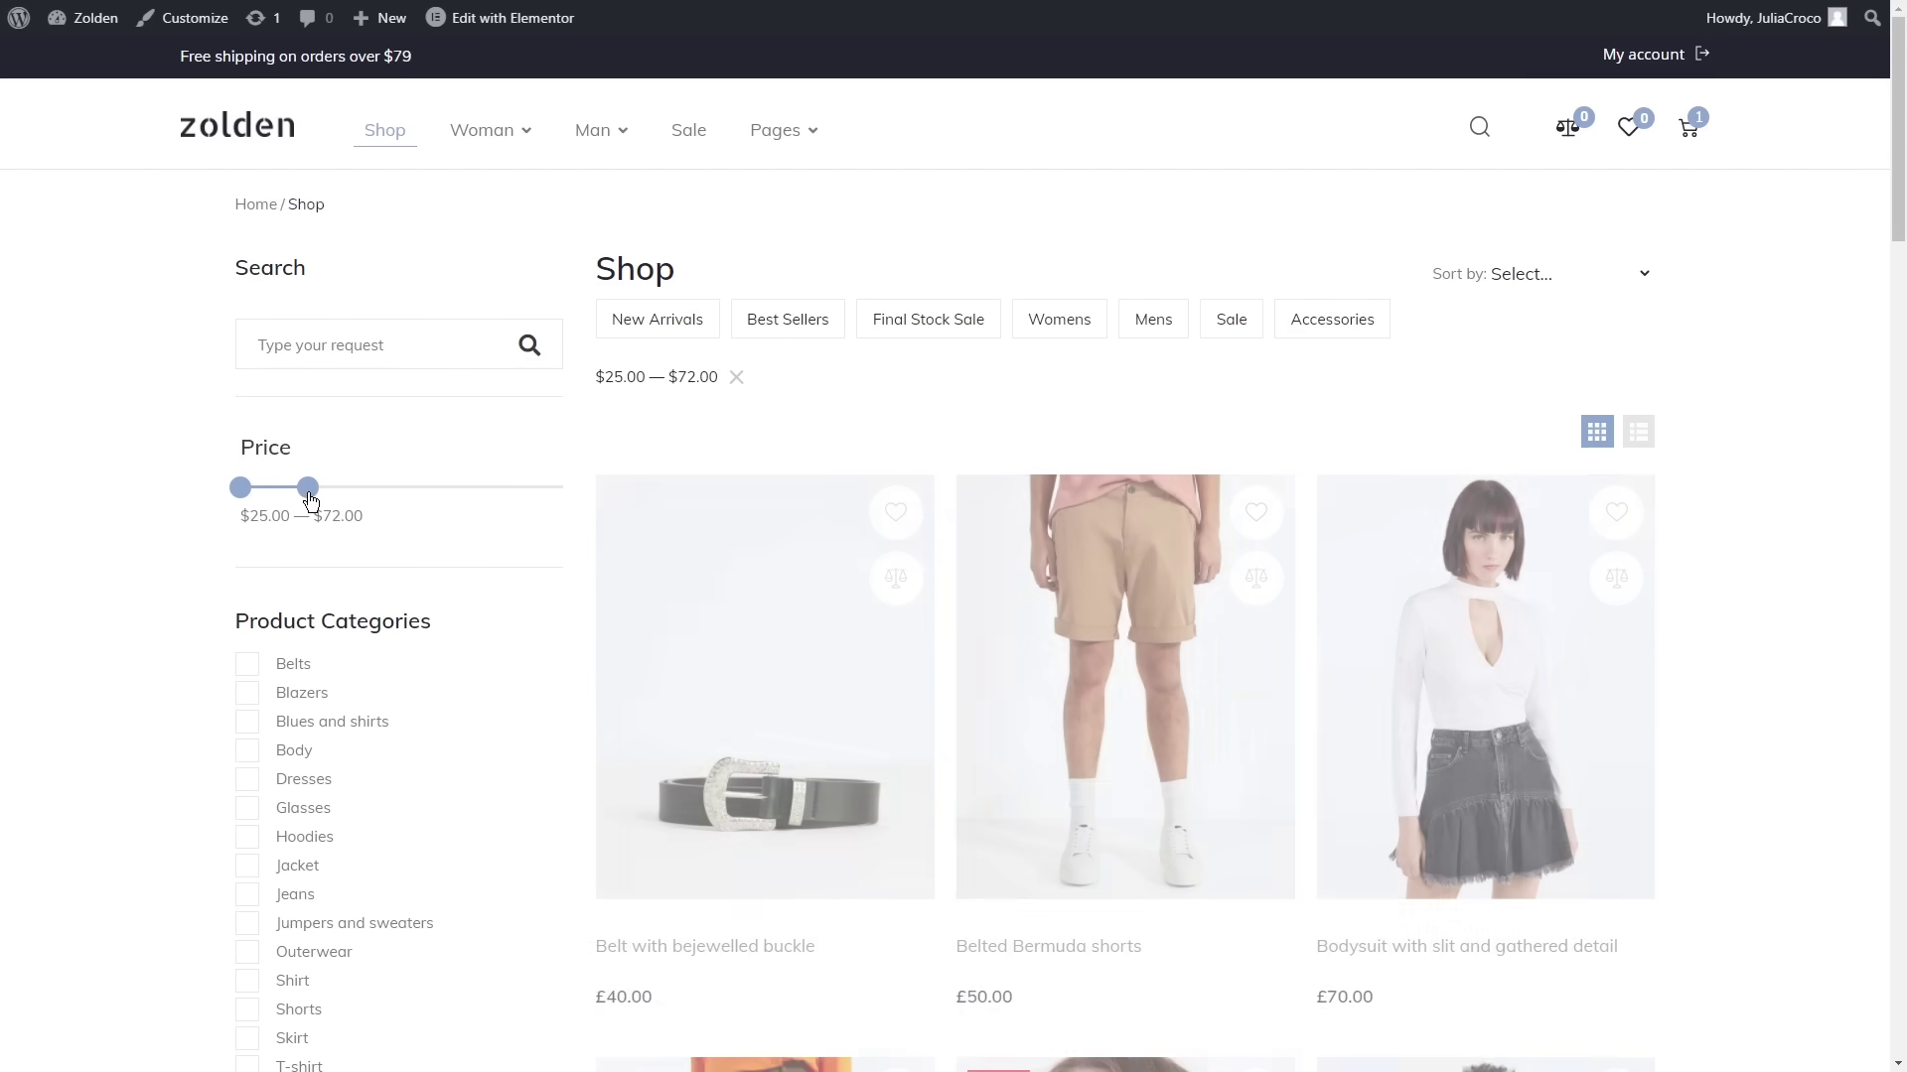
pyautogui.click(246, 663)
pyautogui.click(247, 664)
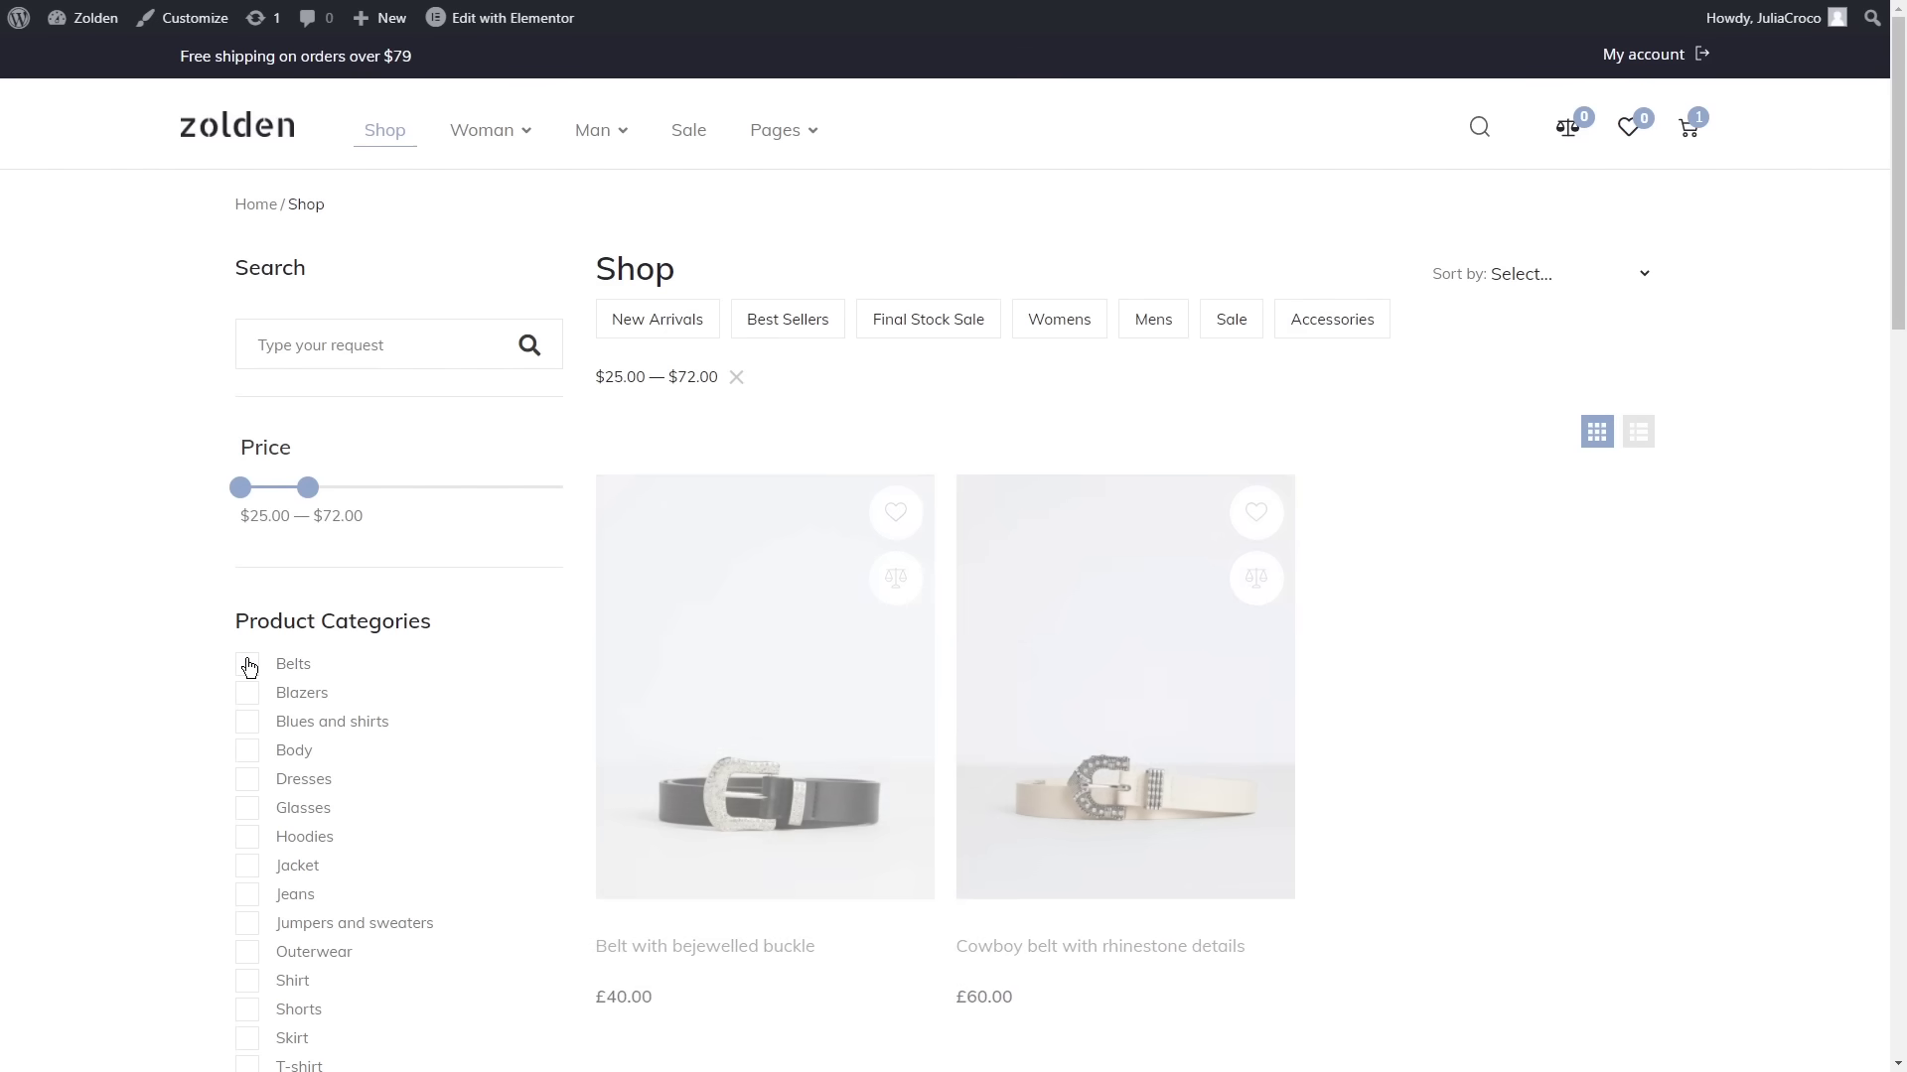
# - Filter the products to sizes XS and S, White color, and Womens
pyautogui.scroll(-4, 210, 659)
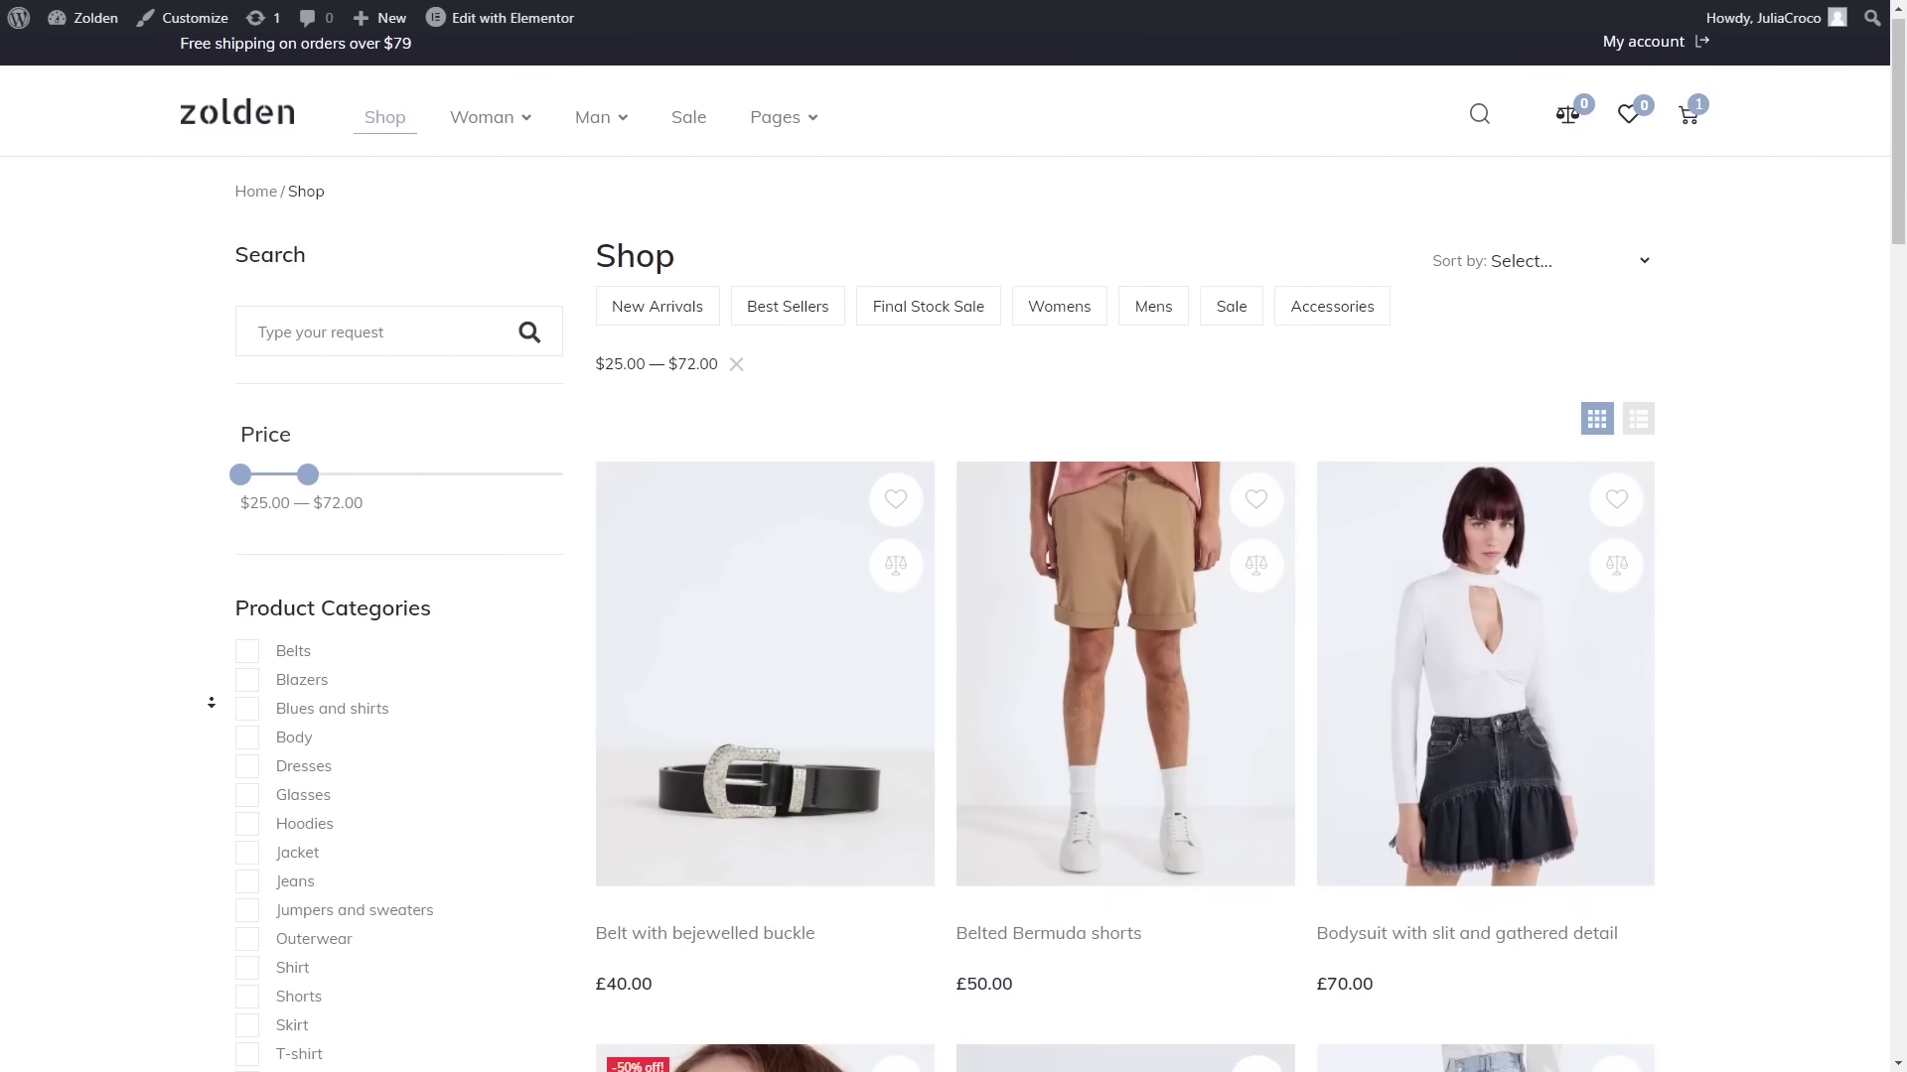
pyautogui.scroll(-5, 212, 714)
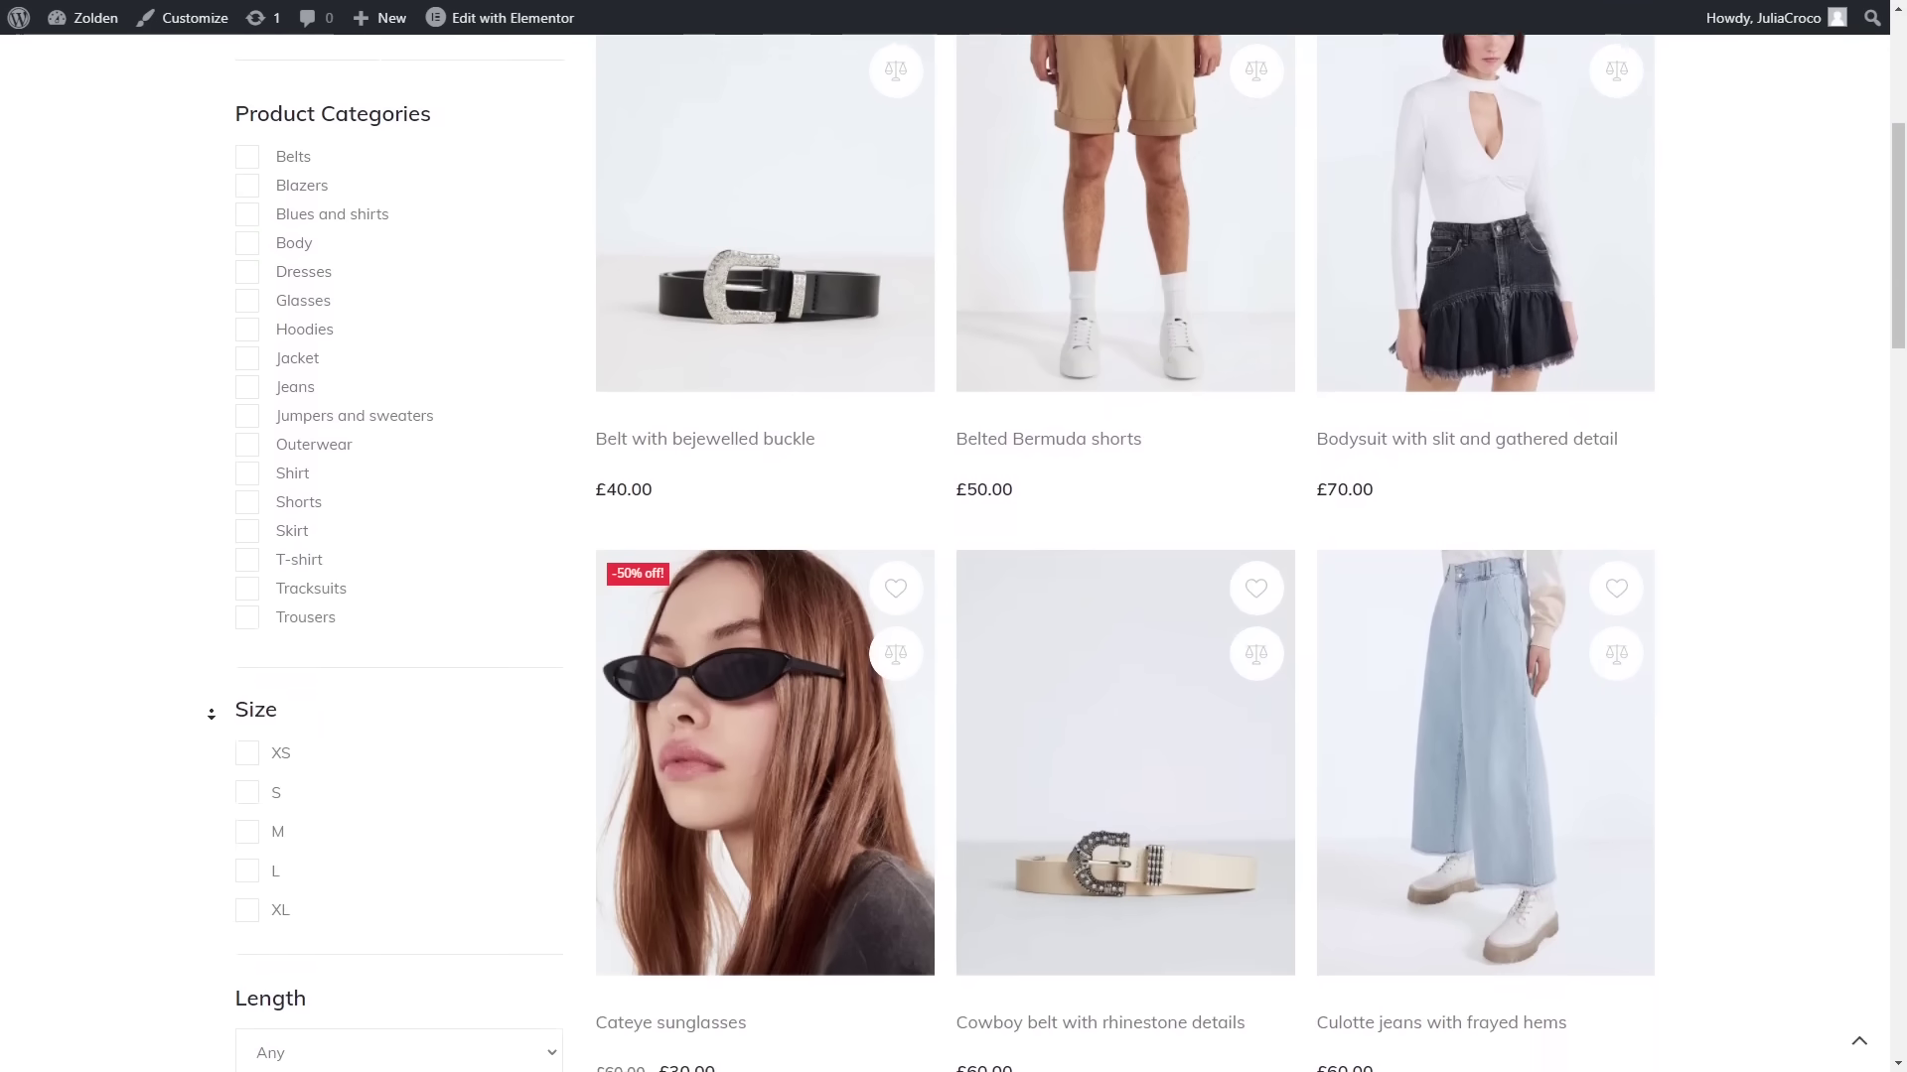
pyautogui.scroll(-1, 212, 714)
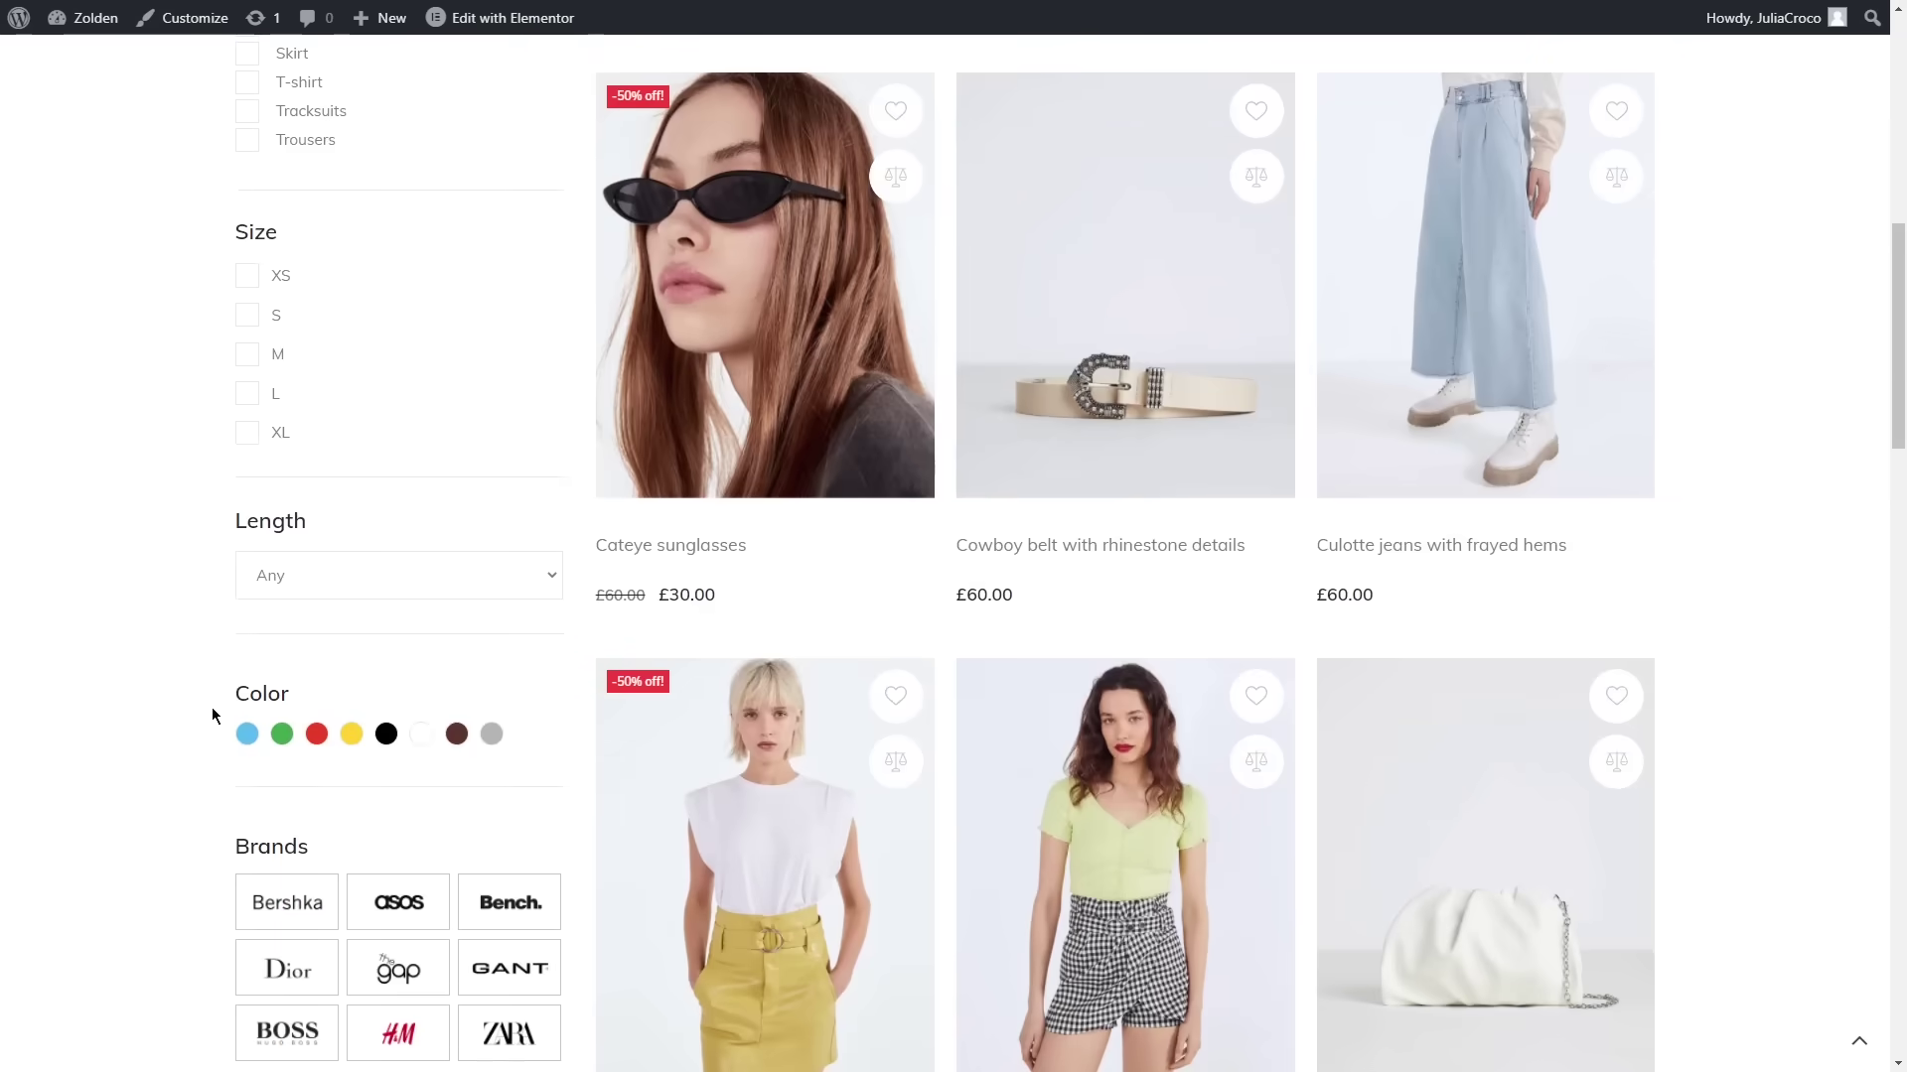
pyautogui.click(248, 277)
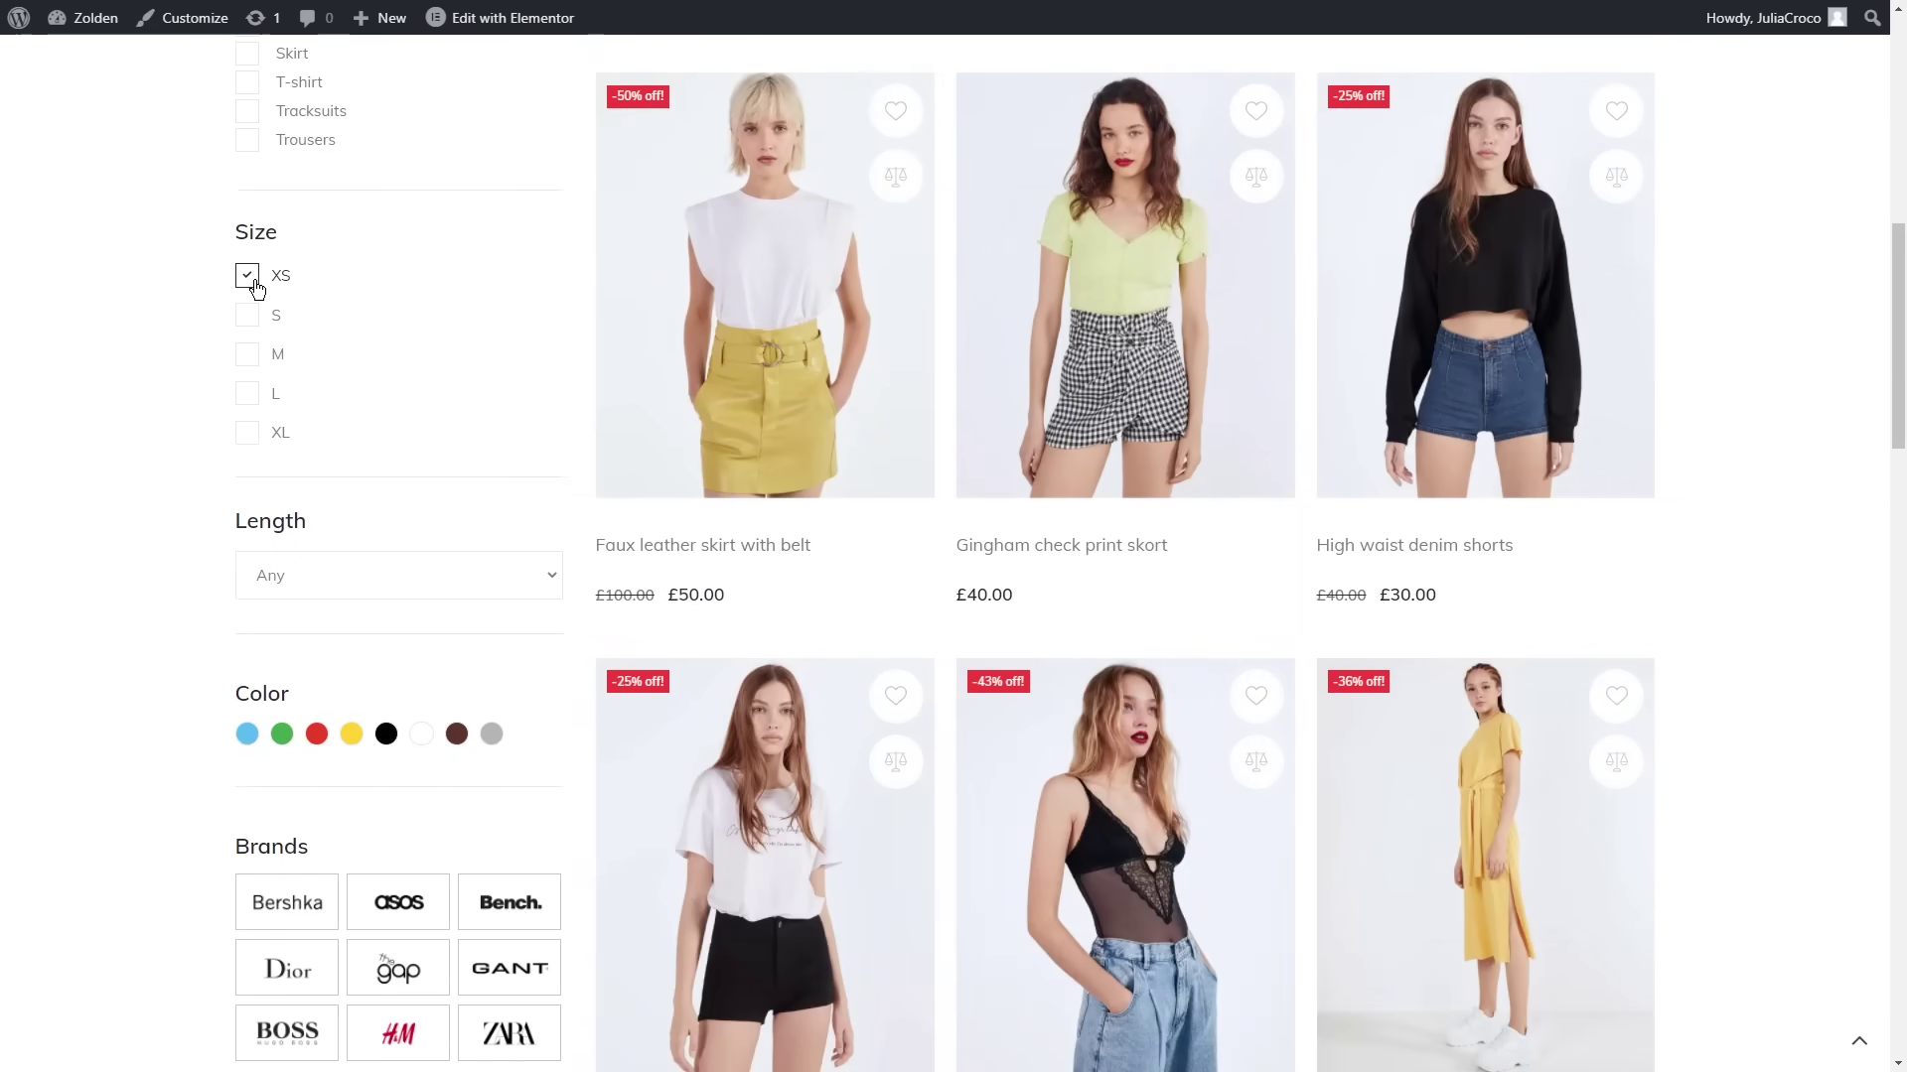
pyautogui.click(249, 316)
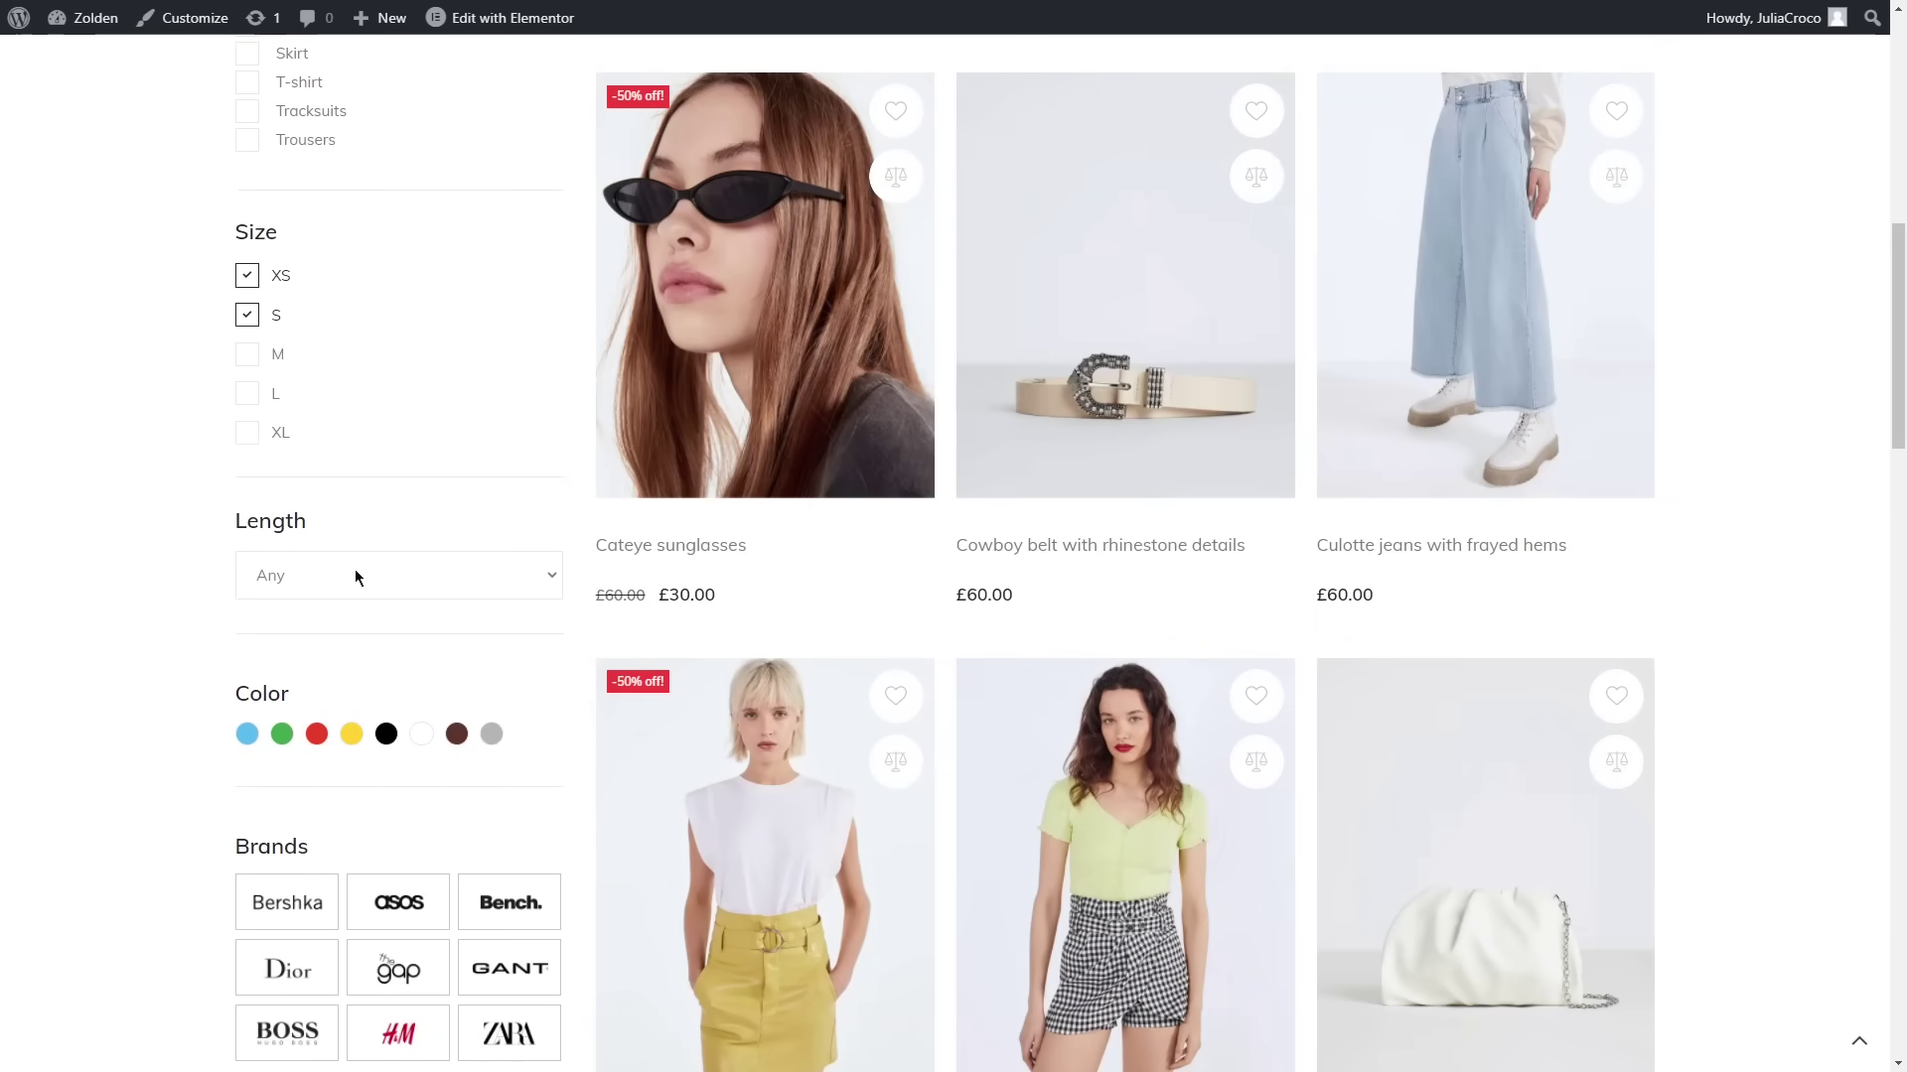
pyautogui.click(422, 735)
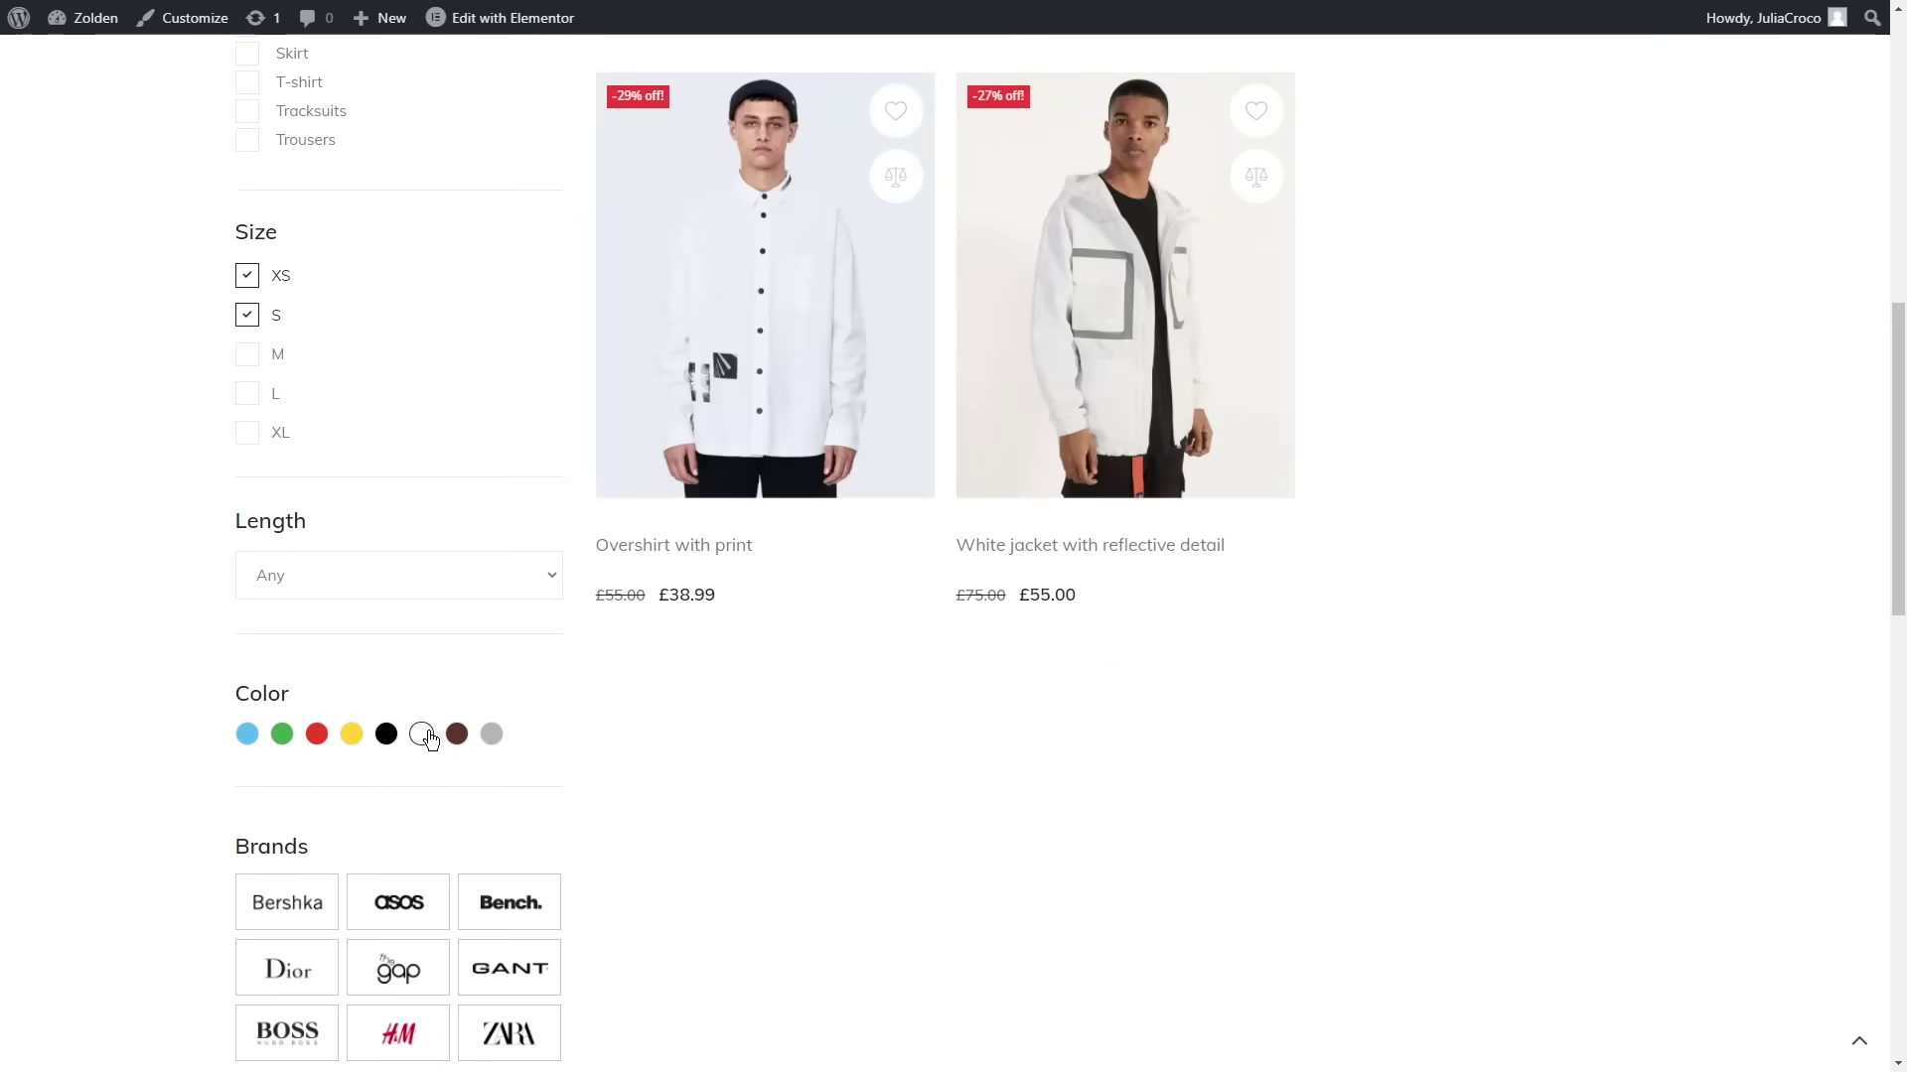
pyautogui.scroll(7, 582, 655)
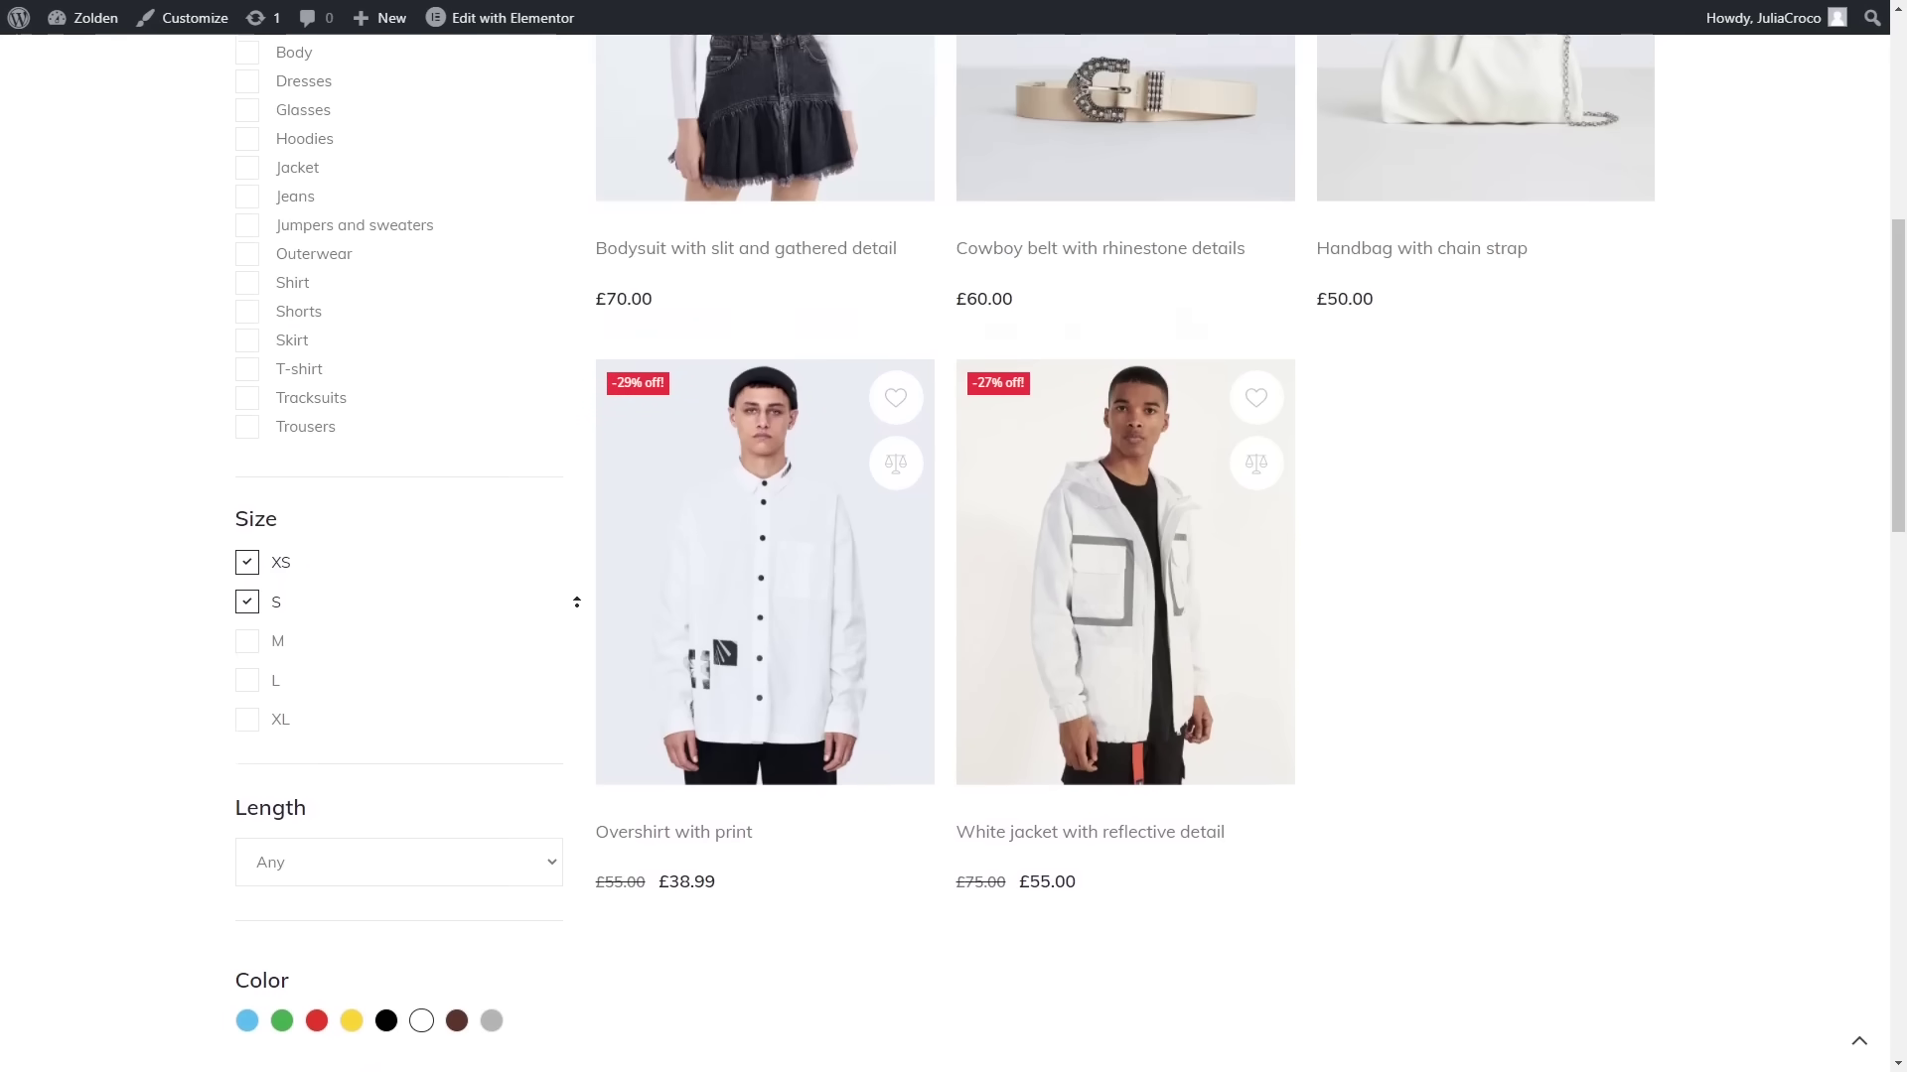
pyautogui.scroll(3, 576, 602)
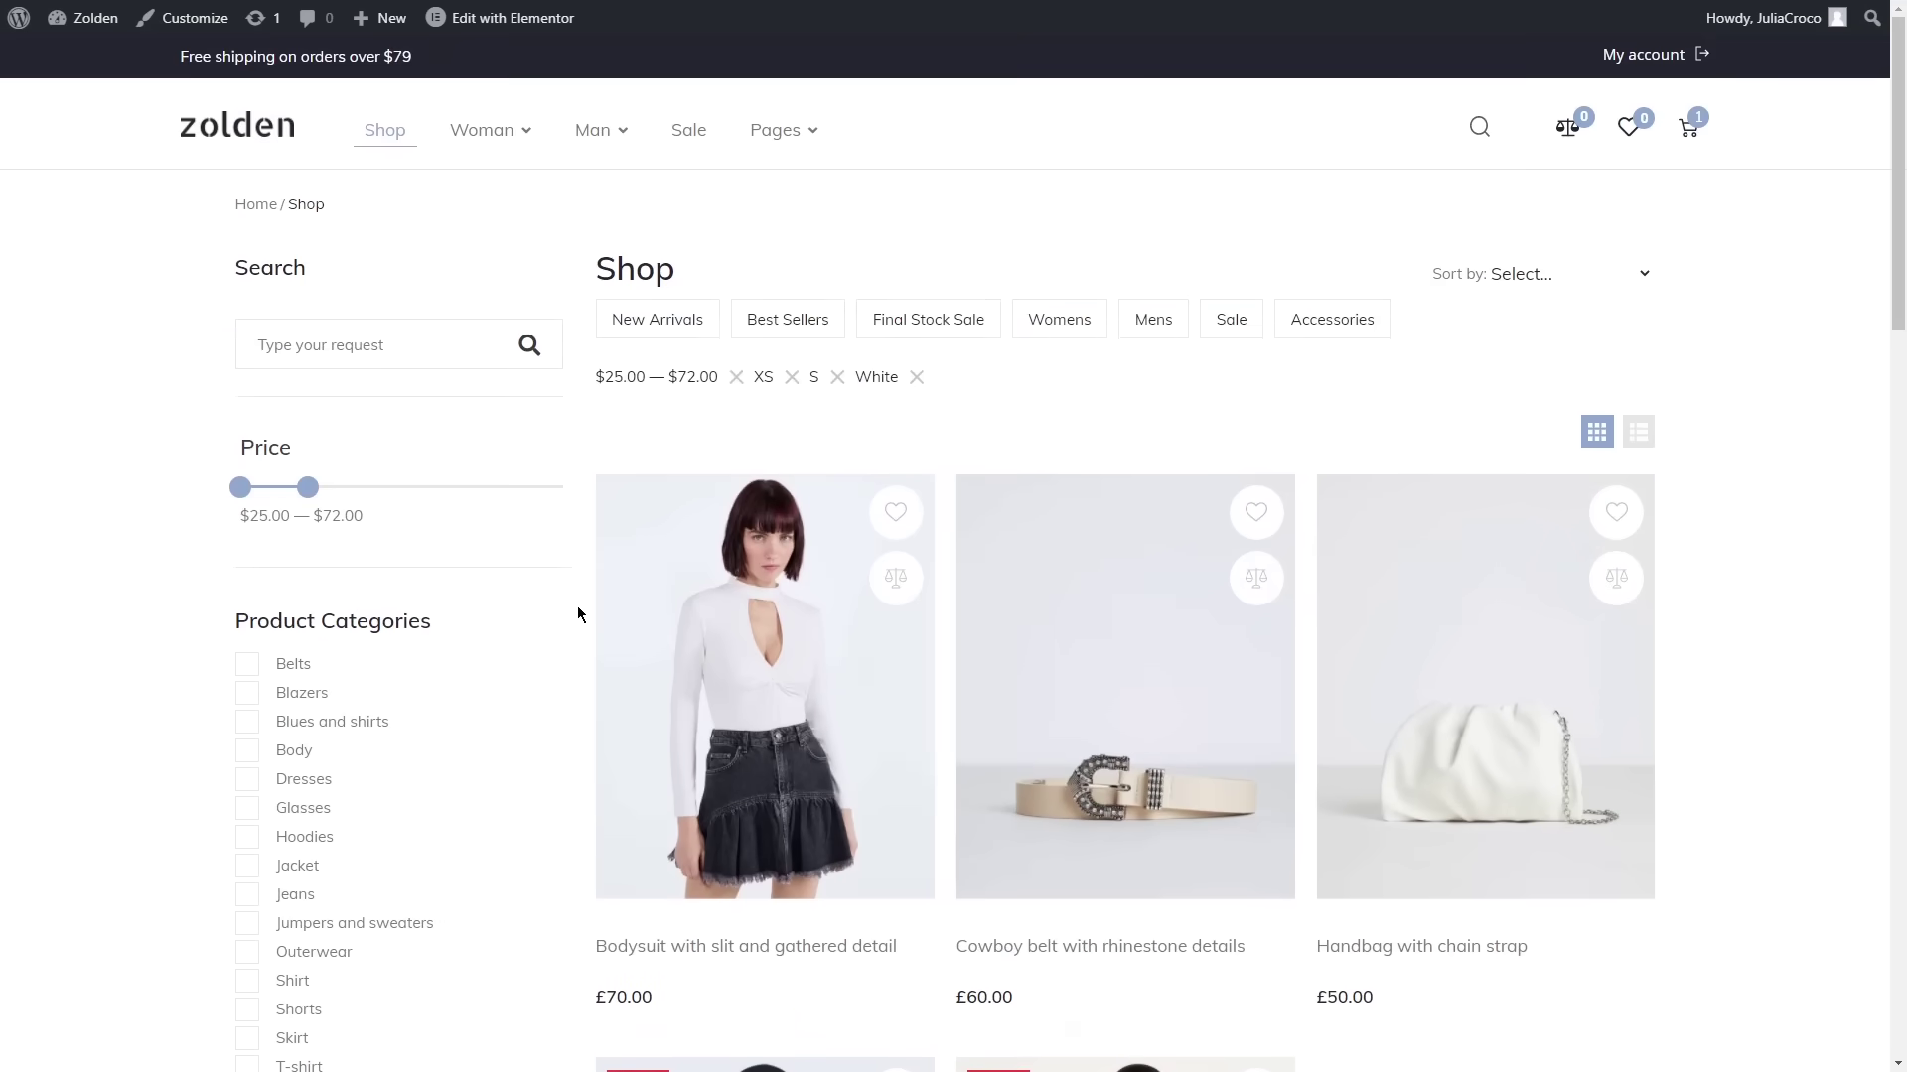
pyautogui.click(1071, 326)
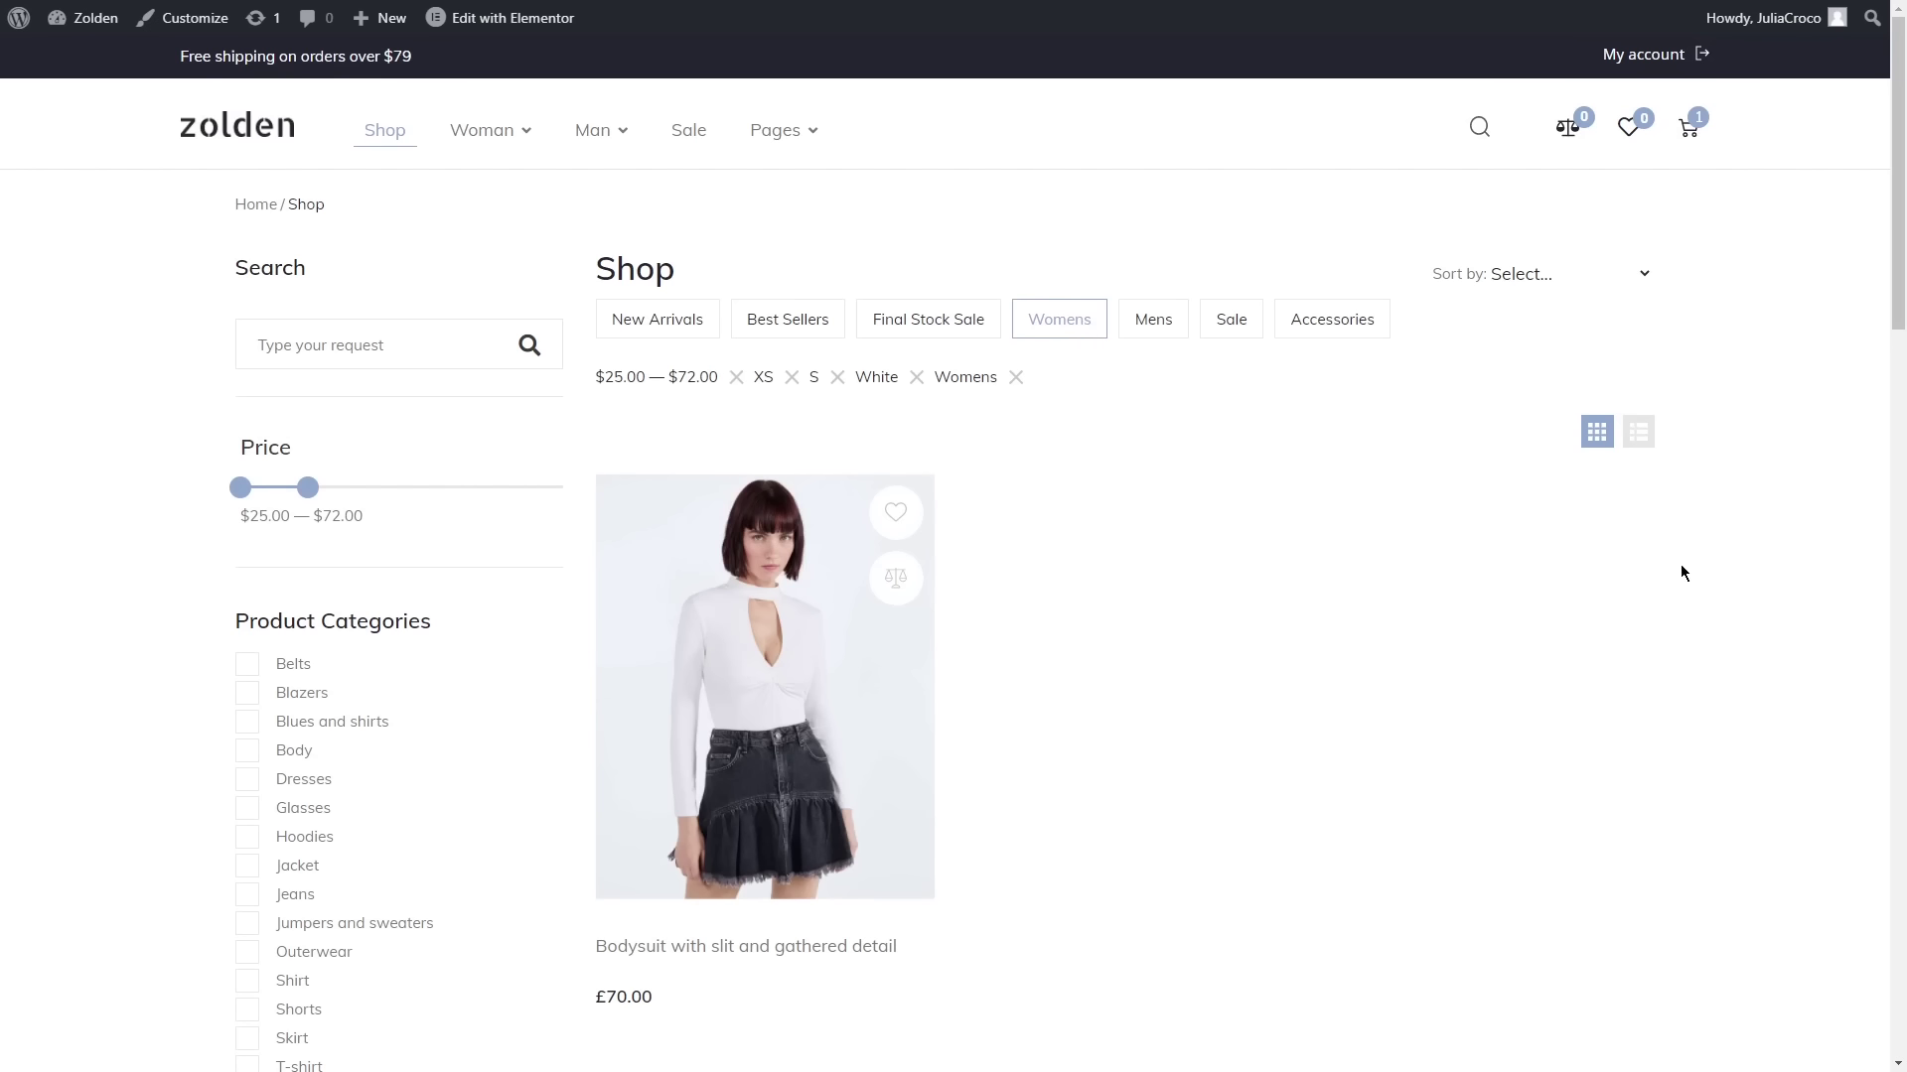